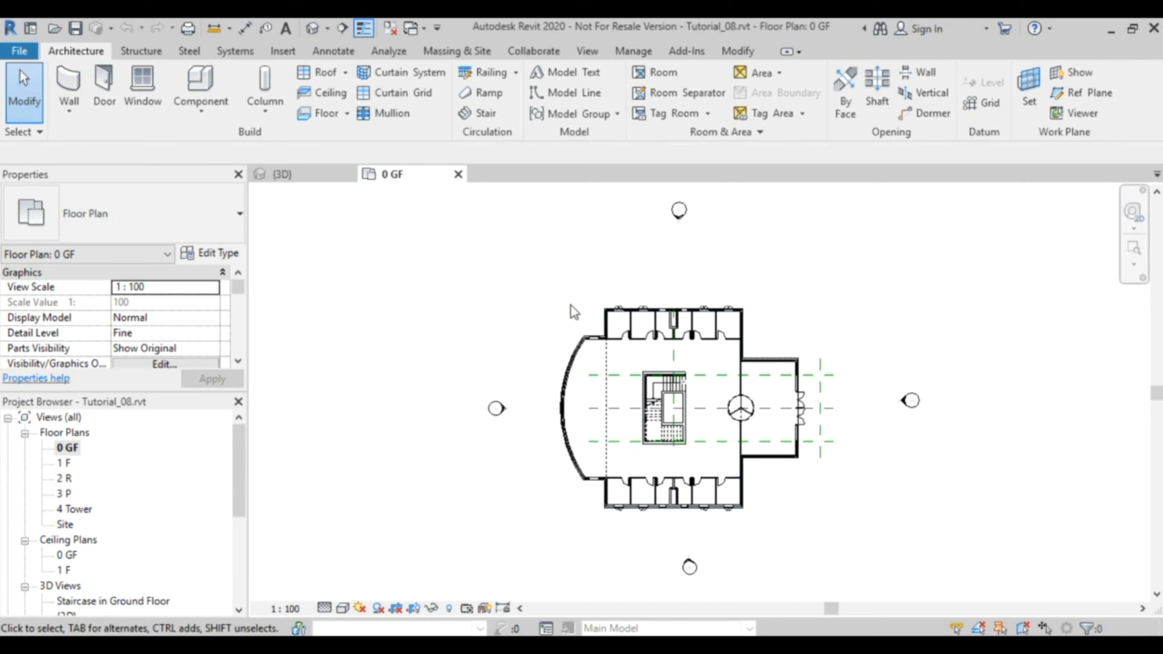
# Filter the selection down to the ground-floor slab and examine the layer structure of its Insitu Concrete 200mm type.
pyautogui.scroll(5, 762, 321)
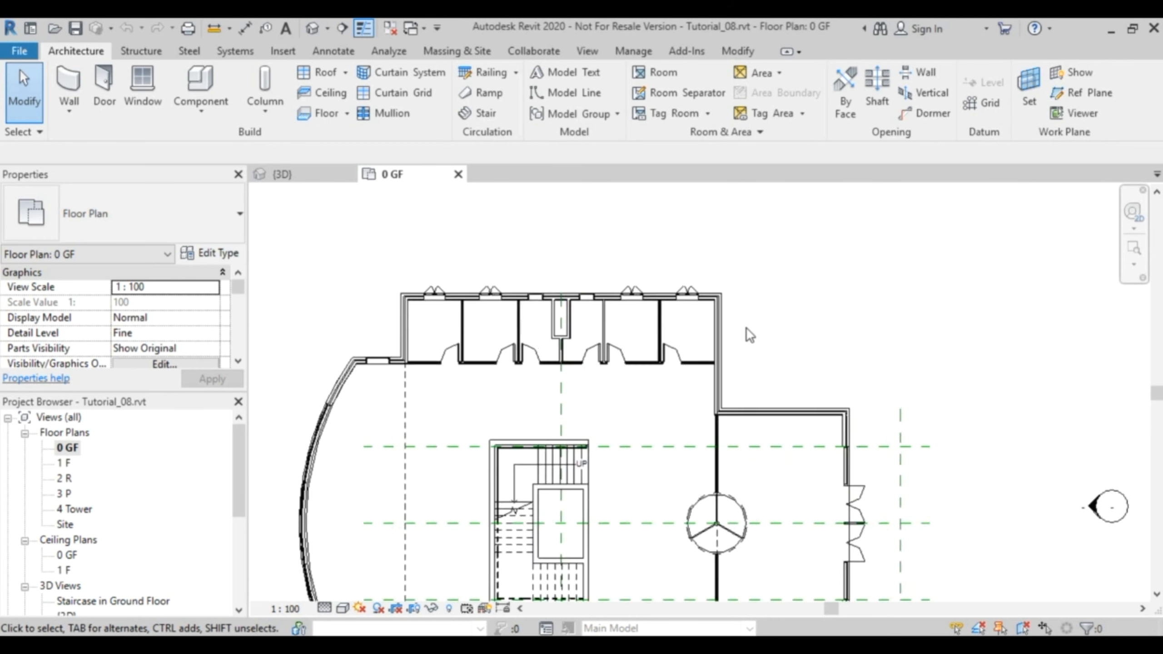
pyautogui.click(697, 341)
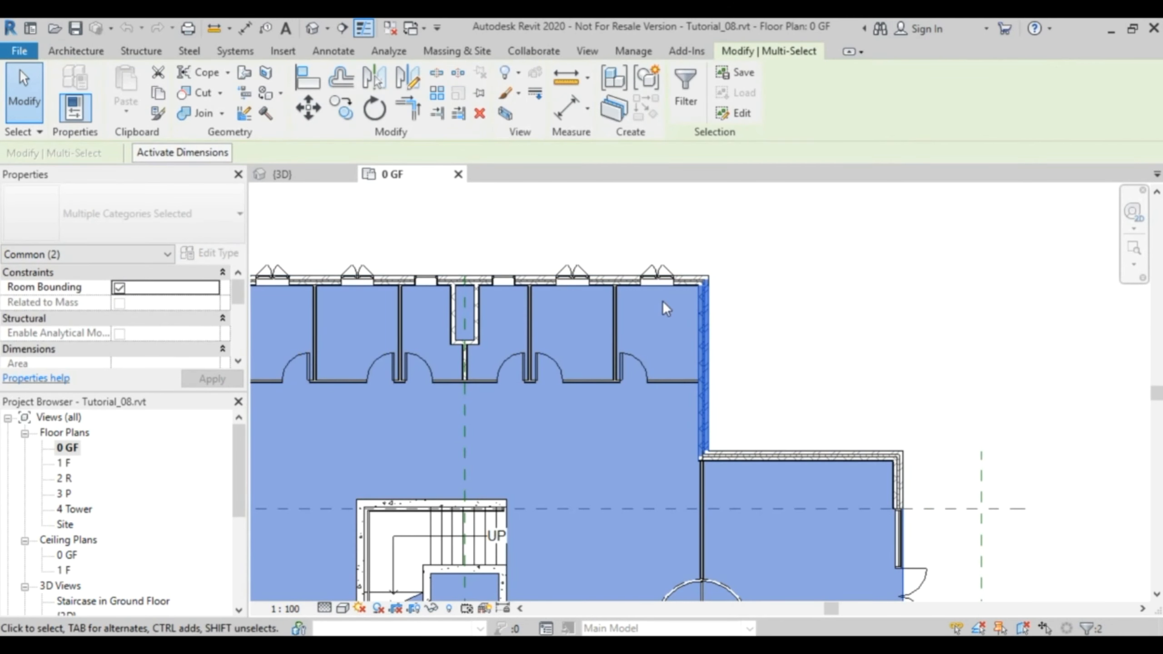
pyautogui.click(685, 94)
pyautogui.click(429, 239)
pyautogui.click(537, 461)
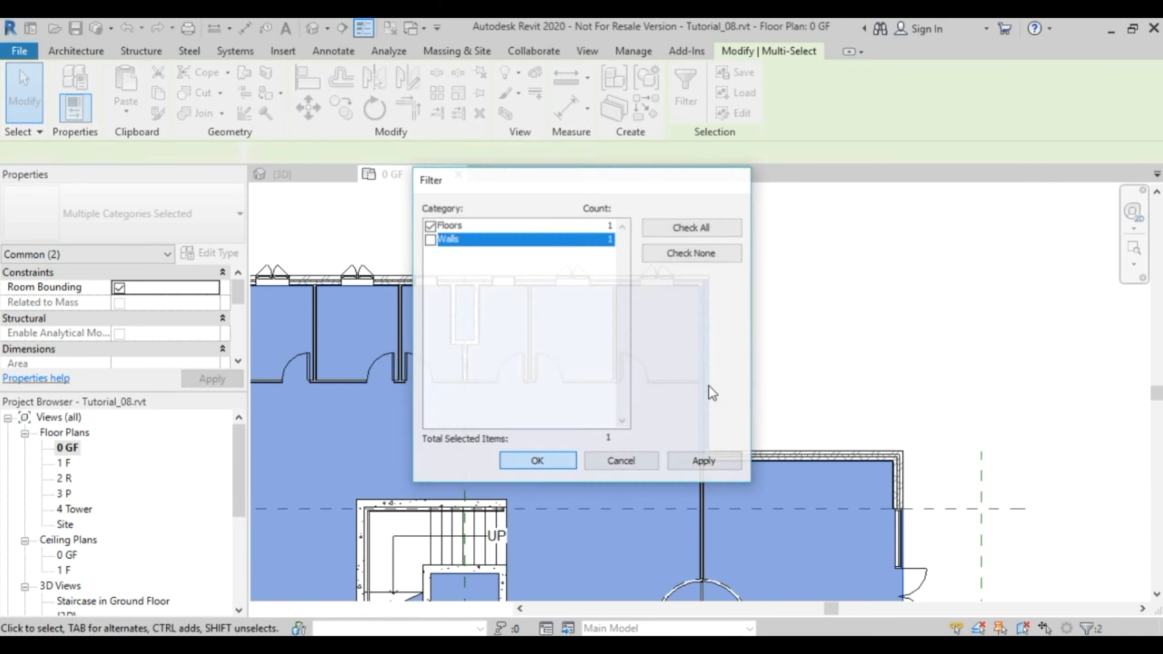
pyautogui.click(214, 259)
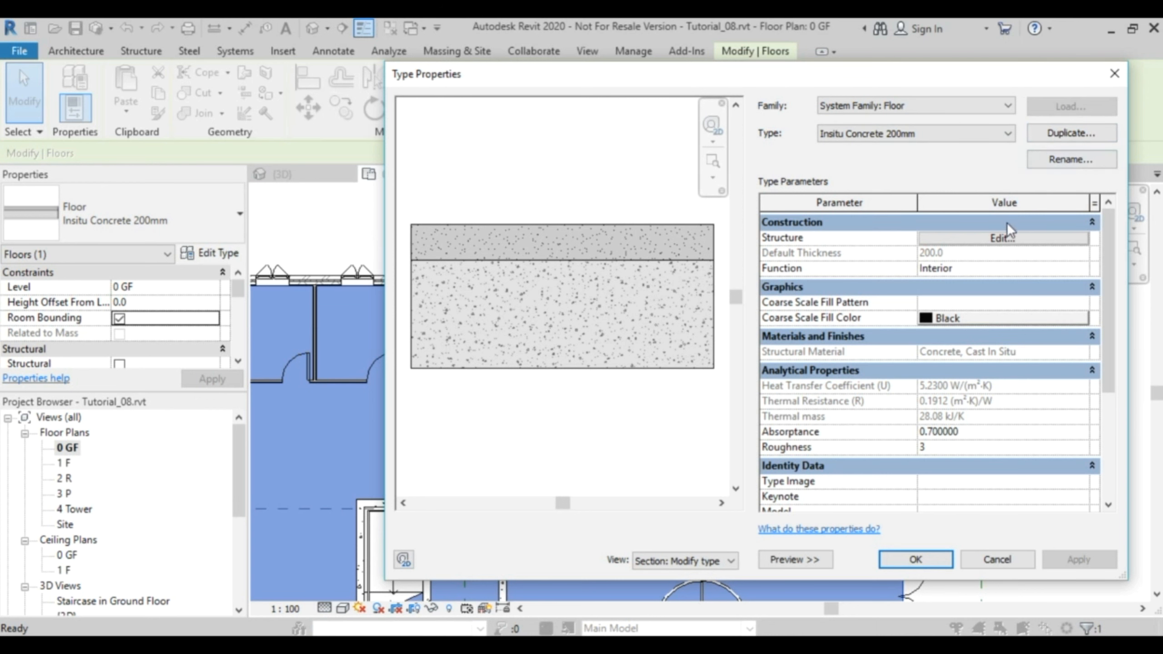
pyautogui.click(1002, 238)
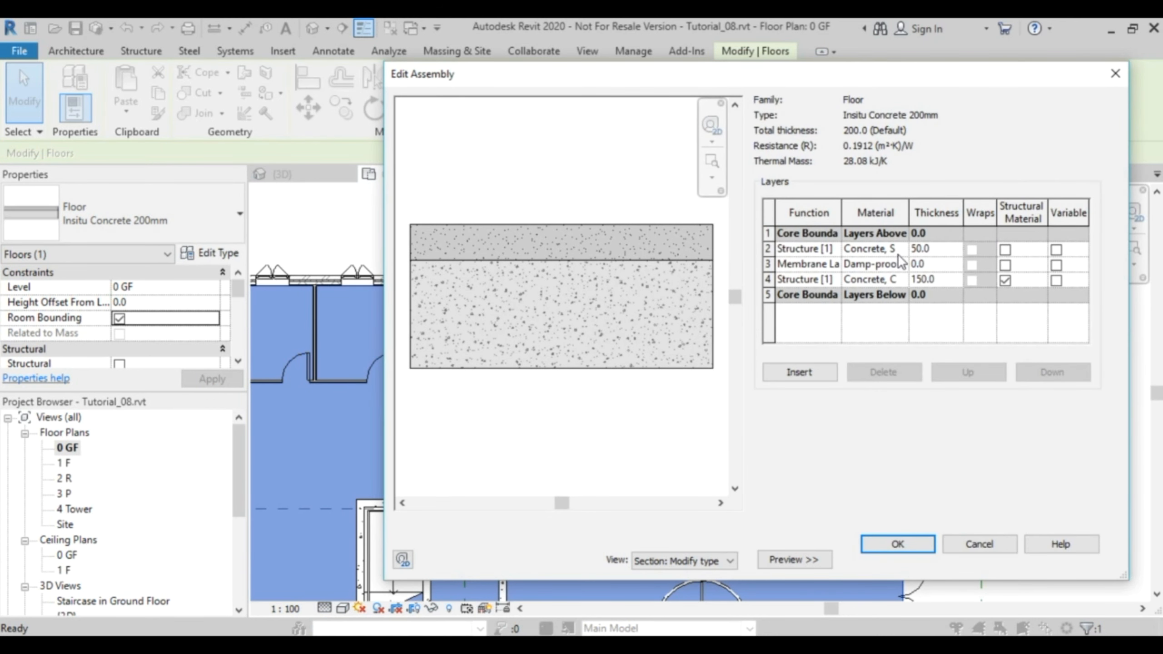
pyautogui.moveTo(908, 209); pyautogui.dragTo(951, 209)
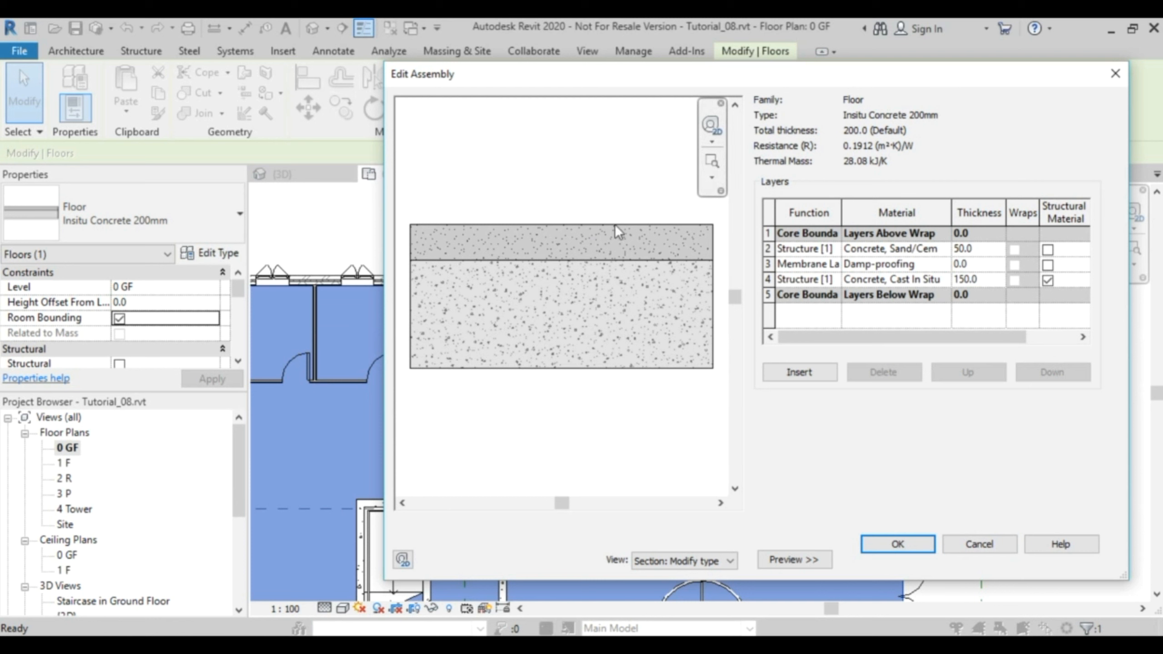
pyautogui.click(988, 547)
pyautogui.click(986, 549)
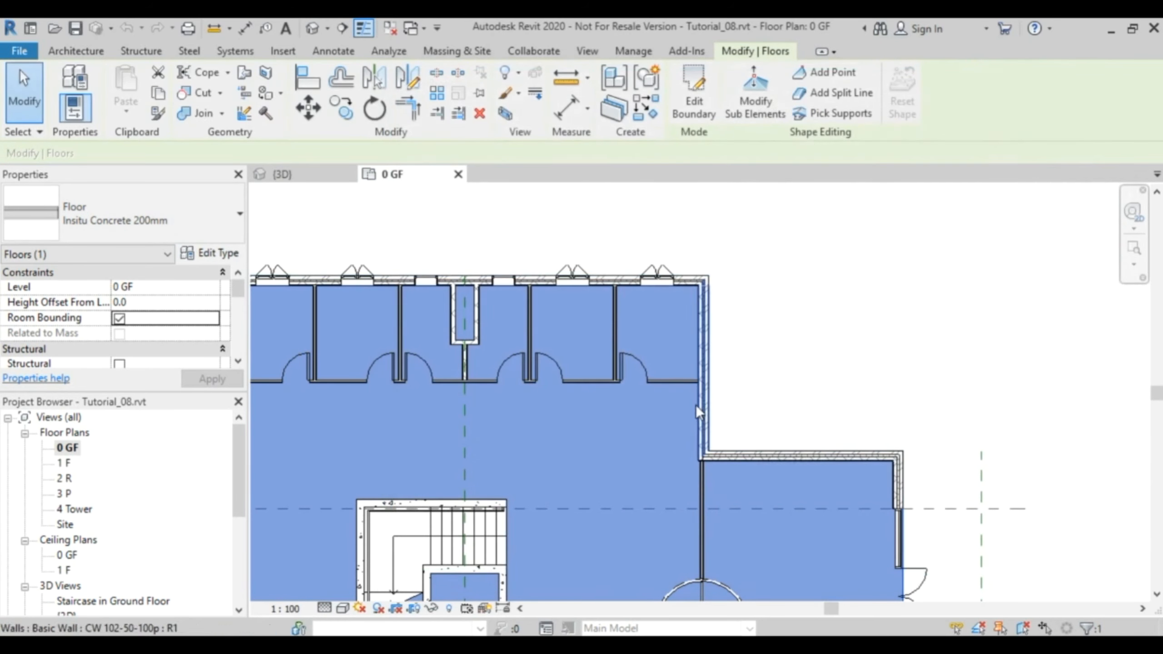
pyautogui.click(778, 323)
# Examine the two rows of office rooms on opposite sides of the ground floor plan.
pyautogui.scroll(-2, 769, 343)
pyautogui.moveTo(767, 396); pyautogui.dragTo(793, 355, button='middle')
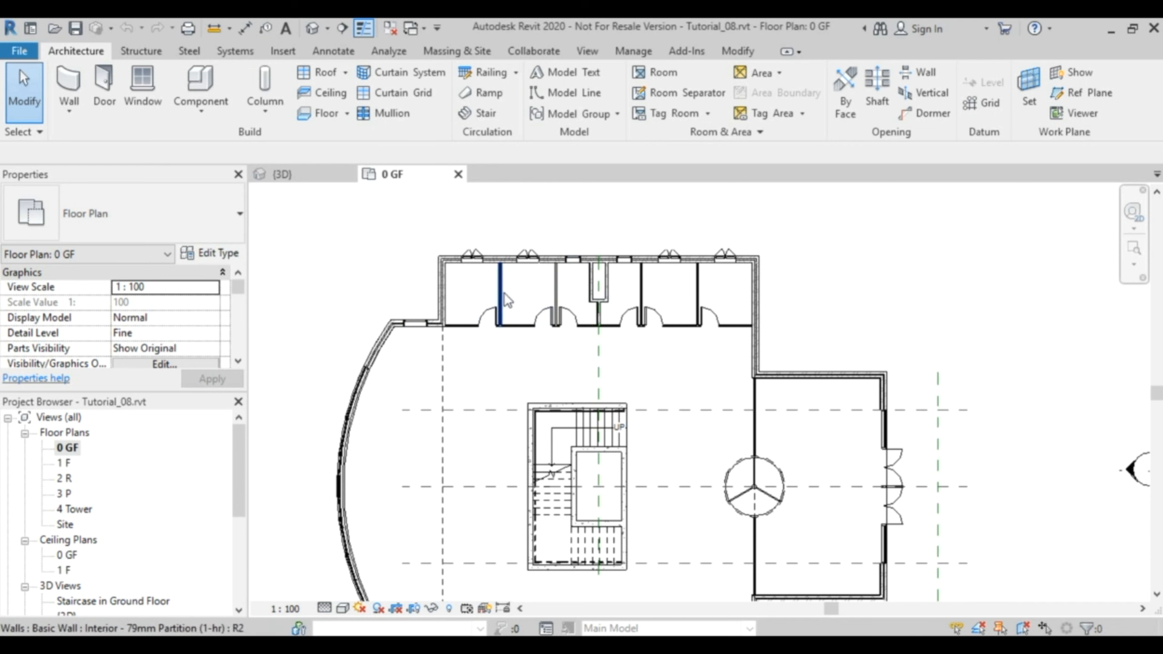
pyautogui.moveTo(739, 512); pyautogui.dragTo(704, 350, button='middle')
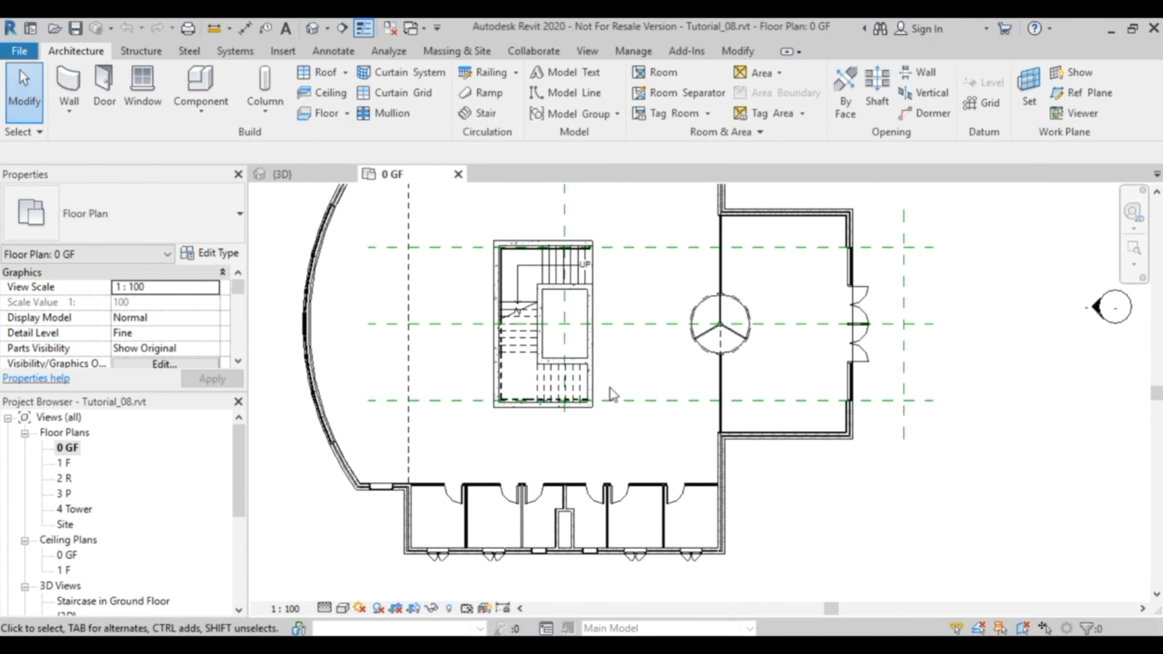
pyautogui.scroll(-2, 611, 387)
pyautogui.moveTo(611, 387); pyautogui.dragTo(634, 440, button='middle')
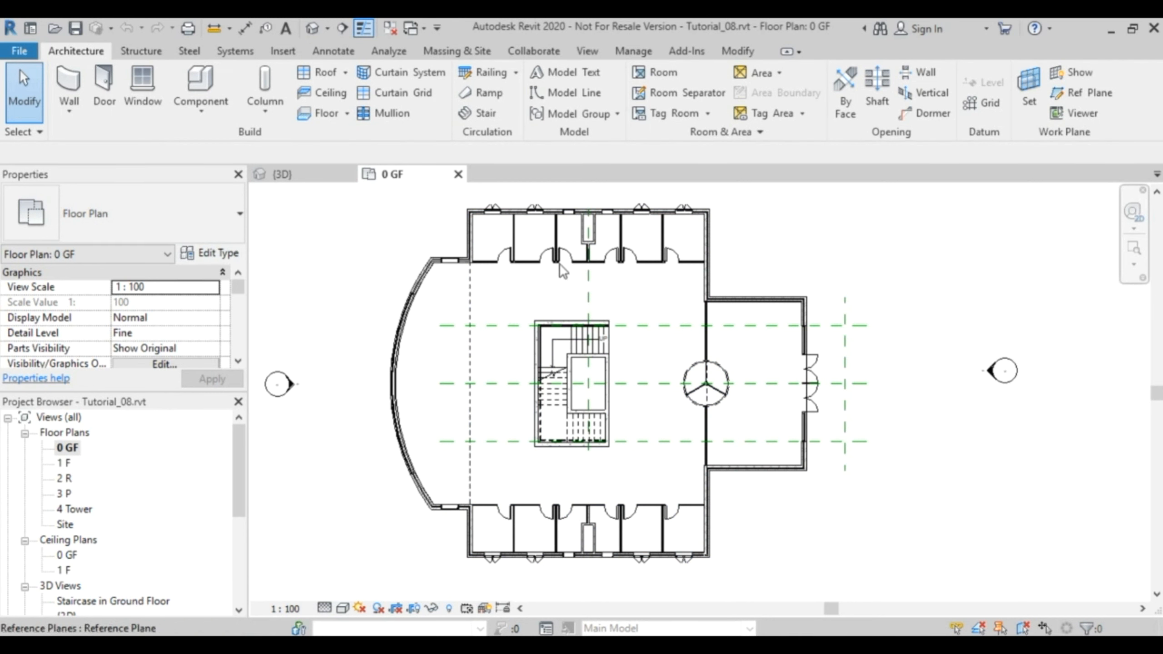
pyautogui.scroll(5, 562, 240)
pyautogui.moveTo(586, 247); pyautogui.dragTo(553, 336, button='middle')
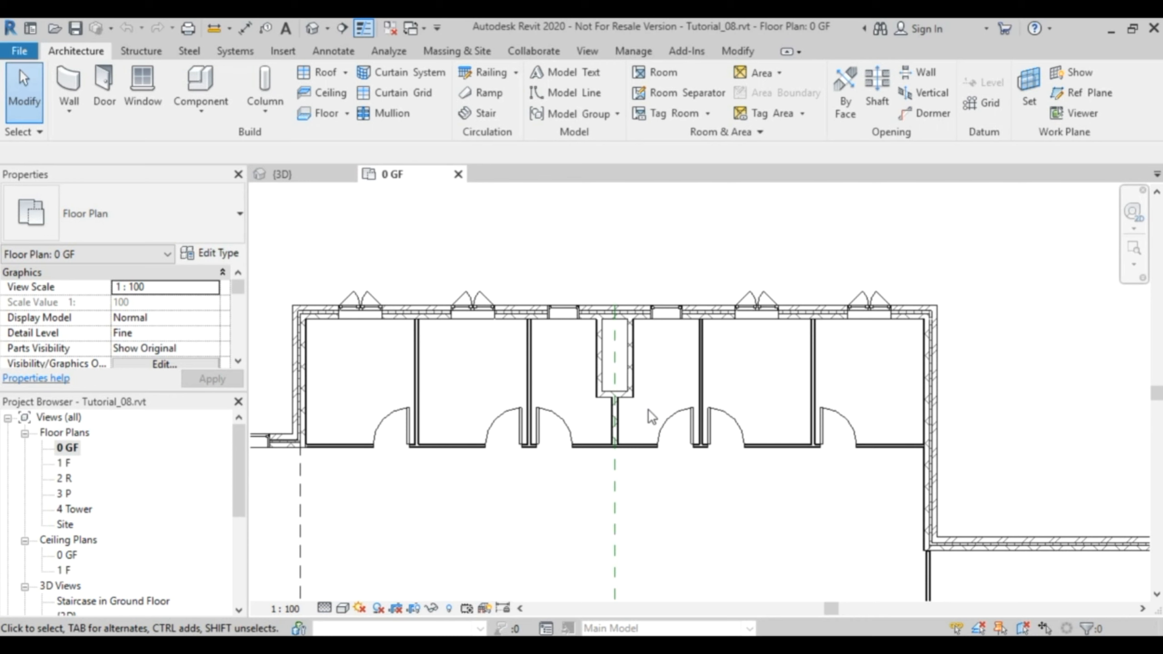
pyautogui.scroll(-3, 580, 418)
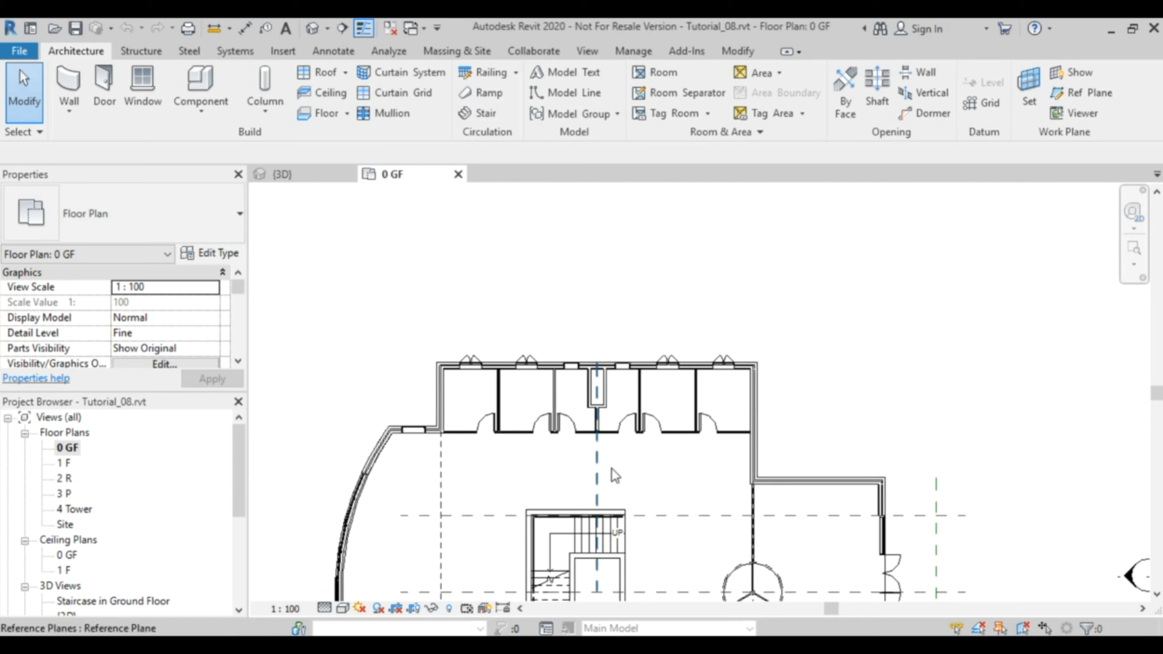
pyautogui.scroll(-2, 714, 503)
pyautogui.moveTo(714, 504); pyautogui.dragTo(682, 375, button='middle')
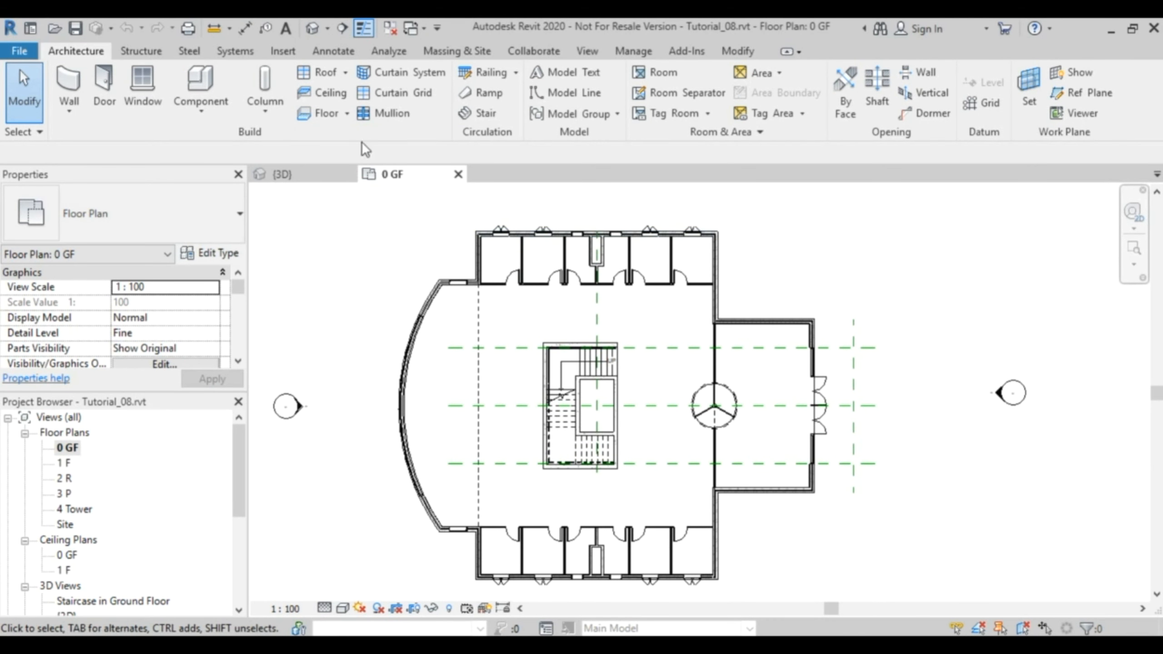
# Start a new floor with the Generic 150mm type and duplicate that type as Office Flooring.
pyautogui.click(348, 112)
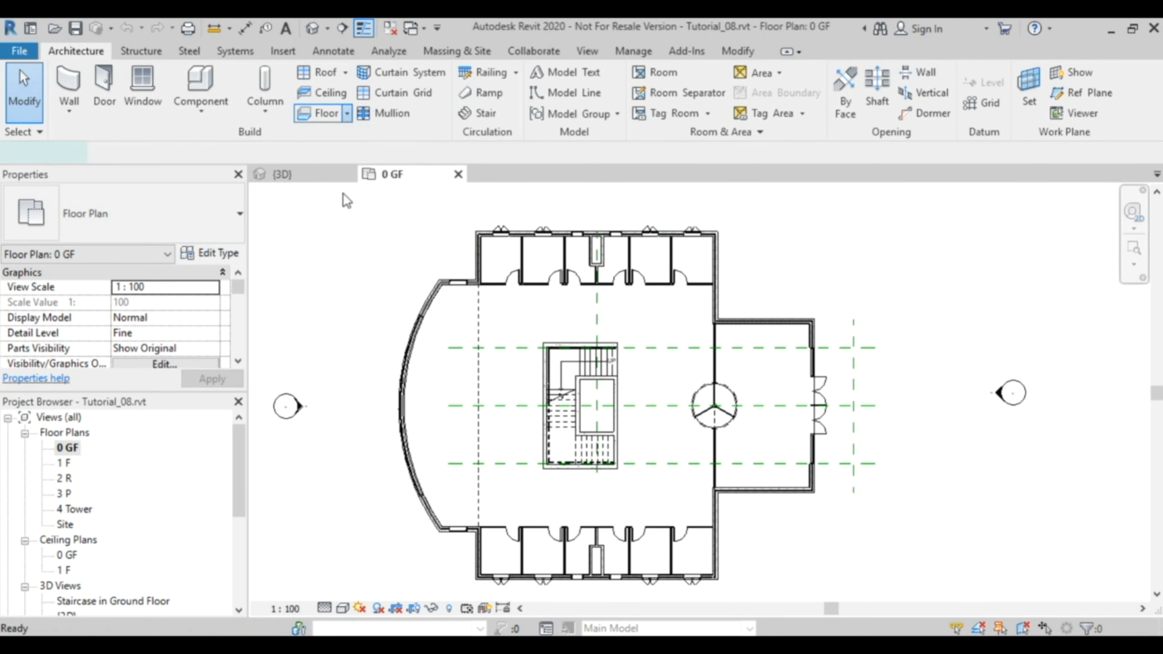
pyautogui.click(213, 216)
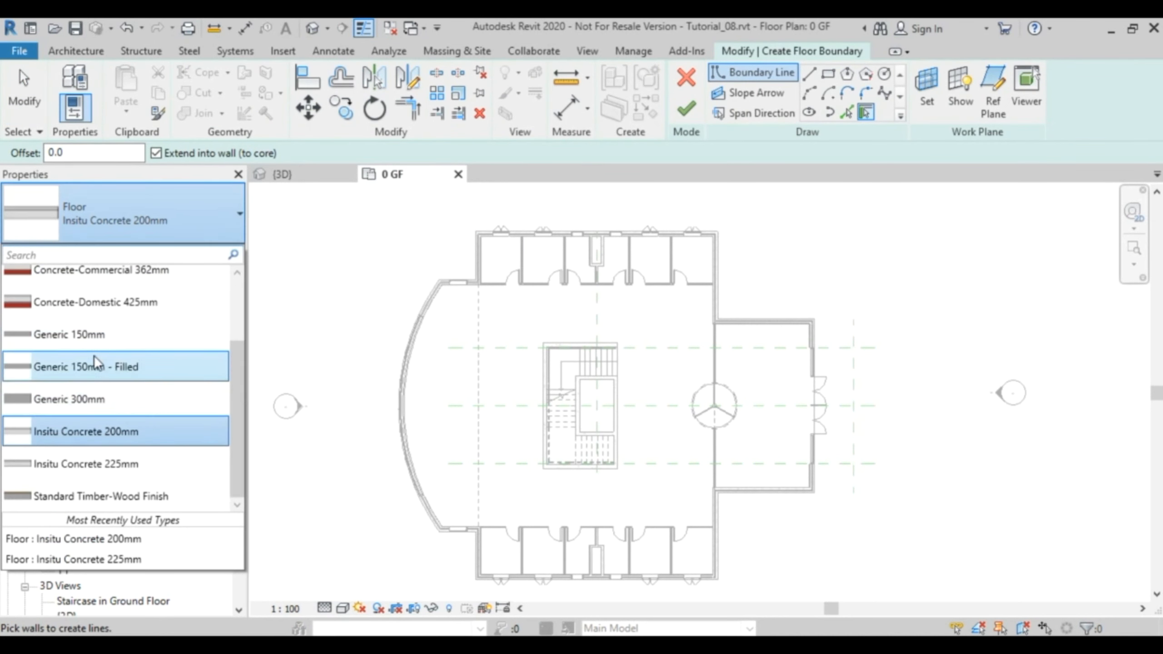
pyautogui.click(100, 334)
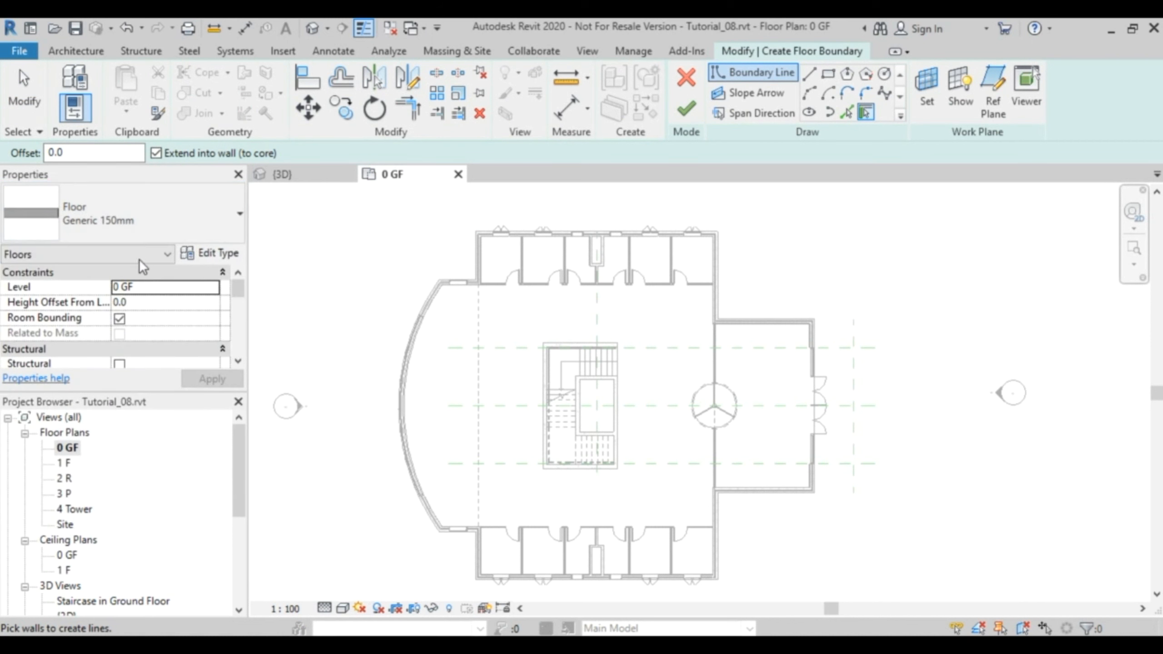
pyautogui.click(224, 255)
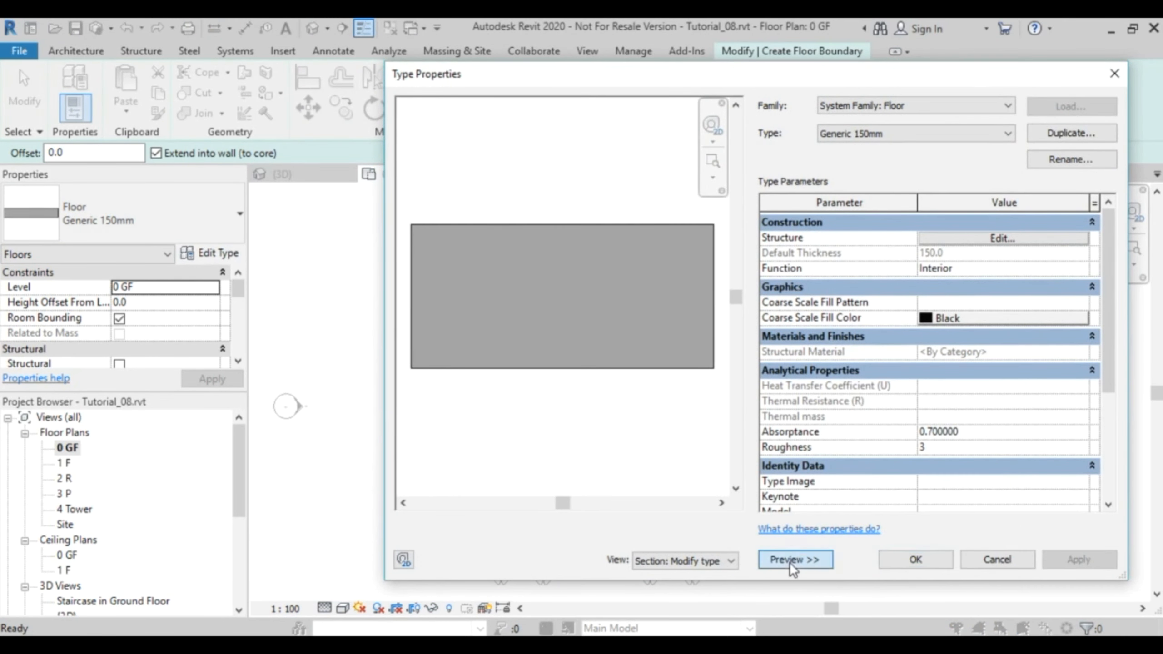
pyautogui.click(790, 561)
pyautogui.click(893, 133)
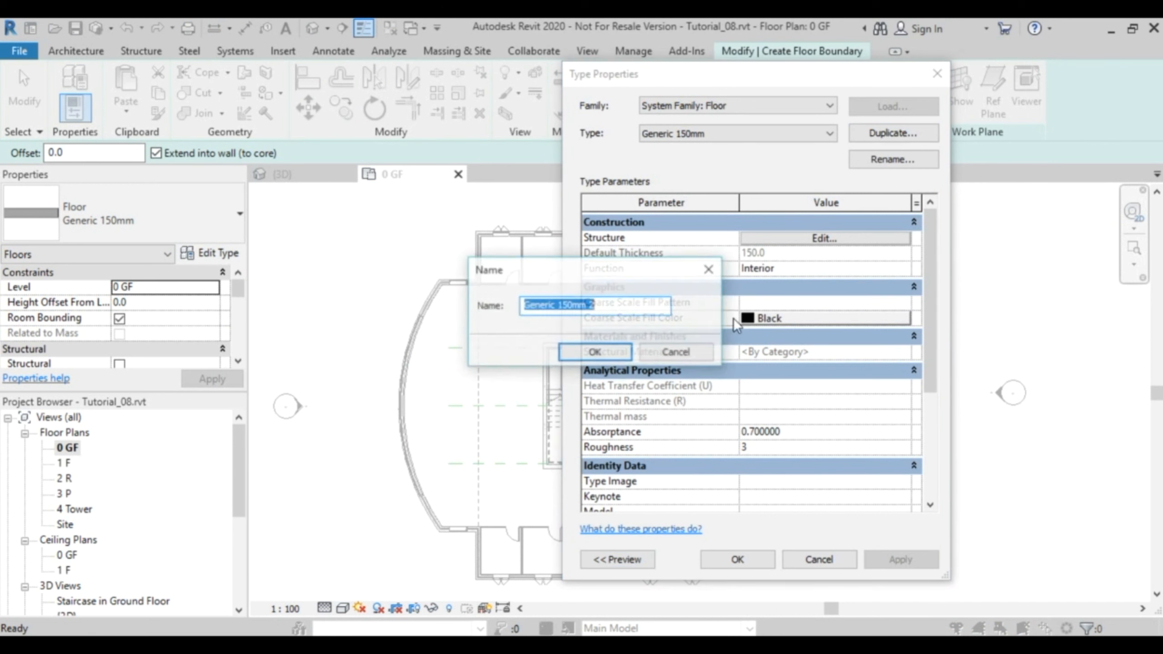
pyautogui.write('Of')
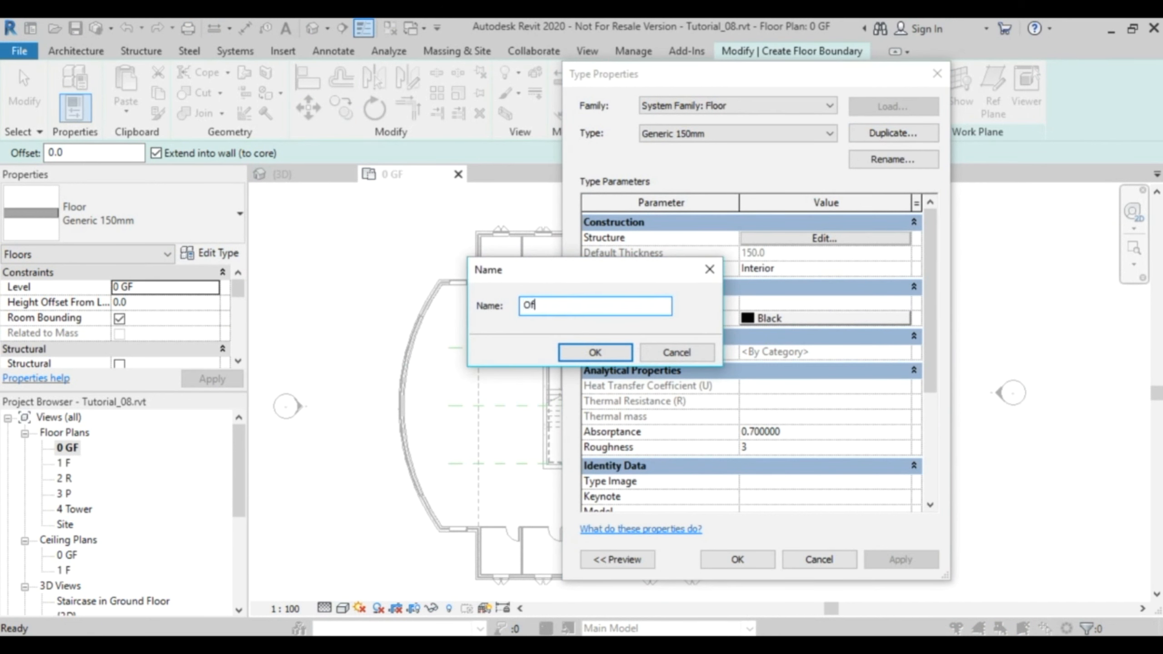
pyautogui.write('fice Flooring')
pyautogui.click(610, 352)
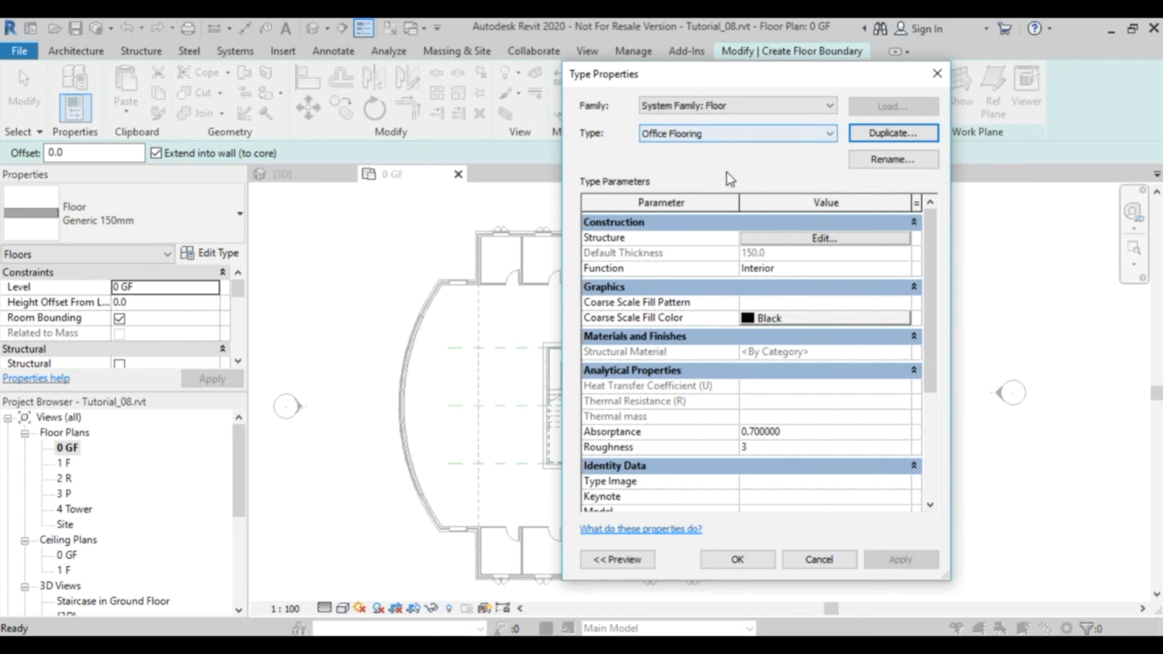
# In the Office Flooring assembly, set the structure layer's material to Oak Flooring and its thickness to 19.
pyautogui.click(817, 238)
pyautogui.moveTo(755, 74); pyautogui.dragTo(672, 65)
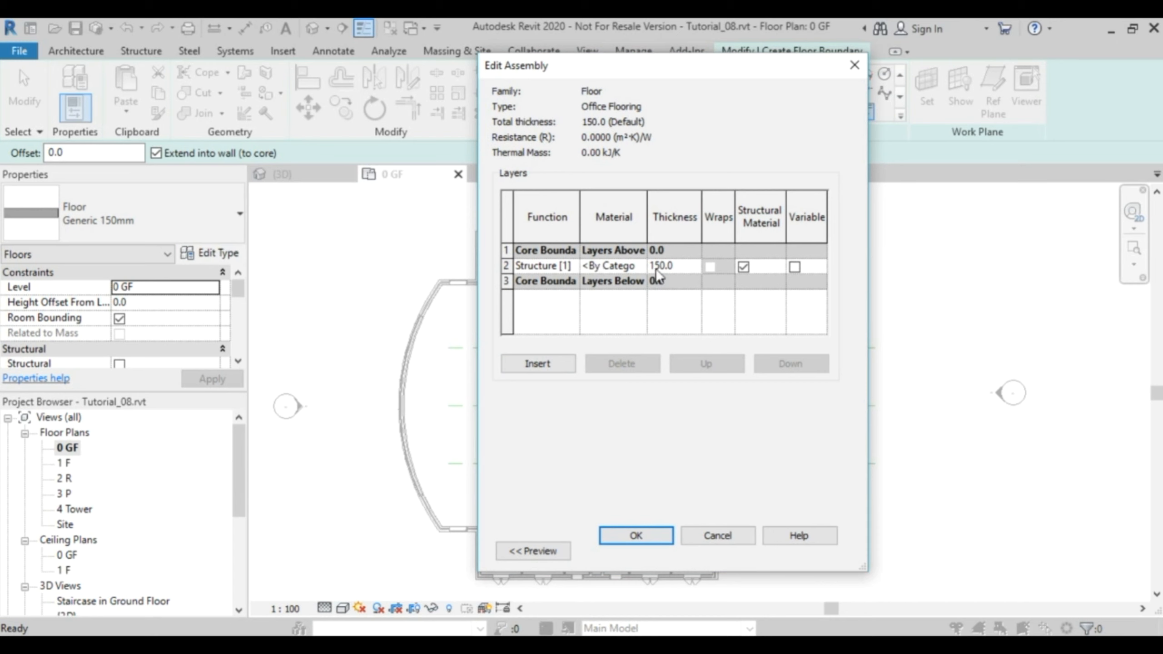
pyautogui.click(643, 268)
pyautogui.click(641, 268)
pyautogui.click(403, 122)
pyautogui.write('oak')
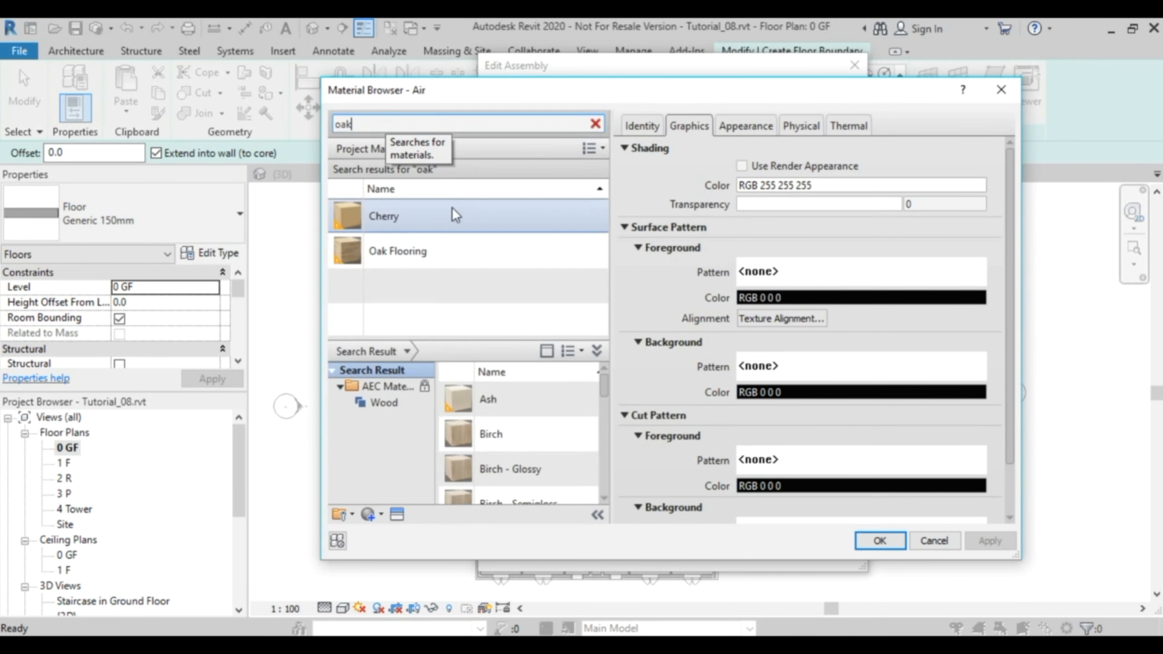
pyautogui.click(425, 257)
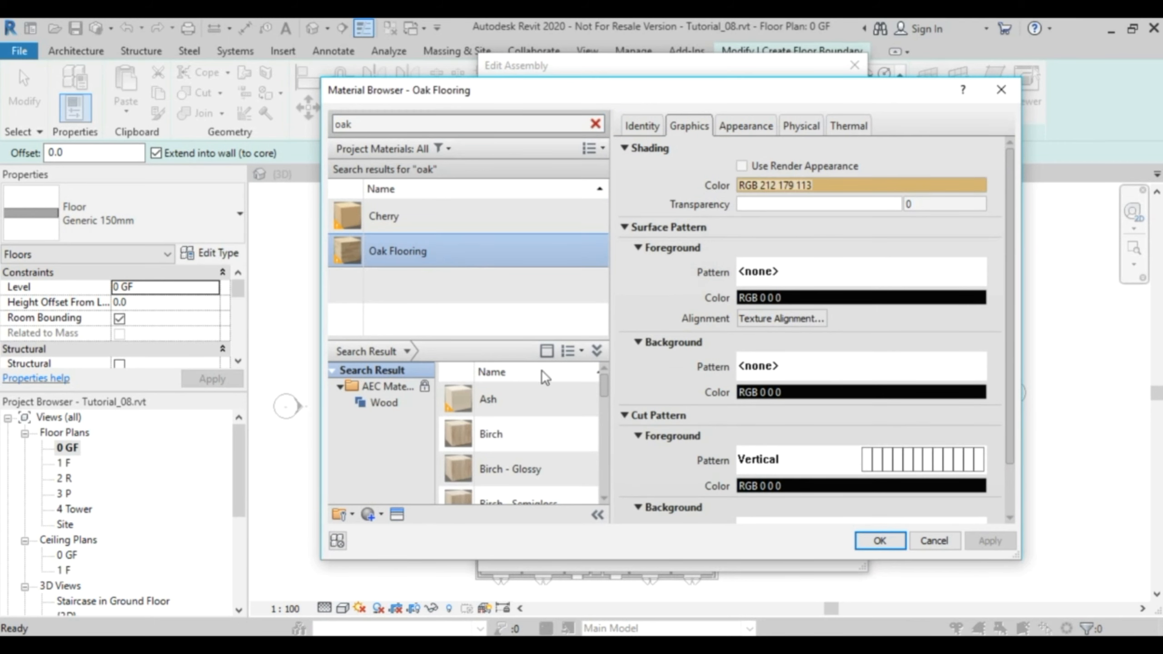
pyautogui.click(881, 540)
pyautogui.press('Tab')
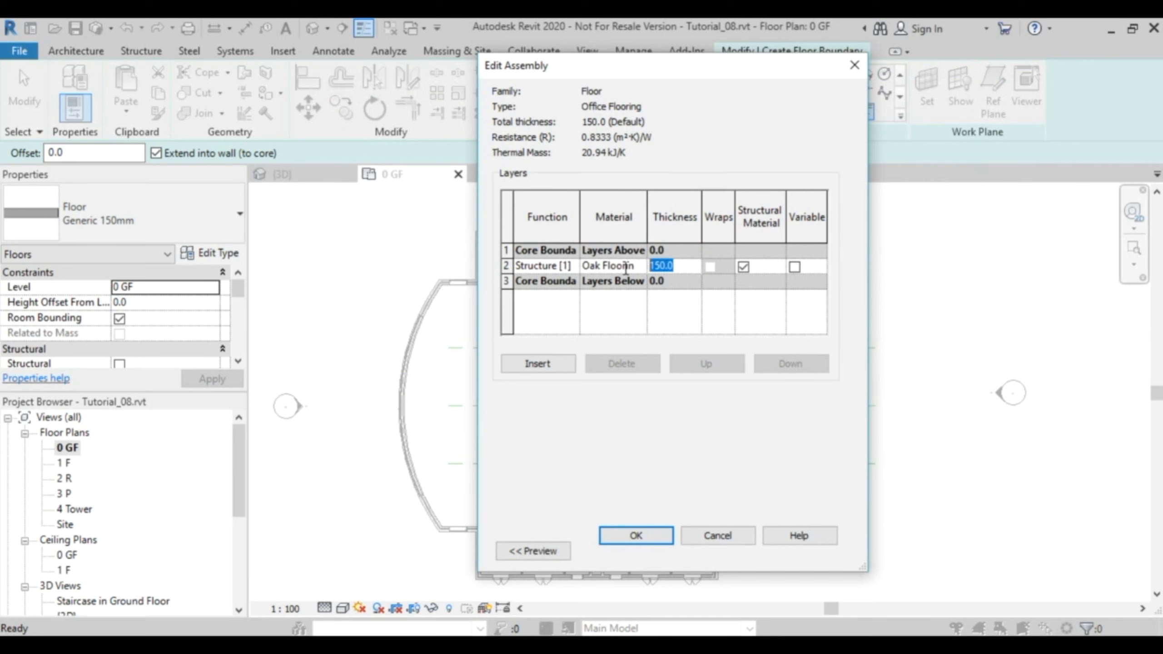
pyautogui.write('19')
pyautogui.press('Tab')
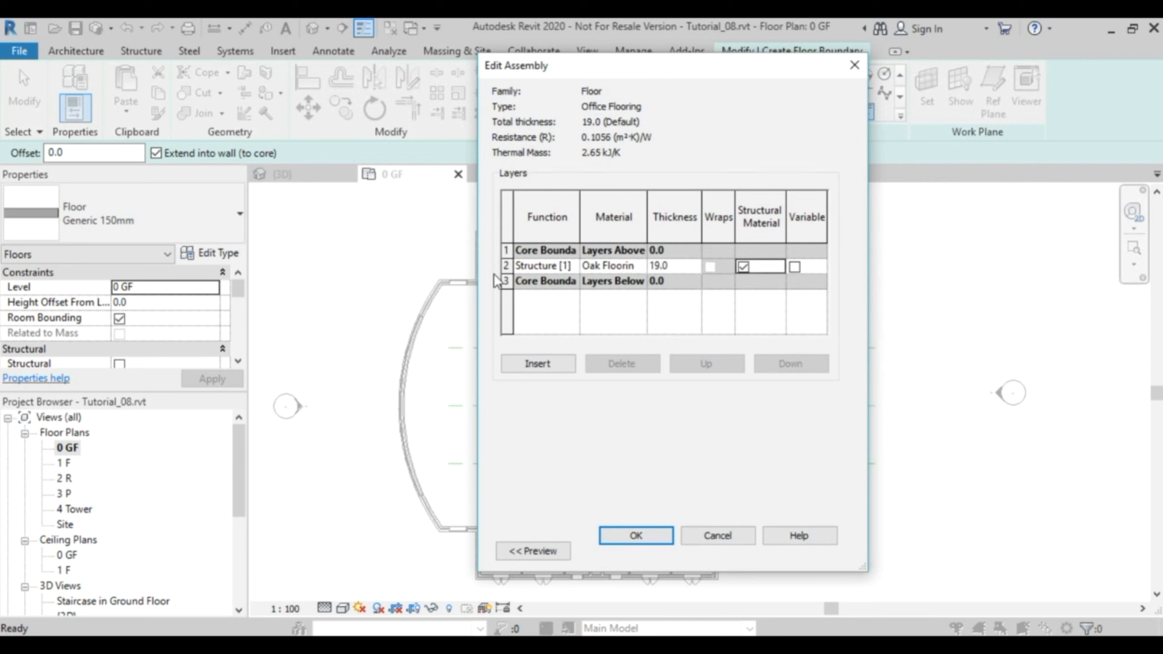
# Insert two new layers in the Office Flooring assembly and move both below the lower core boundary.
pyautogui.click(506, 280)
pyautogui.click(551, 364)
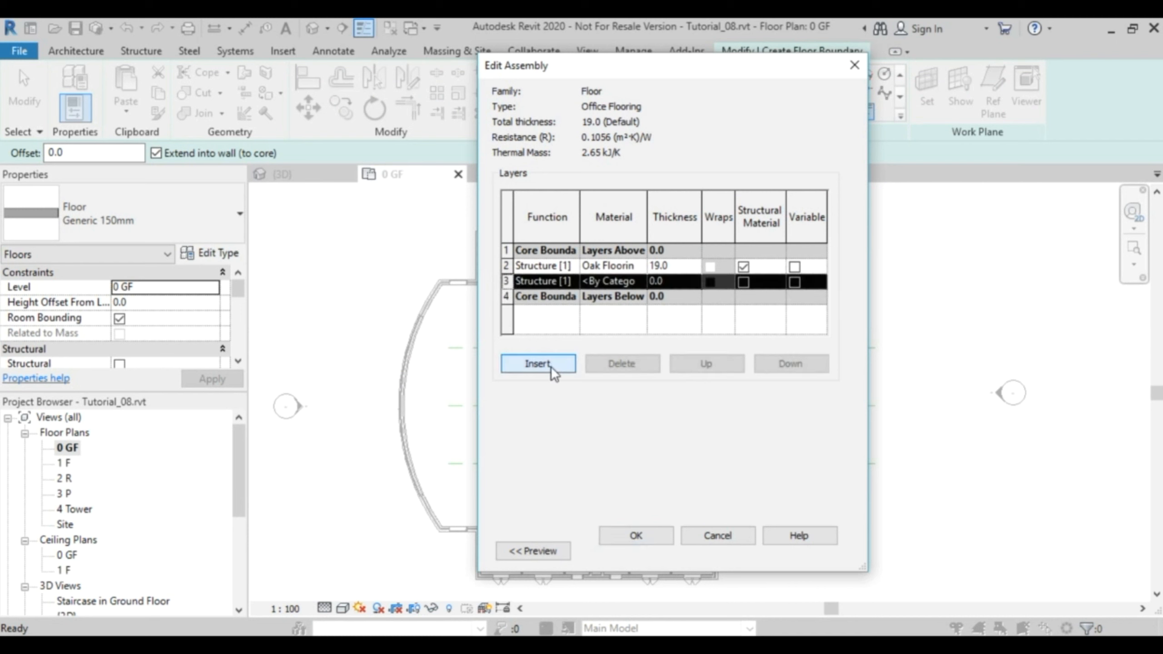
pyautogui.click(551, 364)
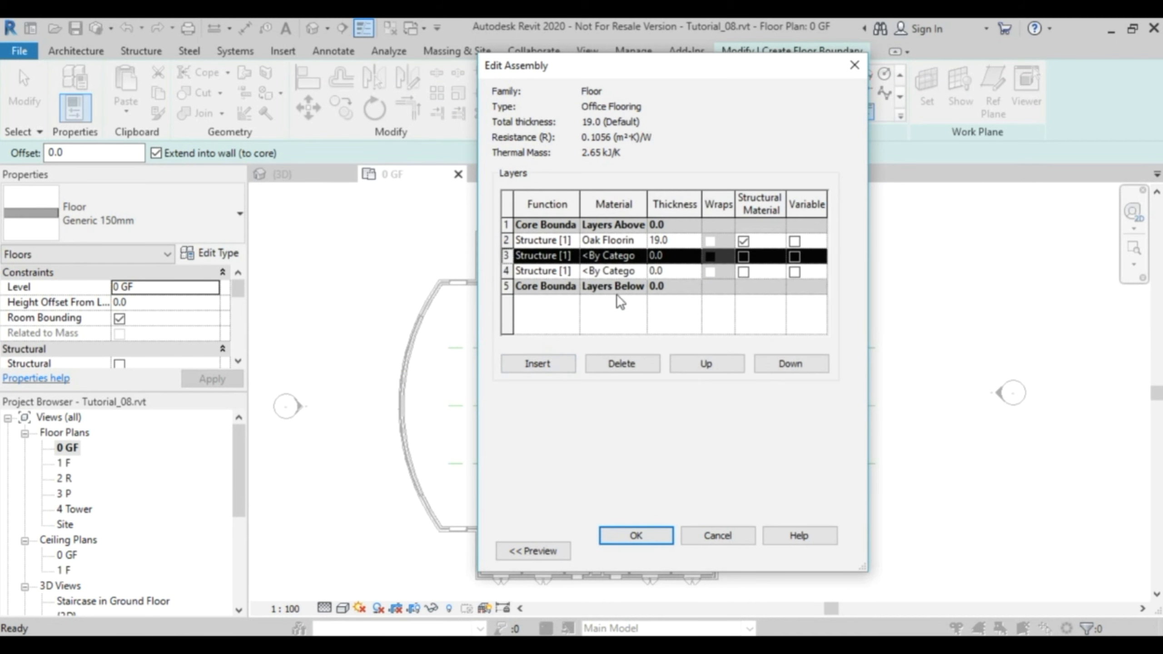
pyautogui.click(796, 367)
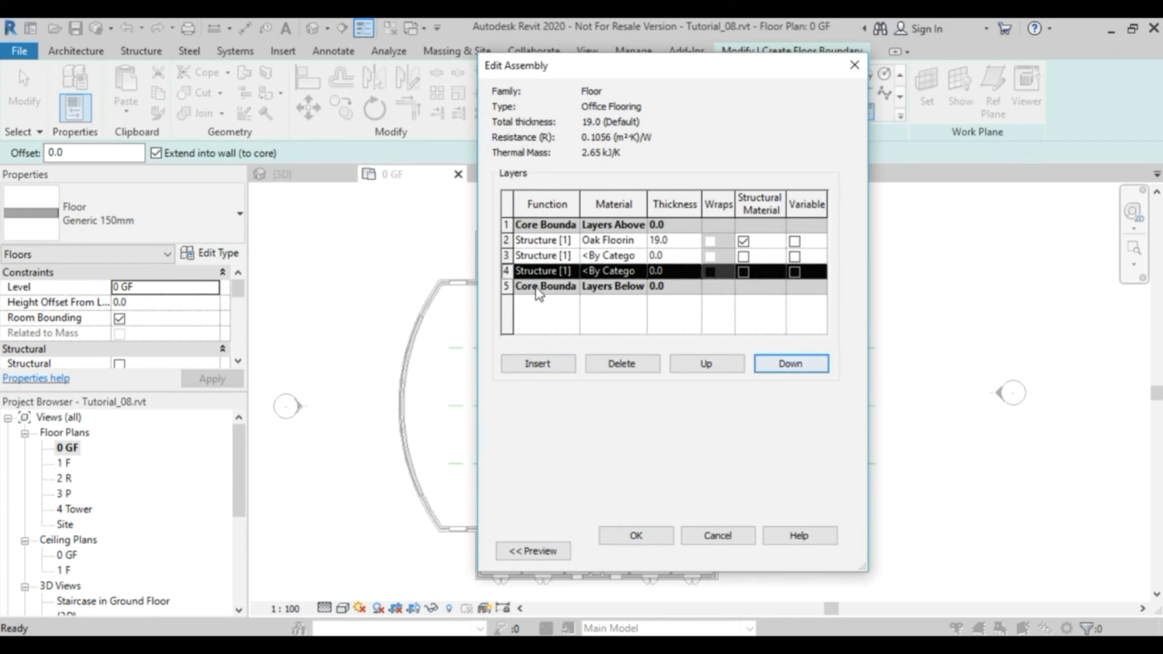
pyautogui.click(554, 257)
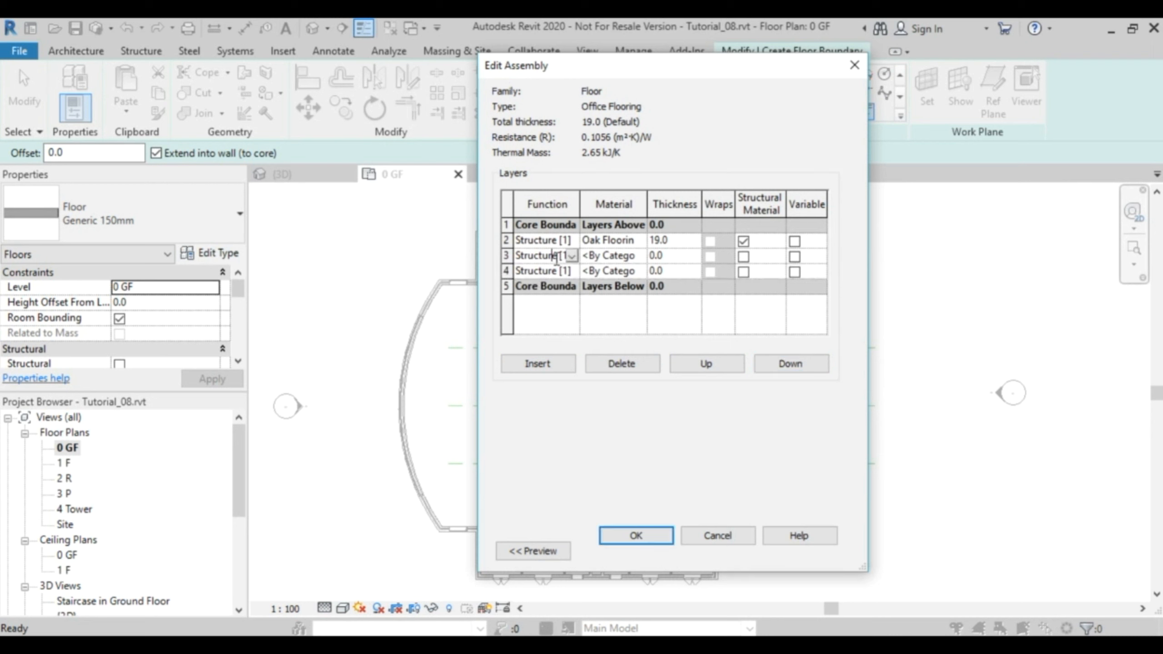
pyautogui.click(512, 276)
pyautogui.click(805, 364)
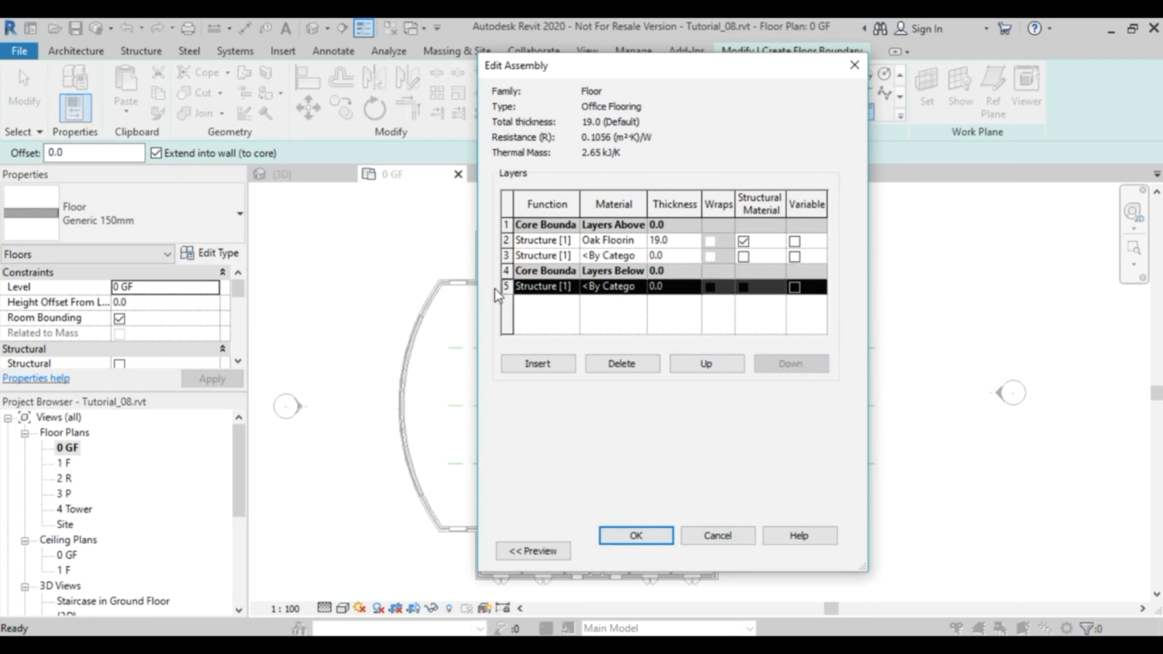
pyautogui.click(508, 258)
pyautogui.click(786, 364)
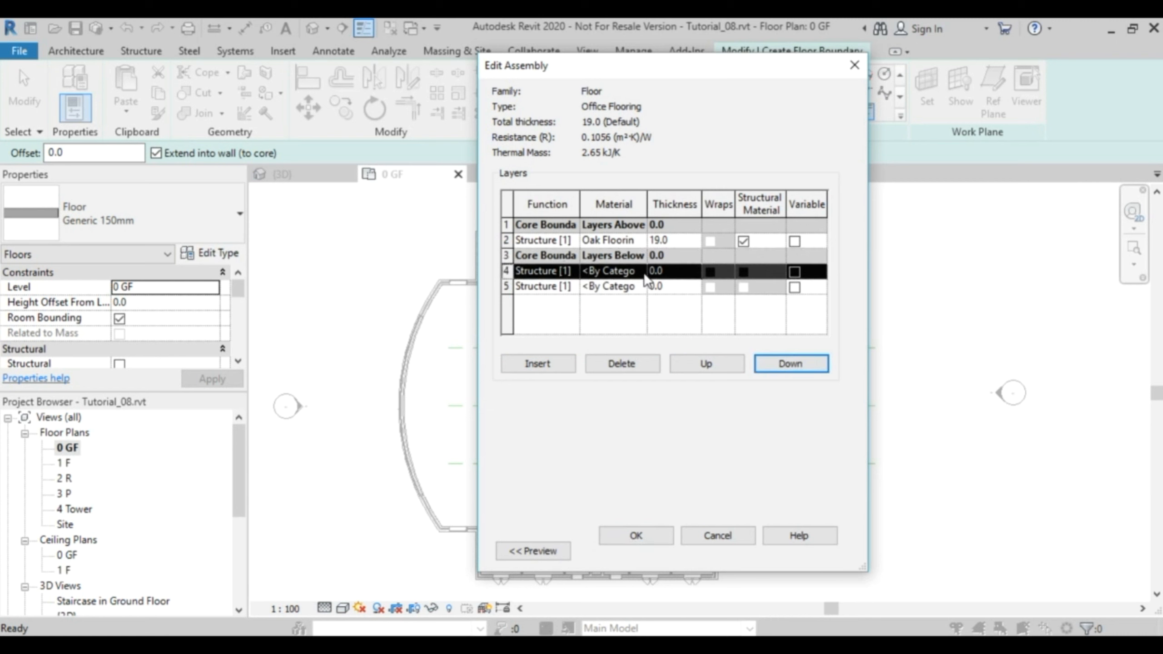
# Set the functions of the two layers below the core to Substrate [2] and, beneath it, Finish 1 [4].
pyautogui.click(572, 272)
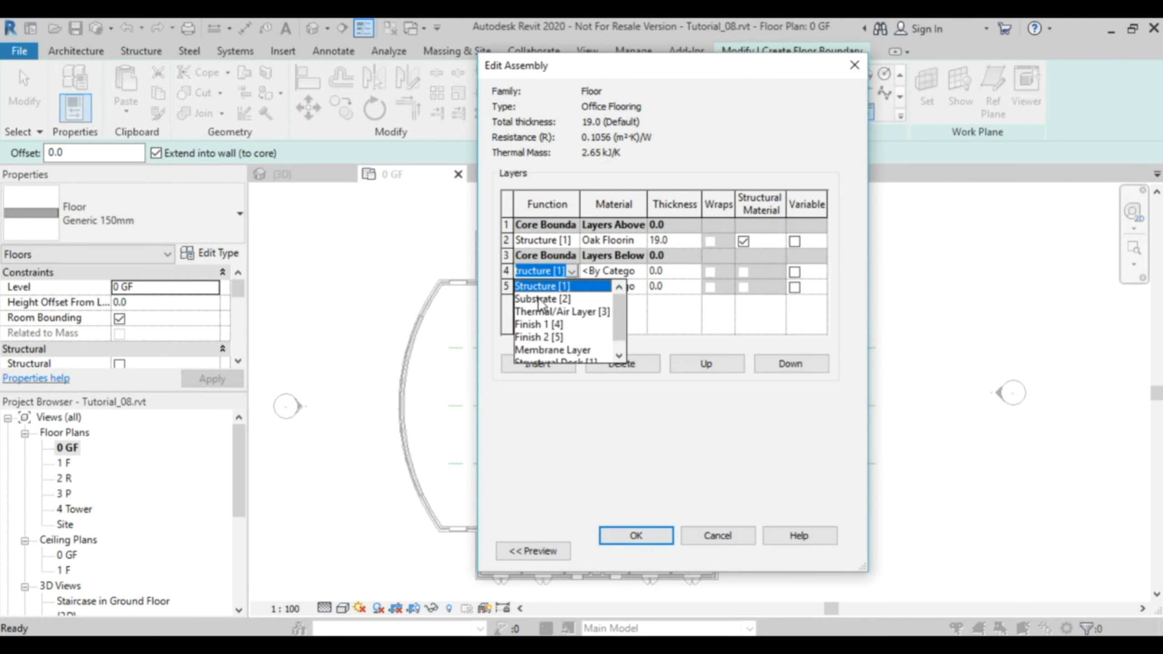
pyautogui.click(549, 298)
pyautogui.click(576, 287)
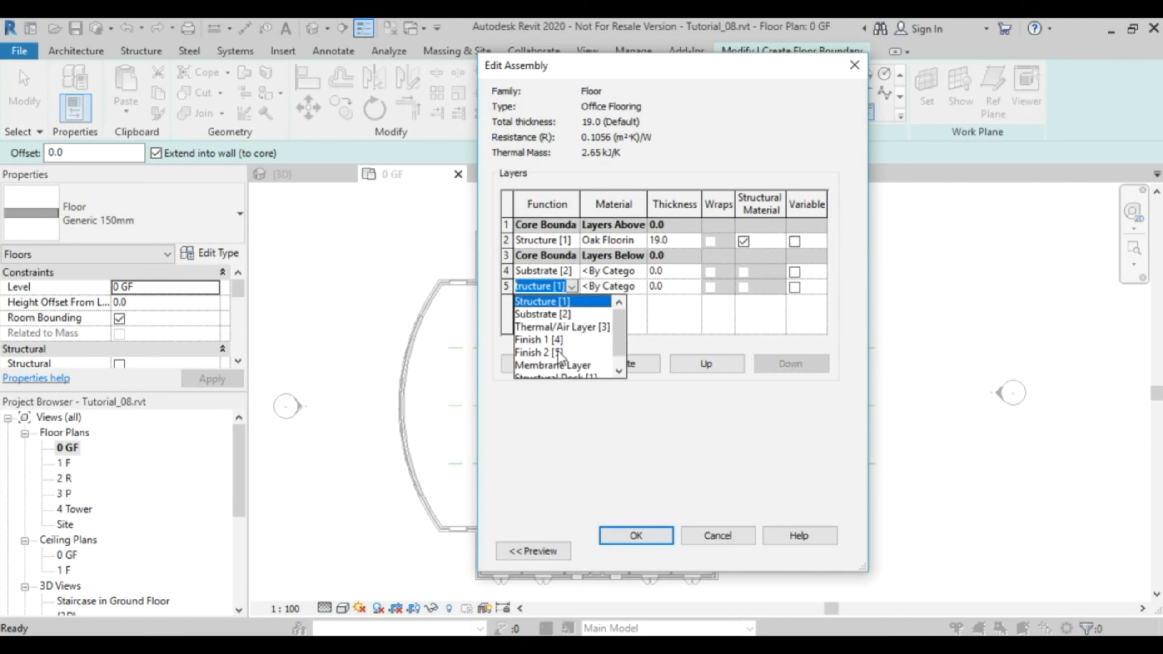
pyautogui.click(547, 340)
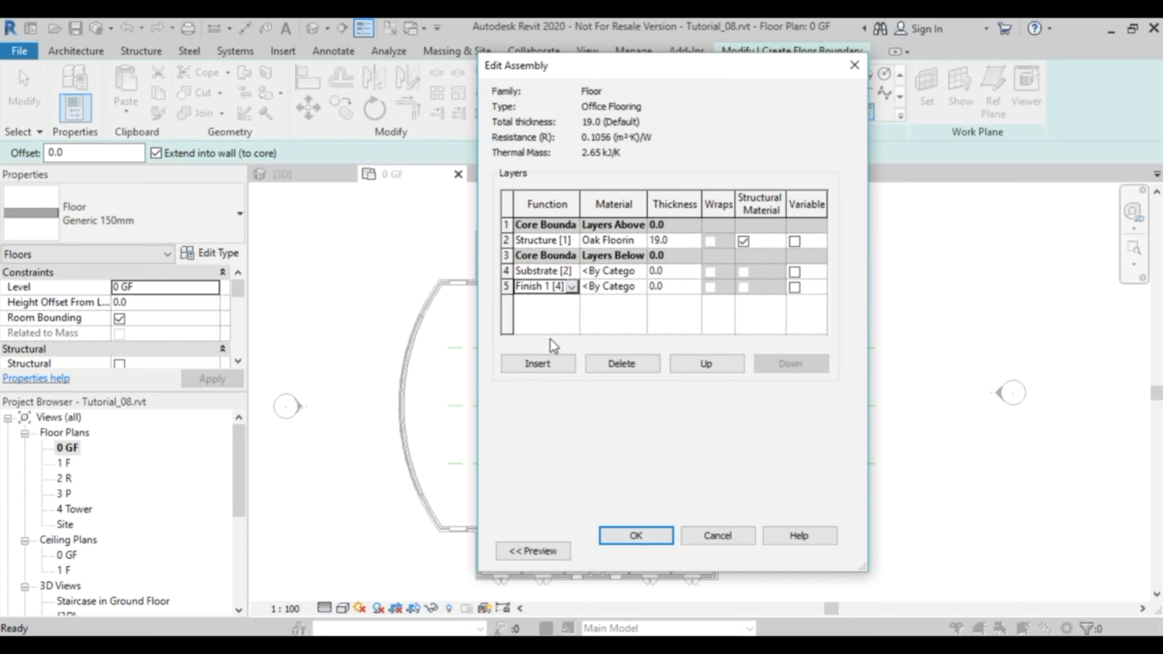
# Set the Office Flooring substrate layer's material to Plywood, Sheathing and its thickness to 19.
pyautogui.moveTo(647, 204); pyautogui.dragTo(689, 204)
pyautogui.click(685, 271)
pyautogui.click(685, 270)
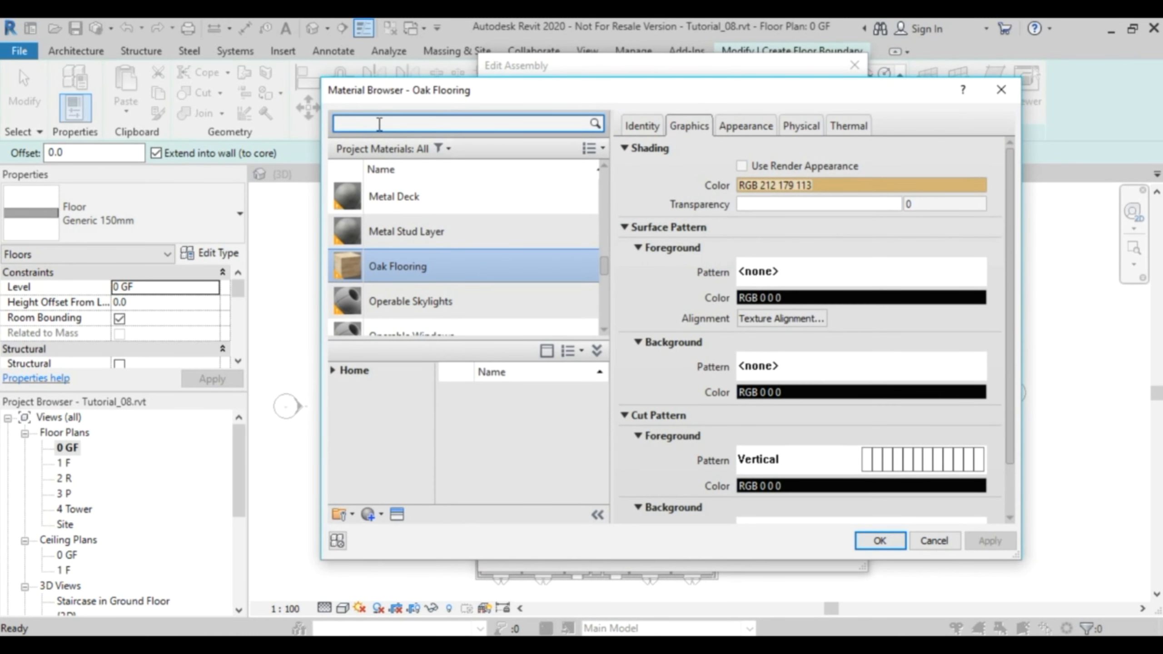
pyautogui.write('ply')
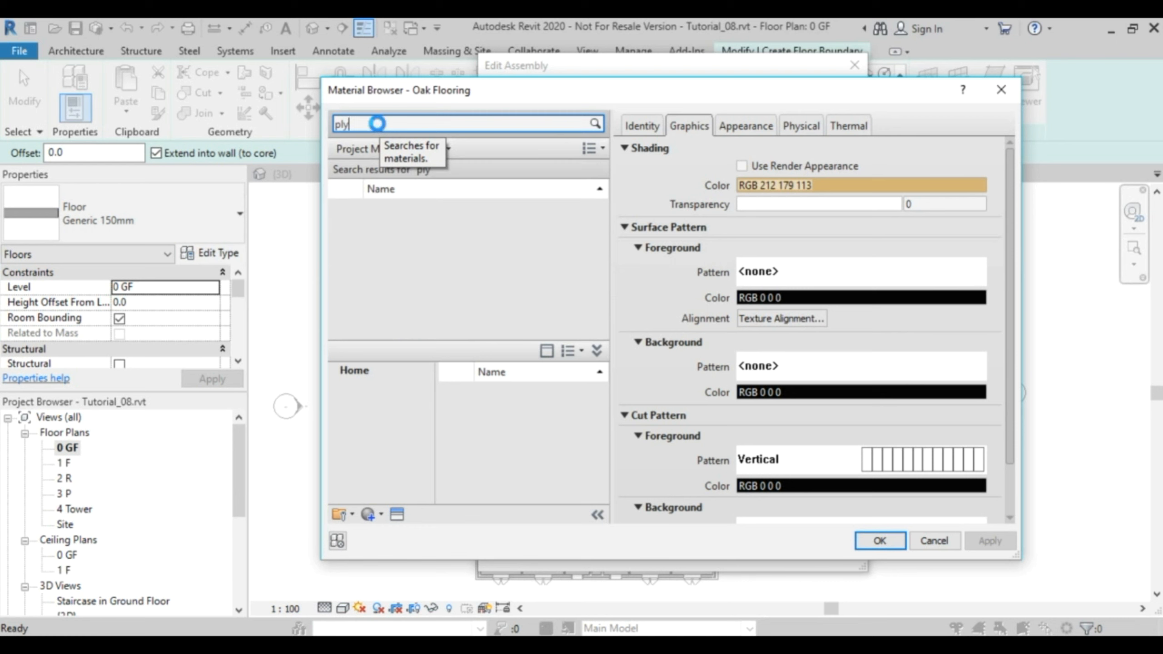
pyautogui.doubleClick(443, 220)
pyautogui.click(720, 271)
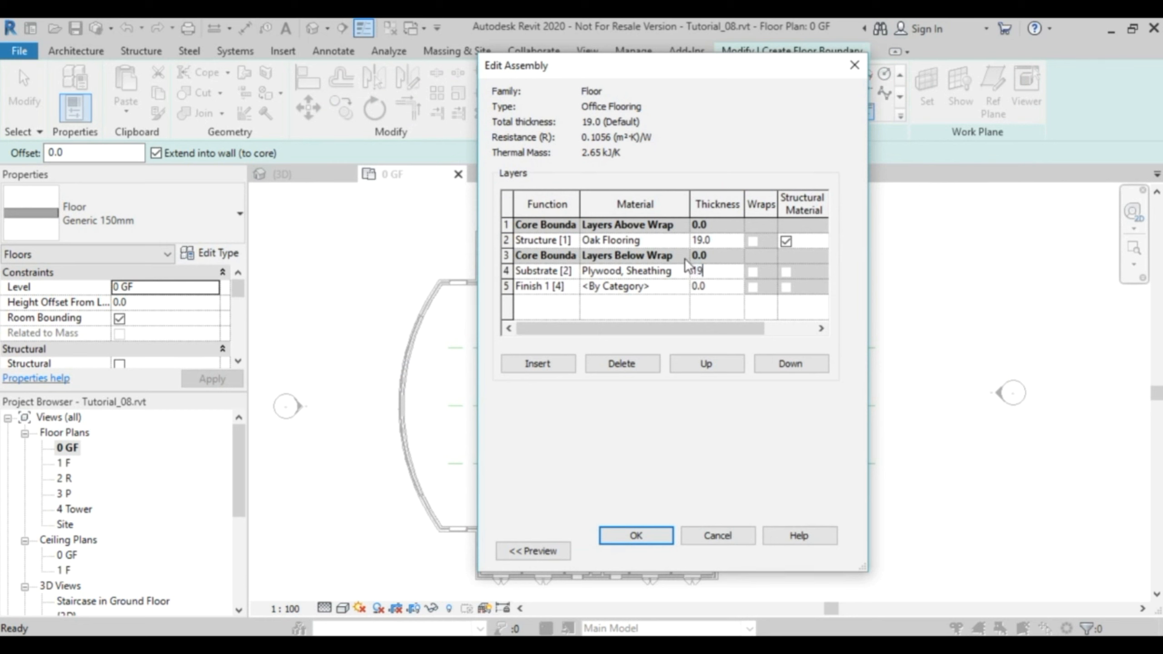
pyautogui.write('19')
pyautogui.press('Tab')
# Set the Finish 1 layer's material to Plastic and its thickness to 6, then accept the Office Flooring assembly and type properties.
pyautogui.moveTo(706, 329); pyautogui.dragTo(665, 330)
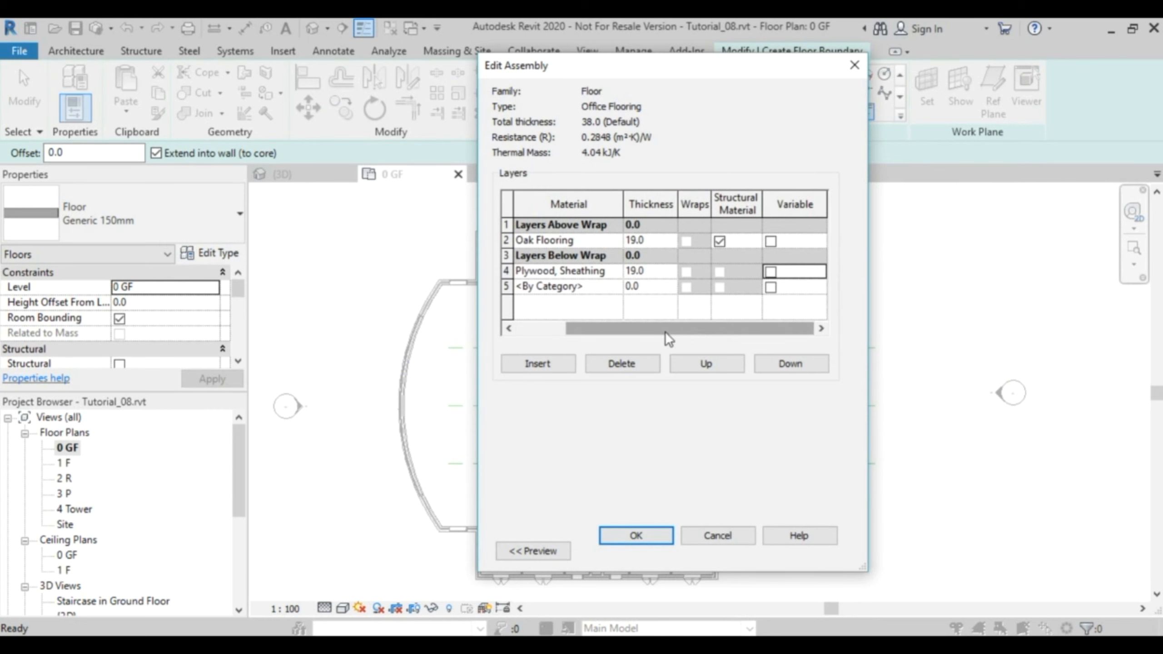
pyautogui.click(681, 289)
pyautogui.click(682, 287)
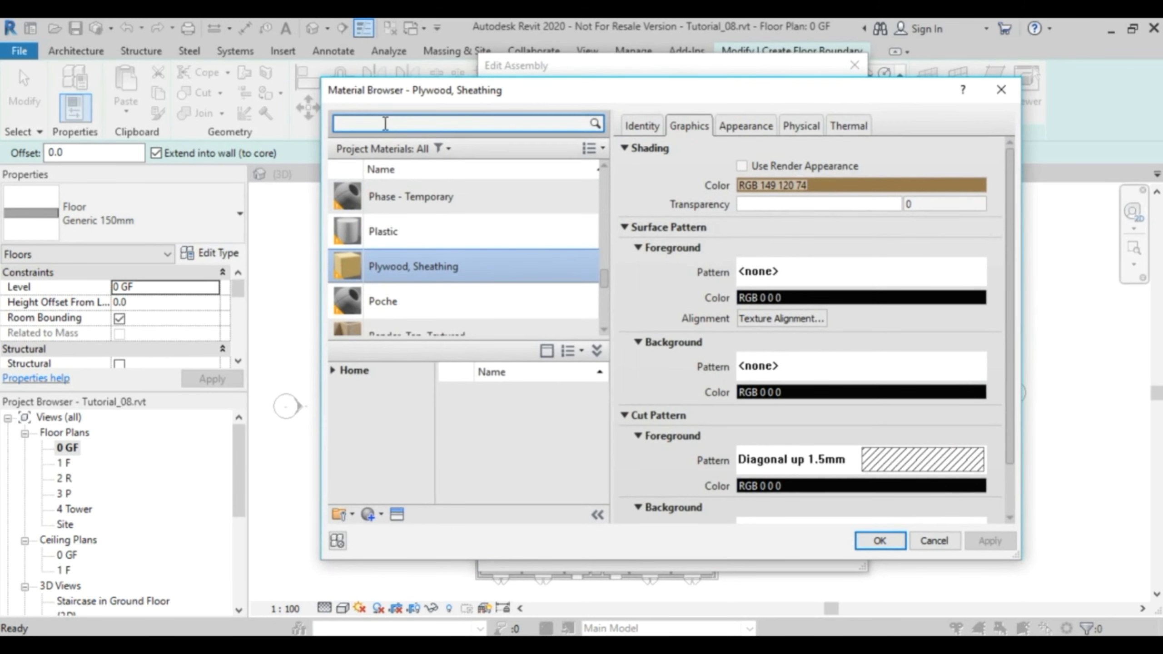
pyautogui.write('pl')
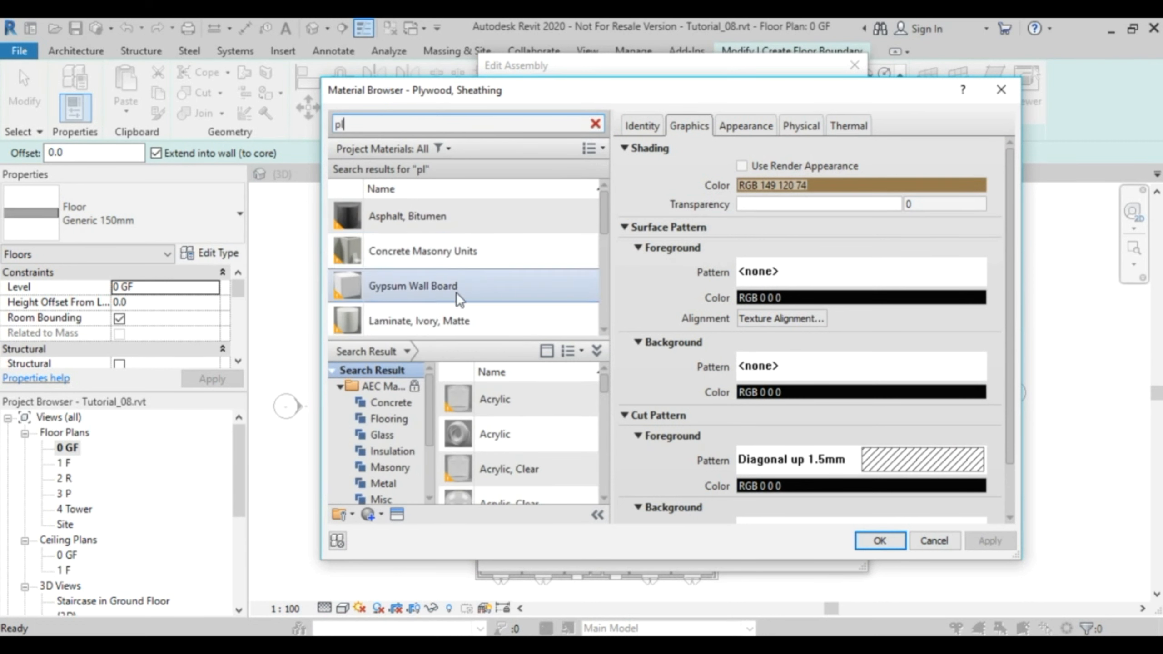
pyautogui.write('as')
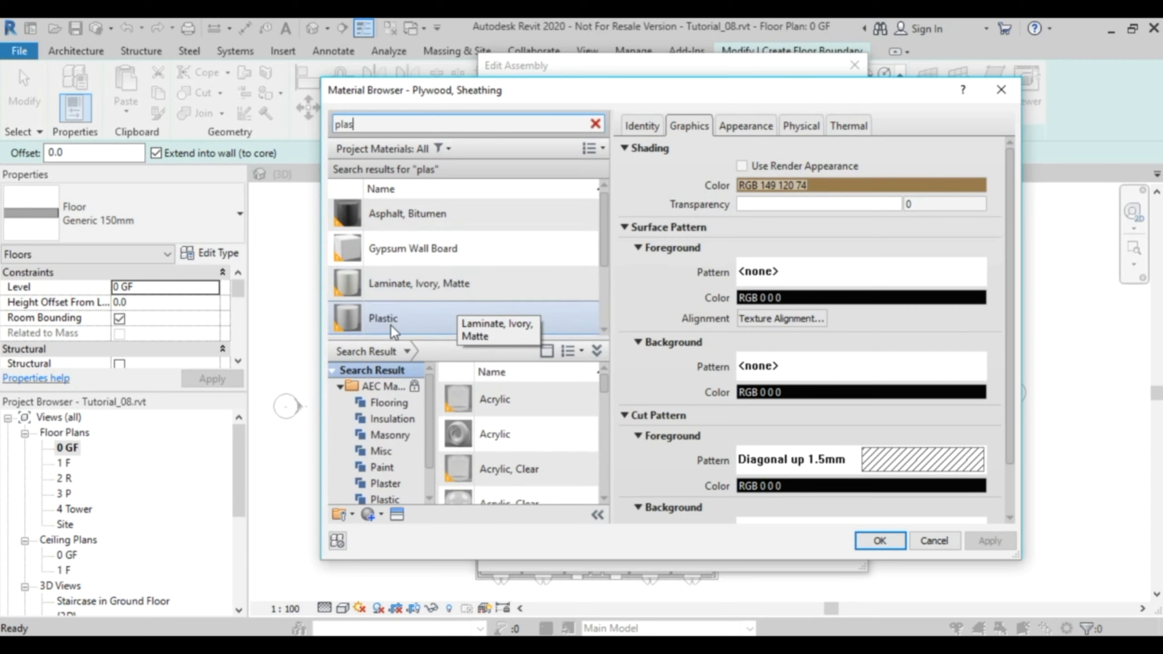
pyautogui.doubleClick(420, 308)
pyautogui.click(707, 287)
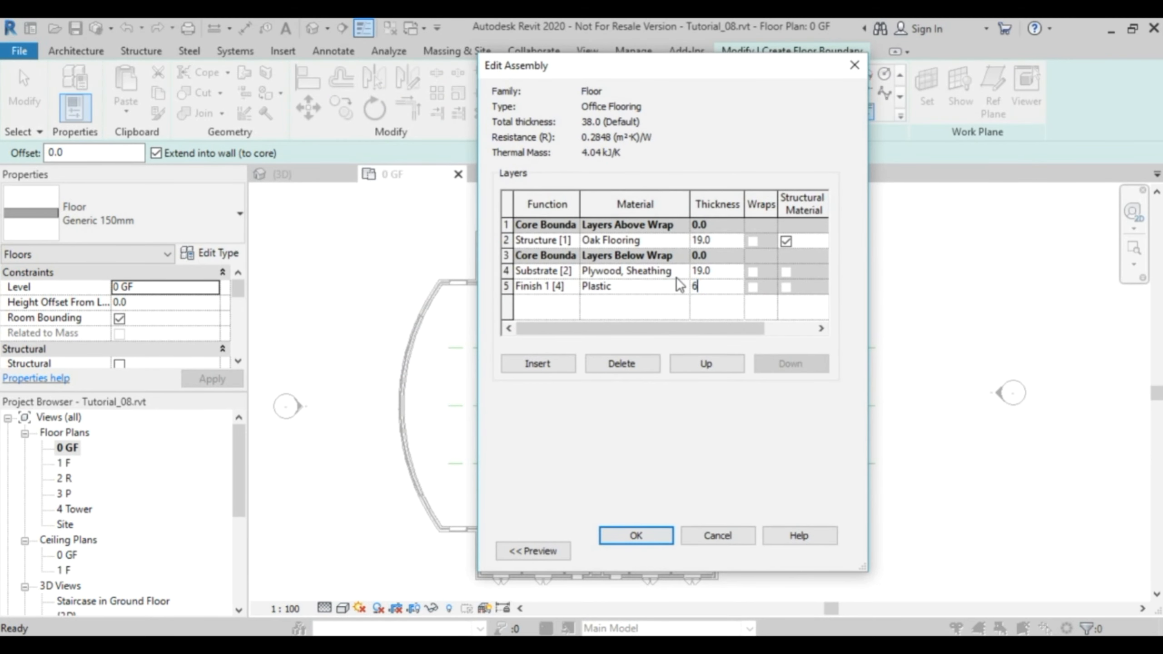
pyautogui.write('6')
pyautogui.press('Tab')
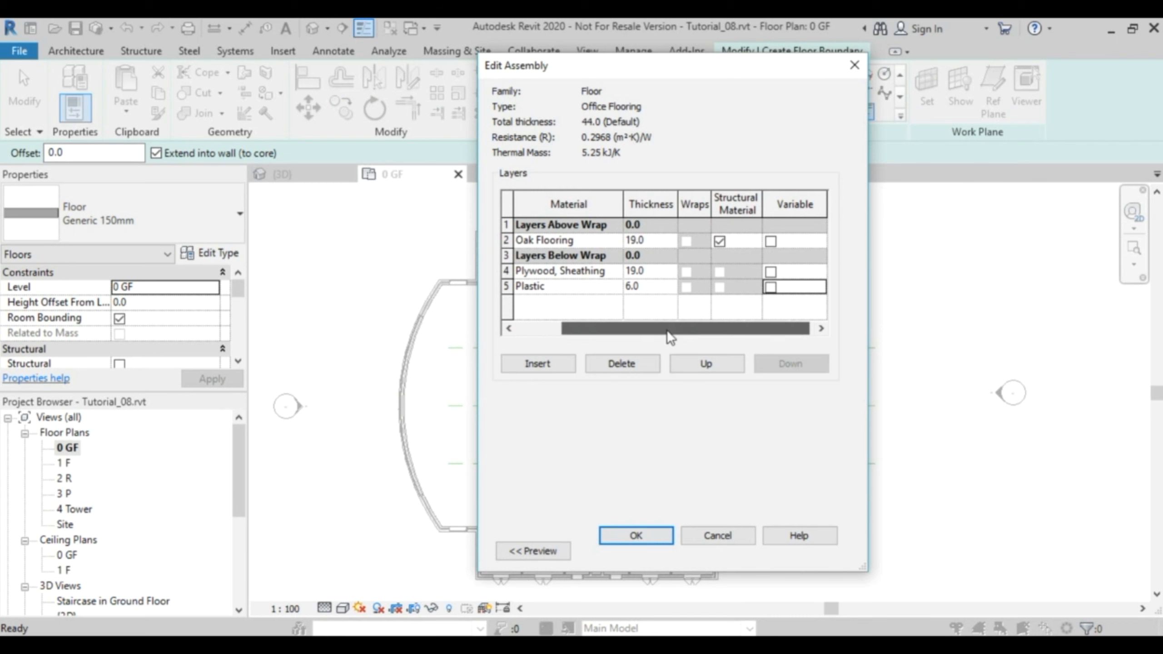
pyautogui.moveTo(683, 329); pyautogui.dragTo(634, 329)
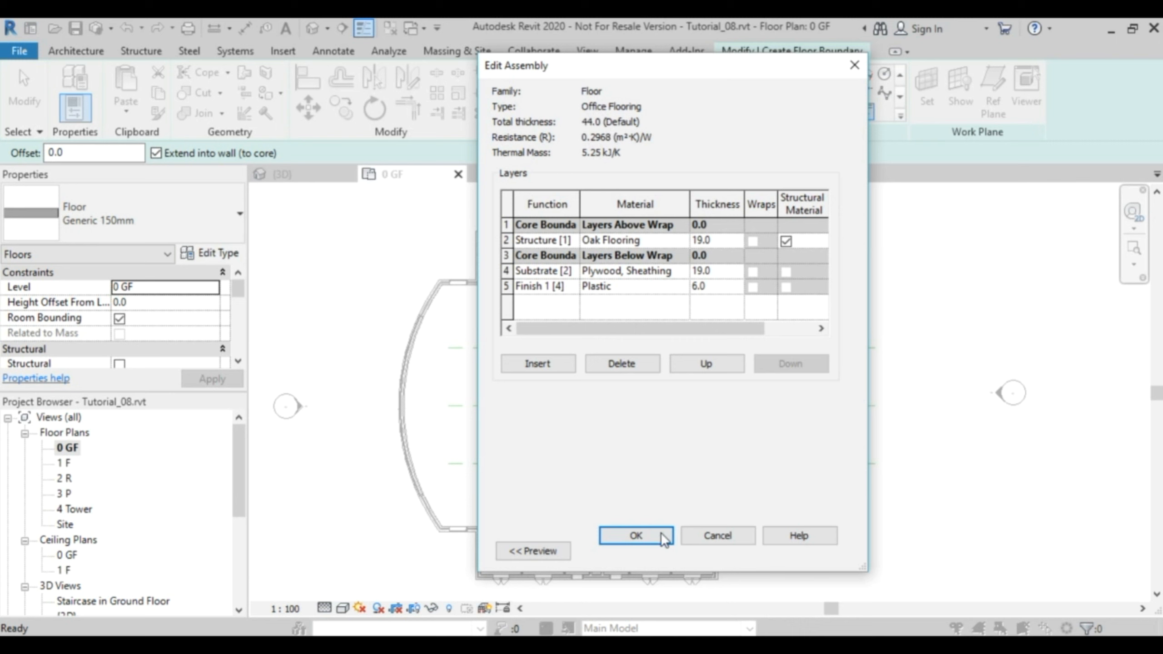
pyautogui.click(641, 534)
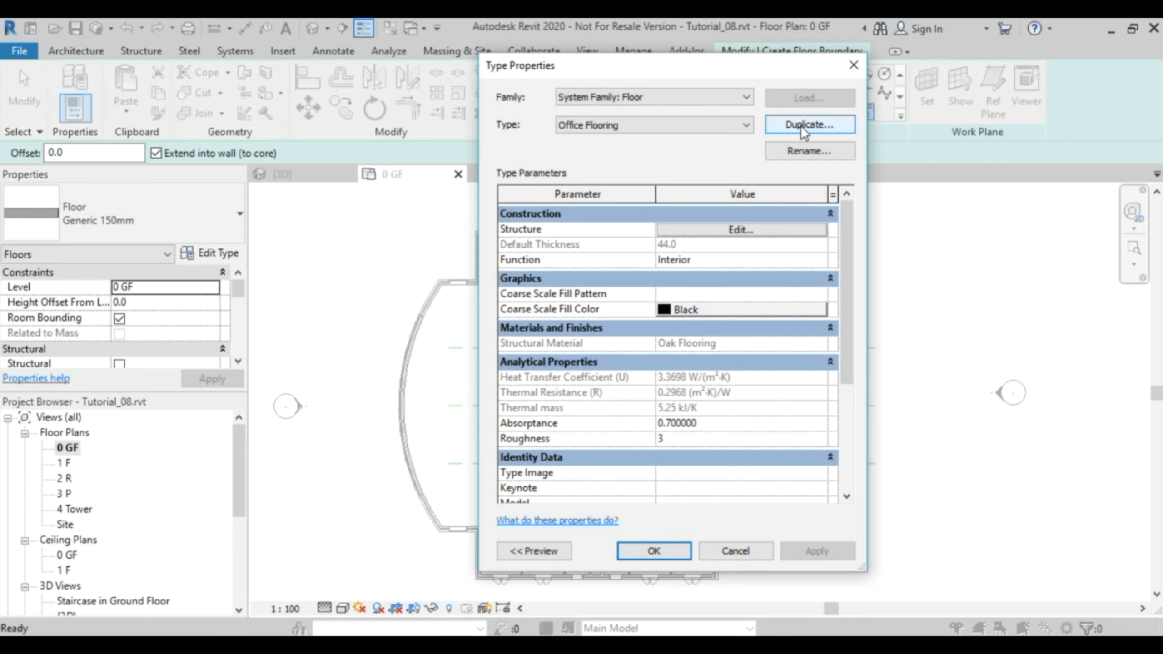
pyautogui.click(675, 551)
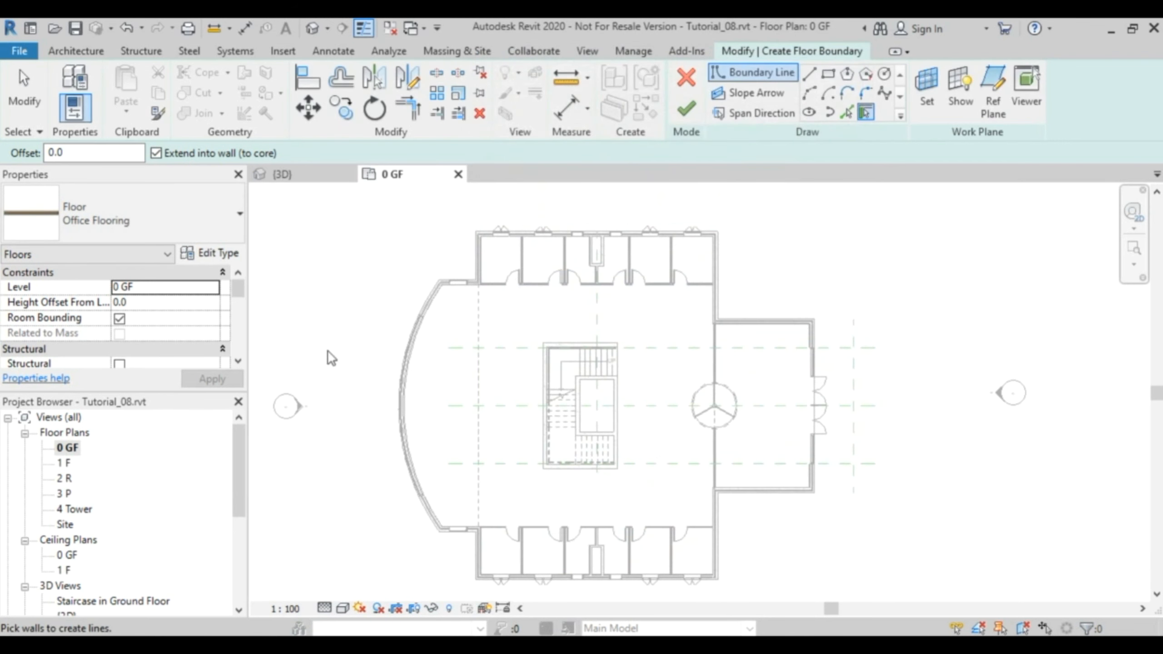
# Switch the floor type to Generic 150mm and duplicate it as Toilet Flooring.
pyautogui.click(214, 217)
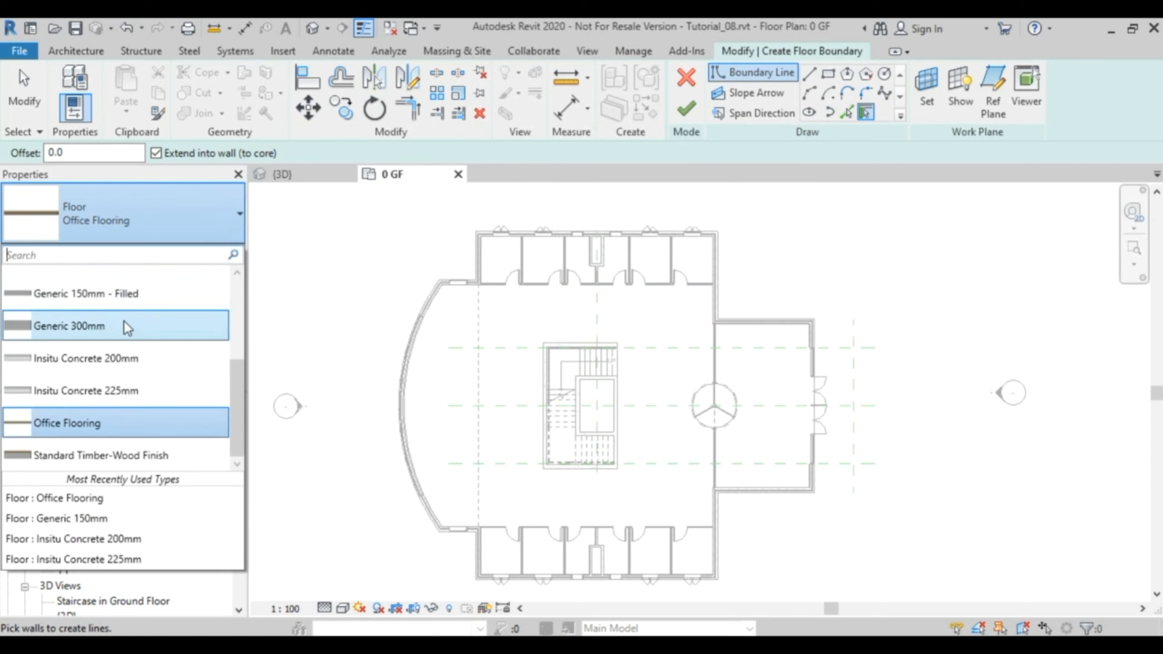
pyautogui.scroll(2, 238, 405)
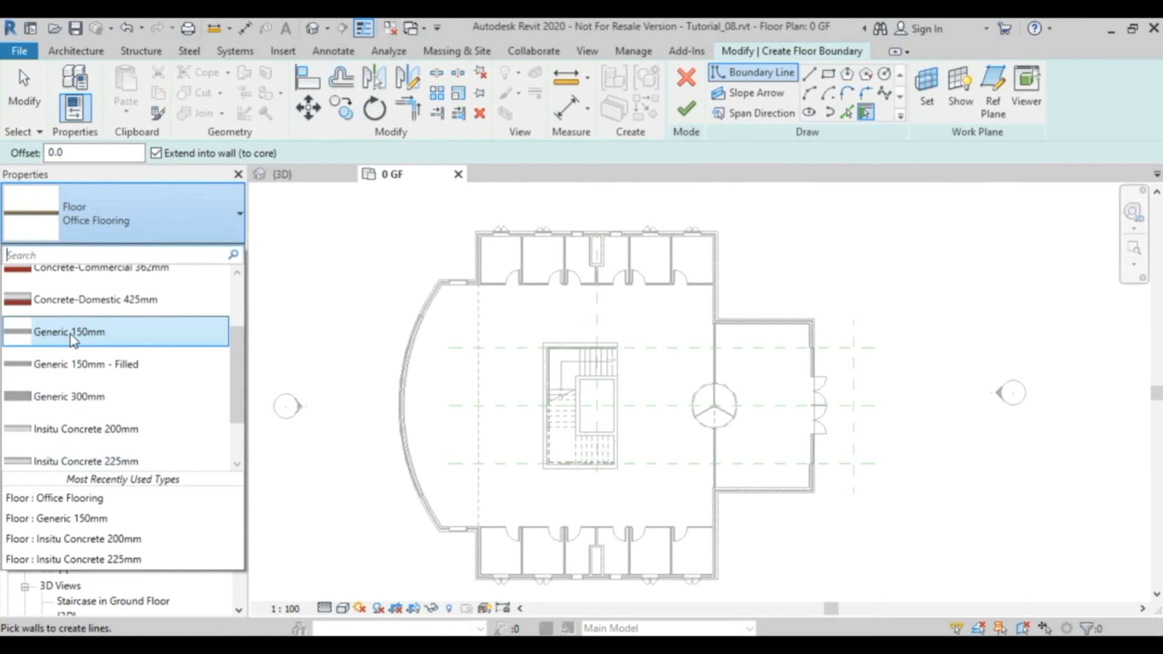
pyautogui.click(98, 334)
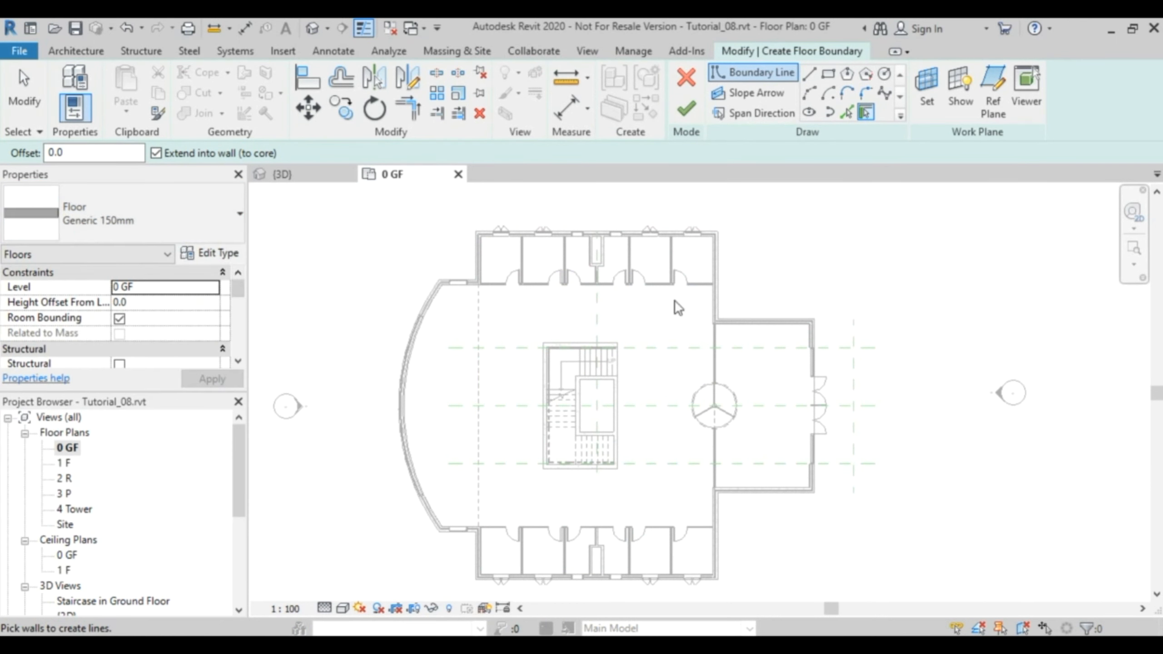
pyautogui.click(212, 253)
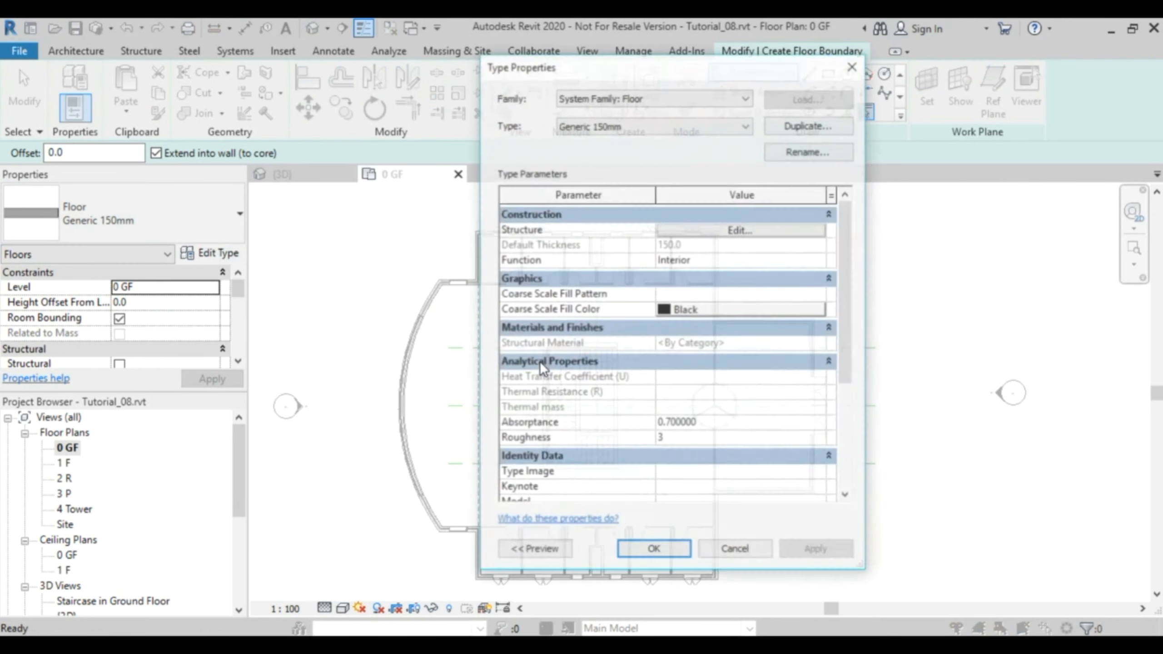
pyautogui.click(776, 131)
pyautogui.write('T')
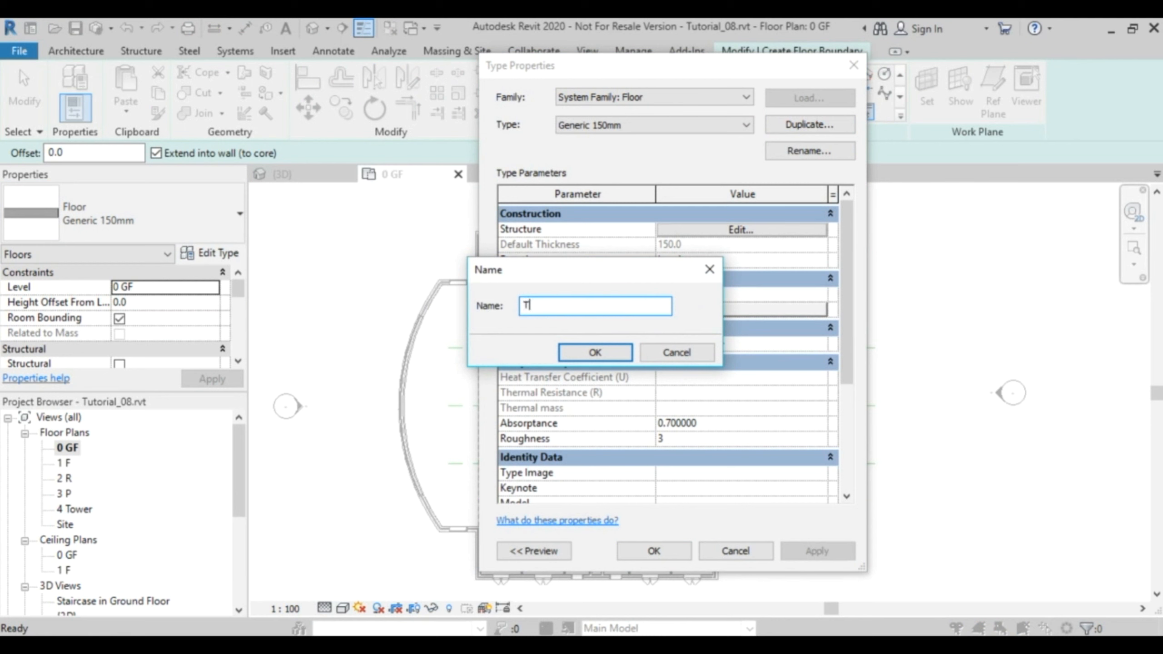
pyautogui.write('oilet Flooring')
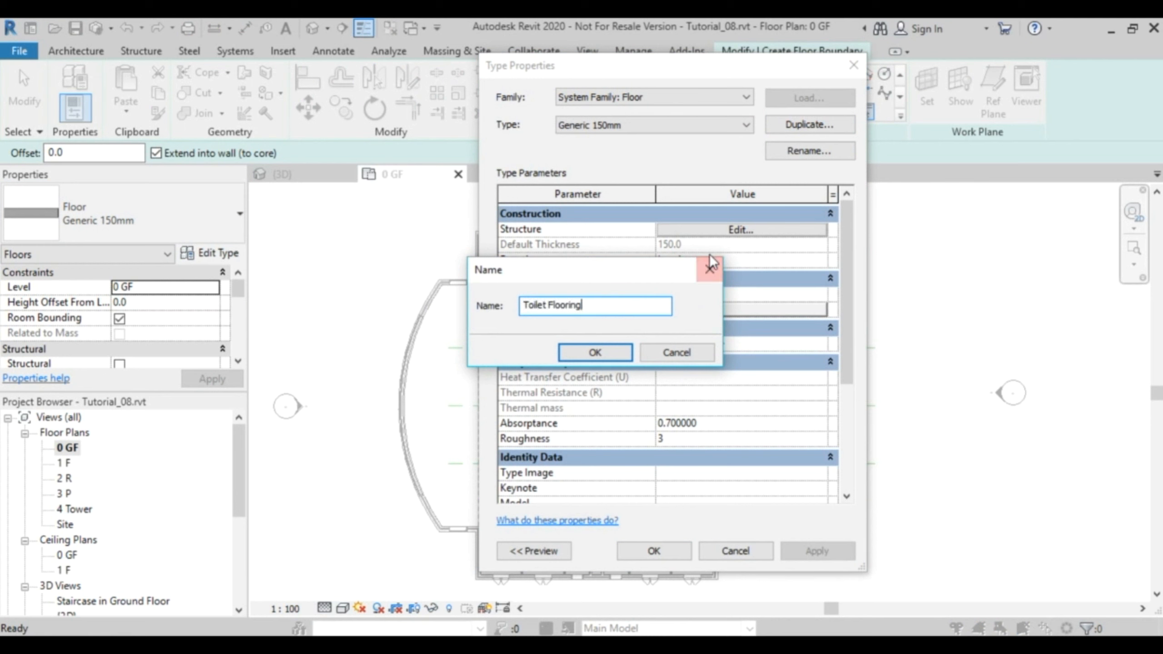
pyautogui.click(604, 349)
# In the Toilet Flooring assembly, set the structure layer's material to Concrete, Sand/Cement Screed and its thickness to 50.
pyautogui.click(738, 229)
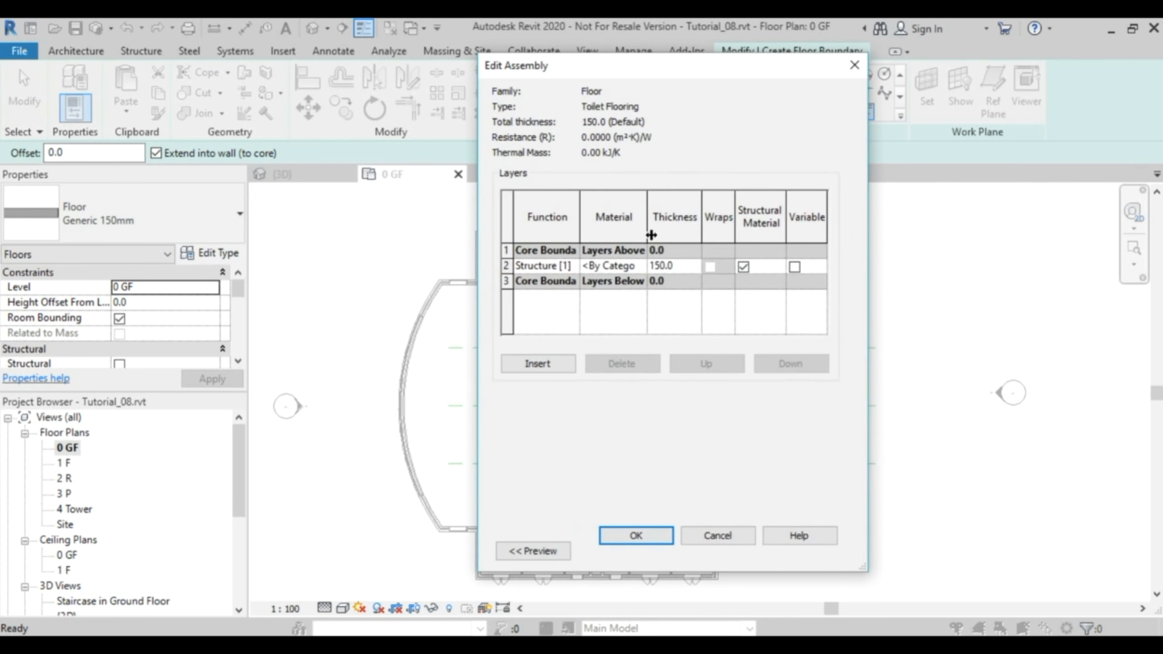
pyautogui.click(695, 241)
pyautogui.click(692, 240)
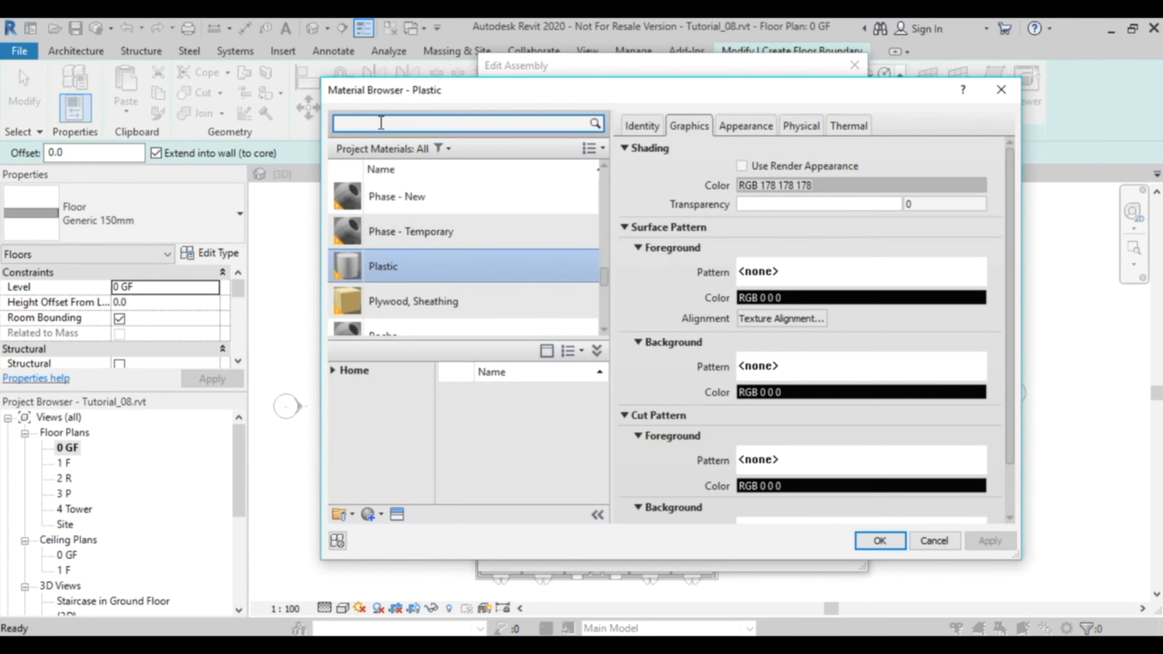
pyautogui.write('sa')
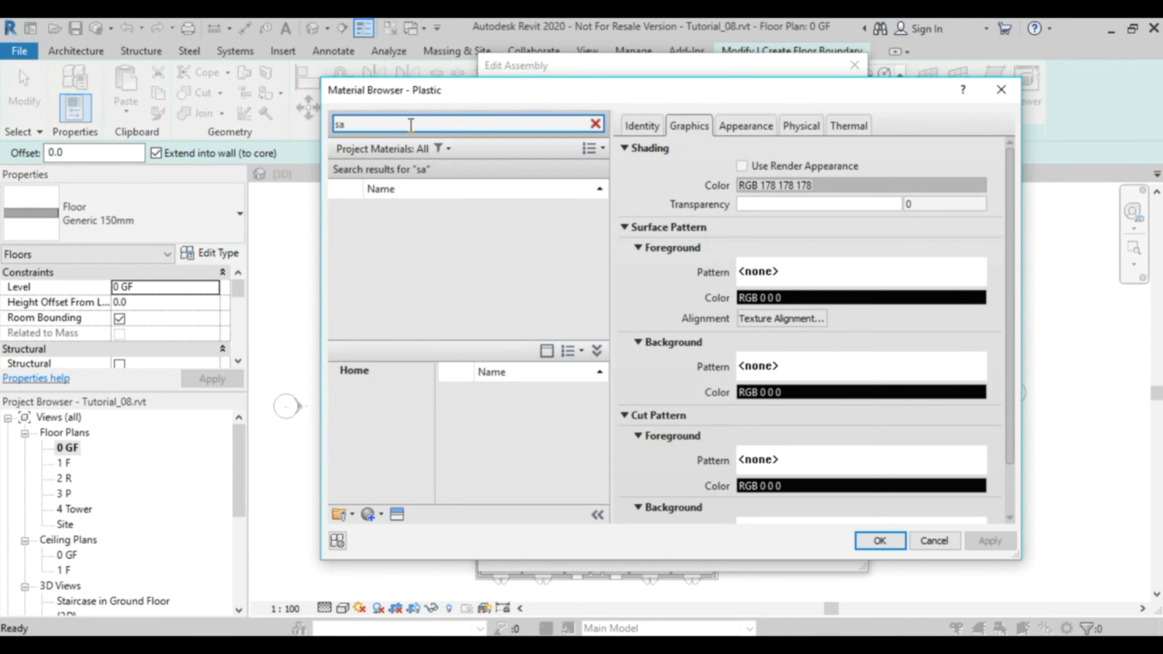
pyautogui.write('n')
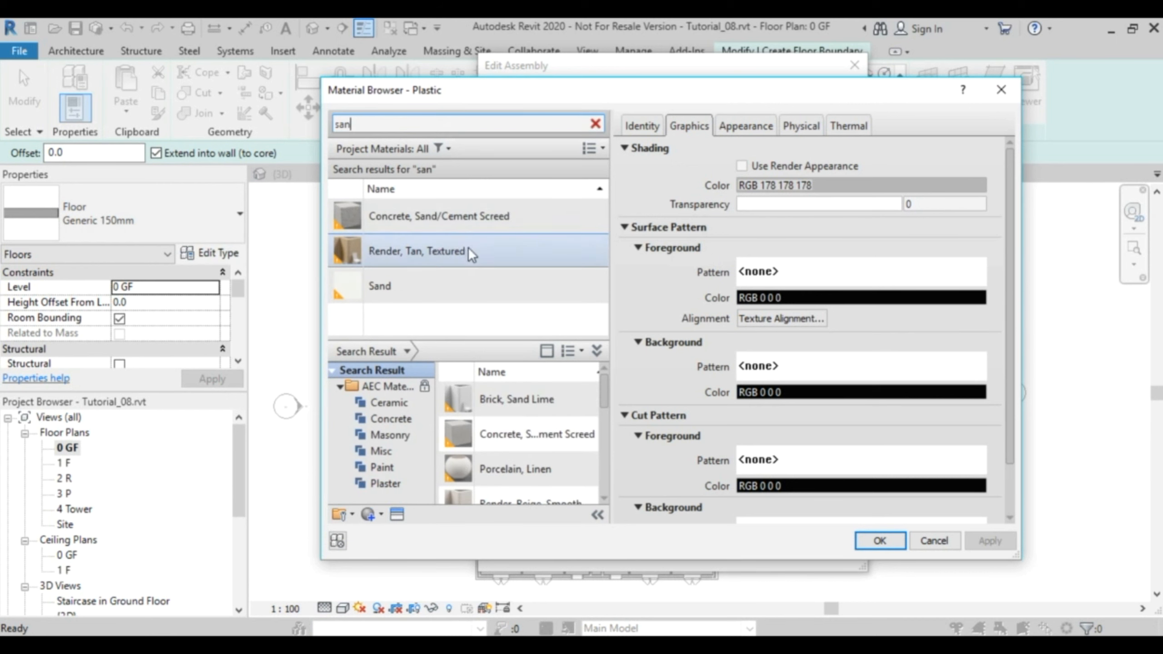
pyautogui.doubleClick(476, 219)
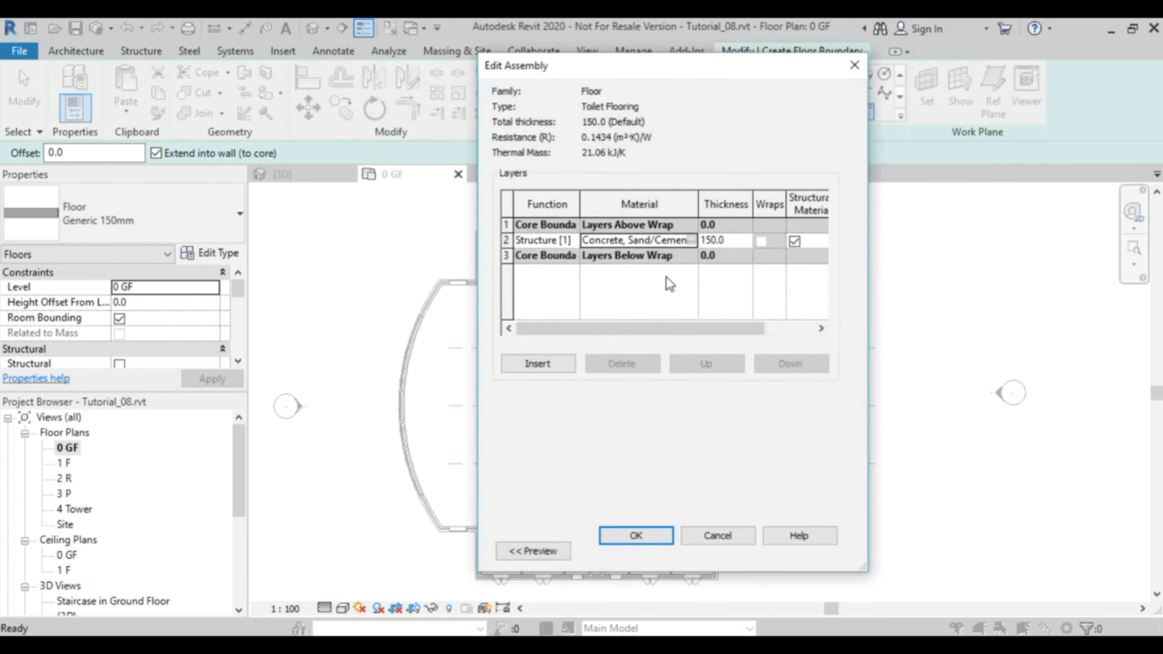
pyautogui.click(742, 244)
pyautogui.write('50')
pyautogui.press('Tab')
# Insert a layer above the upper core boundary of Toilet Flooring and set its function to Finish 1 [4].
pyautogui.moveTo(659, 328); pyautogui.dragTo(591, 329)
pyautogui.click(508, 220)
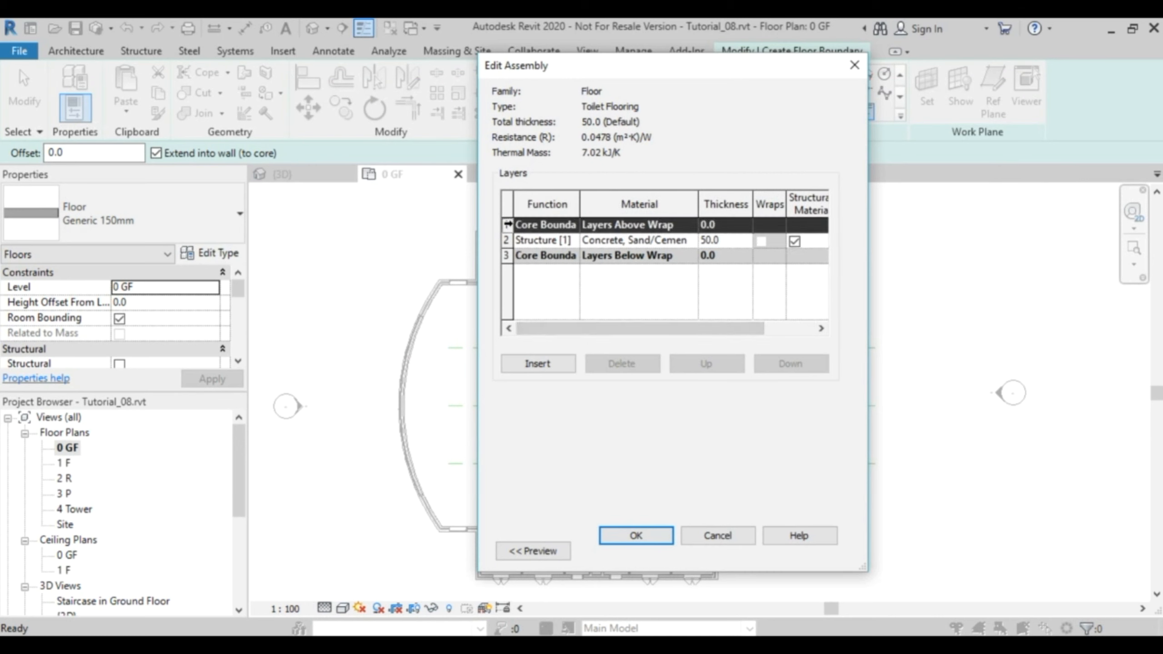
pyautogui.click(537, 364)
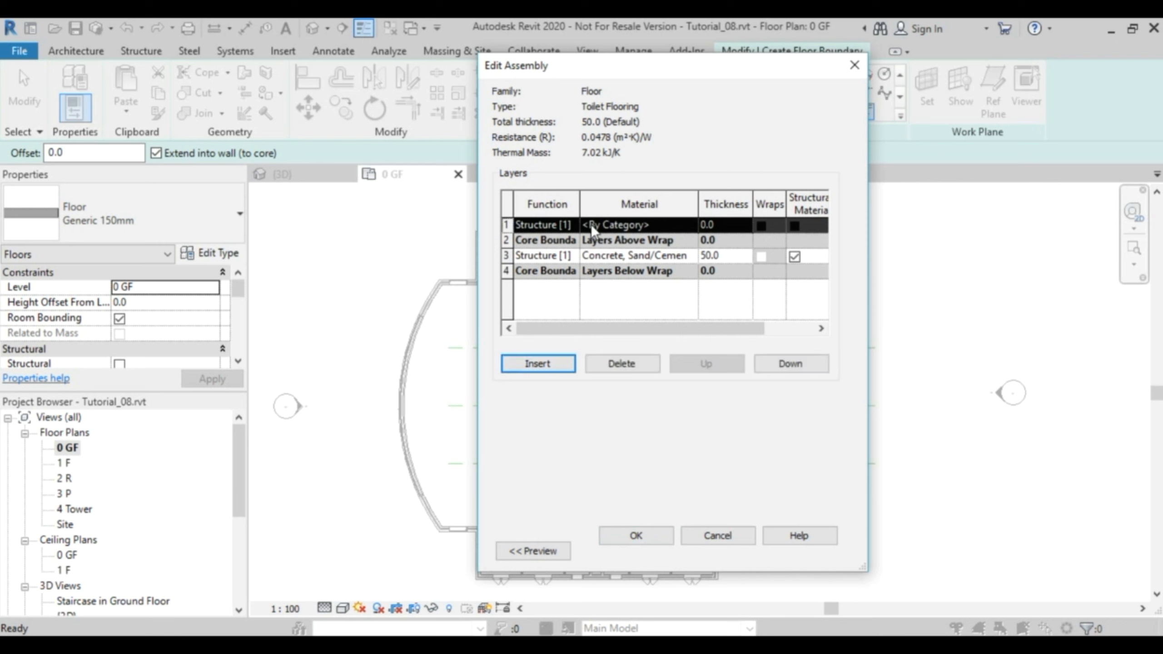
pyautogui.click(578, 224)
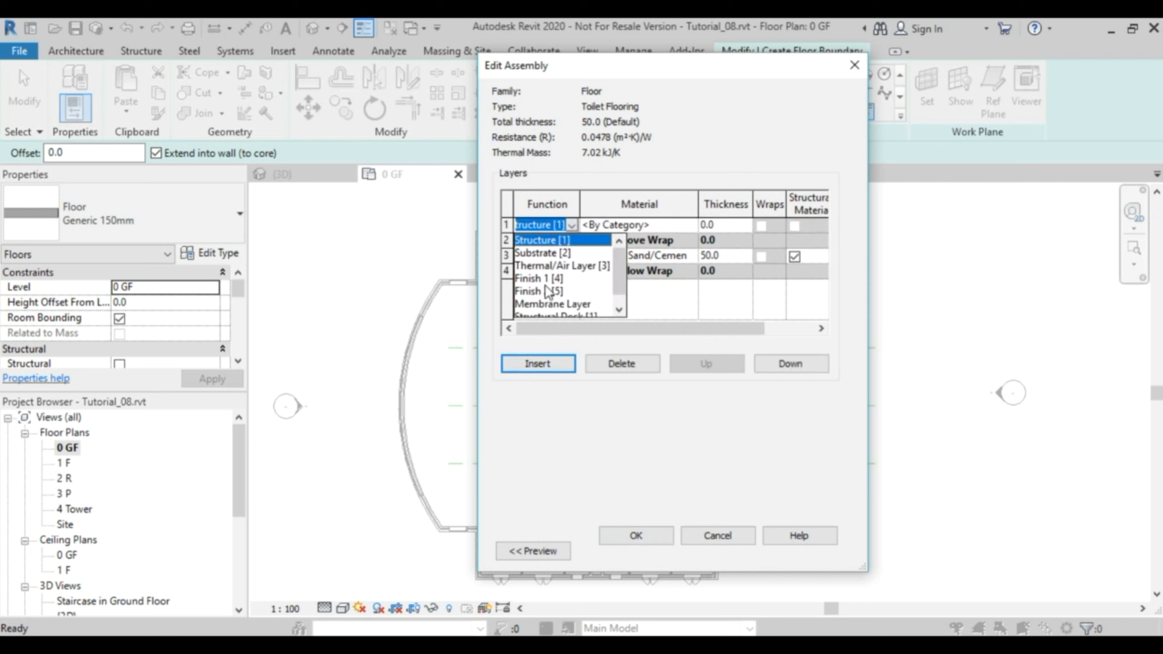
pyautogui.click(540, 278)
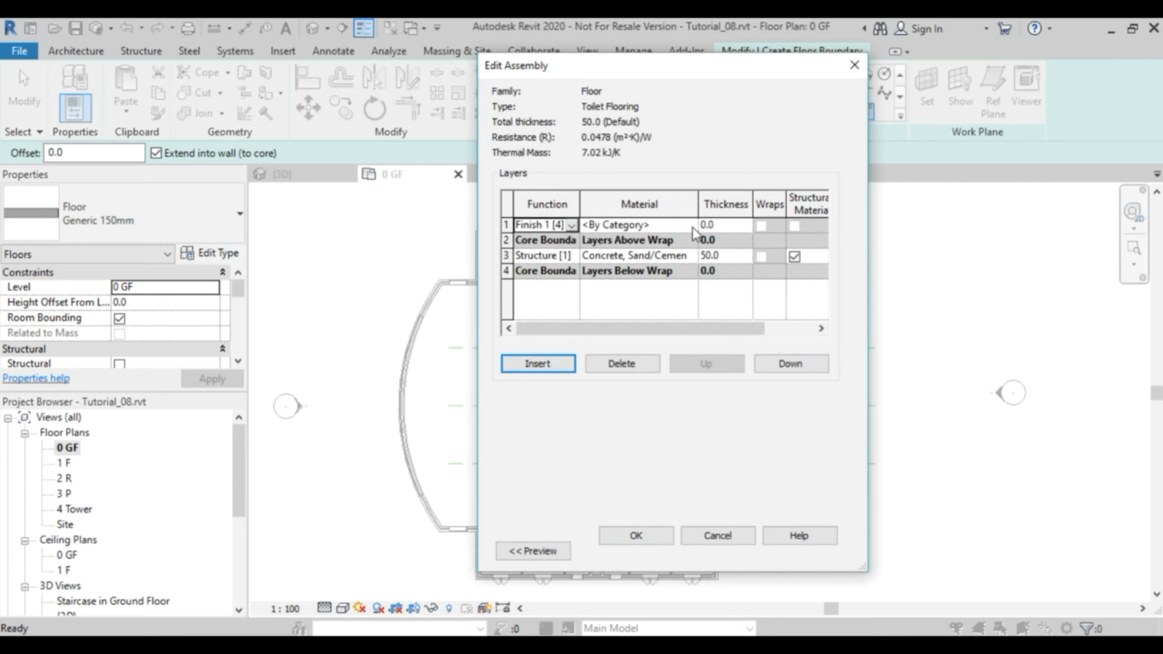
# Add Tile, Porcelain, 4in from the material library to the project and assign it to the Finish 1 layer.
pyautogui.click(691, 226)
pyautogui.click(691, 225)
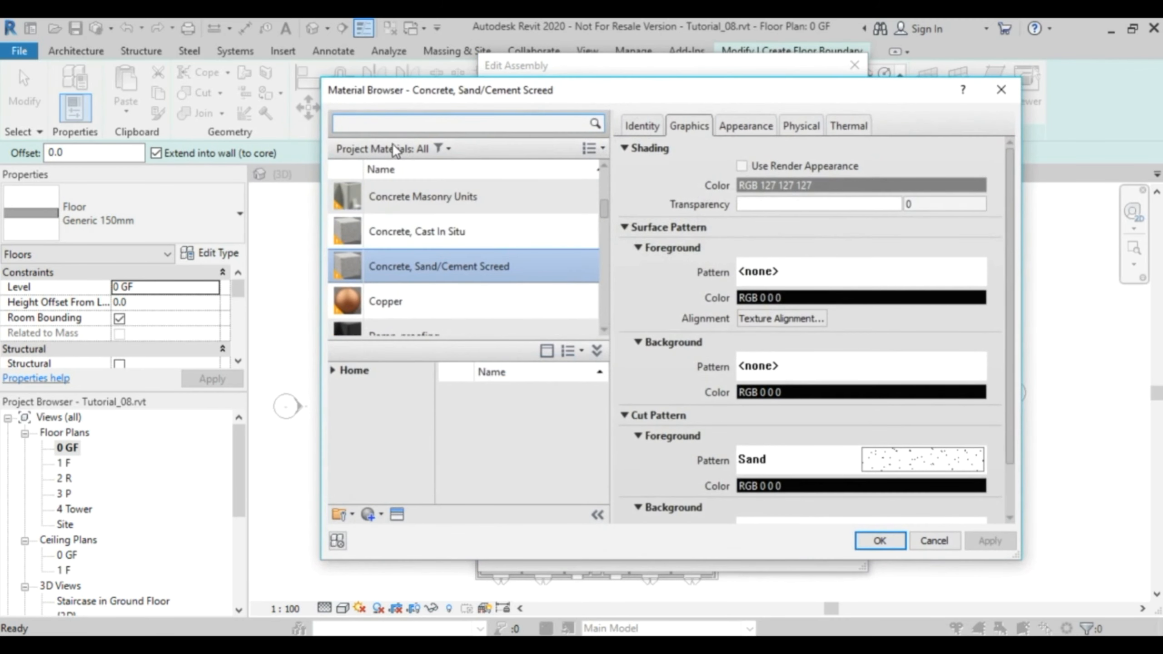
pyautogui.click(379, 114)
pyautogui.write('por')
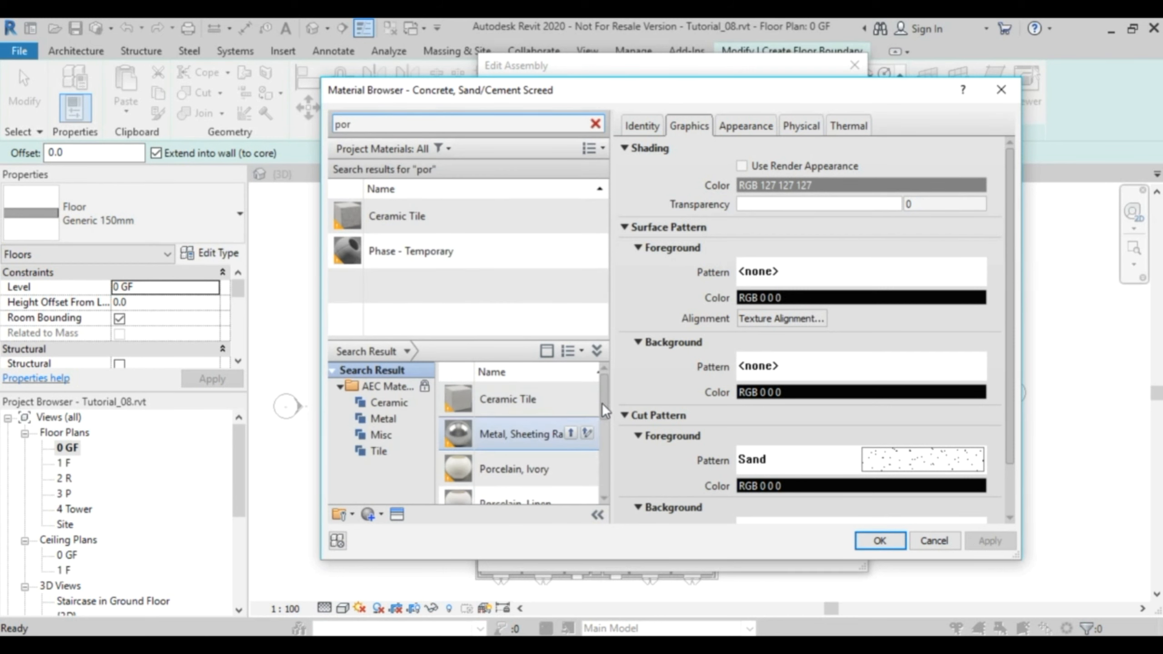
pyautogui.moveTo(604, 390); pyautogui.dragTo(601, 439)
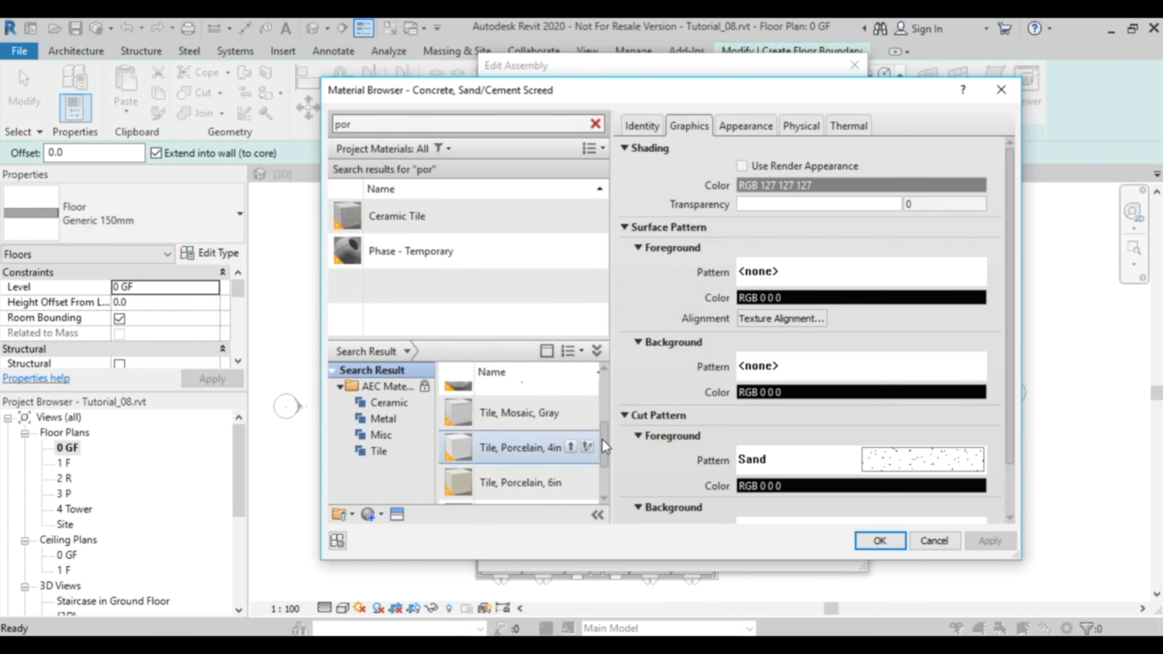
pyautogui.click(485, 448)
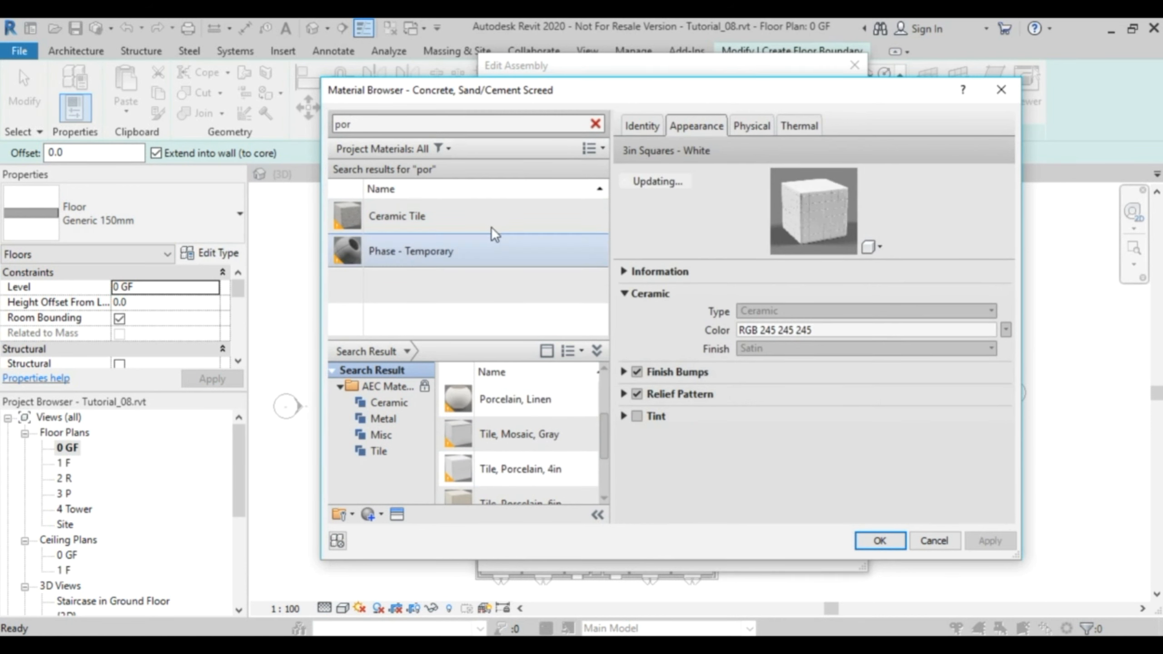
pyautogui.scroll(-1, 537, 409)
pyautogui.scroll(1, 537, 409)
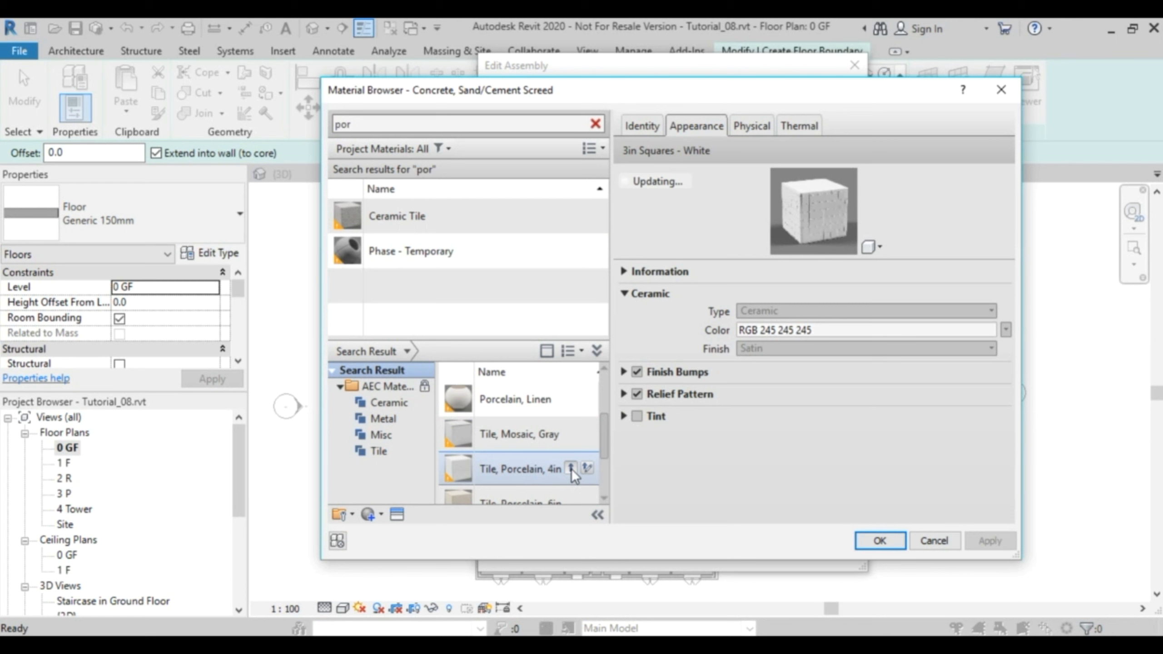
pyautogui.click(571, 468)
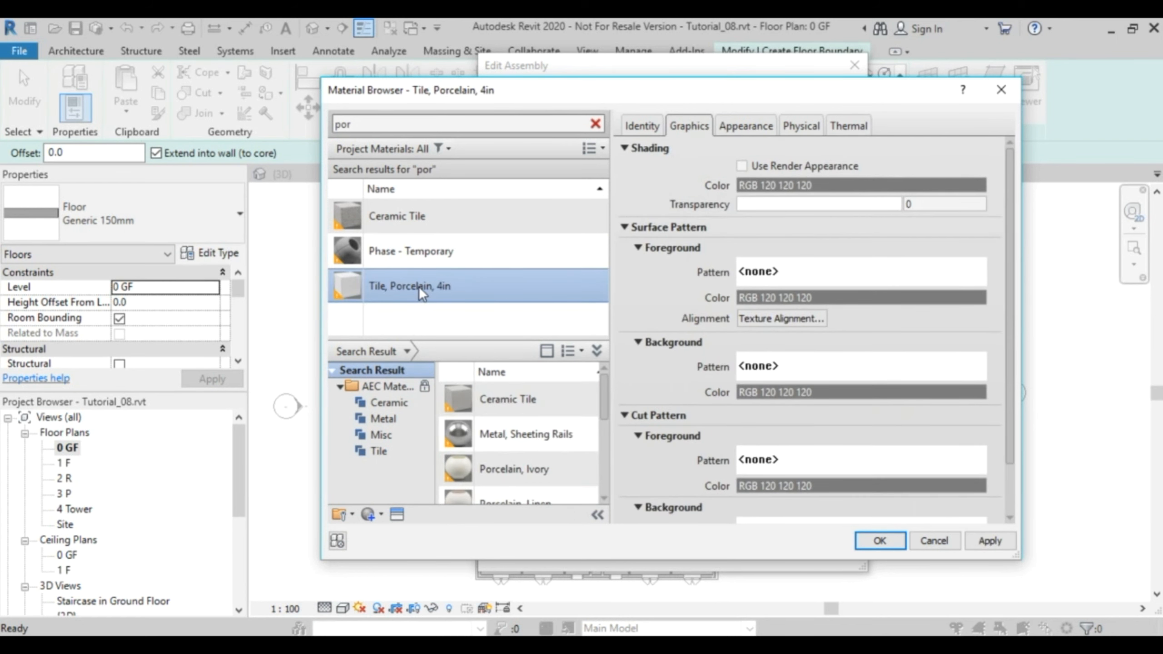
pyautogui.press('Return')
# Set the porcelain tile finish layer's thickness to 10.
pyautogui.click(722, 226)
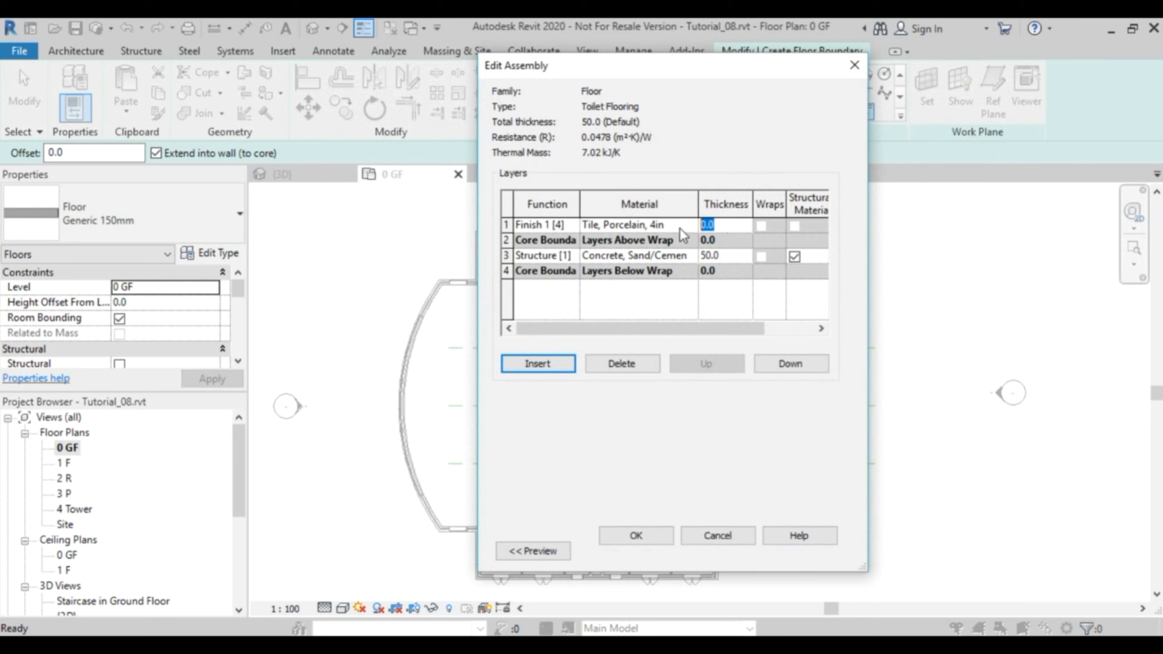
pyautogui.write('10')
pyautogui.press('Tab')
pyautogui.press('Tab')
pyautogui.press('Tab')
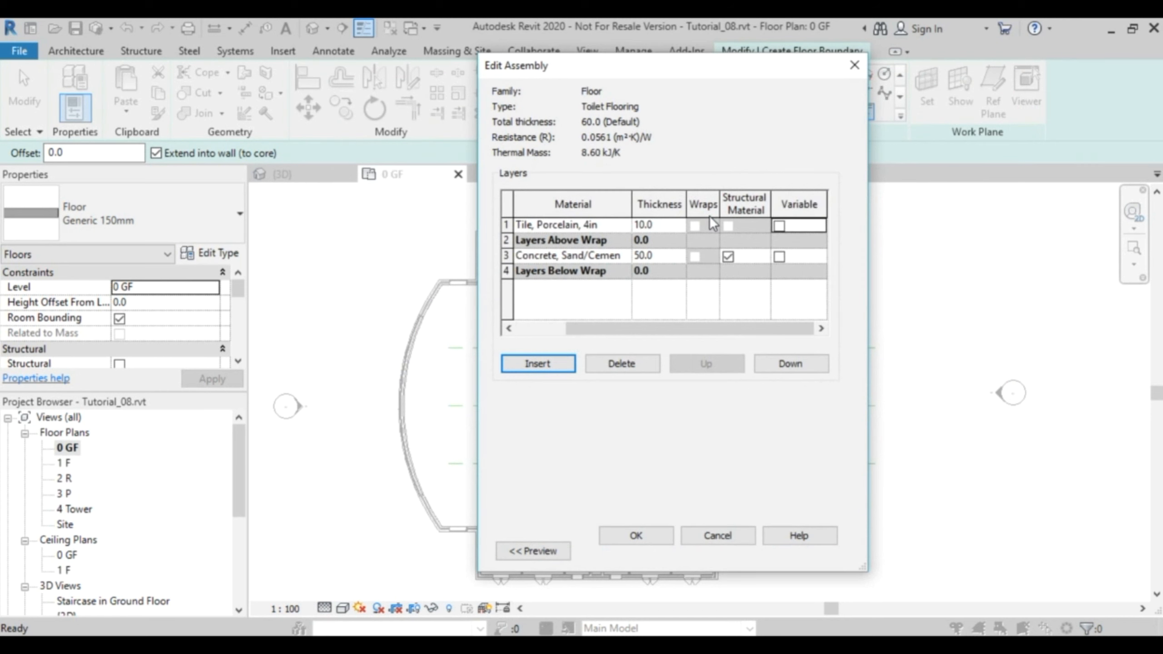
# Insert a layer below the lower core boundary of Toilet Flooring and set its function to Membrane Layer.
pyautogui.moveTo(665, 327); pyautogui.dragTo(615, 328)
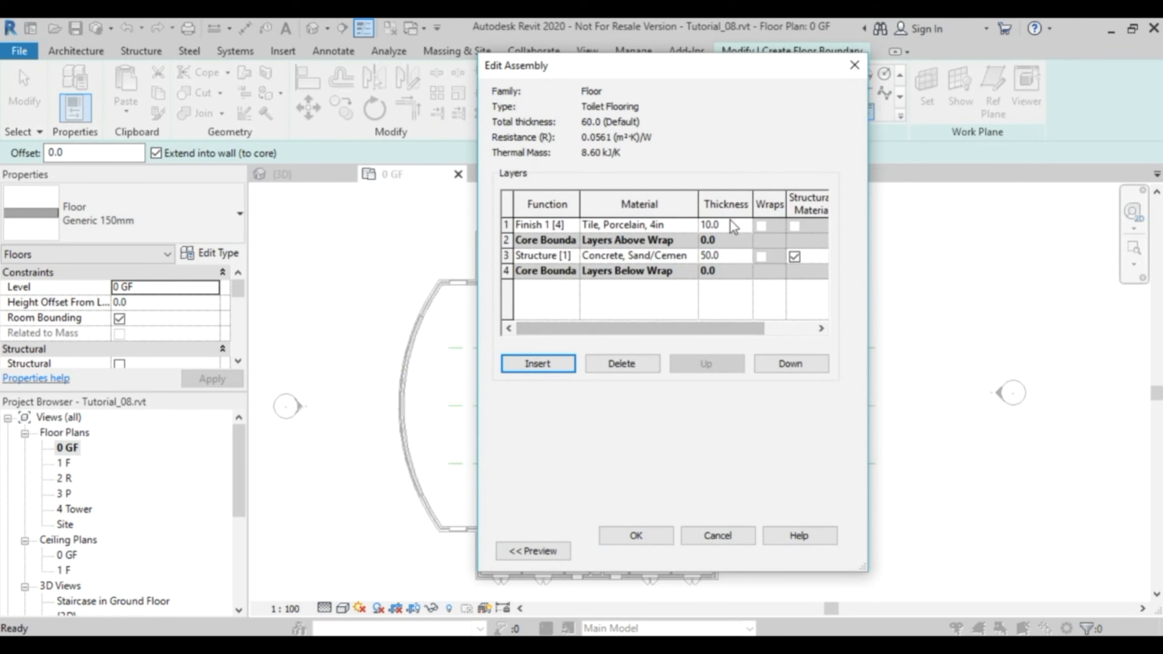
pyautogui.click(509, 270)
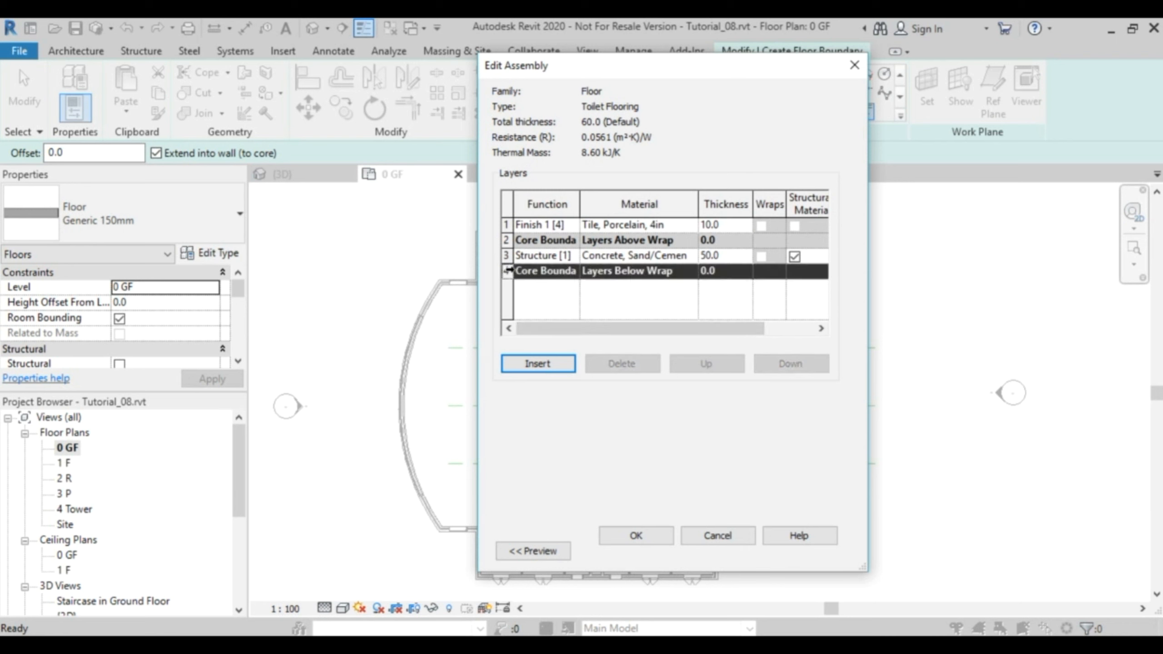
pyautogui.click(546, 361)
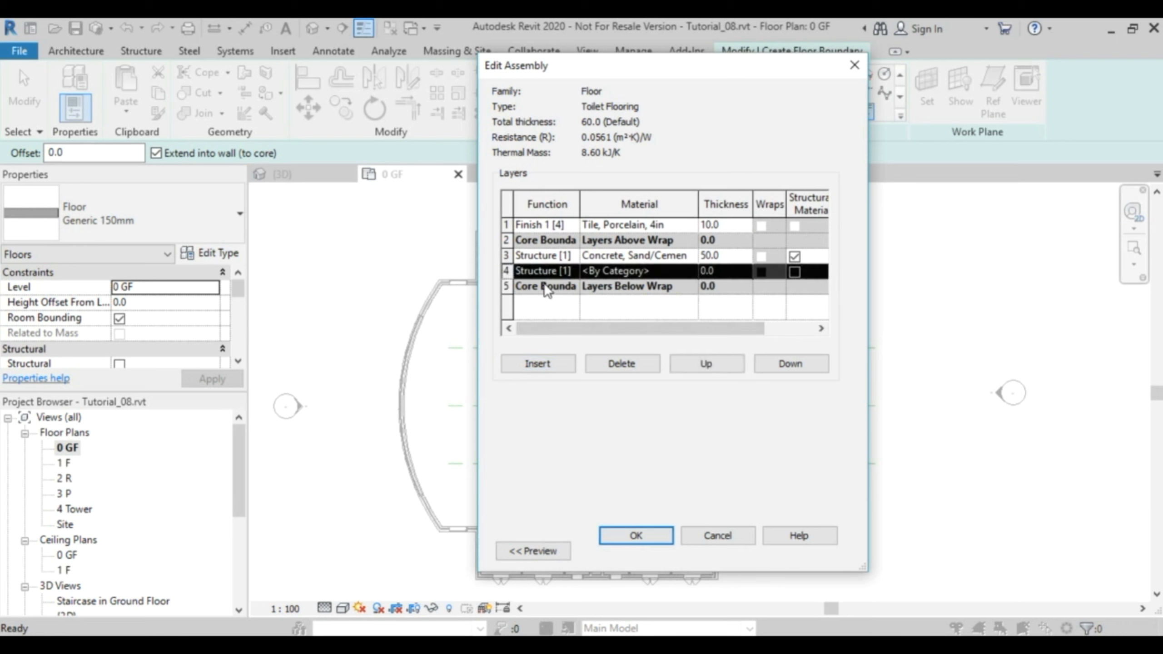
pyautogui.click(790, 365)
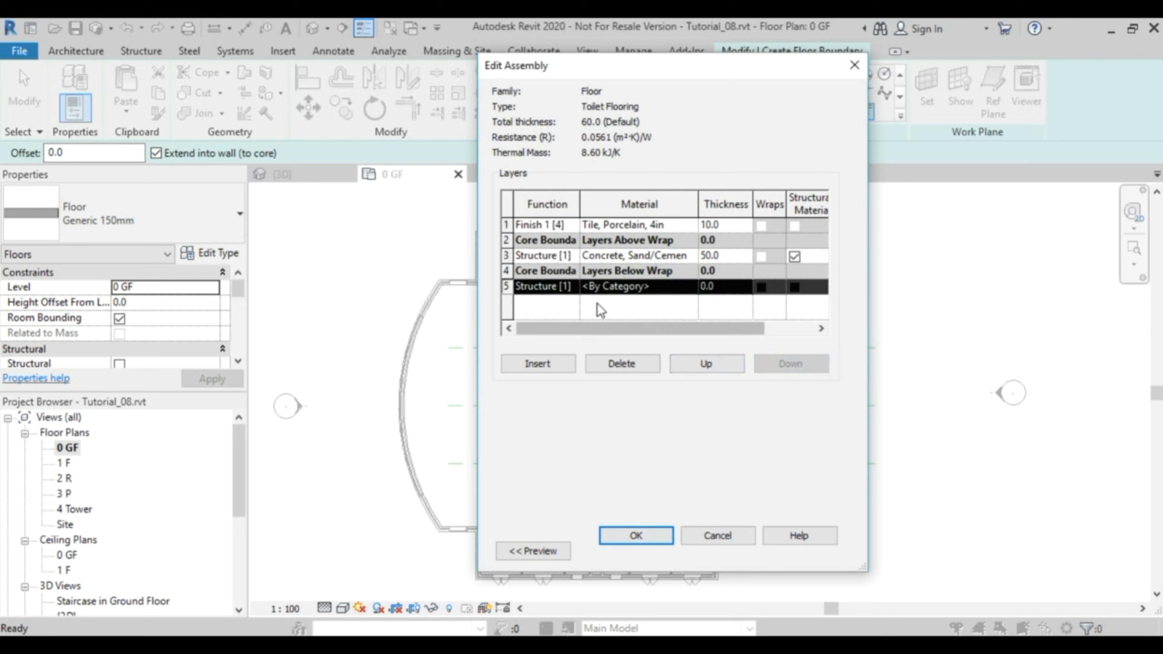
pyautogui.click(575, 285)
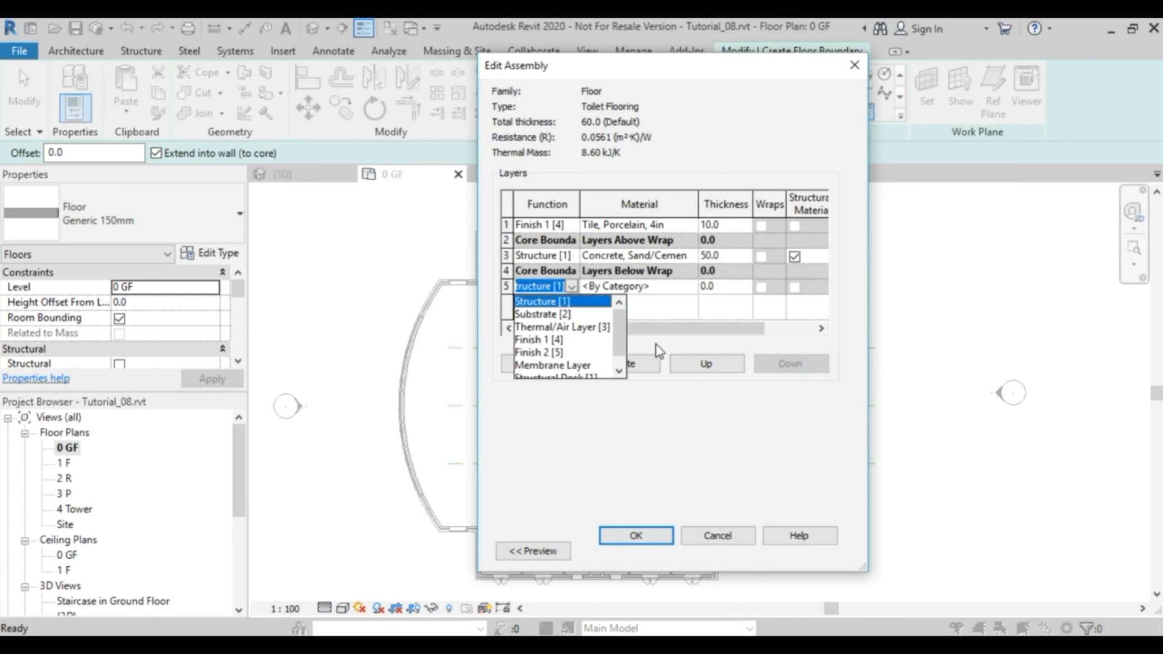
pyautogui.moveTo(619, 324); pyautogui.dragTo(618, 339)
pyautogui.click(554, 353)
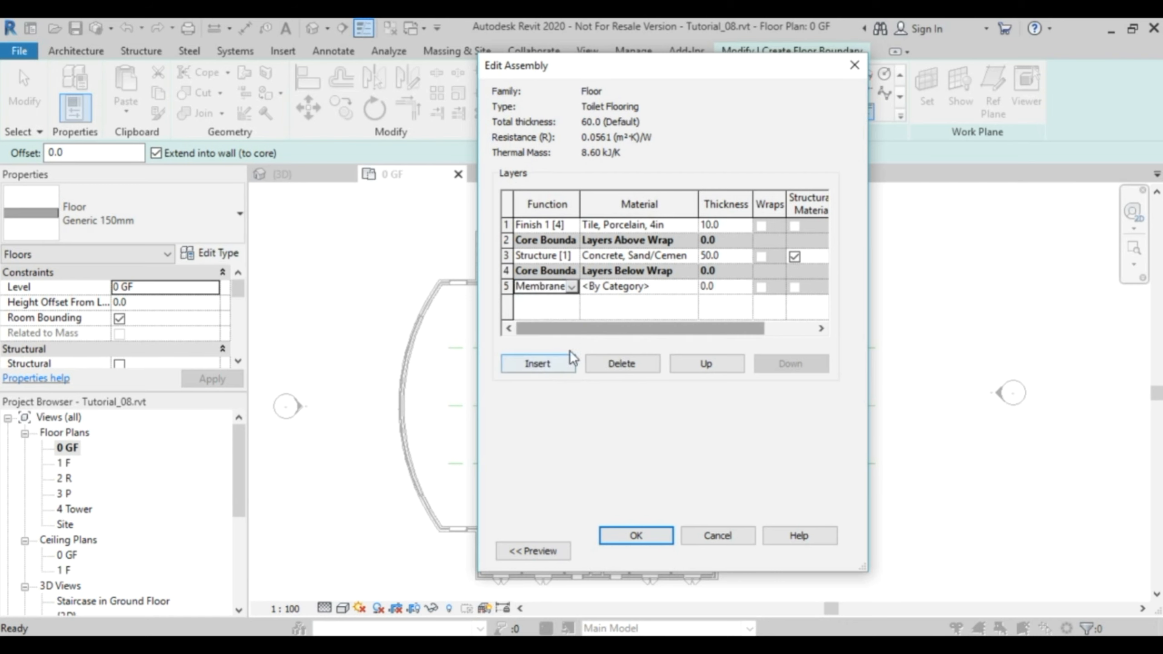
# Assign the Damp-proofing material to the membrane layer and accept the Toilet Flooring assembly.
pyautogui.click(677, 290)
pyautogui.click(692, 291)
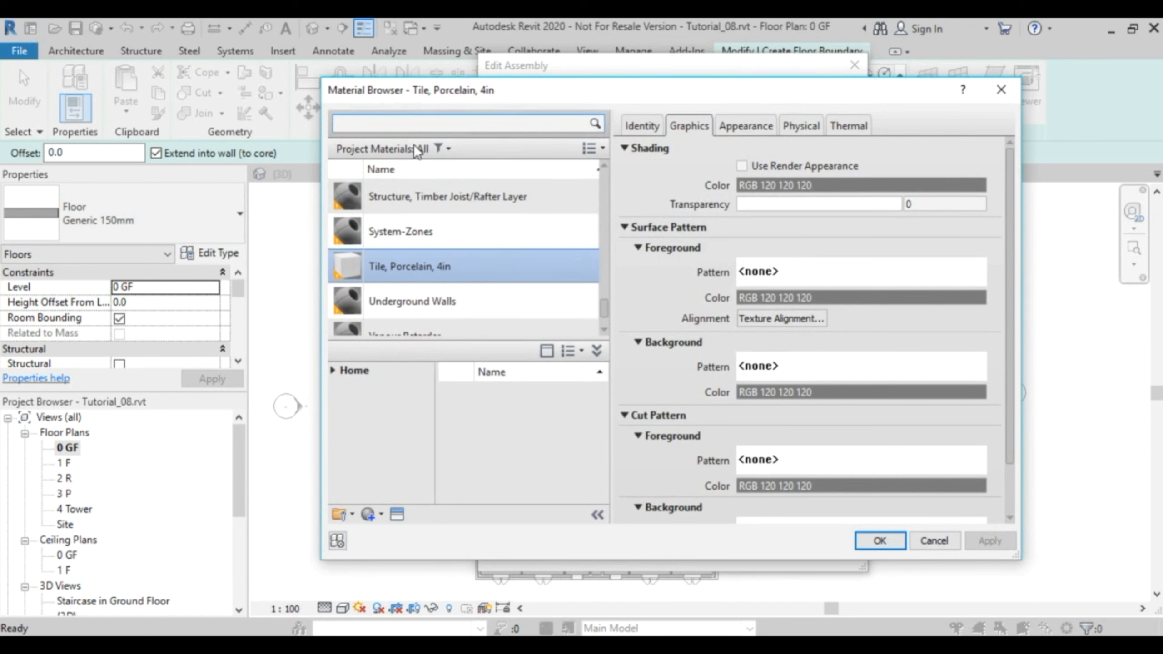
pyautogui.write('da')
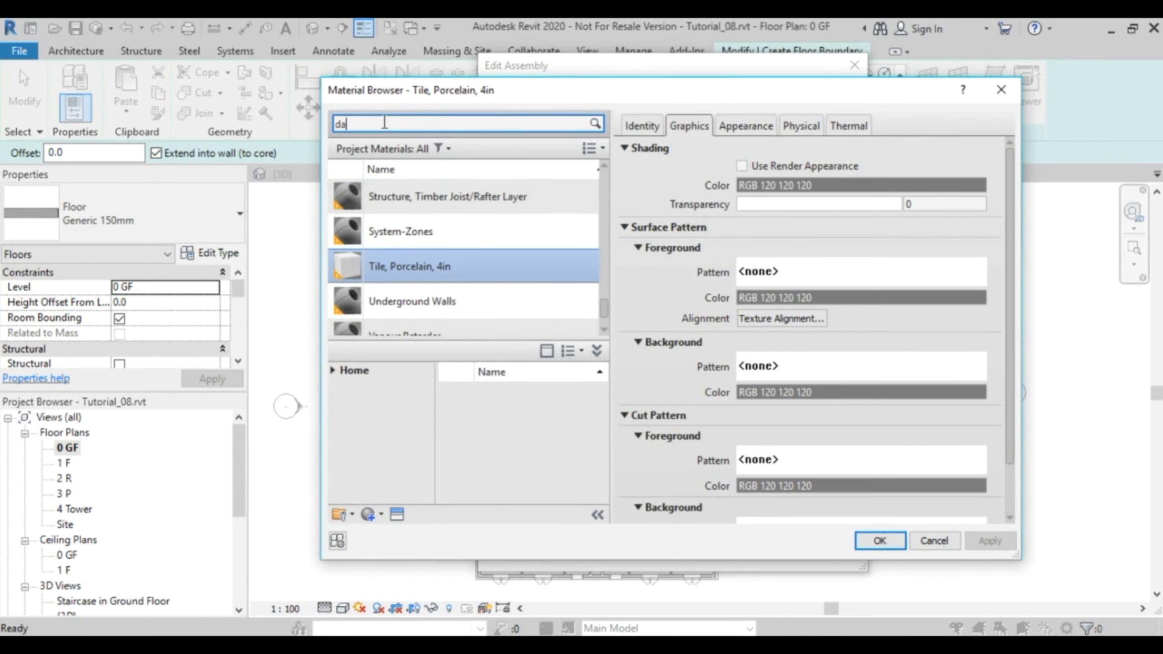
pyautogui.write('mp')
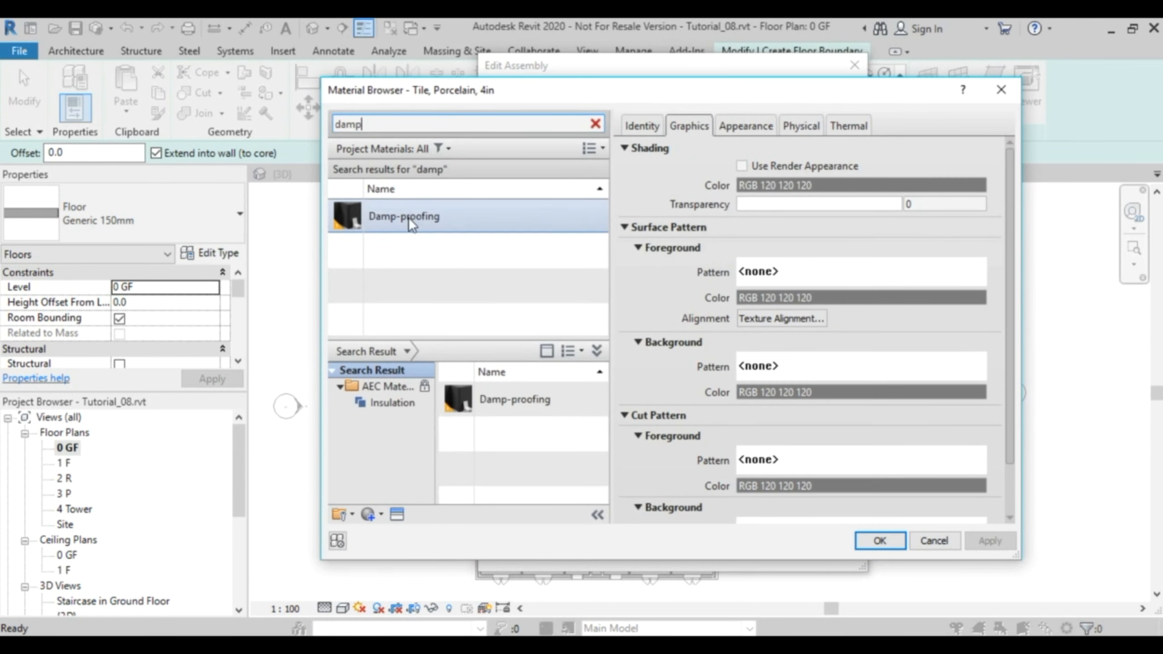
pyautogui.doubleClick(441, 213)
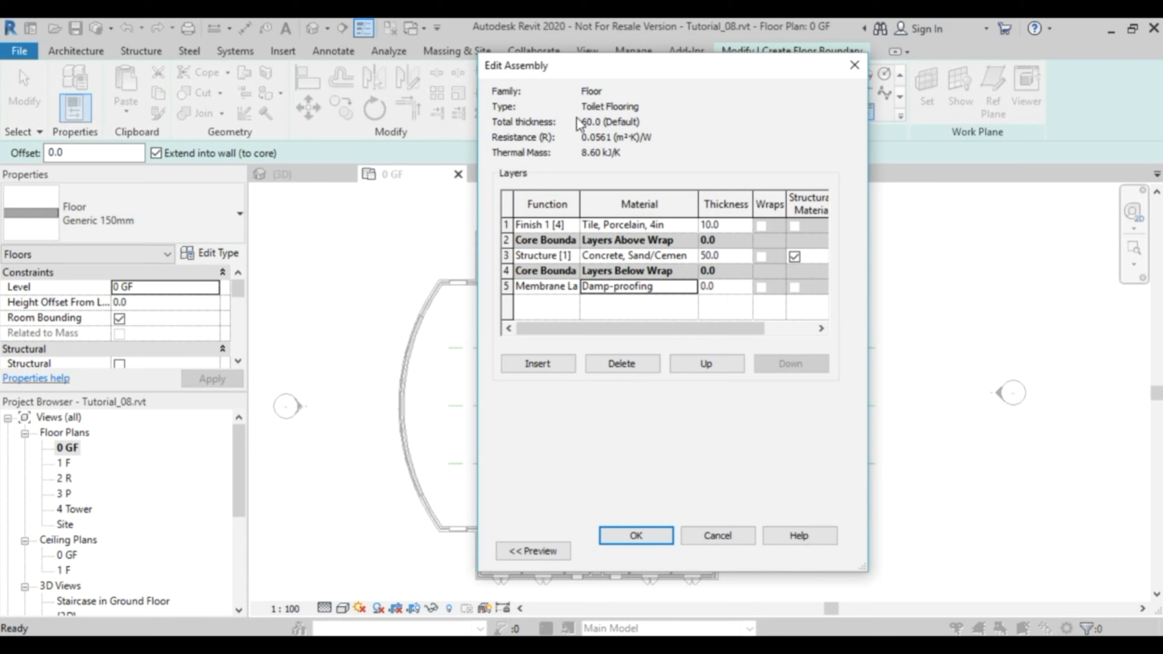
pyautogui.click(652, 537)
# Duplicate the Toilet Flooring type as Entry & Corridors.
pyautogui.moveTo(582, 69); pyautogui.dragTo(486, 56)
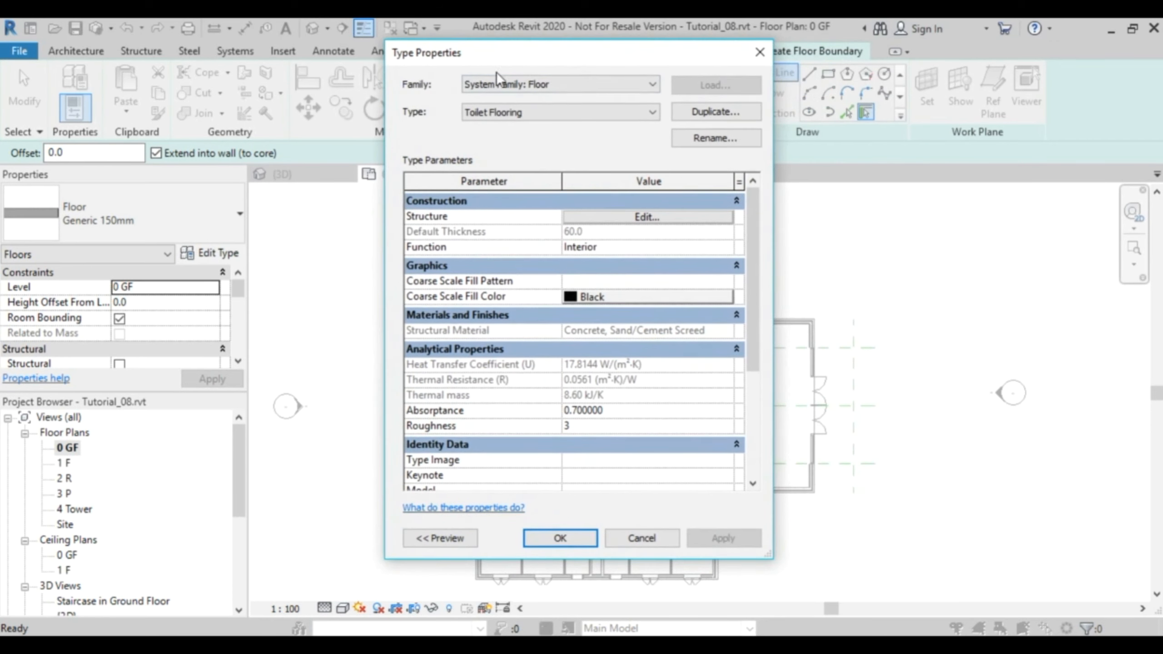
pyautogui.click(721, 114)
pyautogui.moveTo(595, 306); pyautogui.dragTo(503, 306)
pyautogui.write('Entry & Corriod')
pyautogui.press('BackSpace')
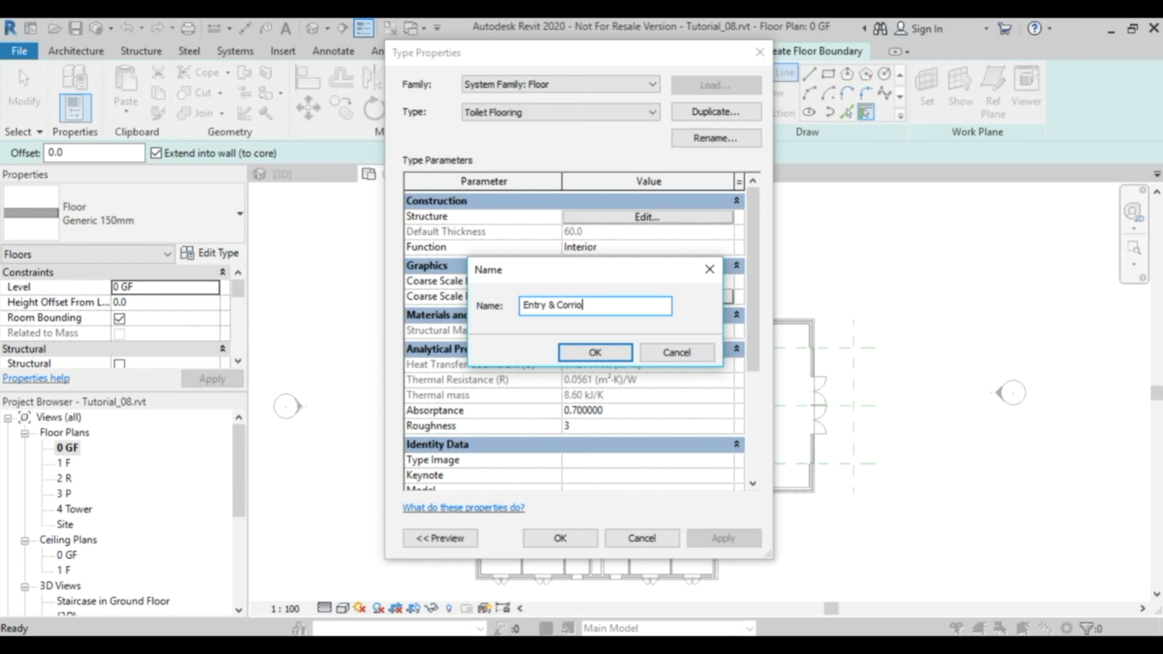
pyautogui.write('dors')
pyautogui.click(595, 352)
# In the Entry & Corridors assembly, set the concrete structure layer's thickness to 30.
pyautogui.click(672, 218)
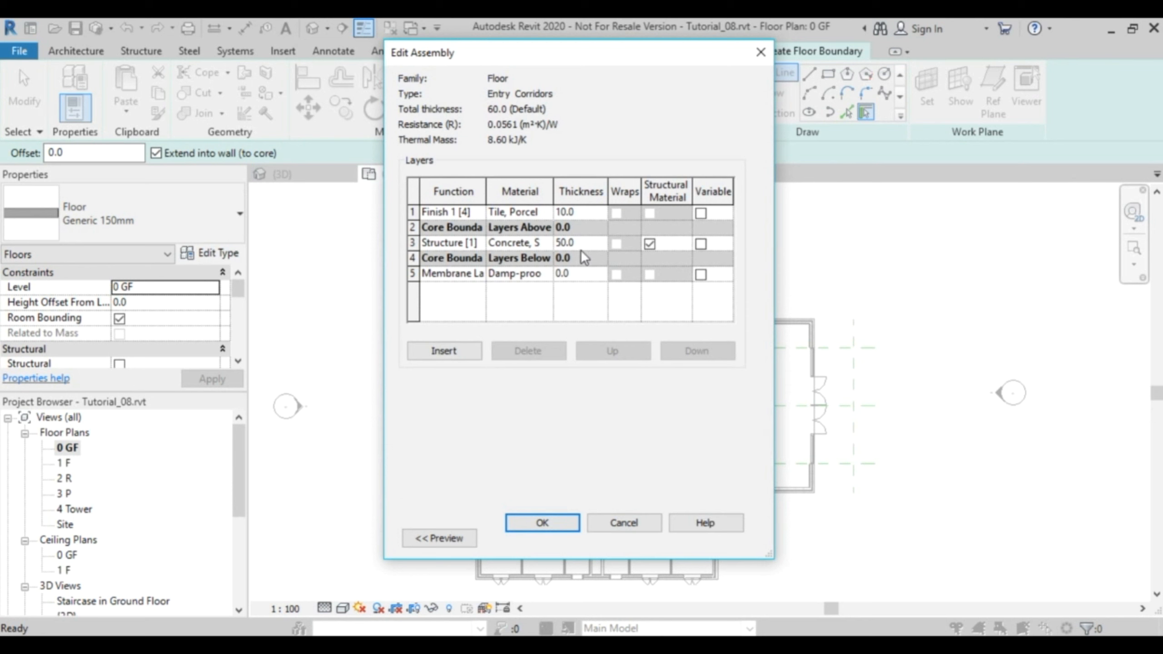
pyautogui.click(583, 242)
pyautogui.write('30')
pyautogui.press('Tab')
# Add Terrazzo from the material library, assign it to the Finish 1 layer, and accept the Entry & Corridors type.
pyautogui.moveTo(553, 188); pyautogui.dragTo(573, 188)
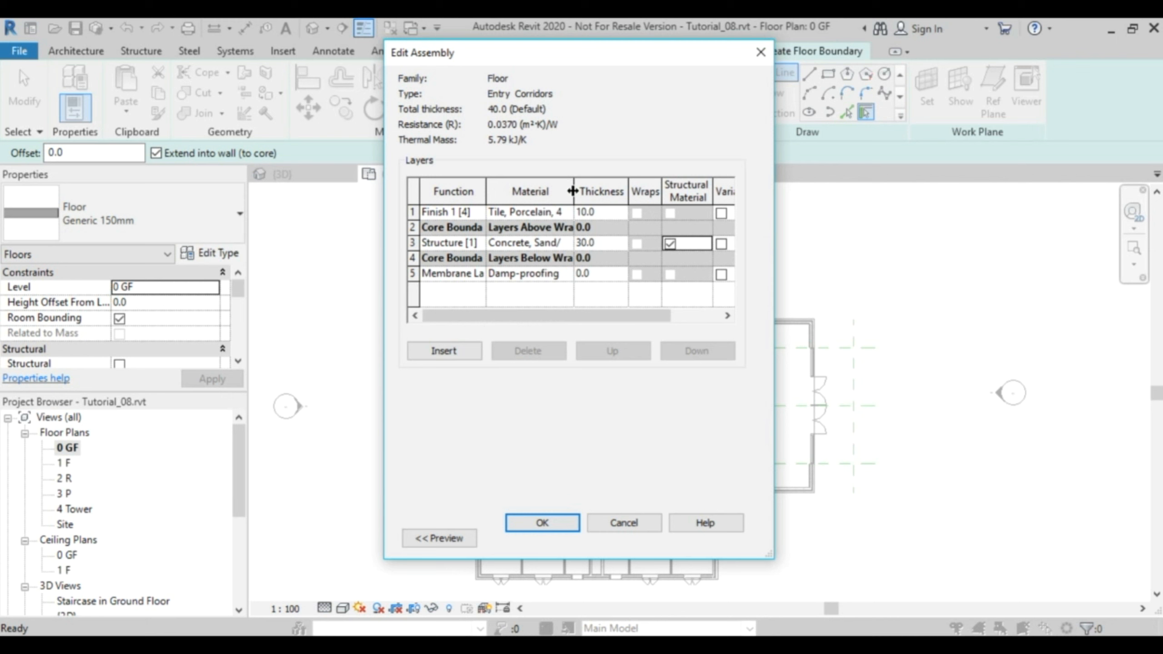
pyautogui.click(569, 212)
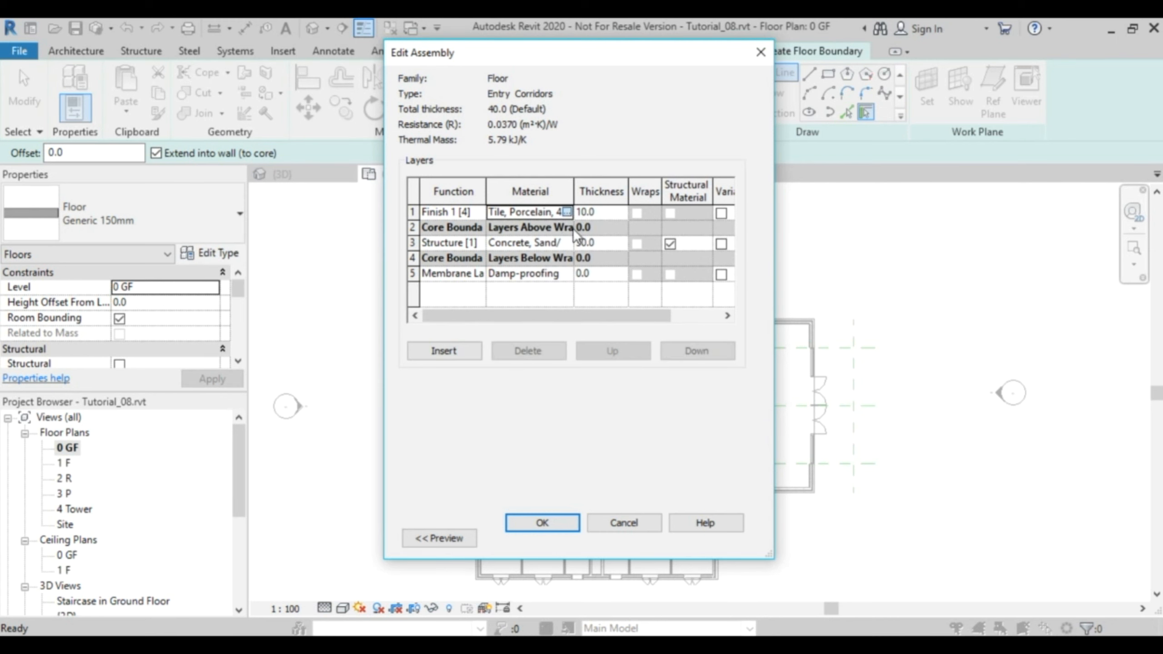
pyautogui.click(569, 211)
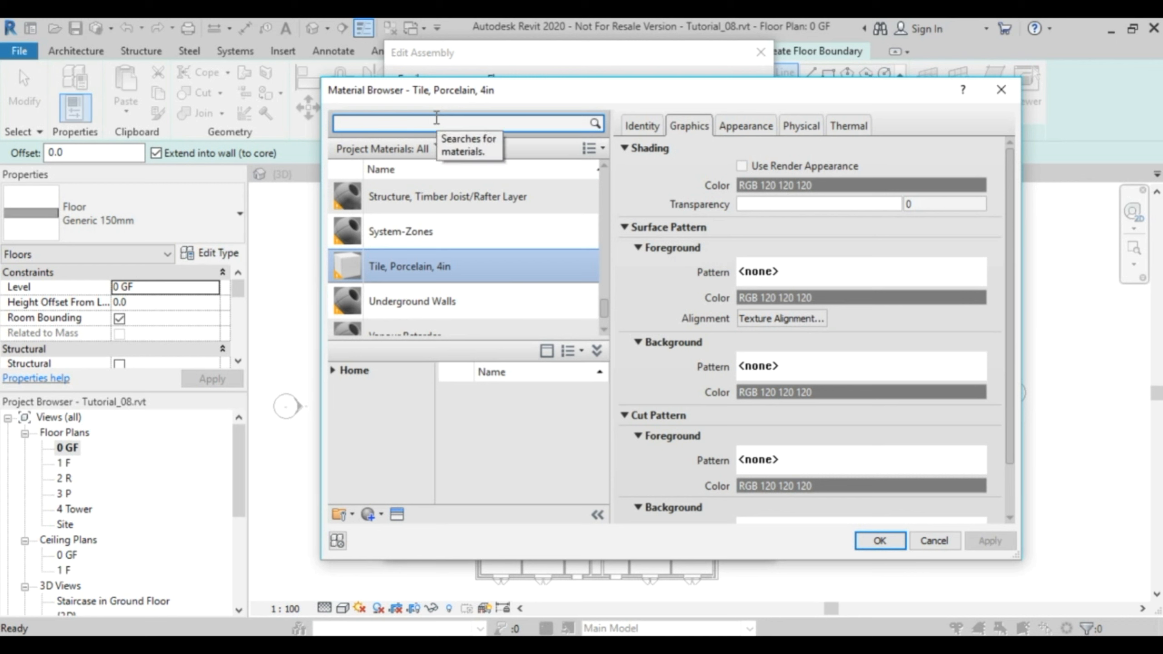
pyautogui.write('terr')
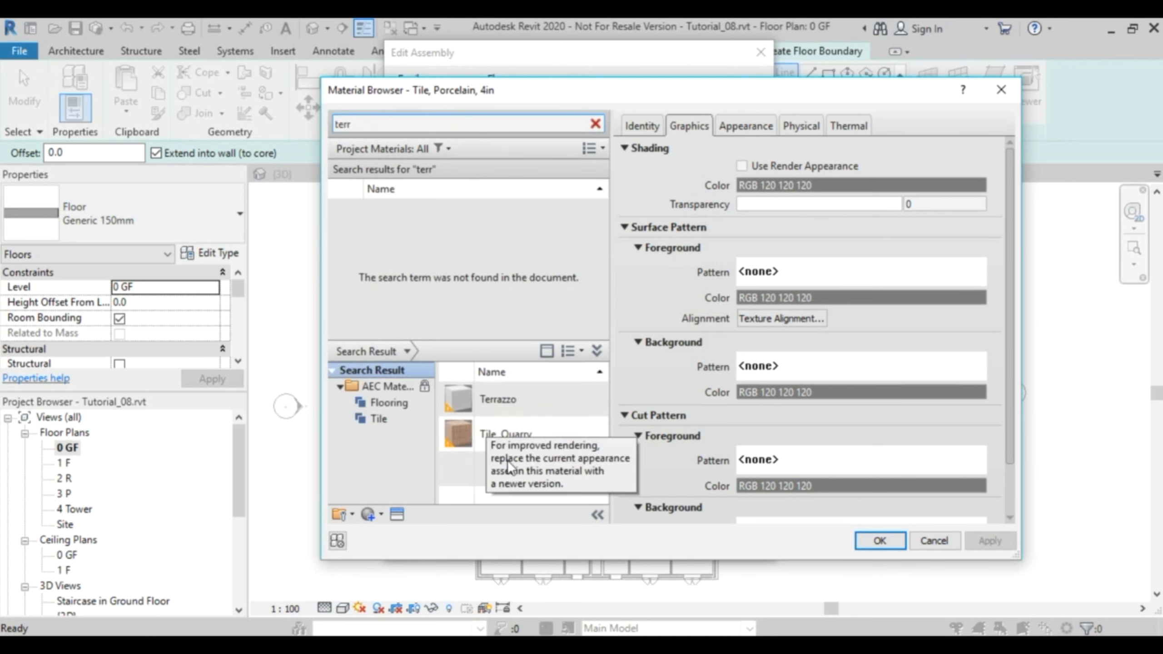
pyautogui.click(581, 397)
pyautogui.doubleClick(407, 214)
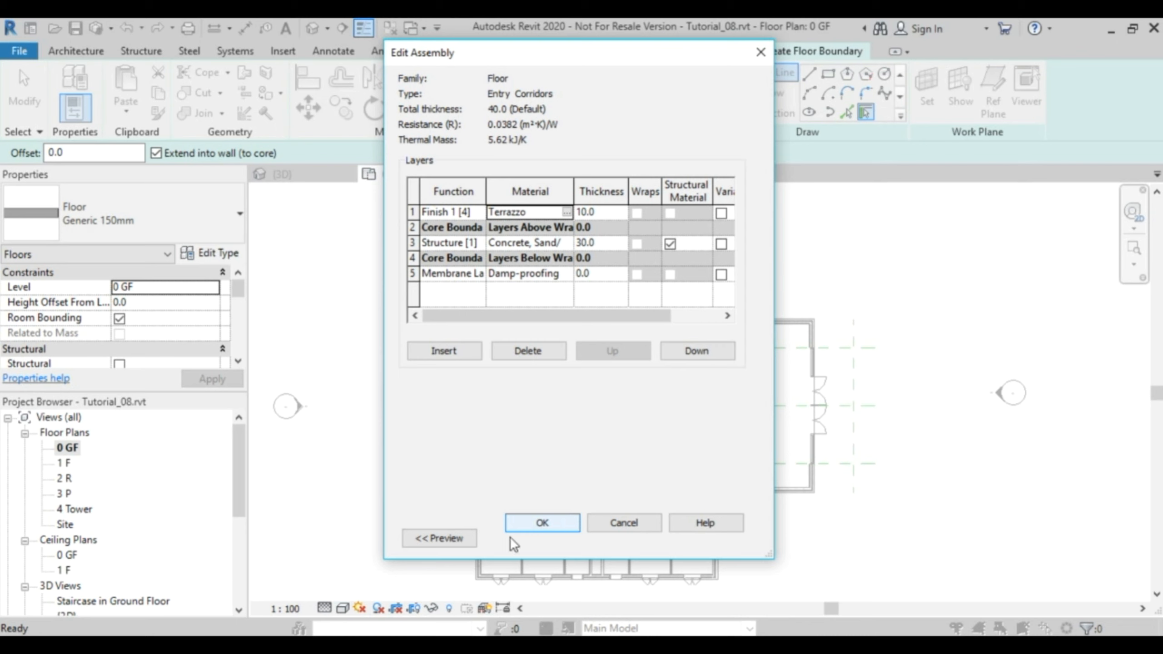
pyautogui.click(552, 523)
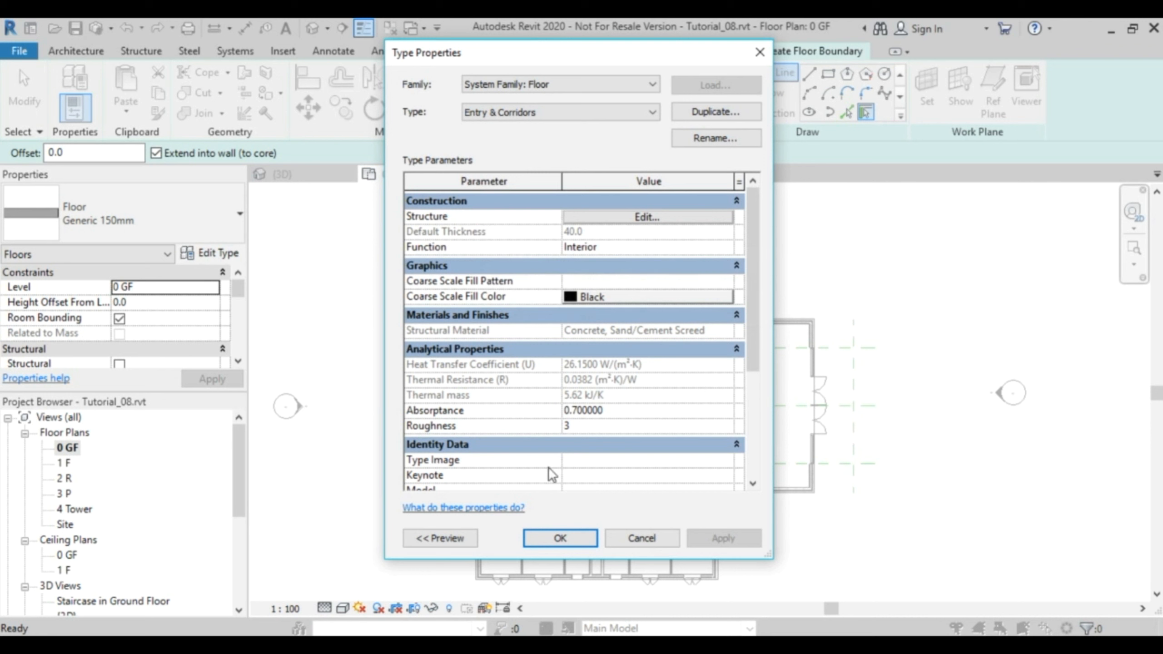
pyautogui.click(560, 536)
# Choose the Office Flooring type for the new floor, check its default thickness, and set the height offset from level to 44.
pyautogui.click(124, 216)
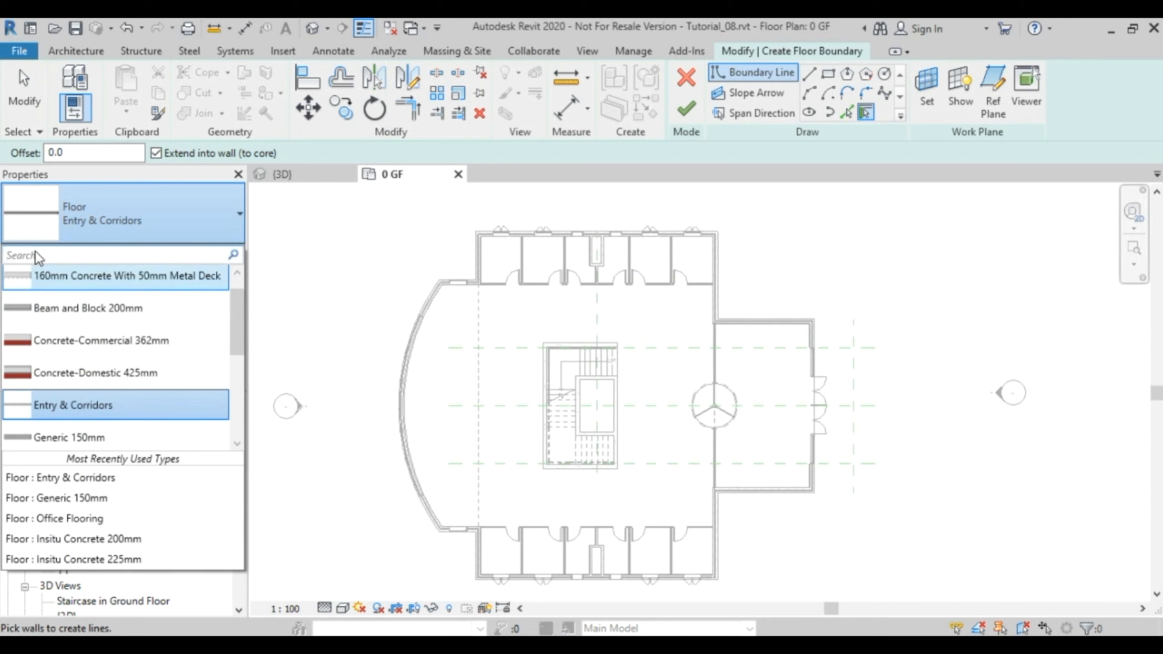
pyautogui.write('of')
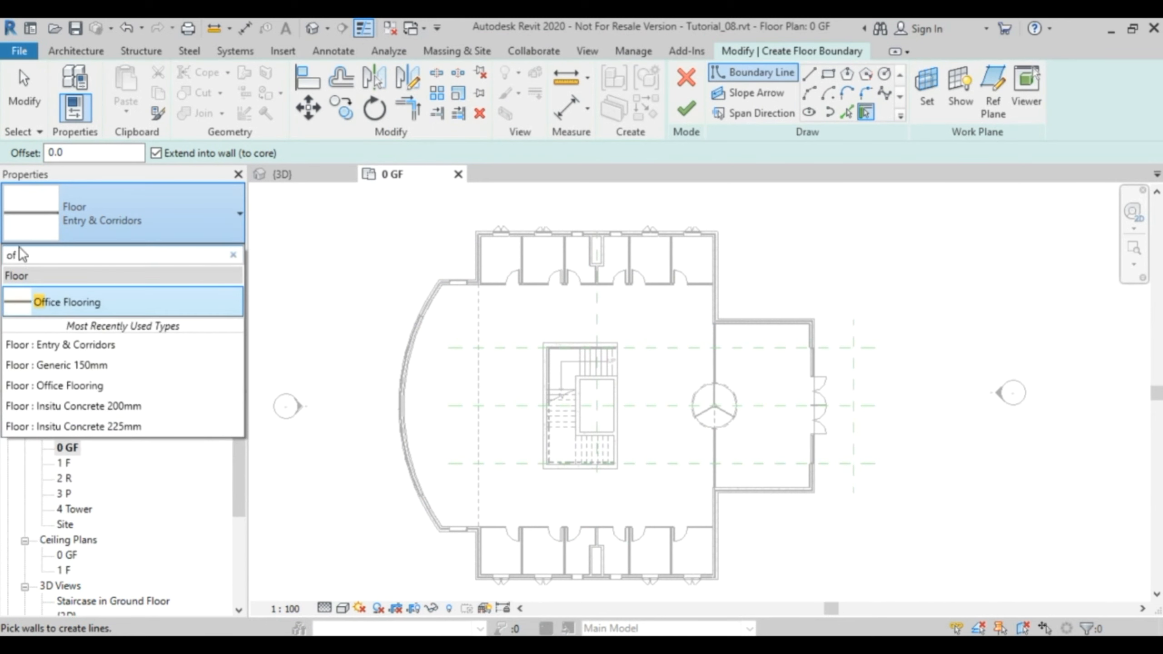
pyautogui.click(64, 302)
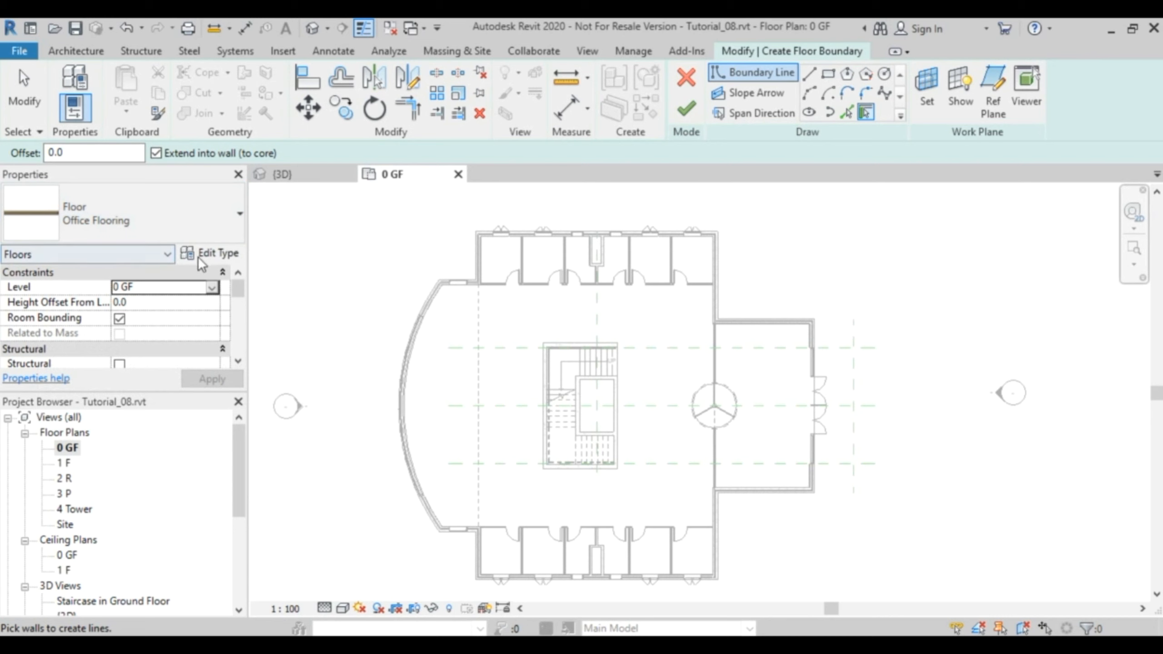
pyautogui.click(214, 253)
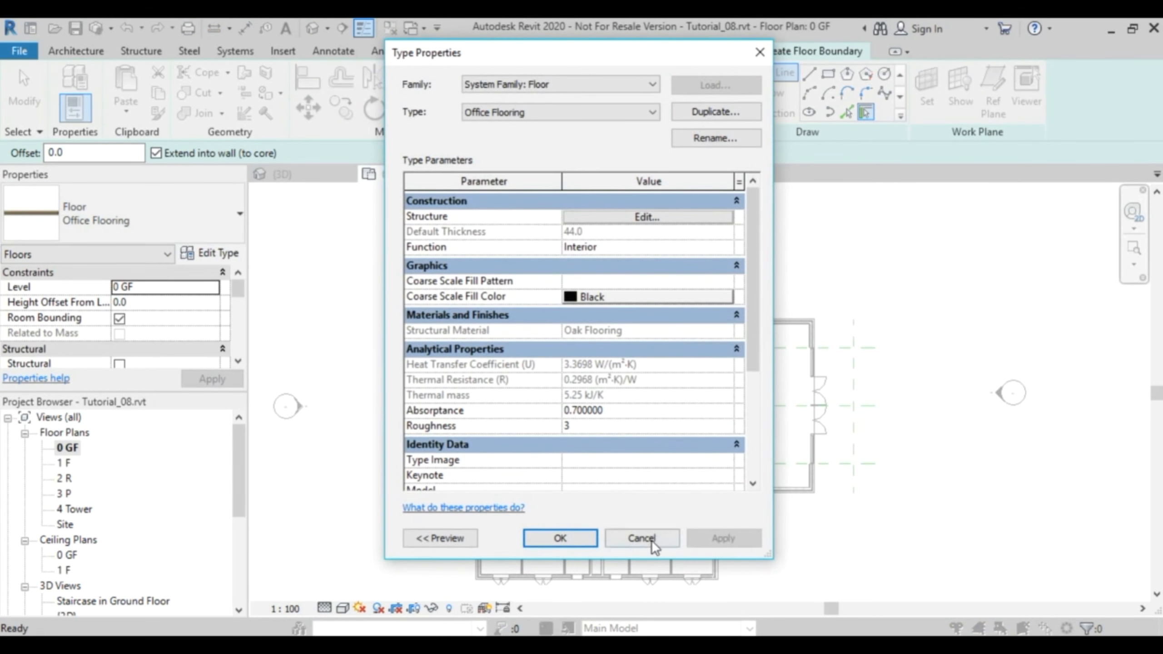
pyautogui.click(645, 538)
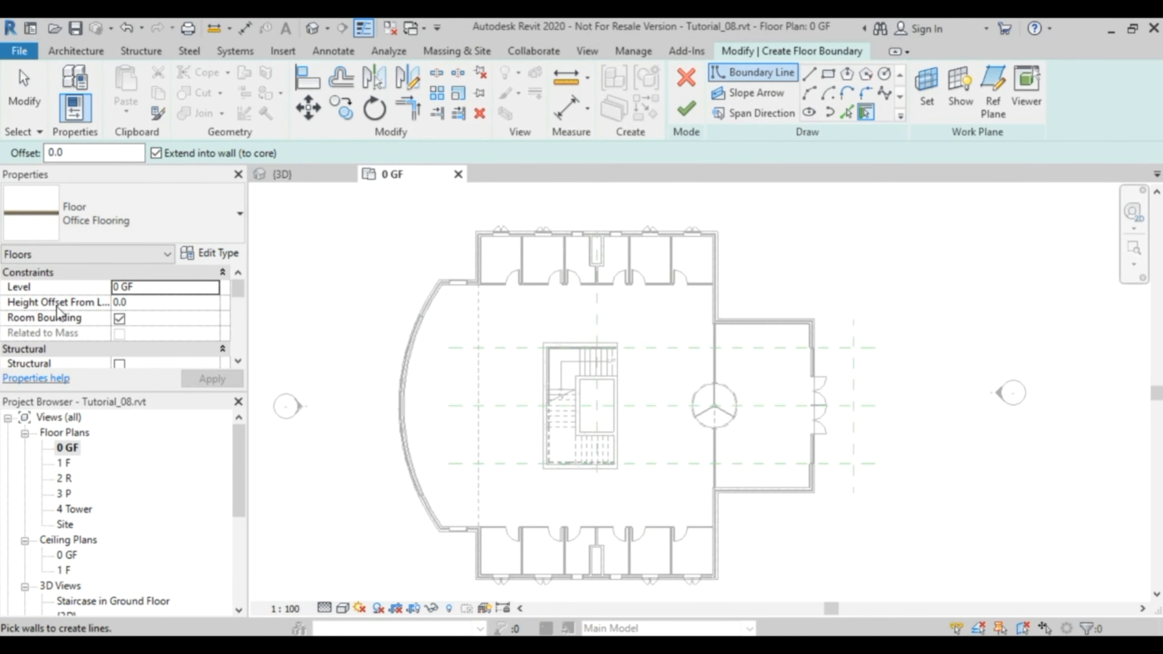
pyautogui.click(135, 302)
pyautogui.write('44.0')
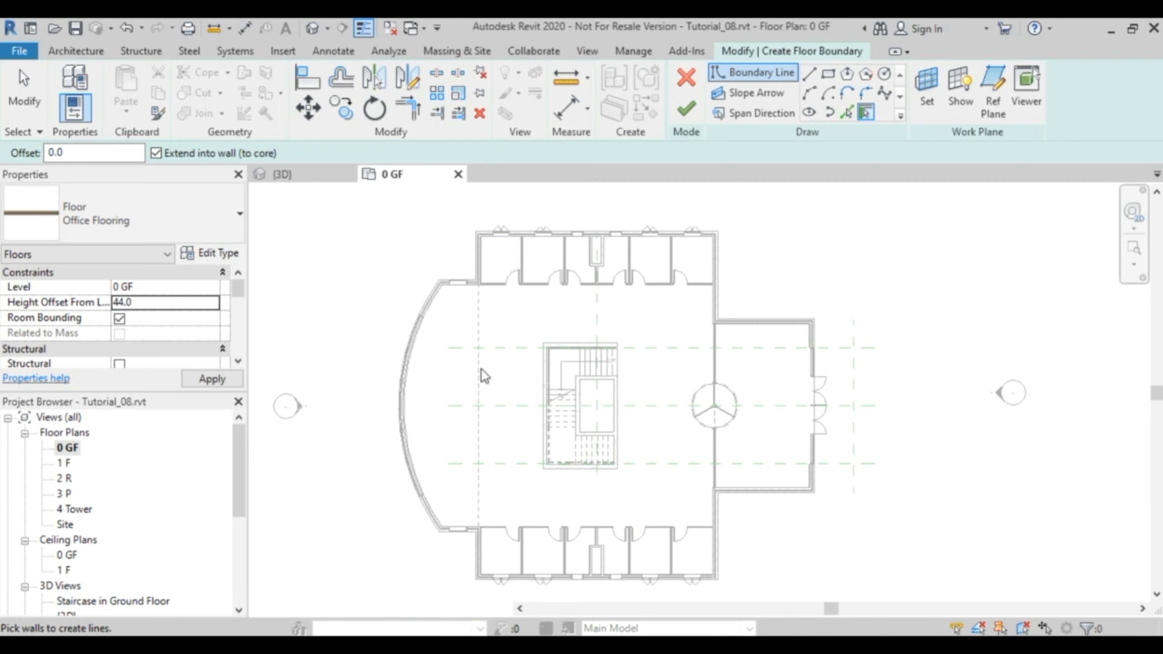
# Turn off extending into the wall core and pick the walls around the plan's upper-left corner office as floor boundary lines.
pyautogui.scroll(5, 487, 303)
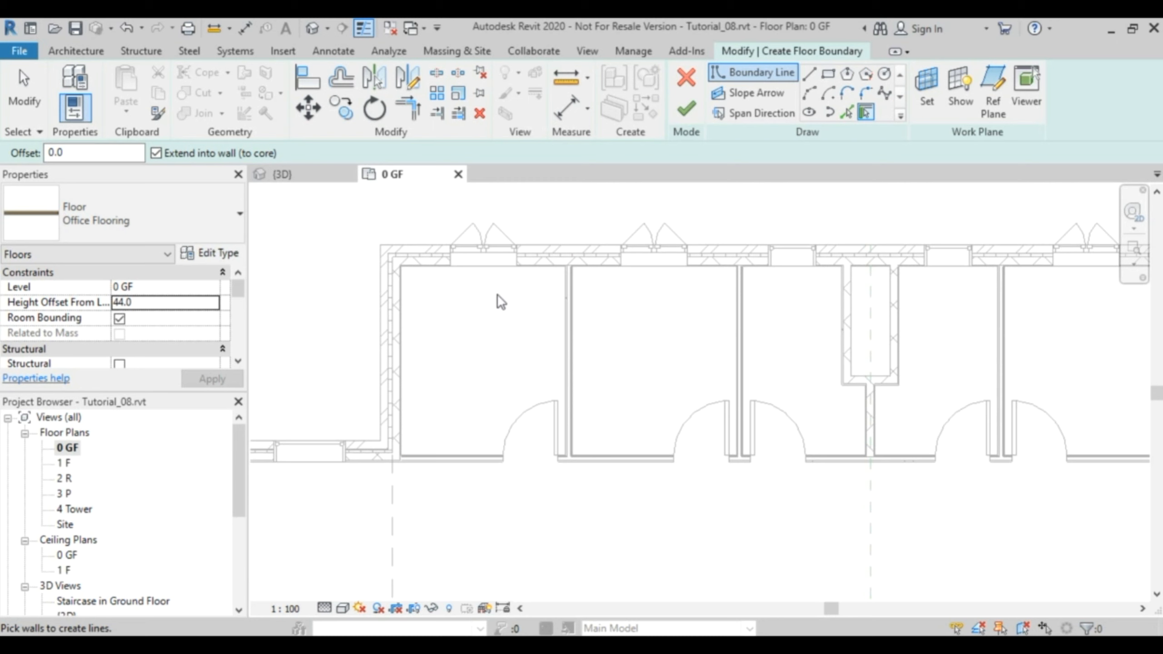
pyautogui.click(156, 154)
pyautogui.scroll(2, 526, 313)
pyautogui.moveTo(526, 311); pyautogui.dragTo(608, 293, button='middle')
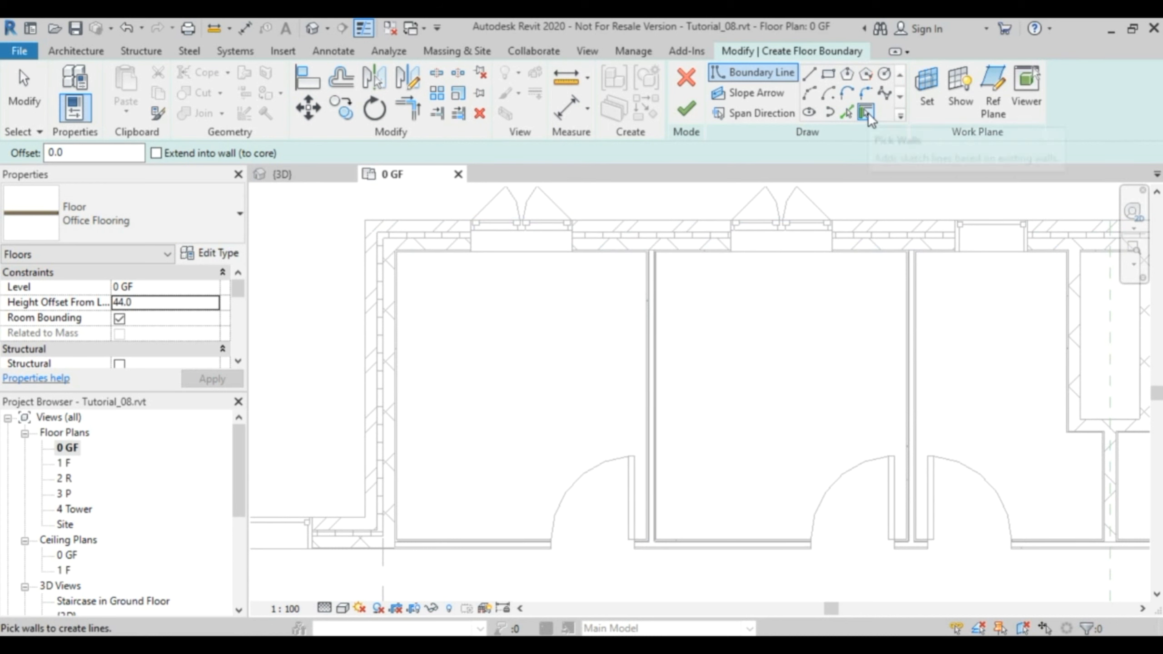
pyautogui.click(643, 355)
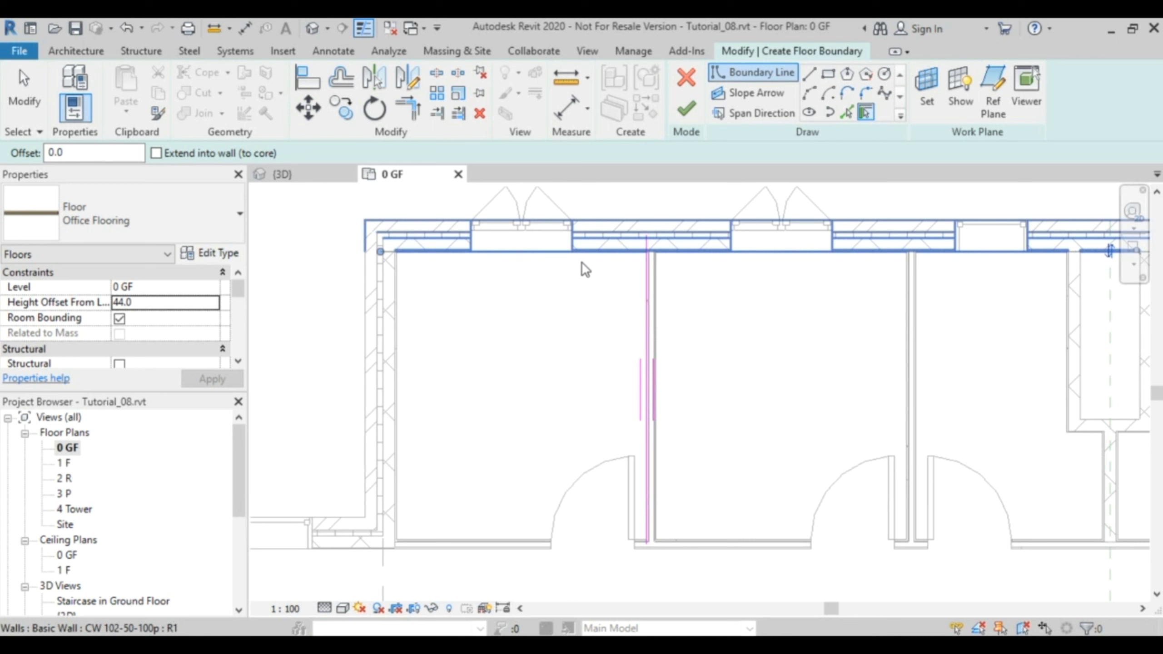
pyautogui.click(401, 353)
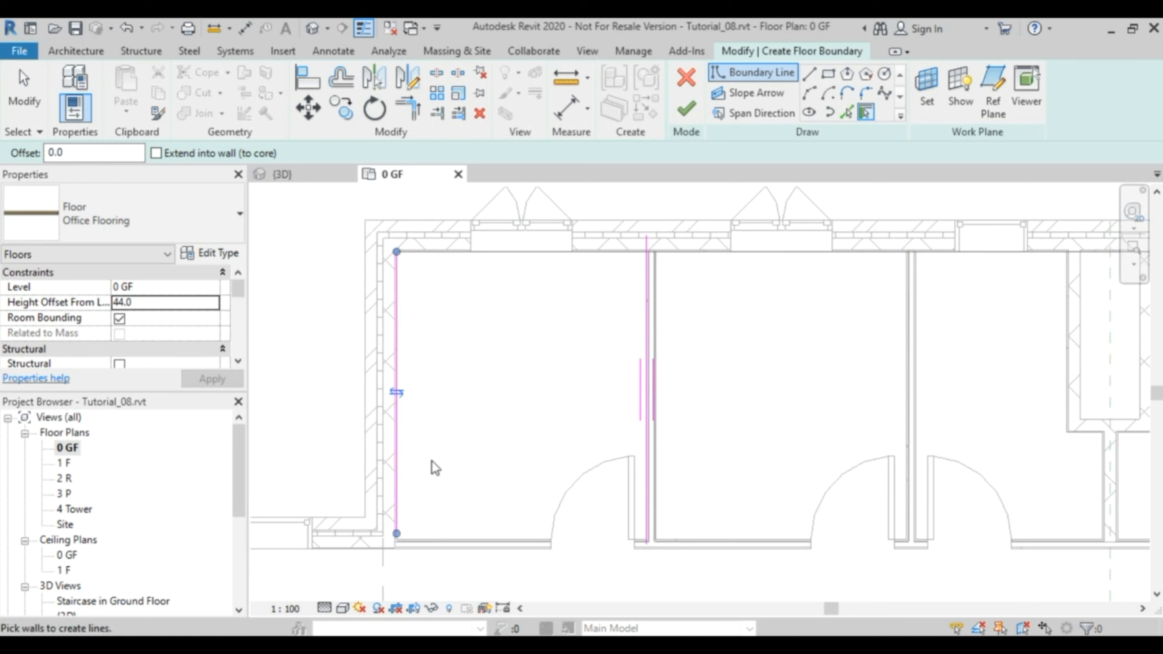
pyautogui.click(476, 542)
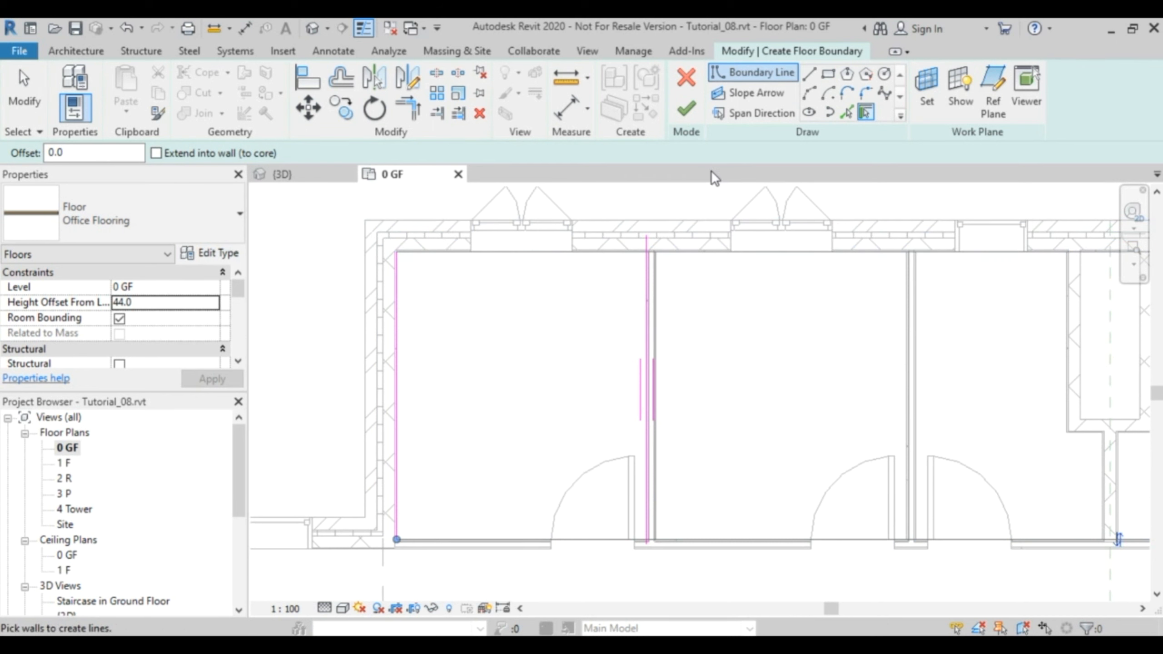
# Trim the picked boundary lines to corners so they form a closed loop around the upper-left corner office.
pyautogui.press('t')
pyautogui.press('r')
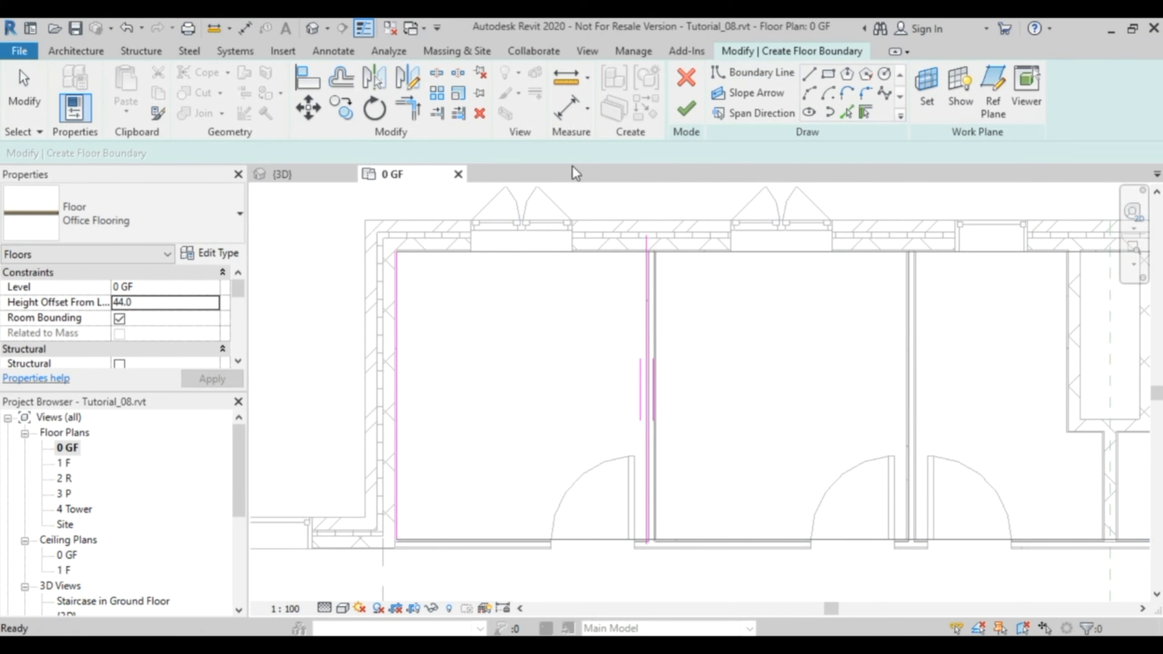
pyautogui.click(618, 256)
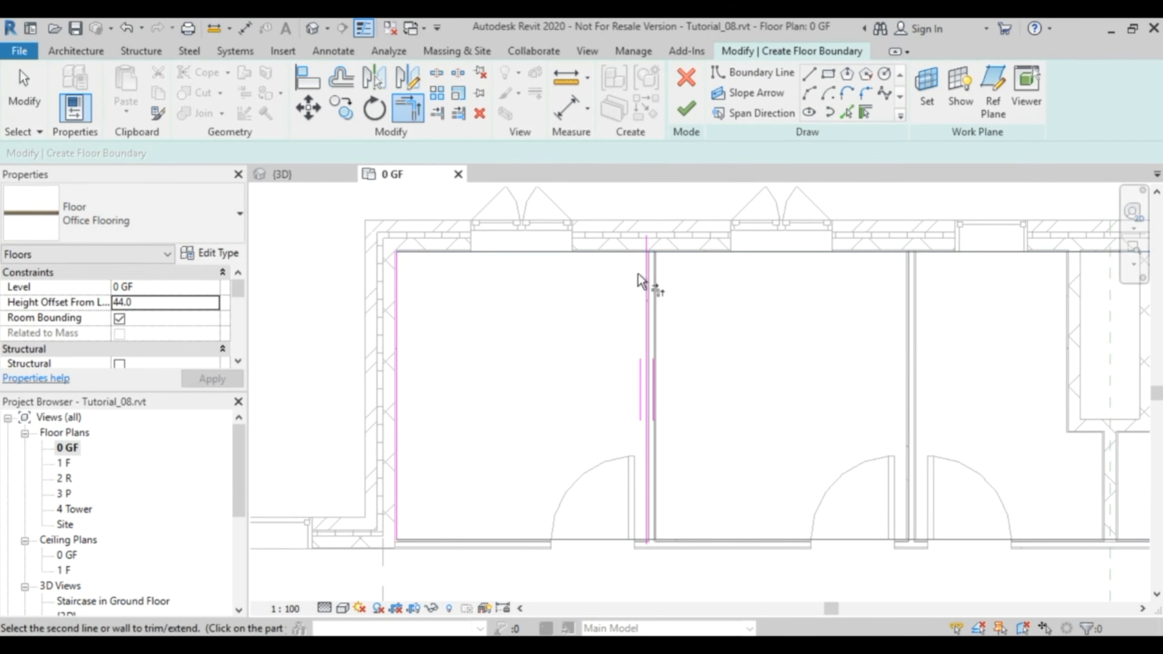
pyautogui.click(644, 278)
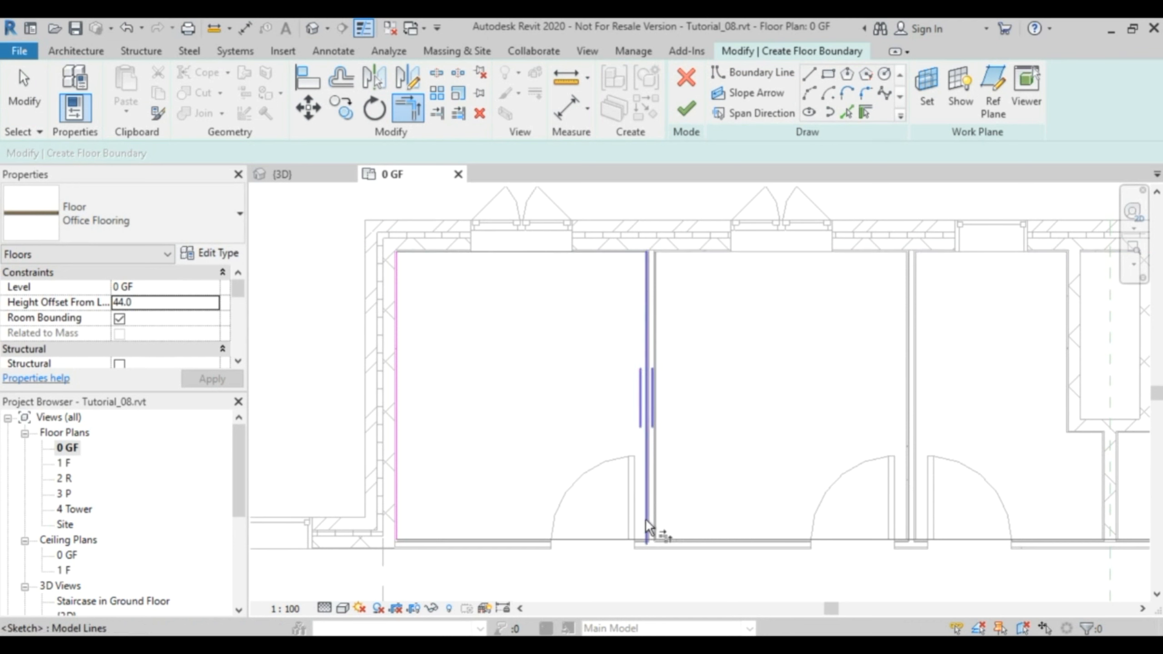
pyautogui.click(617, 540)
pyautogui.click(396, 412)
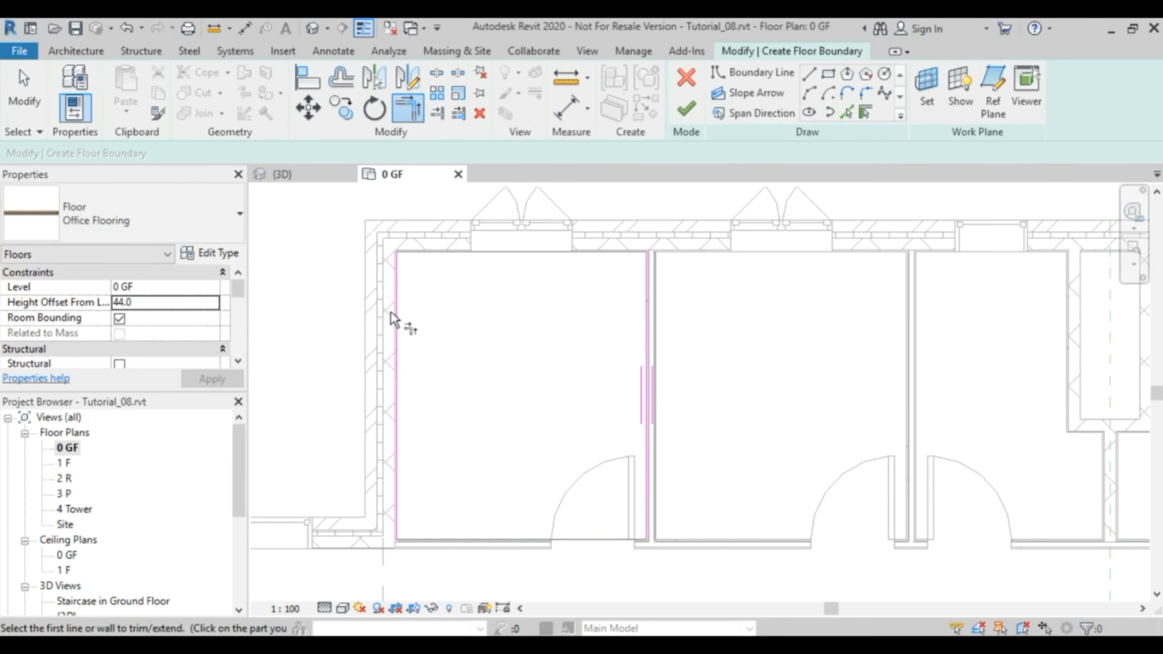
pyautogui.click(644, 539)
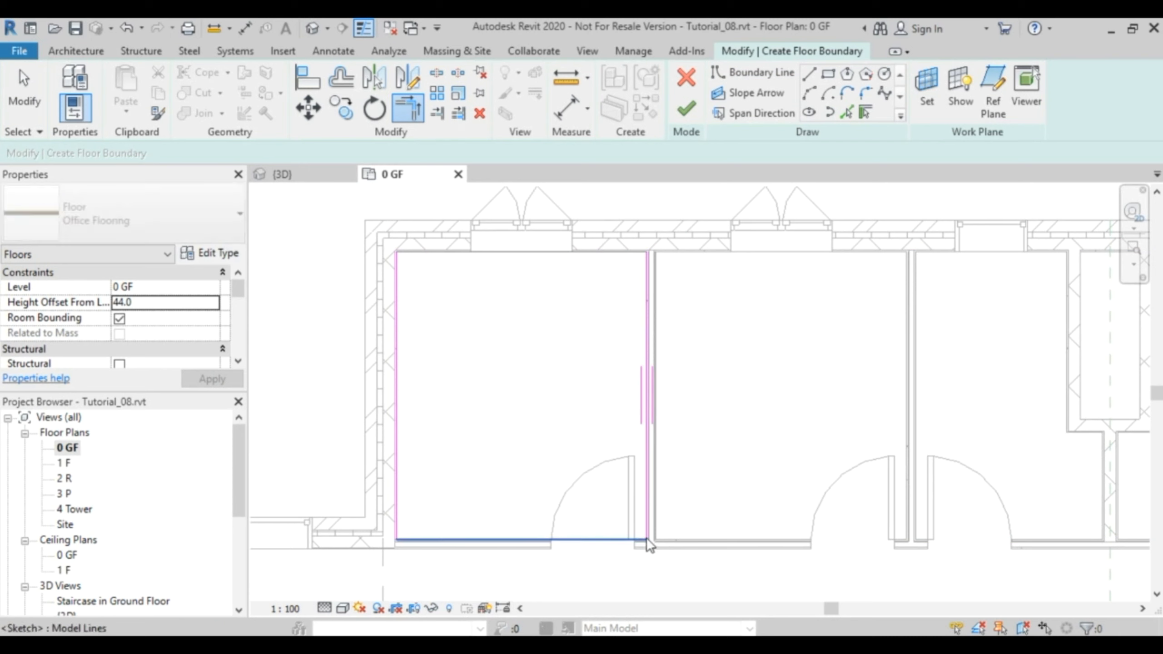
# Draw a rectangular boundary across the corner office's door opening, from the corridor-side wall corner to the opposite jamb at the office's lower boundary line.
pyautogui.press('Escape')
pyautogui.press('Escape')
pyautogui.scroll(4, 634, 547)
pyautogui.moveTo(636, 553)
pyautogui.mouseDown(button='middle')
pyautogui.moveTo(722, 478)
pyautogui.moveTo(691, 452)
pyautogui.mouseUp(button='middle')
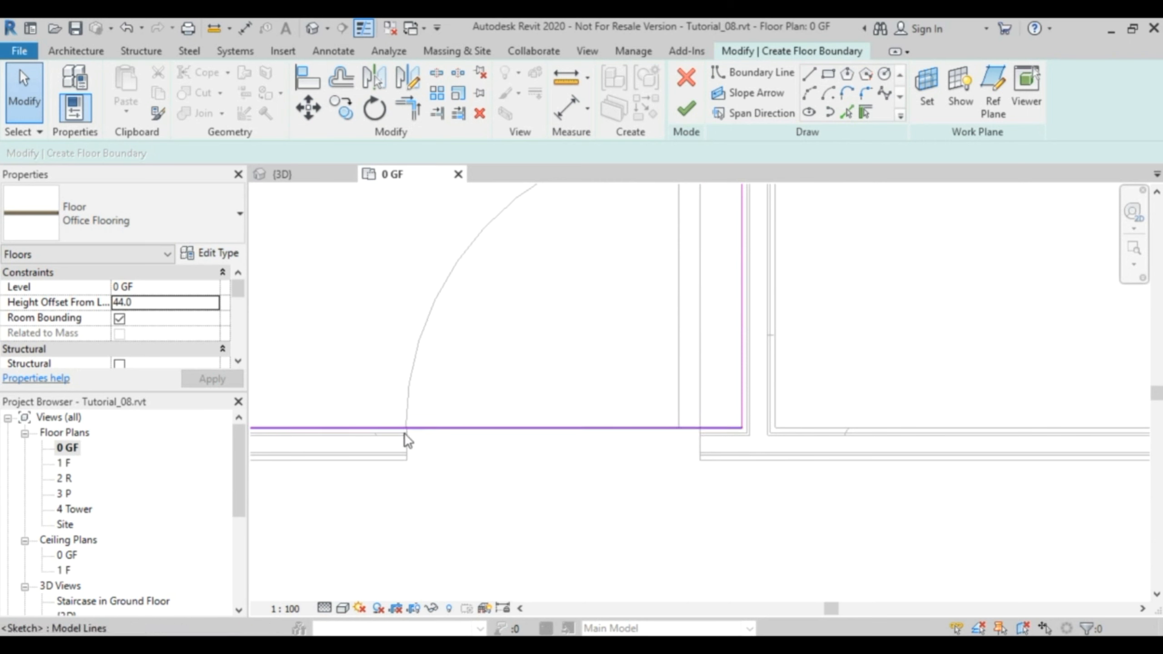
pyautogui.click(827, 73)
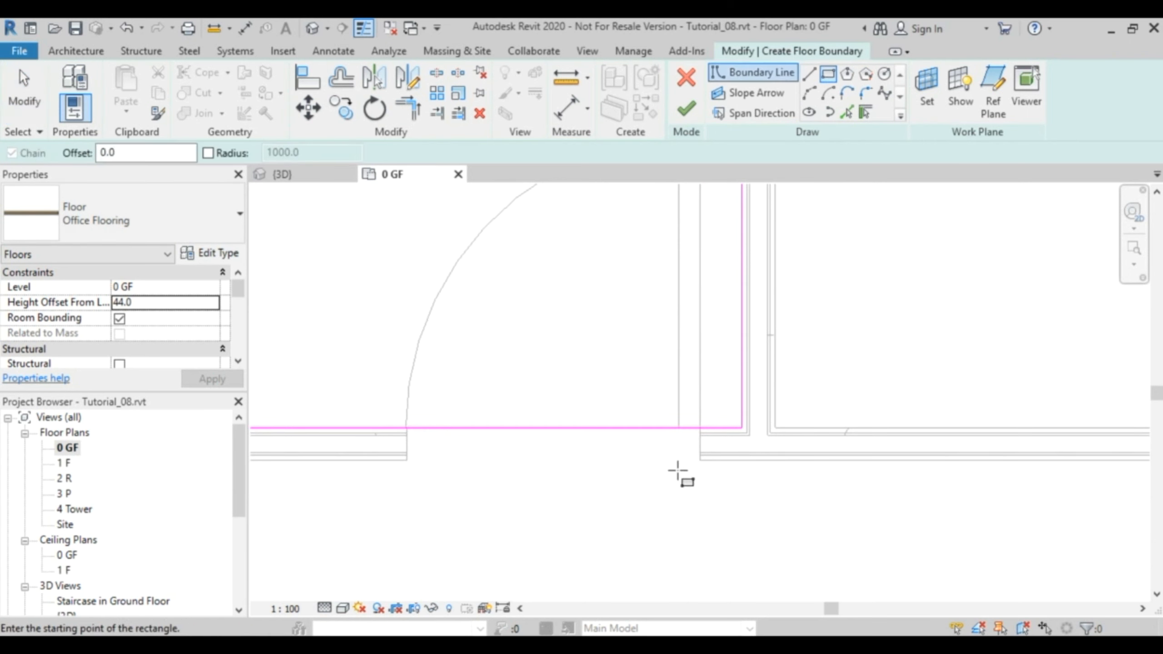
pyautogui.click(700, 460)
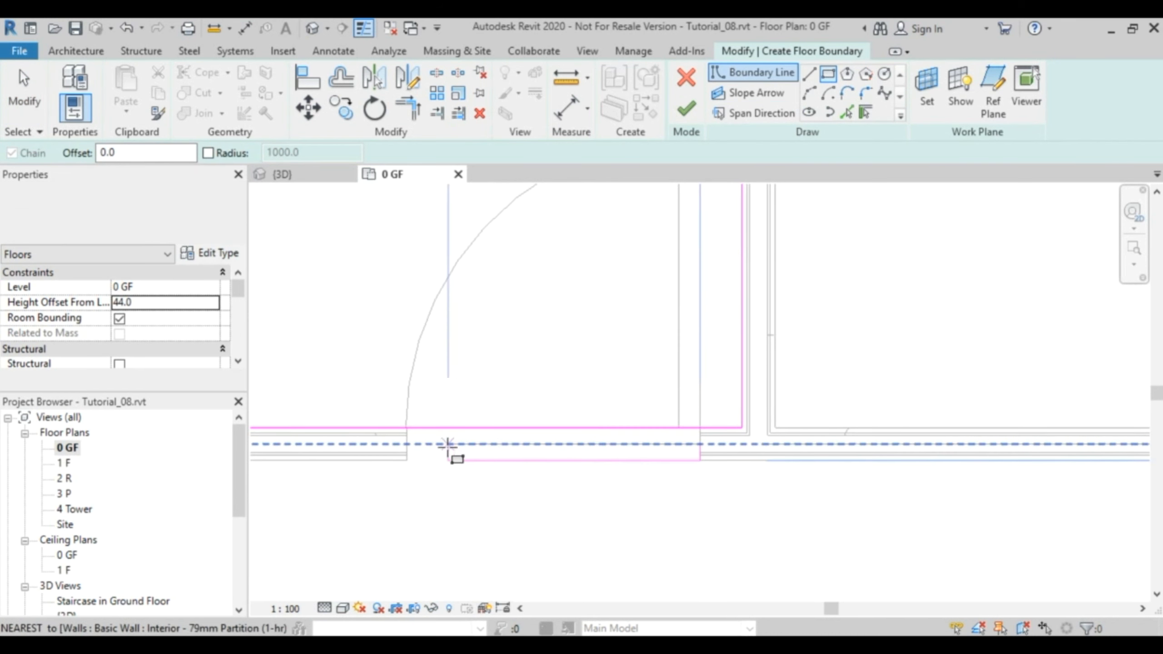
pyautogui.click(406, 428)
pyautogui.press('Escape')
pyautogui.press('Escape')
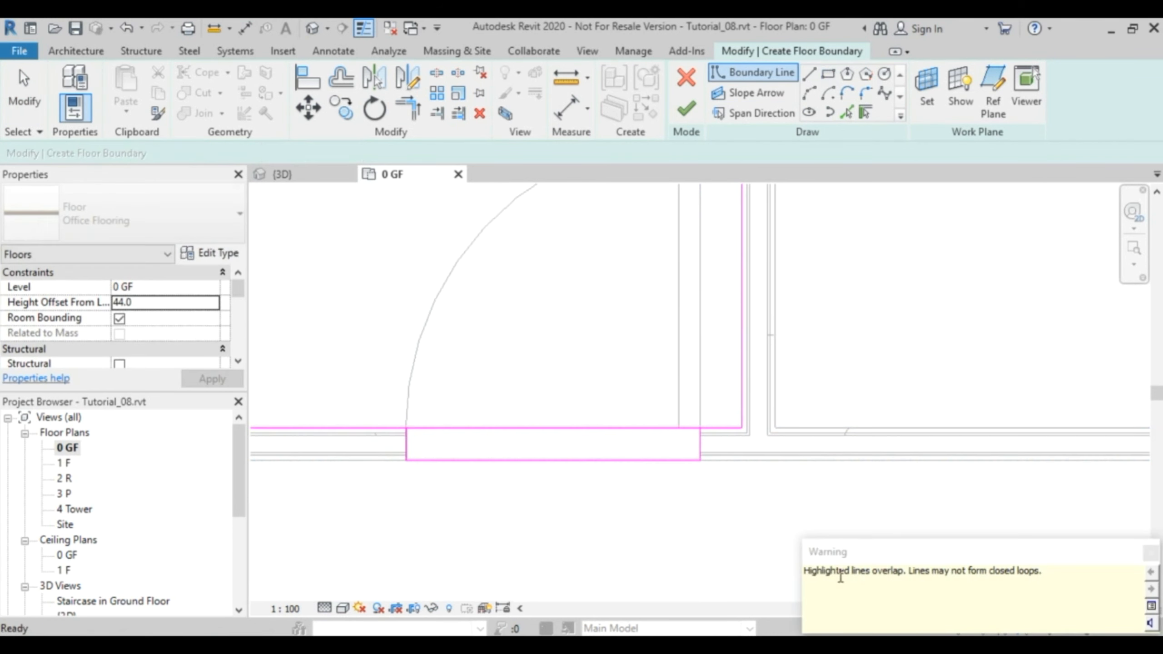
# Split the office's lower boundary line at two points within the door opening, with Delete Inner Segment enabled.
pyautogui.click(523, 429)
pyautogui.click(530, 373)
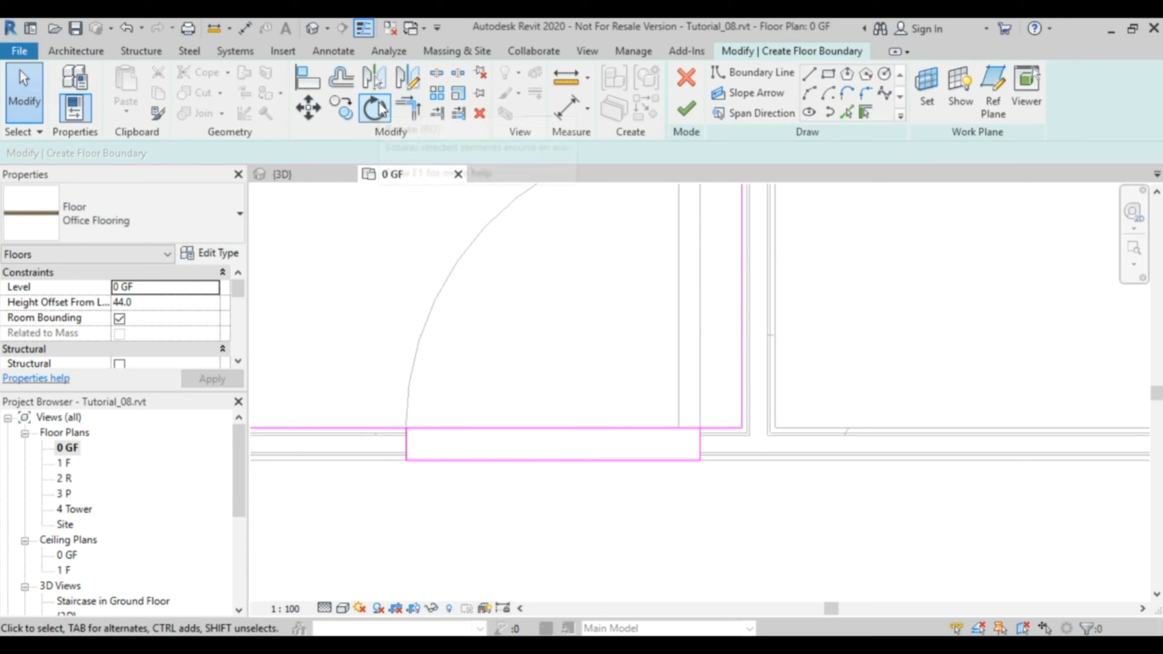
pyautogui.click(437, 72)
pyautogui.click(190, 153)
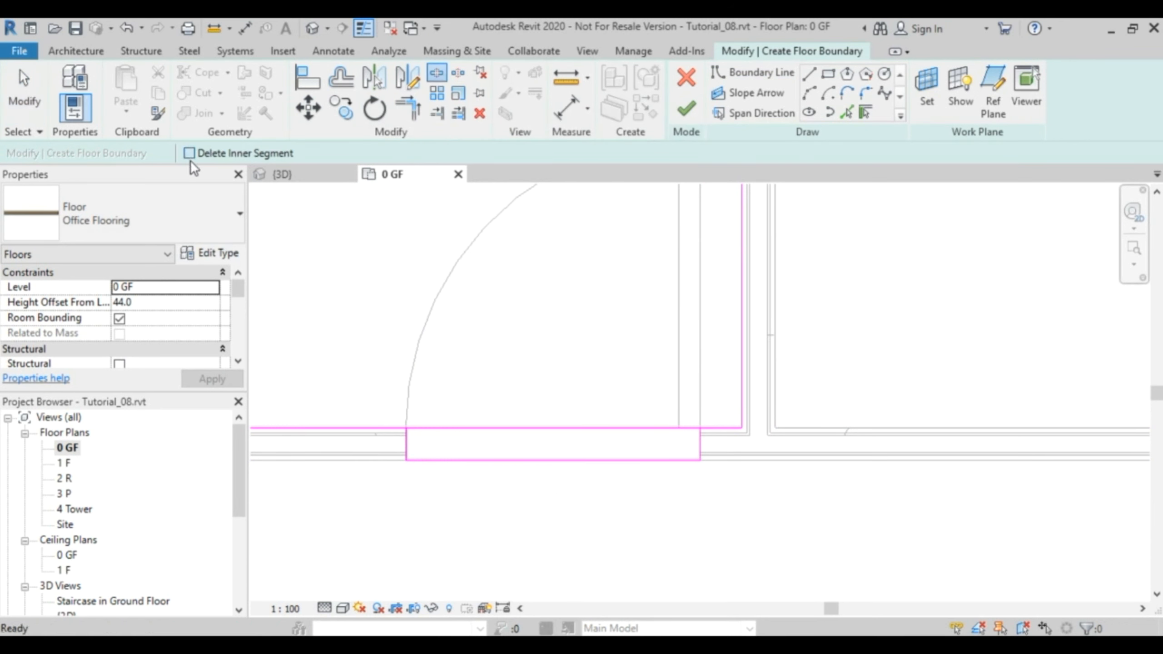
pyautogui.click(590, 427)
pyautogui.click(506, 427)
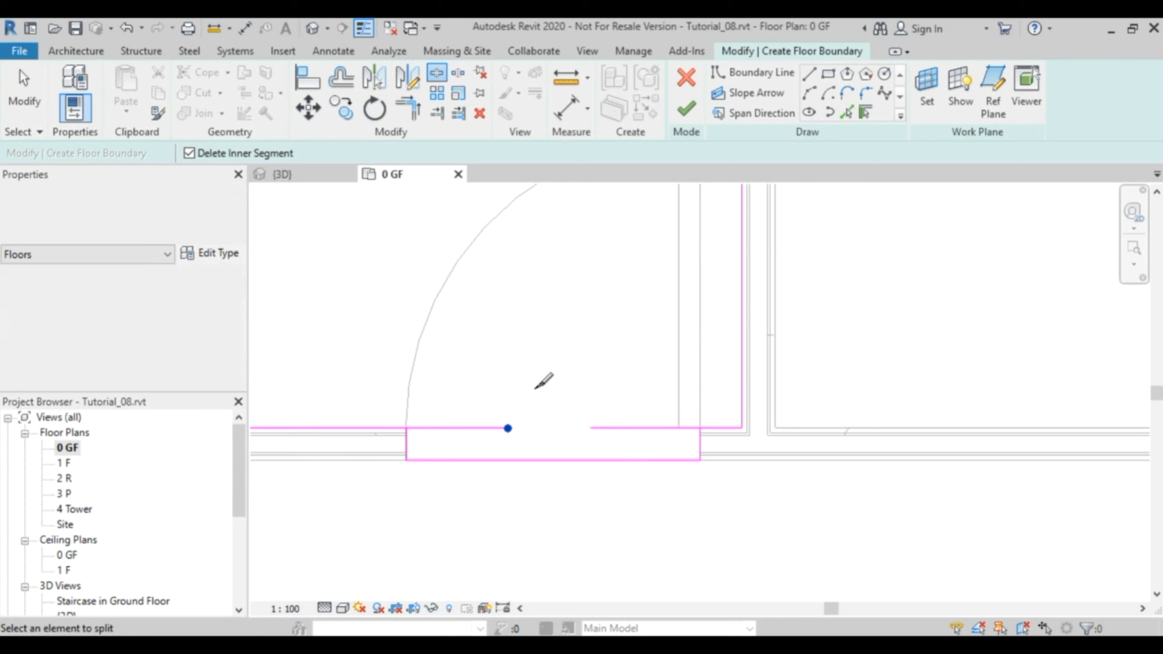
# Trim the two remaining pieces of the lower boundary line to the sides of the door opening rectangle.
pyautogui.press('Escape')
pyautogui.press('t')
pyautogui.press('r')
pyautogui.click(738, 430)
pyautogui.click(700, 451)
pyautogui.click(378, 430)
pyautogui.click(405, 445)
pyautogui.press('Escape')
pyautogui.press('Escape')
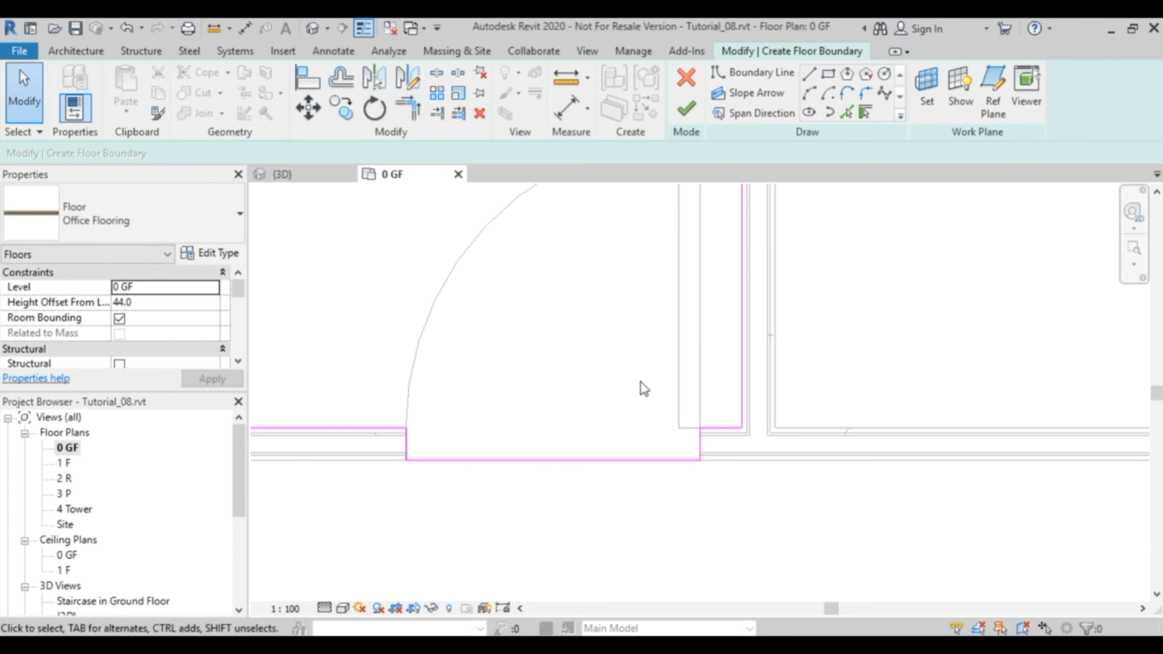
# Finish the floor boundary sketch to create the corner office's floor.
pyautogui.scroll(-3, 636, 383)
pyautogui.moveTo(709, 320); pyautogui.dragTo(688, 454, button='middle')
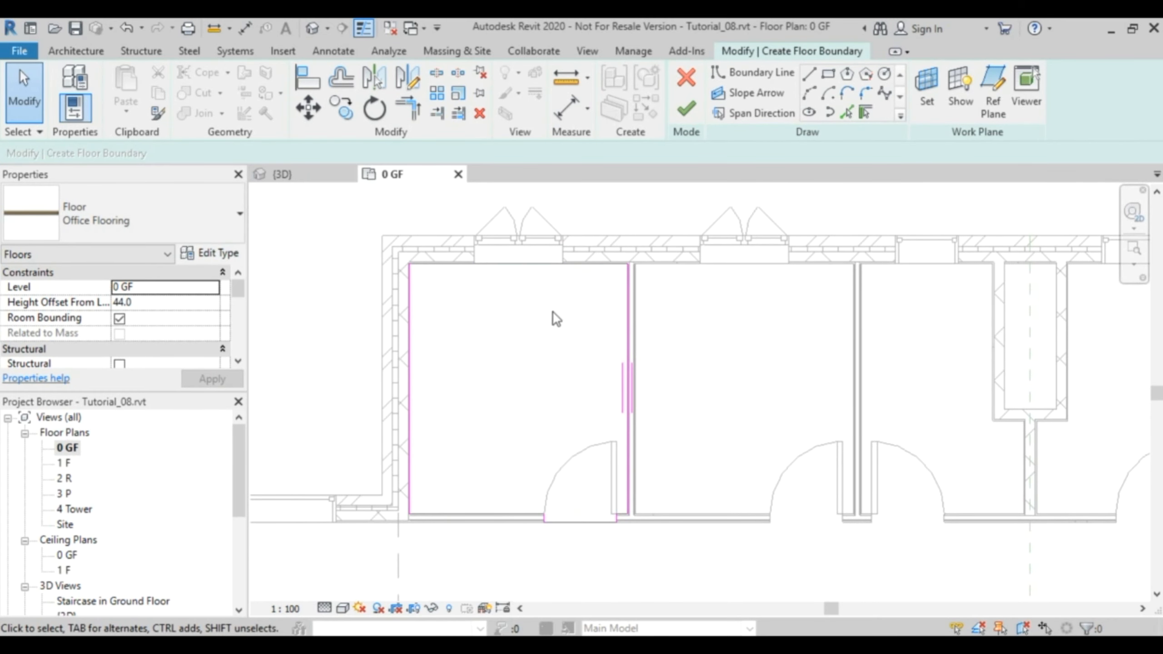
pyautogui.click(693, 111)
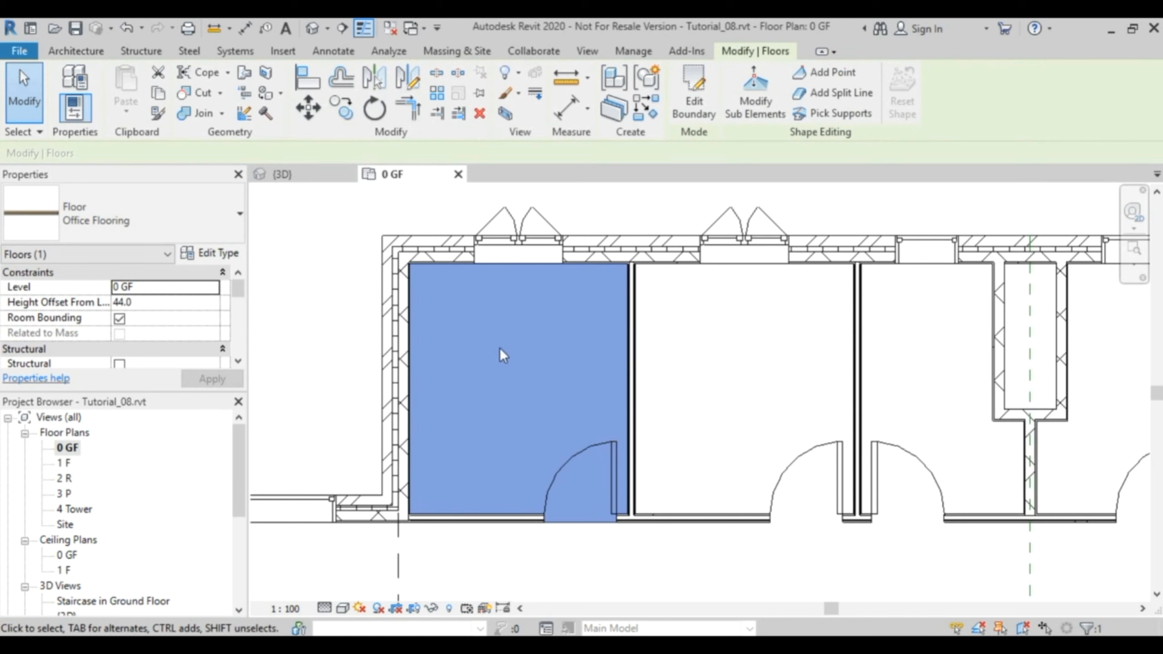
# Copy the corner office floor into the adjacent office, using the rooms' upper-left inner corners as base and destination points.
pyautogui.click(346, 110)
pyautogui.scroll(5, 409, 293)
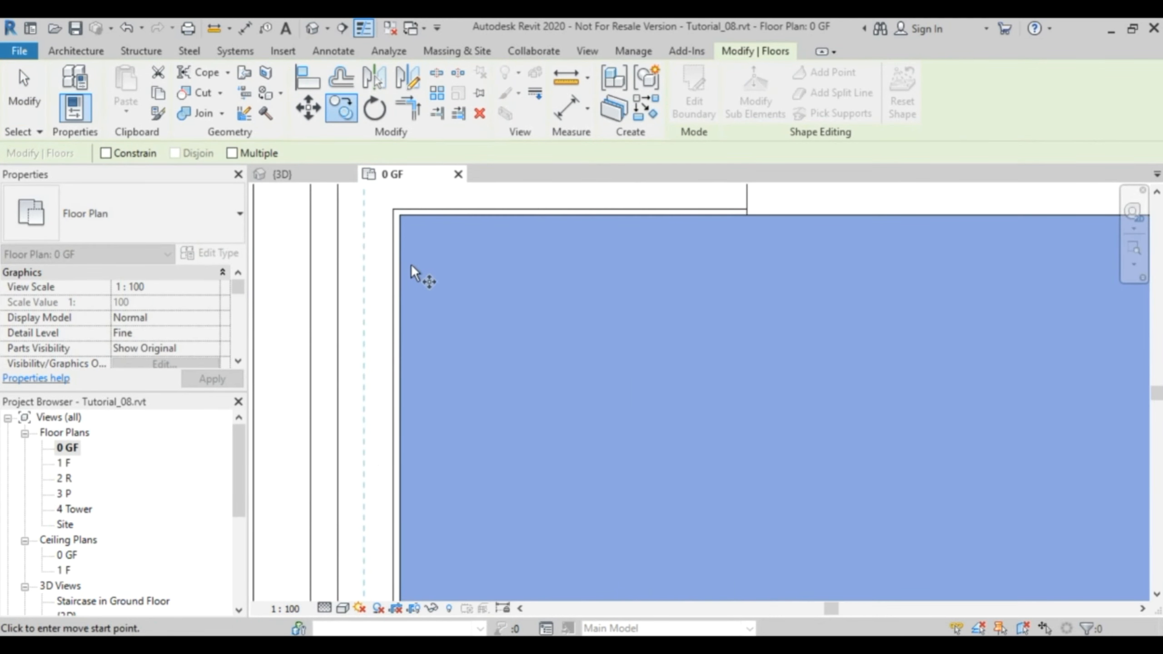
pyautogui.click(403, 215)
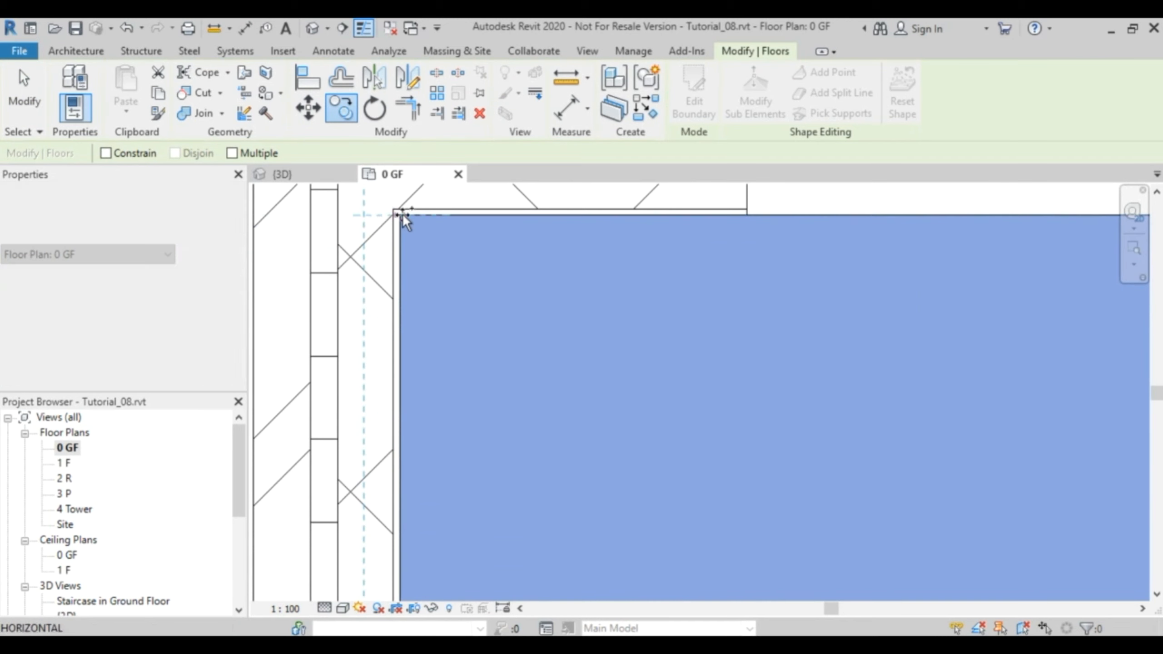
pyautogui.scroll(-6, 650, 355)
pyautogui.moveTo(854, 395); pyautogui.dragTo(527, 403, button='middle')
pyautogui.scroll(8, 526, 380)
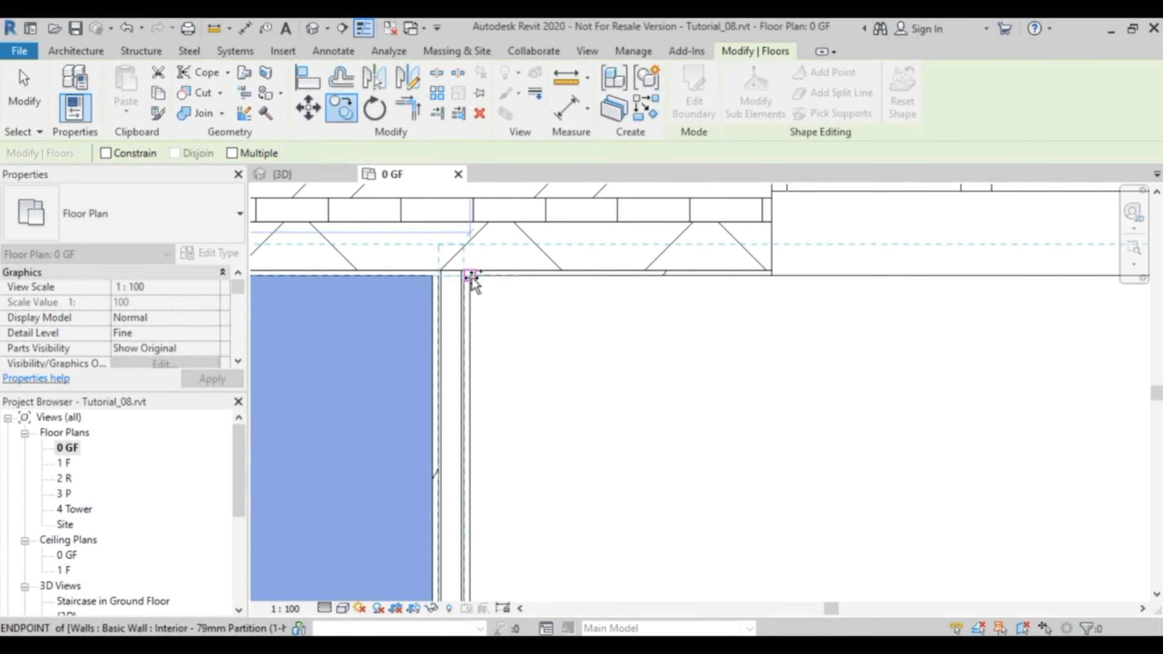
pyautogui.click(471, 276)
pyautogui.scroll(-4, 872, 501)
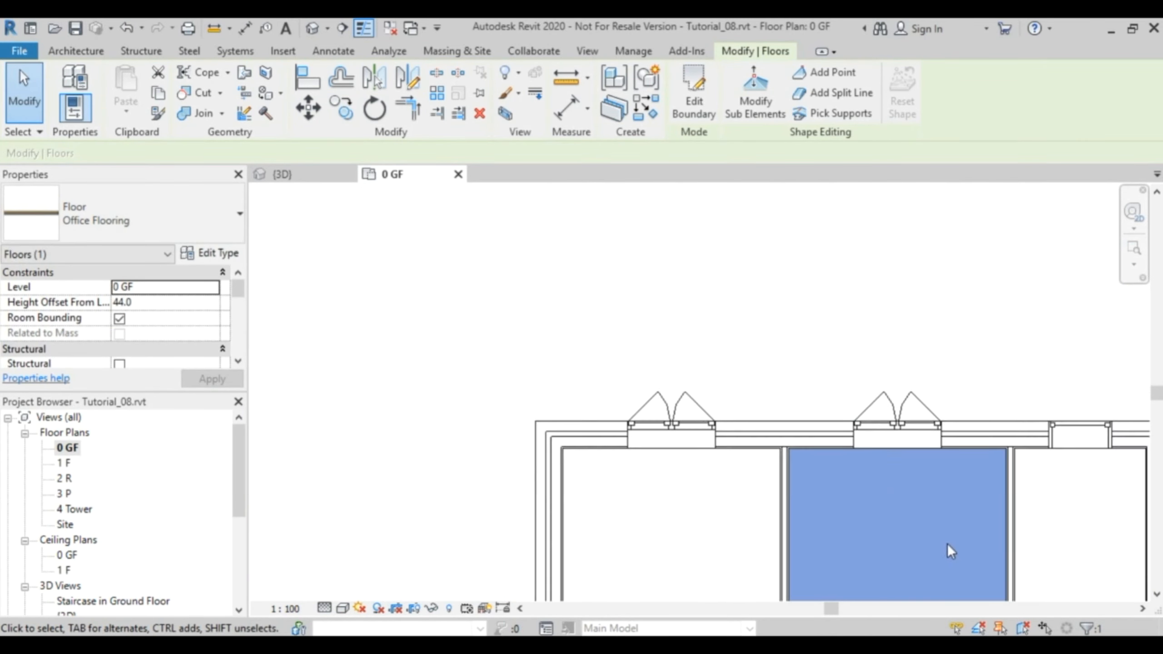
# Add the first office floor to the selection and mirror both floors about the vertical reference plane between the middle rooms.
pyautogui.moveTo(959, 551); pyautogui.dragTo(766, 312, button='middle')
pyautogui.scroll(-3, 906, 422)
pyautogui.moveTo(936, 451)
pyautogui.mouseDown(button='middle')
pyautogui.moveTo(919, 478)
pyautogui.moveTo(762, 497)
pyautogui.mouseUp(button='middle')
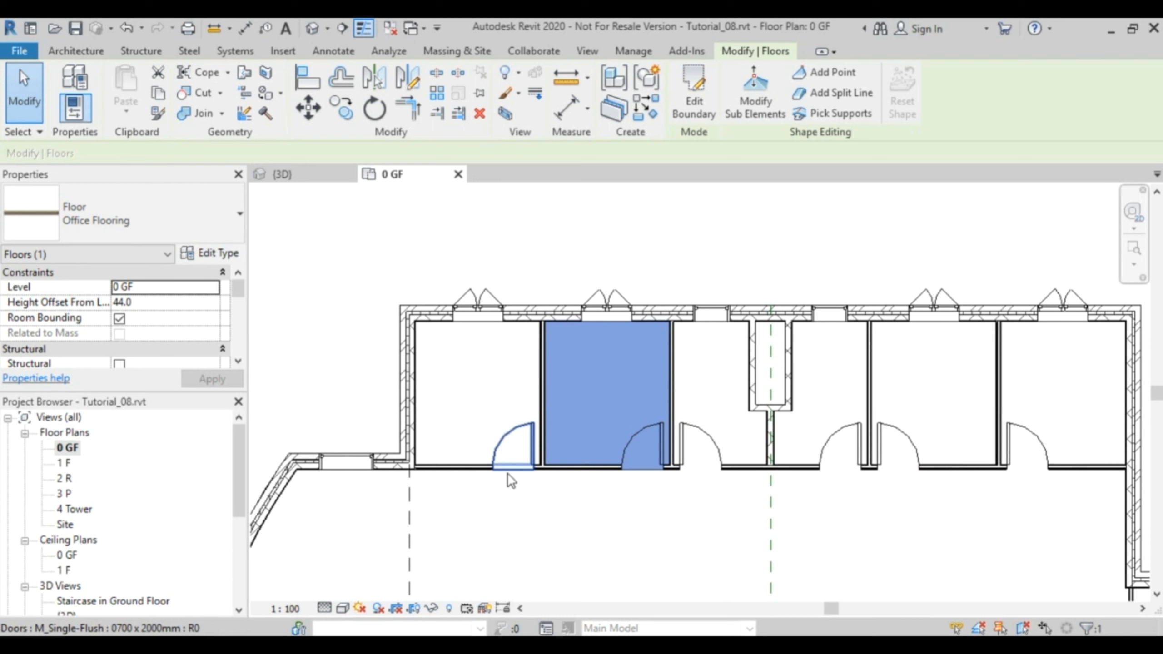
pyautogui.press('Tab')
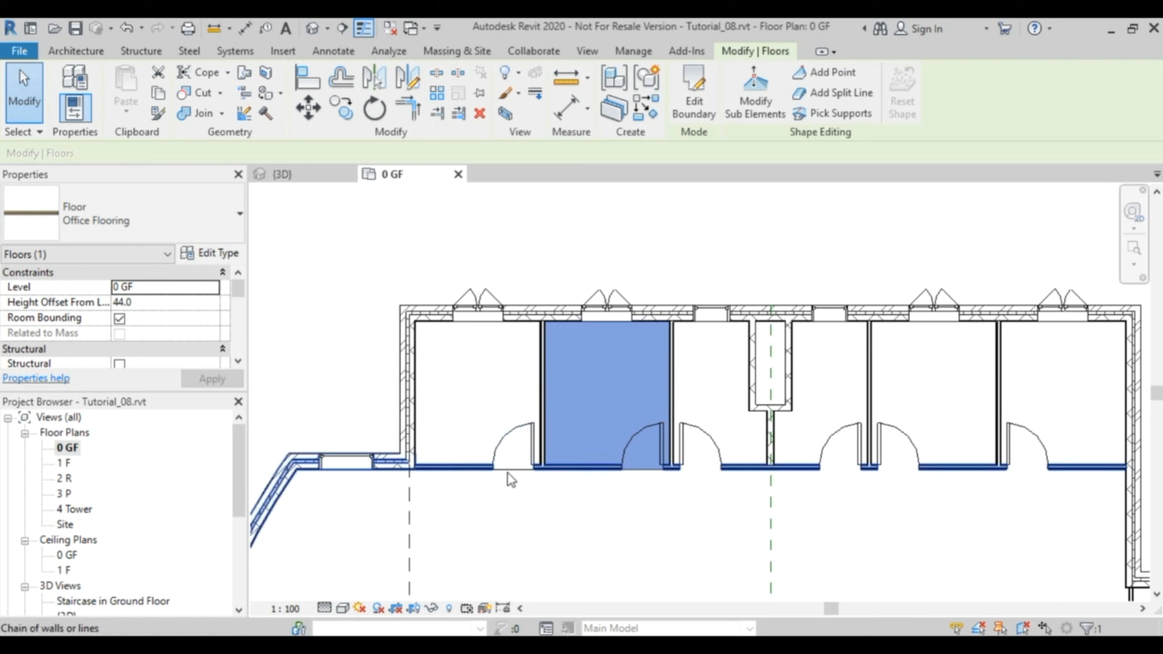
pyautogui.press('Tab')
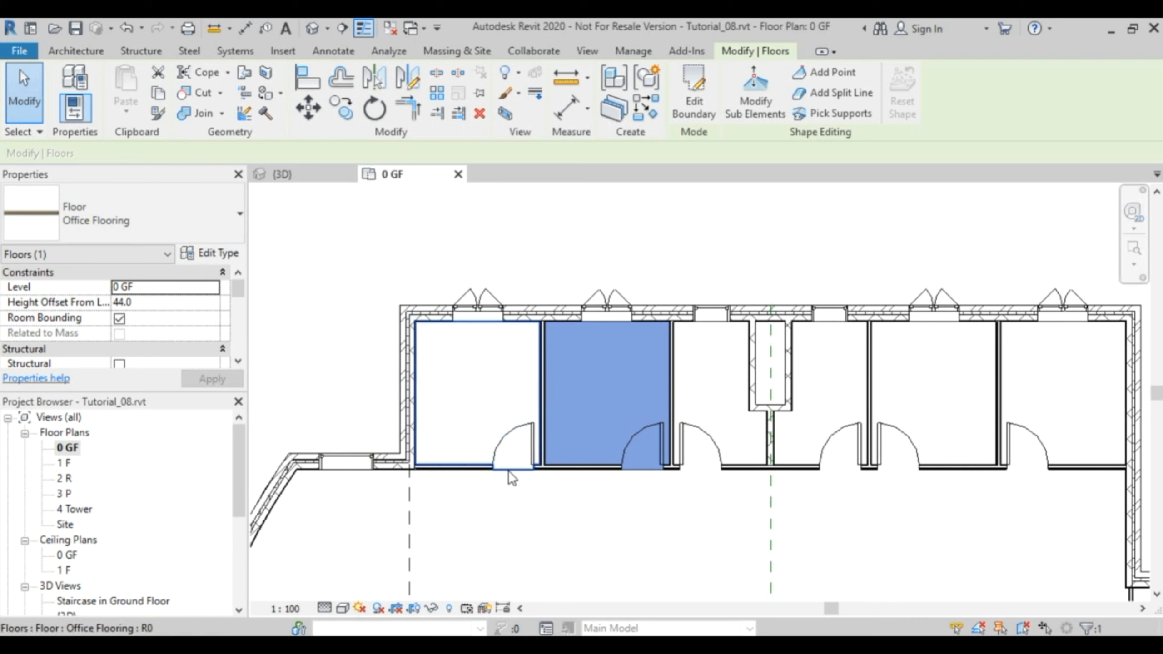
pyautogui.keyDown('ctrl'); pyautogui.click(508, 470); pyautogui.keyUp('ctrl')
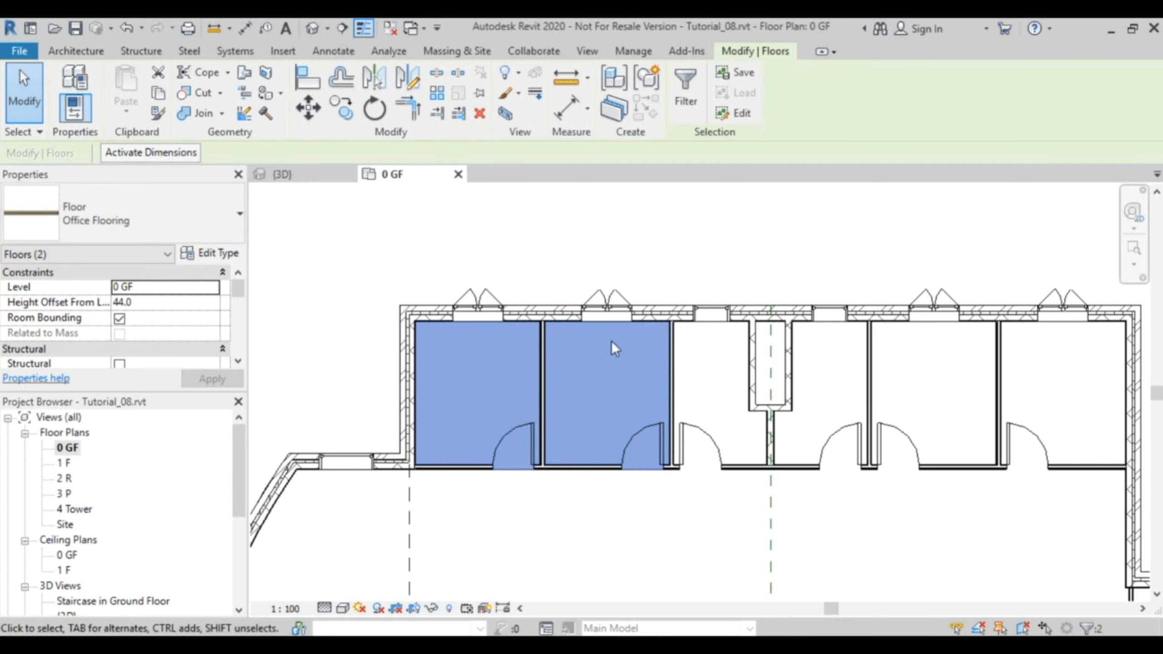
pyautogui.click(378, 81)
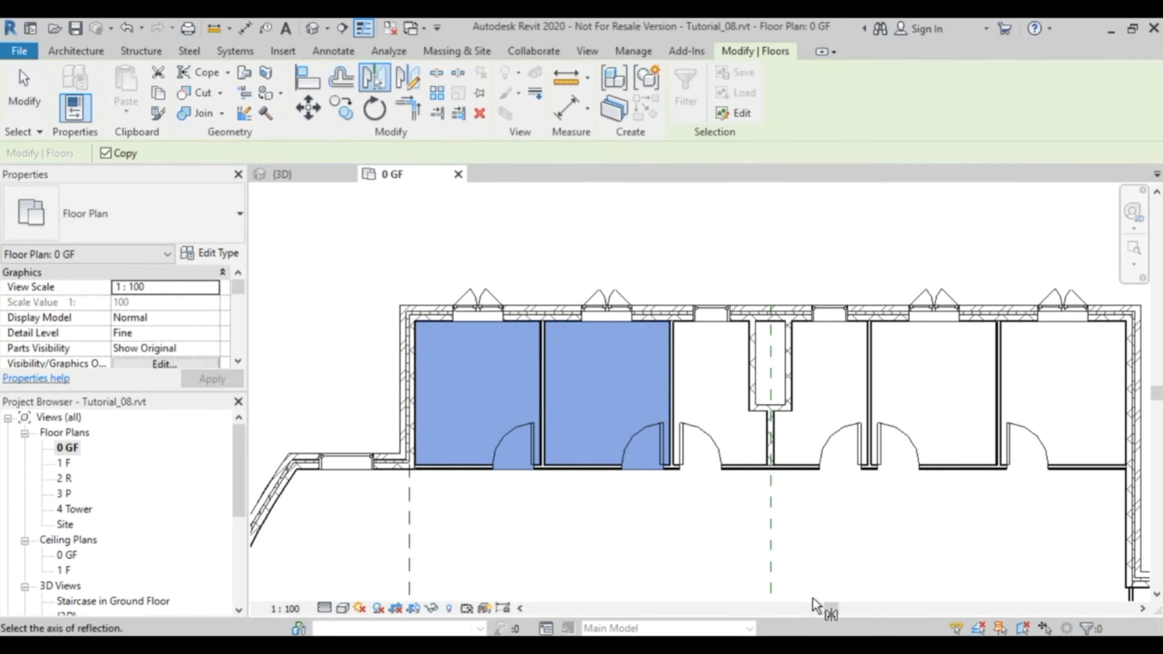
pyautogui.click(771, 540)
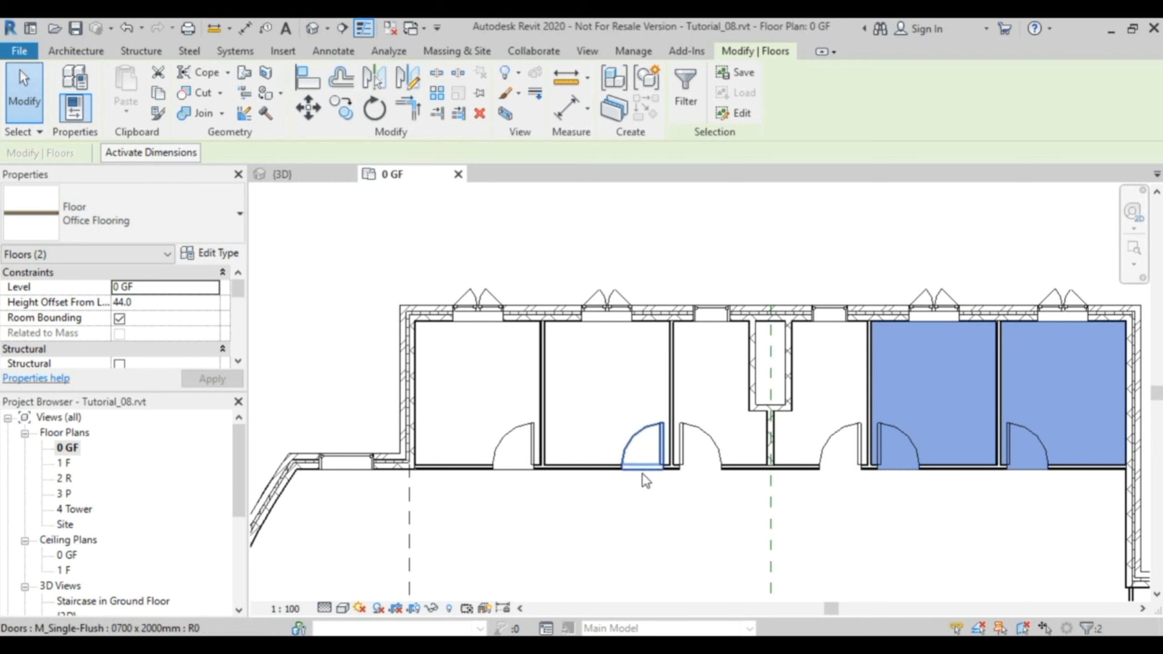
# Add the two original office floors to the selection and mirror all four about the building's central horizontal reference plane.
pyautogui.press('Tab')
pyautogui.press('Tab')
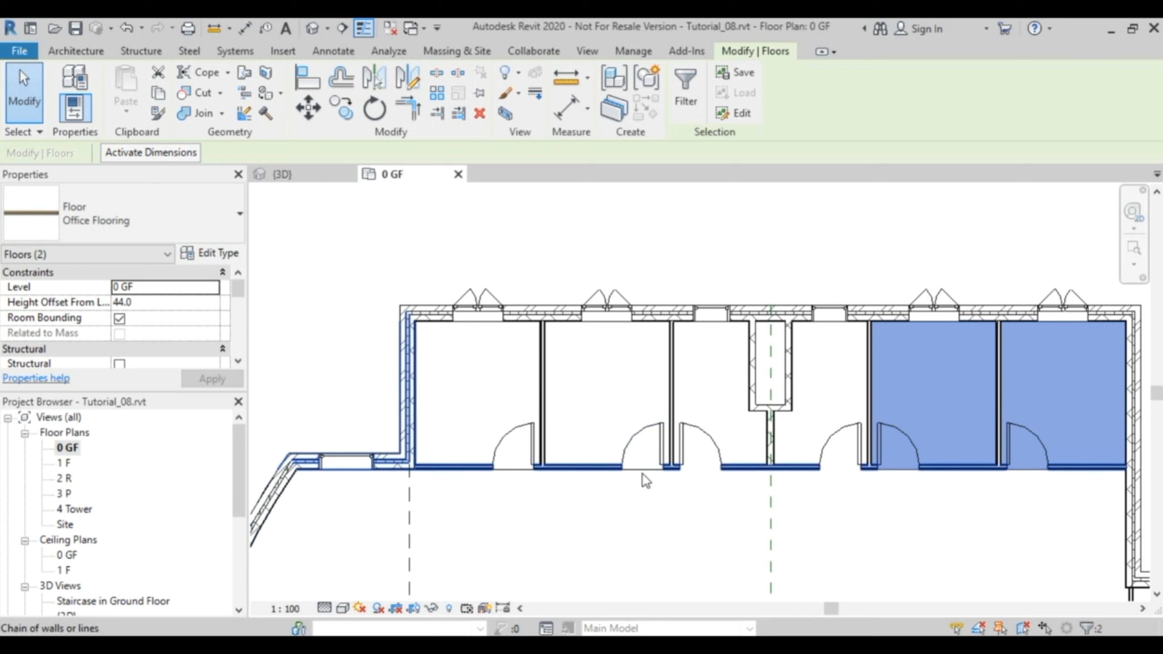
pyautogui.press('Tab')
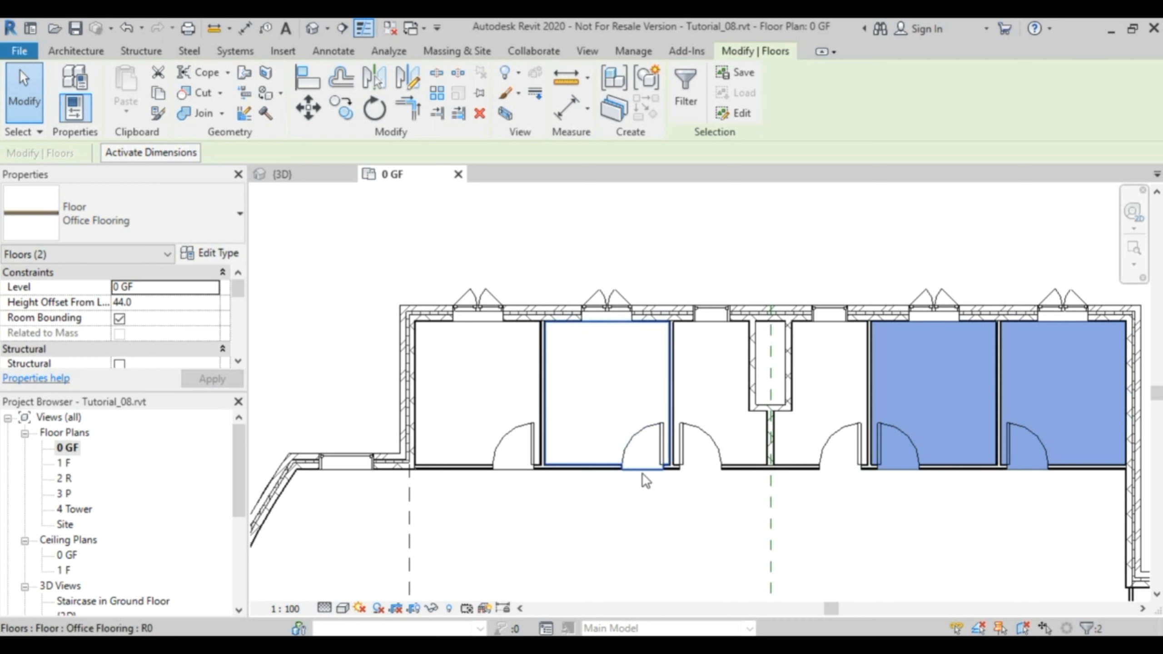
pyautogui.keyDown('ctrl'); pyautogui.click(642, 473); pyautogui.keyUp('ctrl')
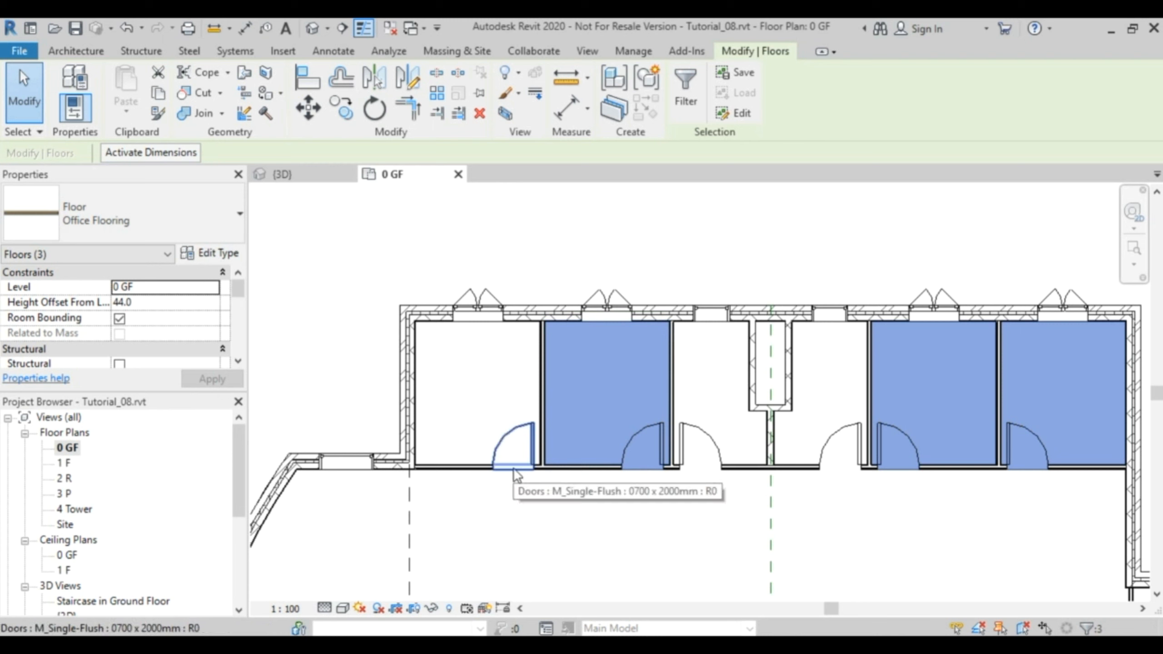
pyautogui.press('Tab')
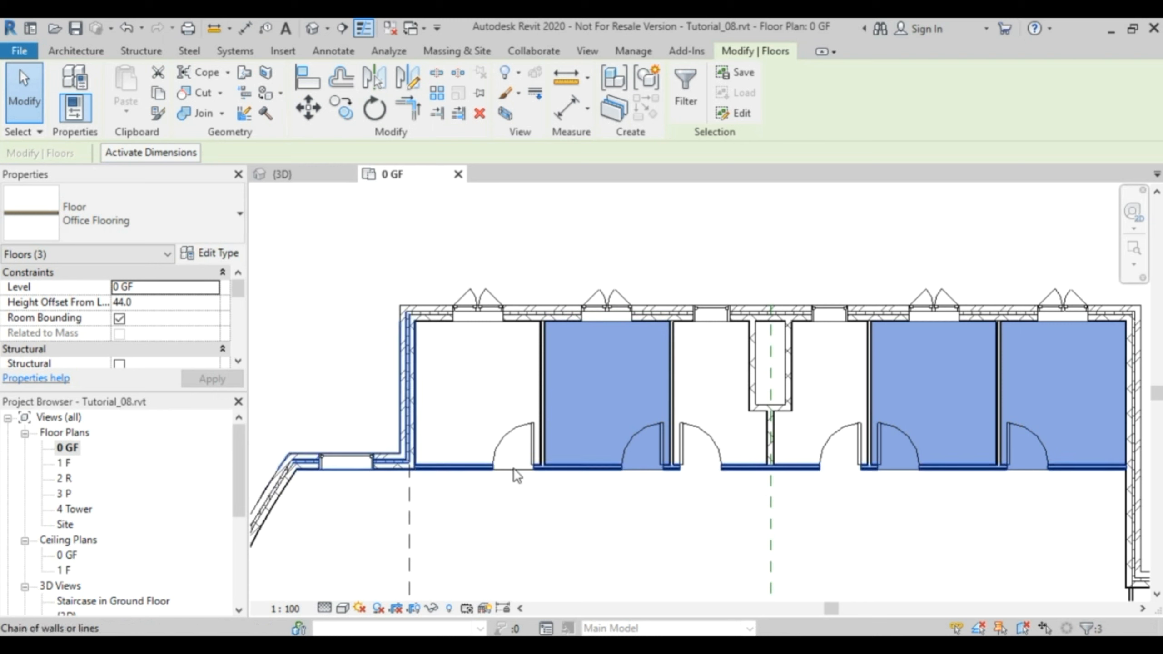
pyautogui.press('Tab')
pyautogui.keyDown('ctrl'); pyautogui.click(515, 469); pyautogui.keyUp('ctrl')
pyautogui.scroll(-3, 787, 555)
pyautogui.moveTo(848, 561); pyautogui.dragTo(682, 340, button='middle')
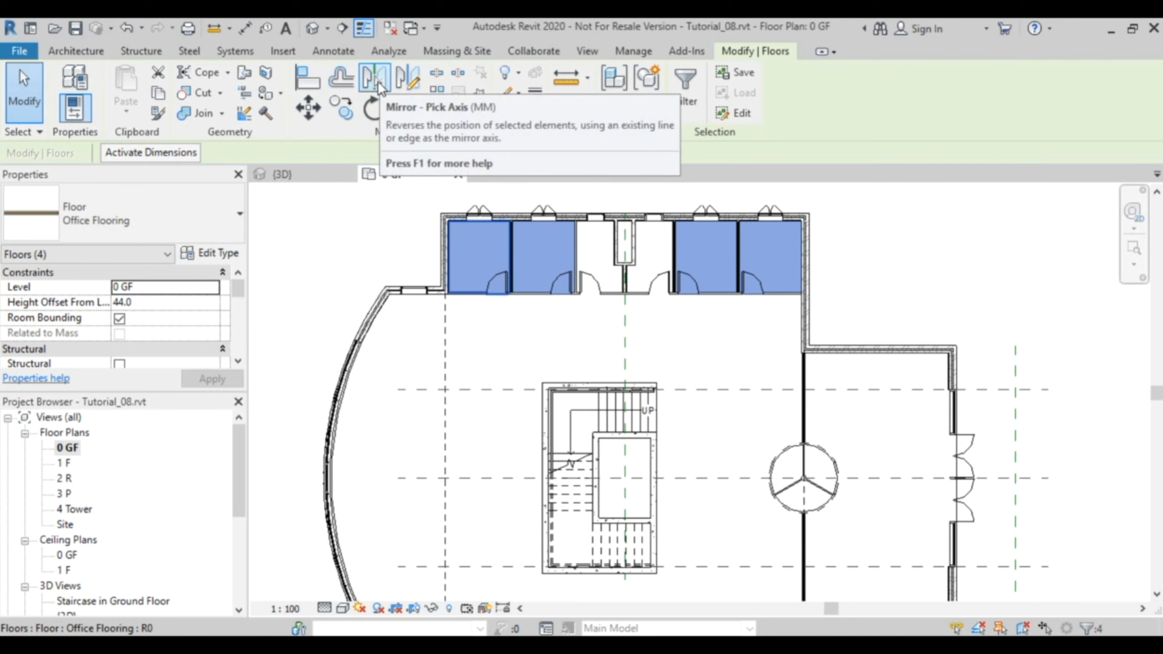
pyautogui.click(378, 88)
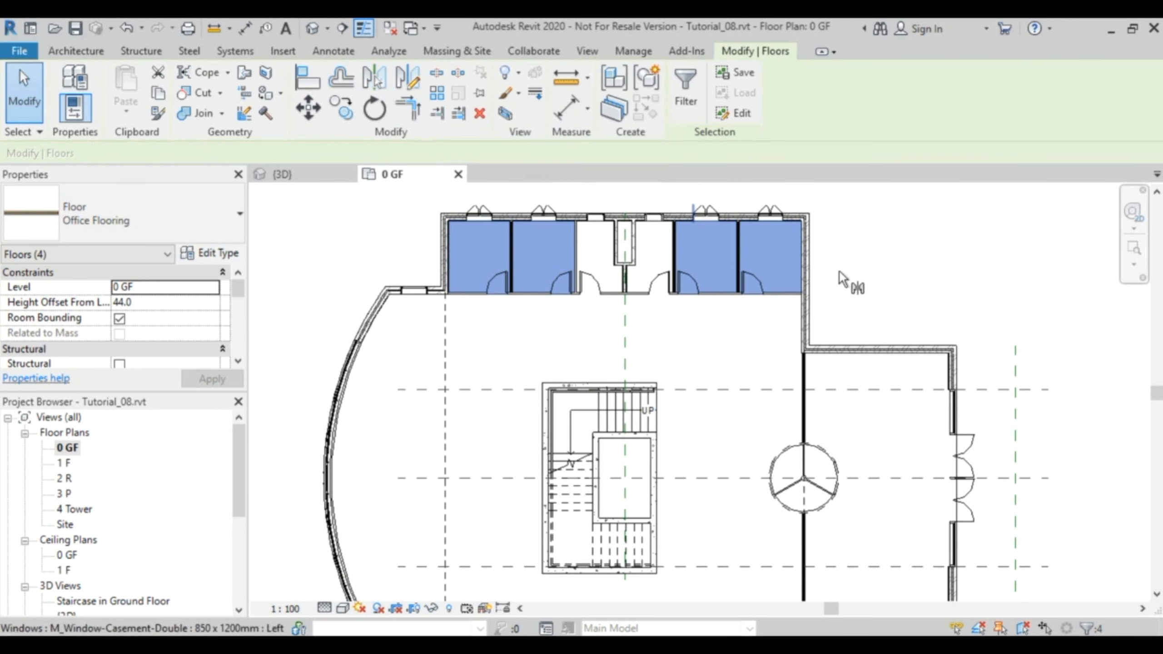
pyautogui.click(996, 486)
pyautogui.moveTo(888, 446); pyautogui.dragTo(880, 309, button='middle')
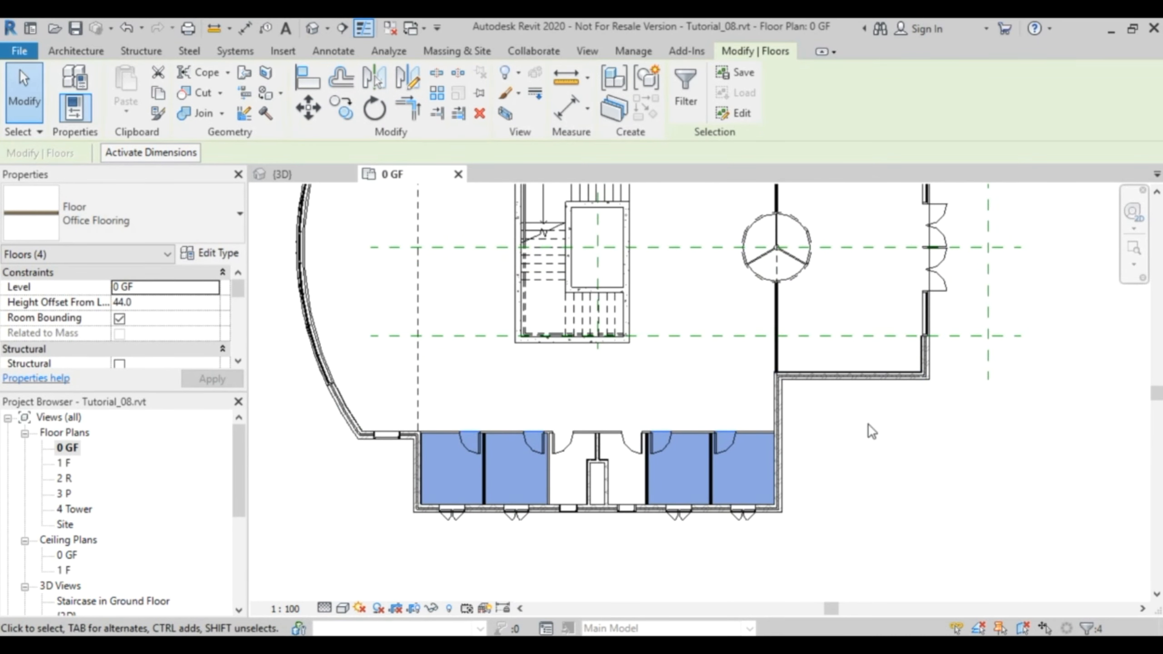
# Change the four selected mirrored floors to the Toilet Flooring type and clear the selection.
pyautogui.moveTo(733, 320); pyautogui.dragTo(757, 480, button='middle')
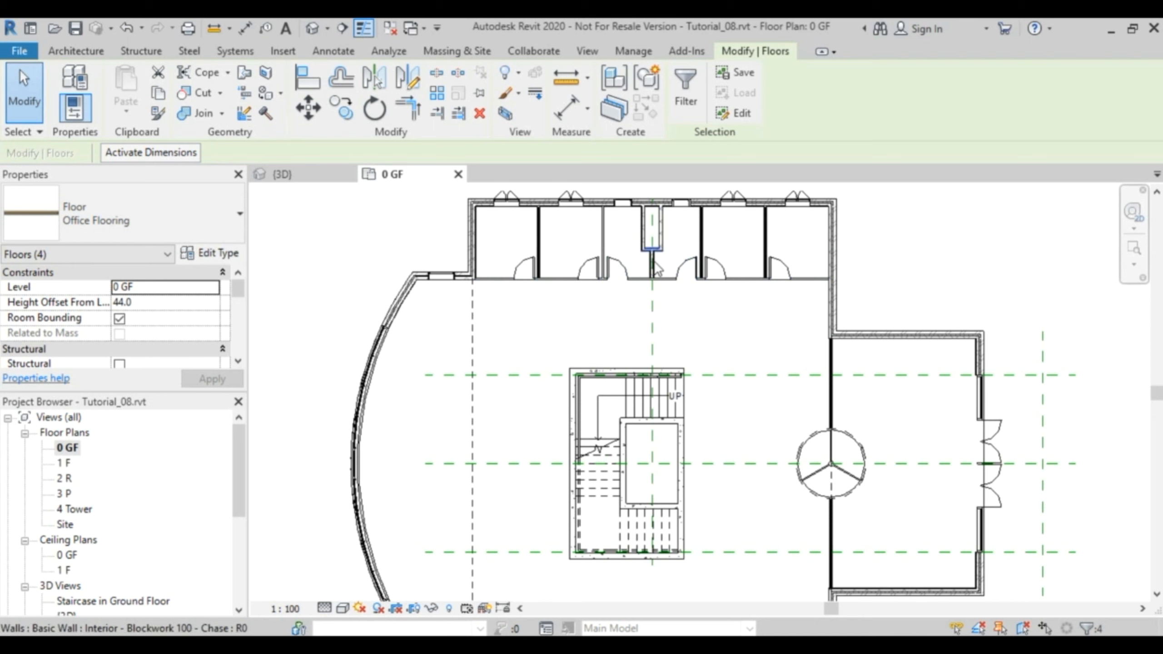
pyautogui.scroll(5, 631, 249)
pyautogui.moveTo(631, 249); pyautogui.dragTo(596, 392, button='middle')
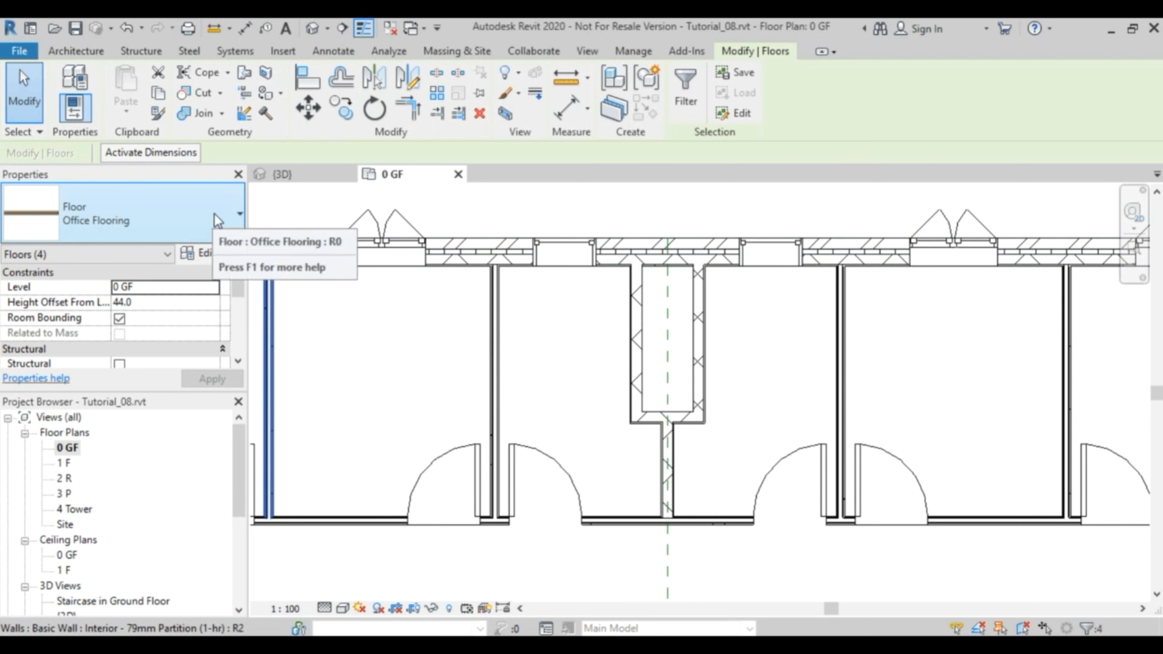
pyautogui.click(230, 212)
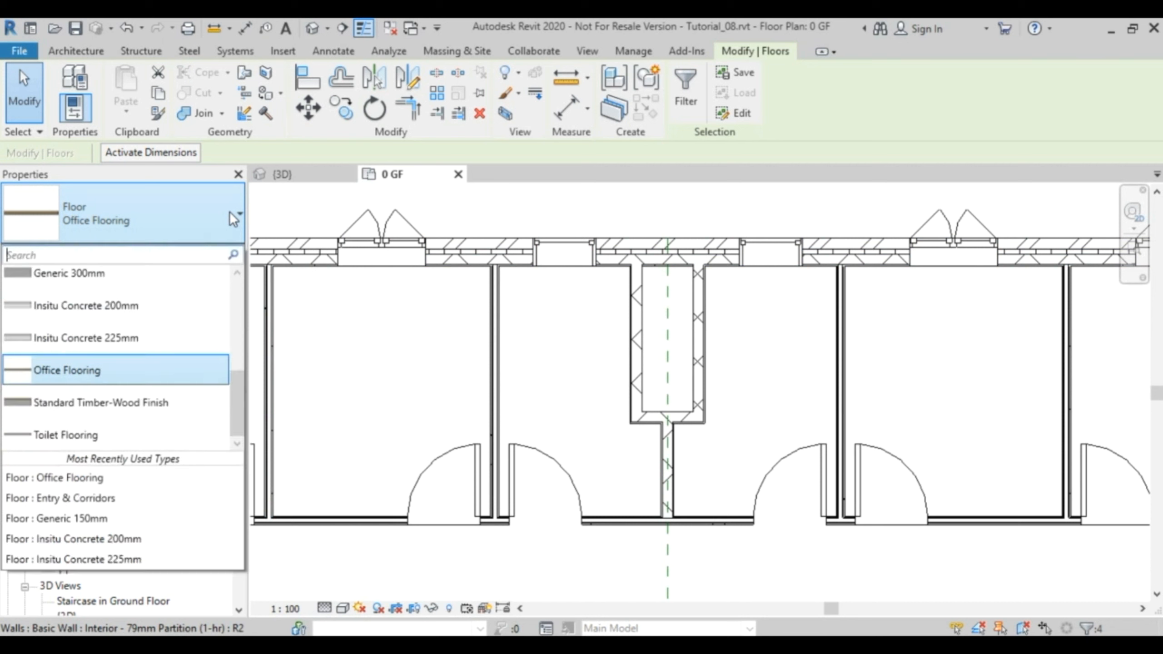
pyautogui.moveTo(236, 396)
pyautogui.mouseDown()
pyautogui.moveTo(238, 363)
pyautogui.moveTo(239, 412)
pyautogui.mouseUp()
pyautogui.click(91, 438)
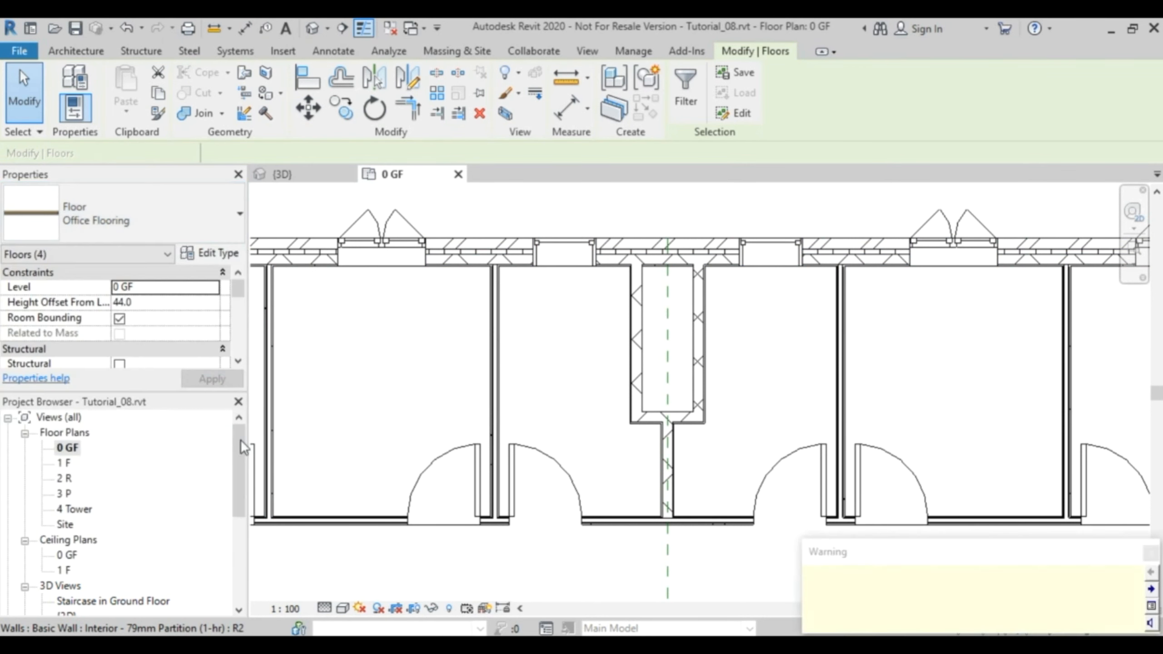
pyautogui.click(1150, 553)
pyautogui.click(758, 334)
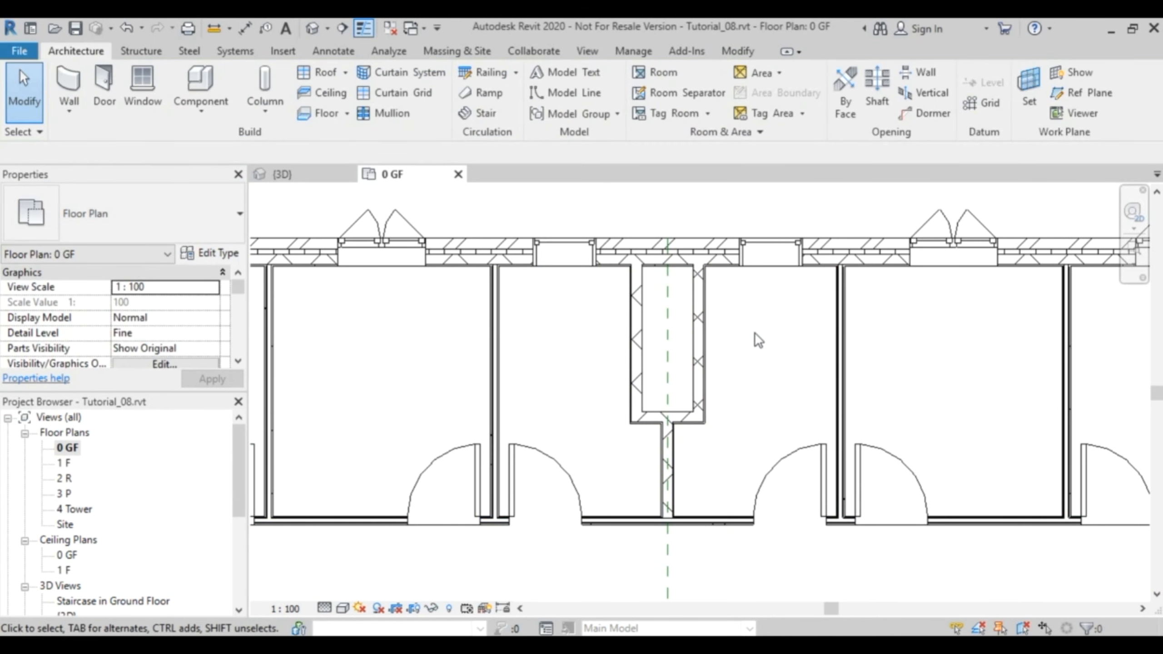
# Start a new architectural floor of the Toilet Flooring type and turn off extending into the wall core.
pyautogui.click(348, 114)
pyautogui.click(348, 139)
pyautogui.click(177, 219)
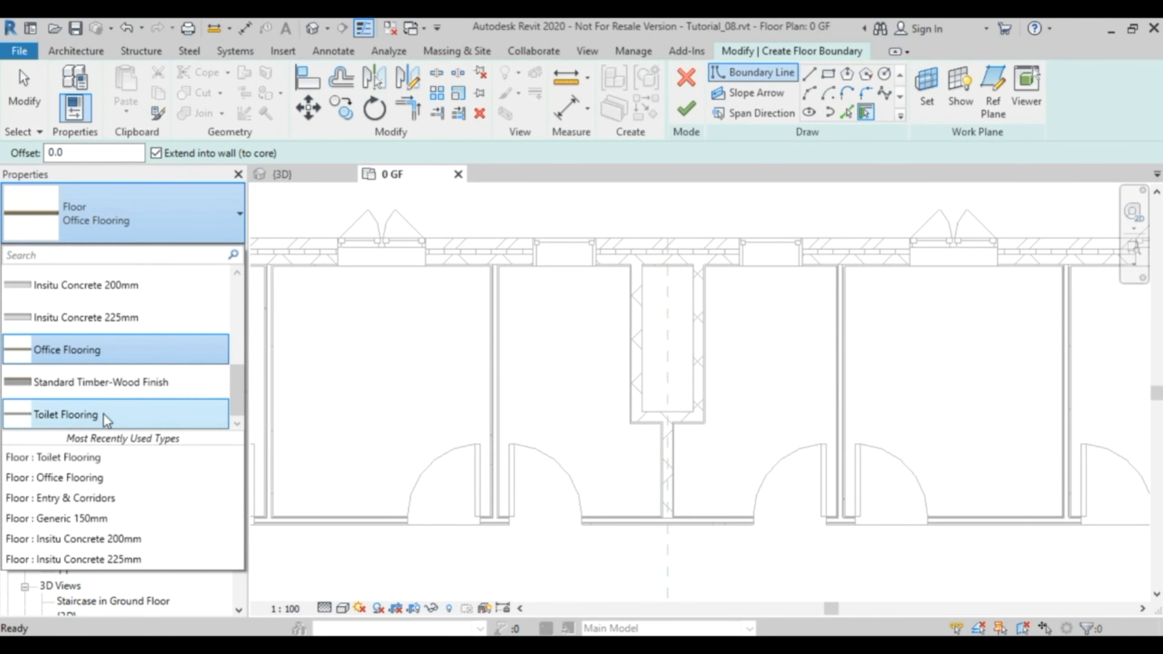
pyautogui.click(104, 414)
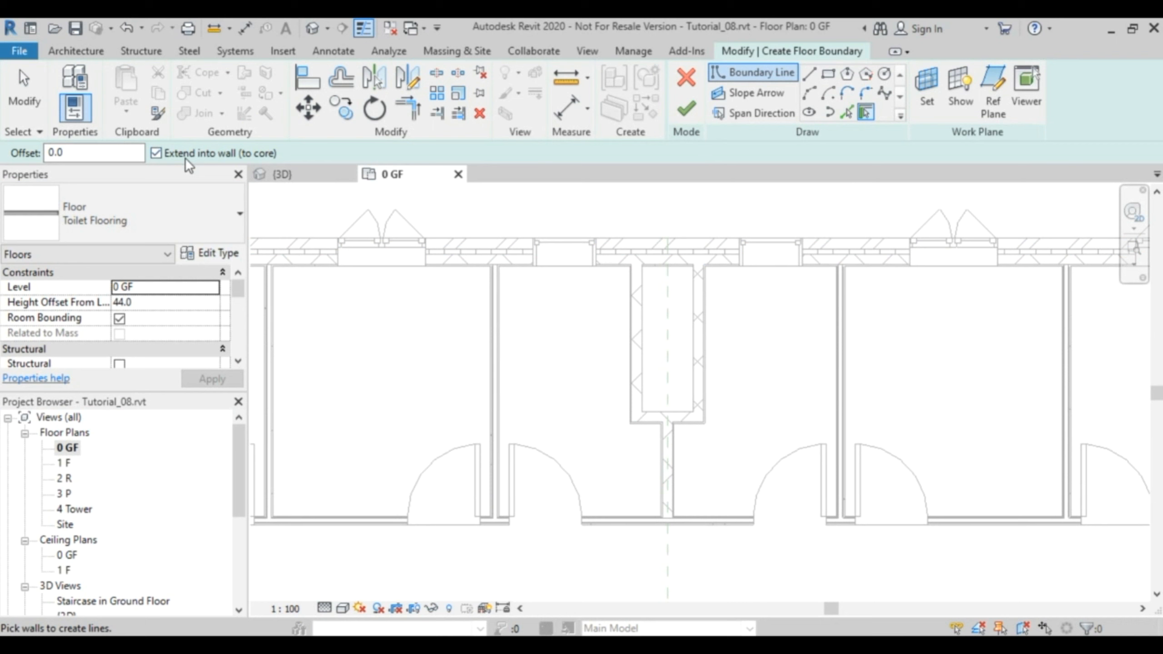
pyautogui.click(156, 152)
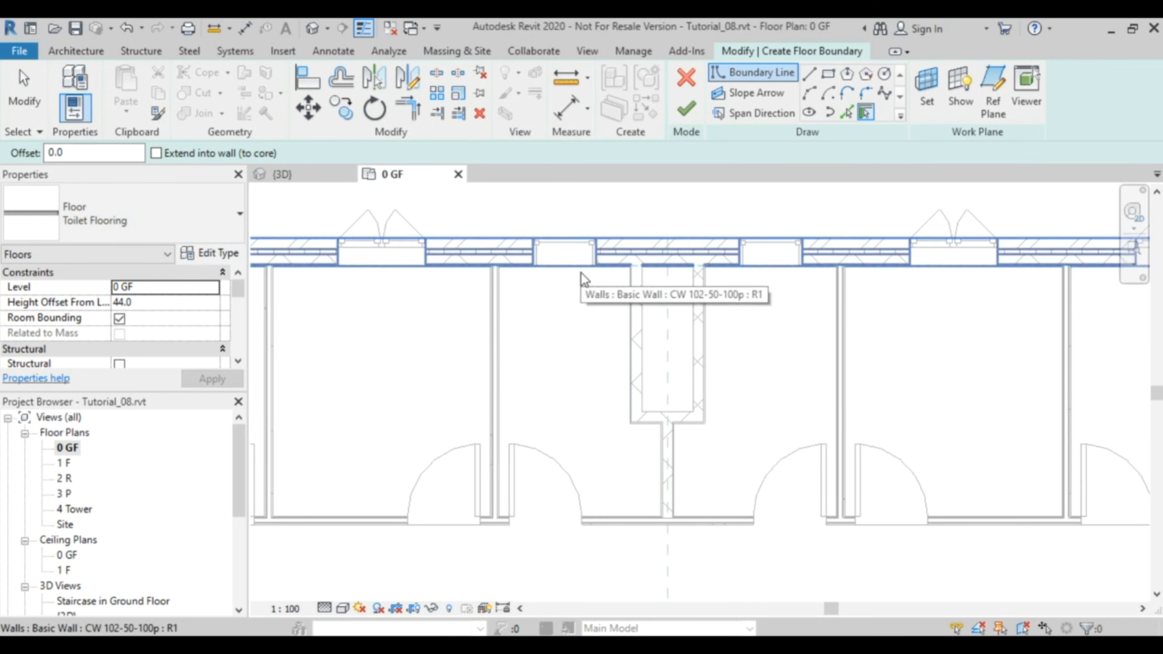
# Pick the corridor wall, middle partition and the shaft's end and side walls as boundary lines for the toilet floor beside the shaft.
pyautogui.click(614, 518)
pyautogui.scroll(3, 668, 490)
pyautogui.click(650, 476)
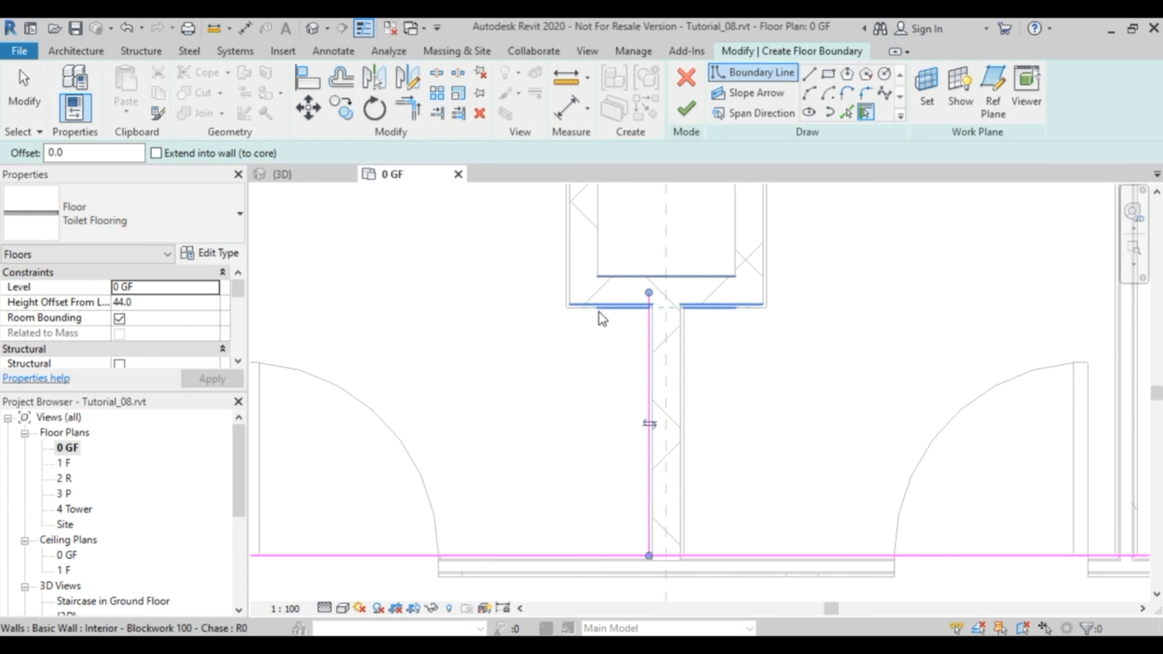
pyautogui.click(600, 313)
pyautogui.scroll(-2, 479, 274)
pyautogui.moveTo(549, 362); pyautogui.dragTo(638, 506, button='middle')
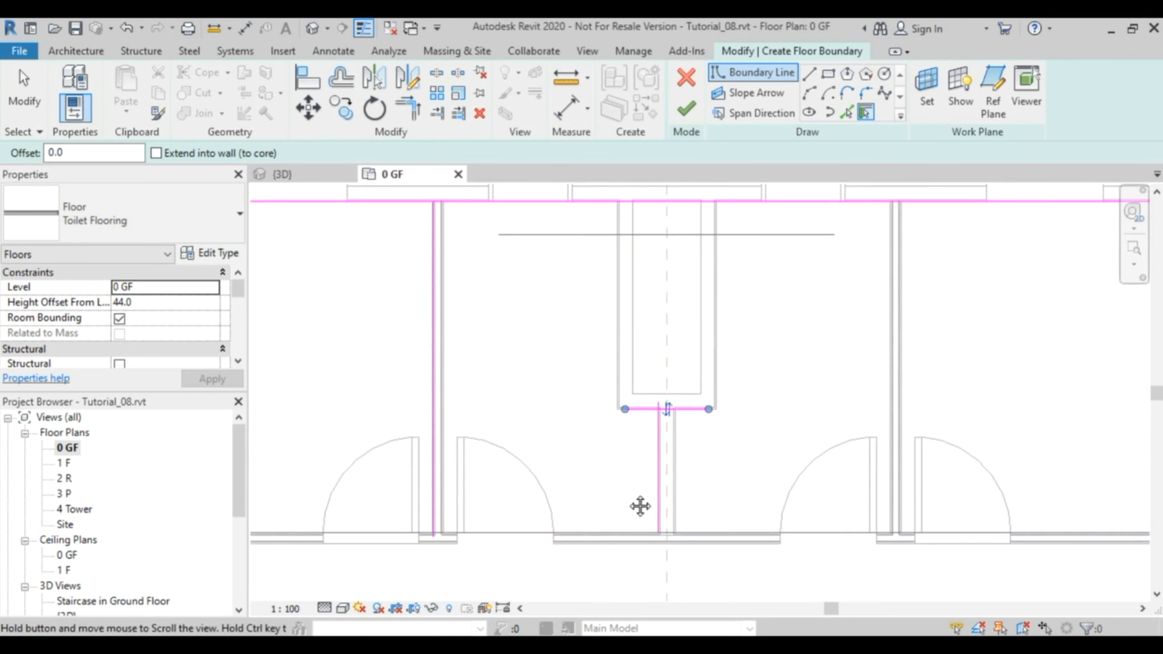
pyautogui.click(610, 352)
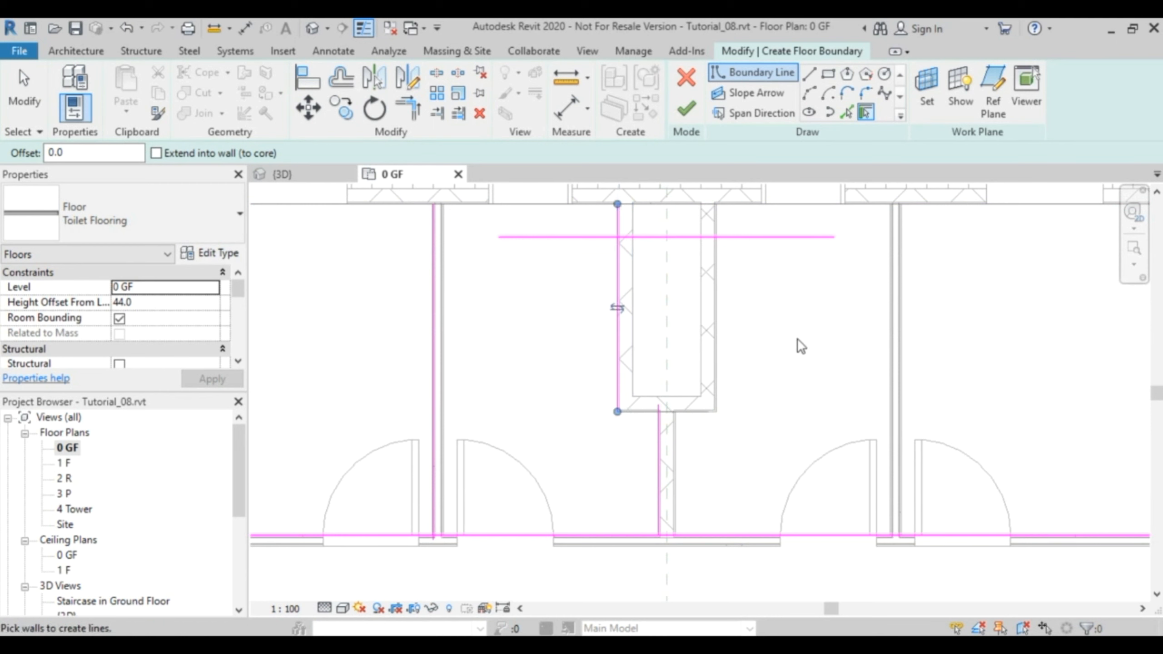
# Trim the floor boundary lines into corners where they meet at the exterior wall, the shaft, the middle partition and the corridor wall.
pyautogui.press('Escape')
pyautogui.press('Escape')
pyautogui.click(409, 111)
pyautogui.click(595, 237)
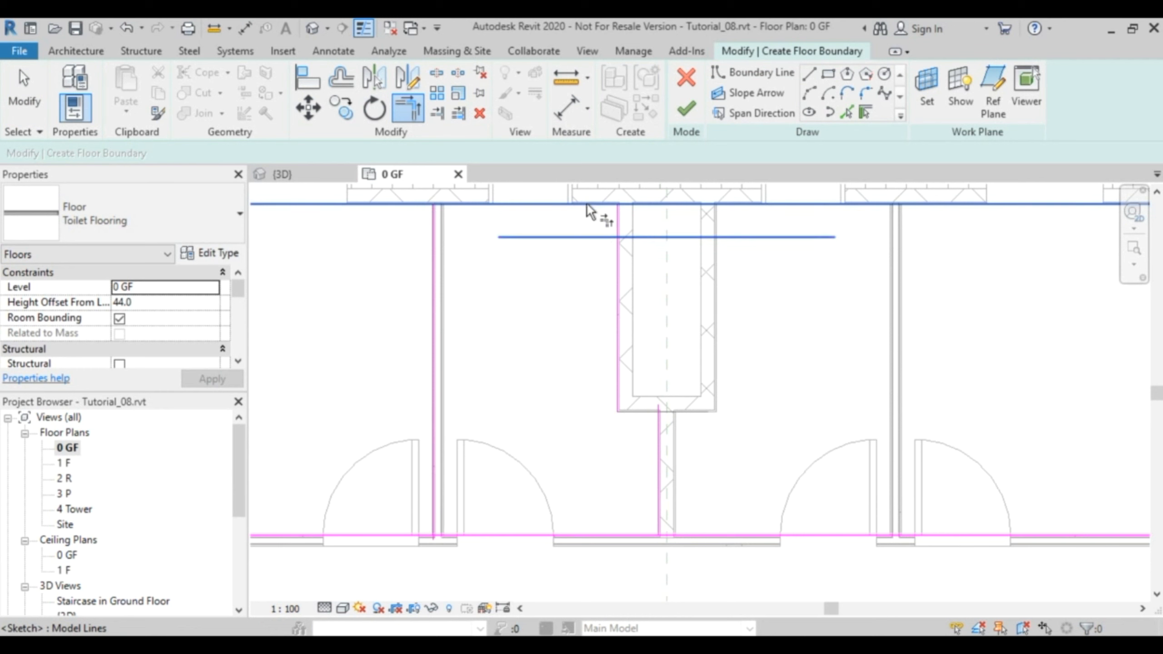
pyautogui.click(614, 300)
pyautogui.click(637, 417)
pyautogui.click(660, 460)
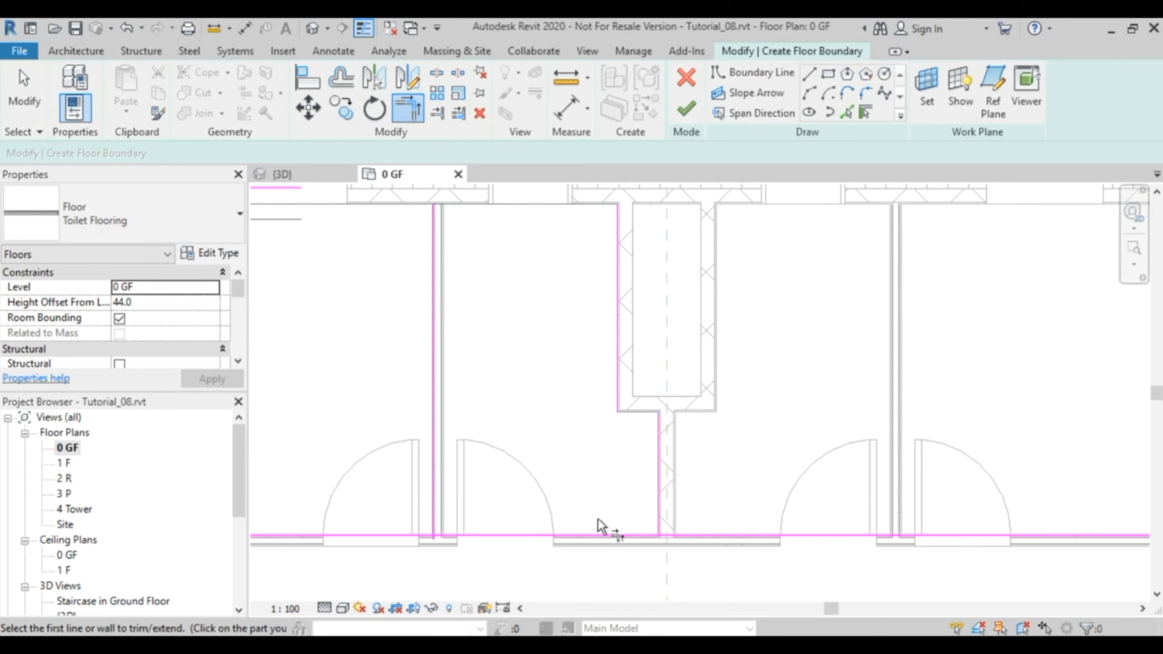
pyautogui.click(618, 535)
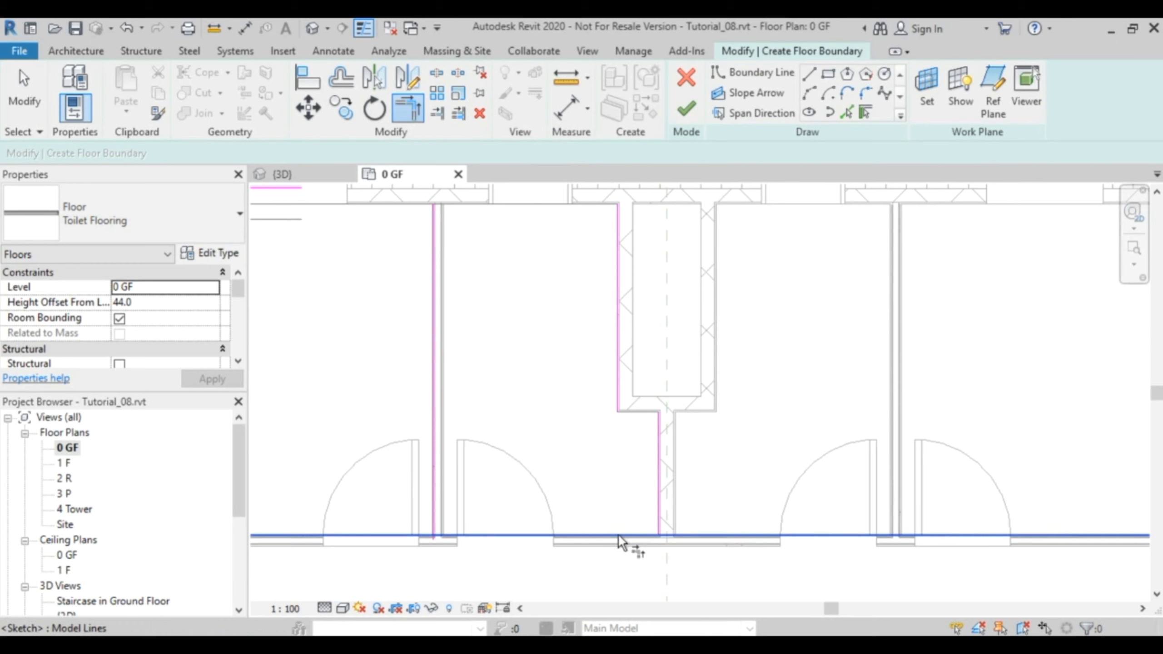
pyautogui.click(658, 512)
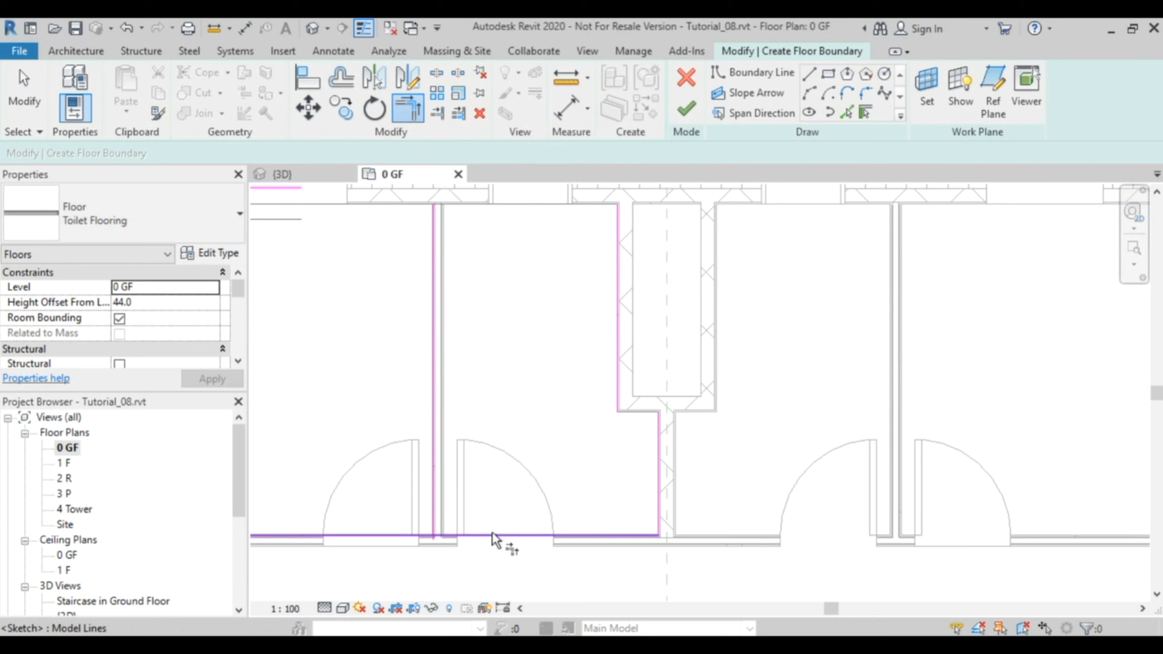
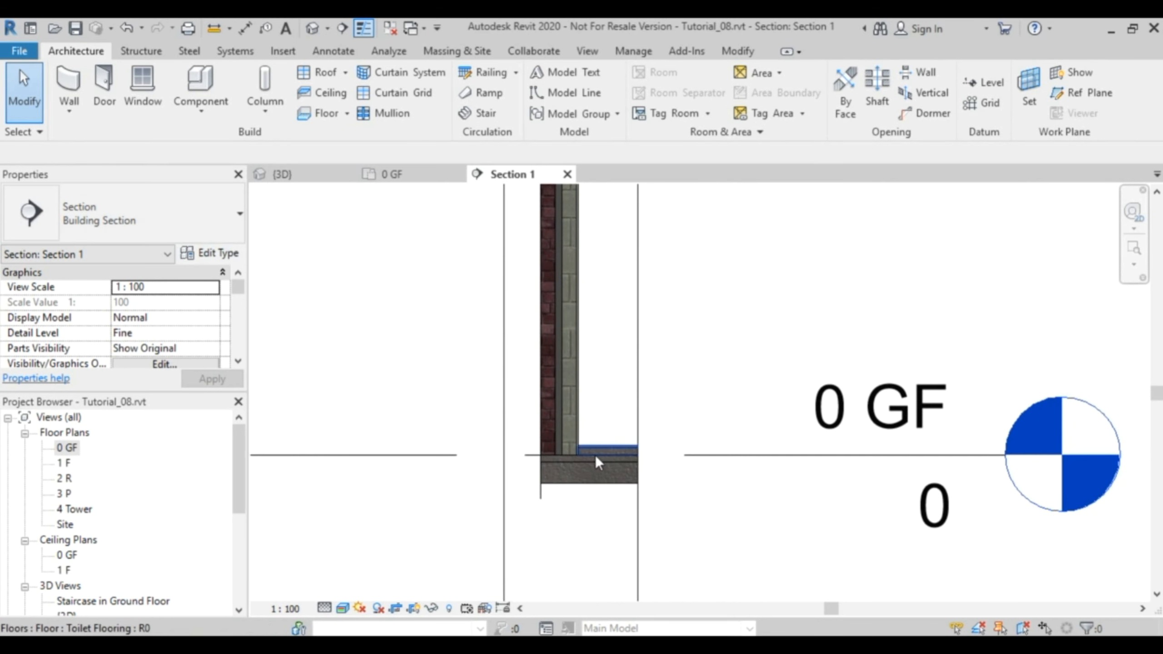
# Examine the wall and floor build-up across the levels in Section 1, and return to the toilet rooms on the 0 GF plan.
pyautogui.scroll(-6, 614, 445)
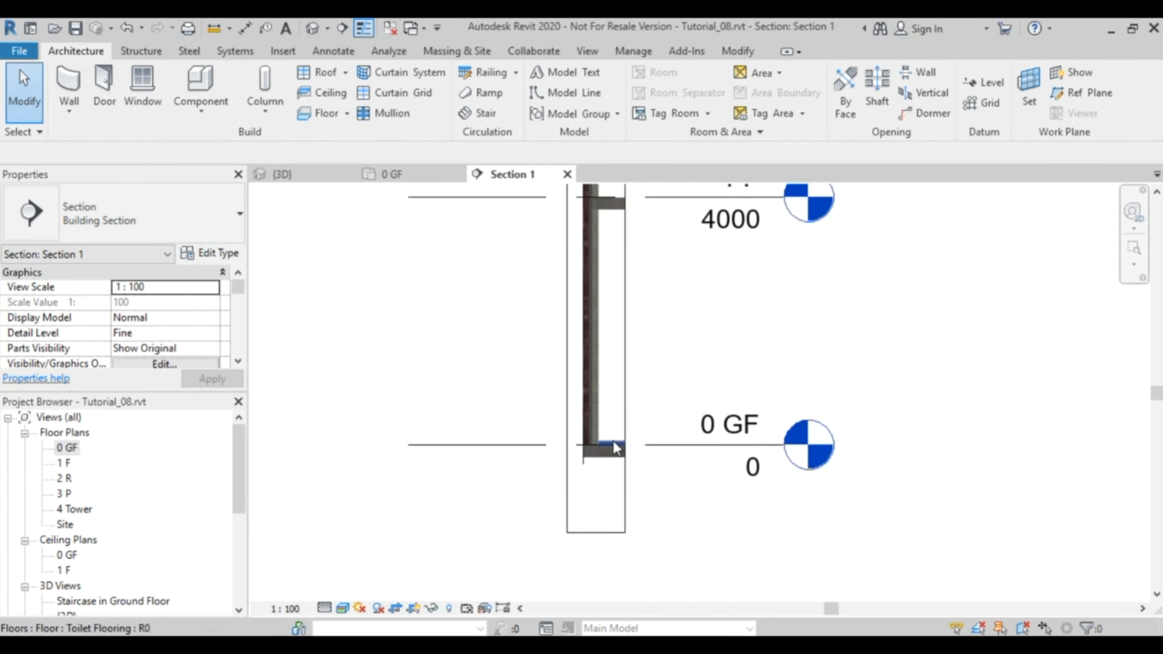
pyautogui.moveTo(635, 351); pyautogui.dragTo(649, 483, button='middle')
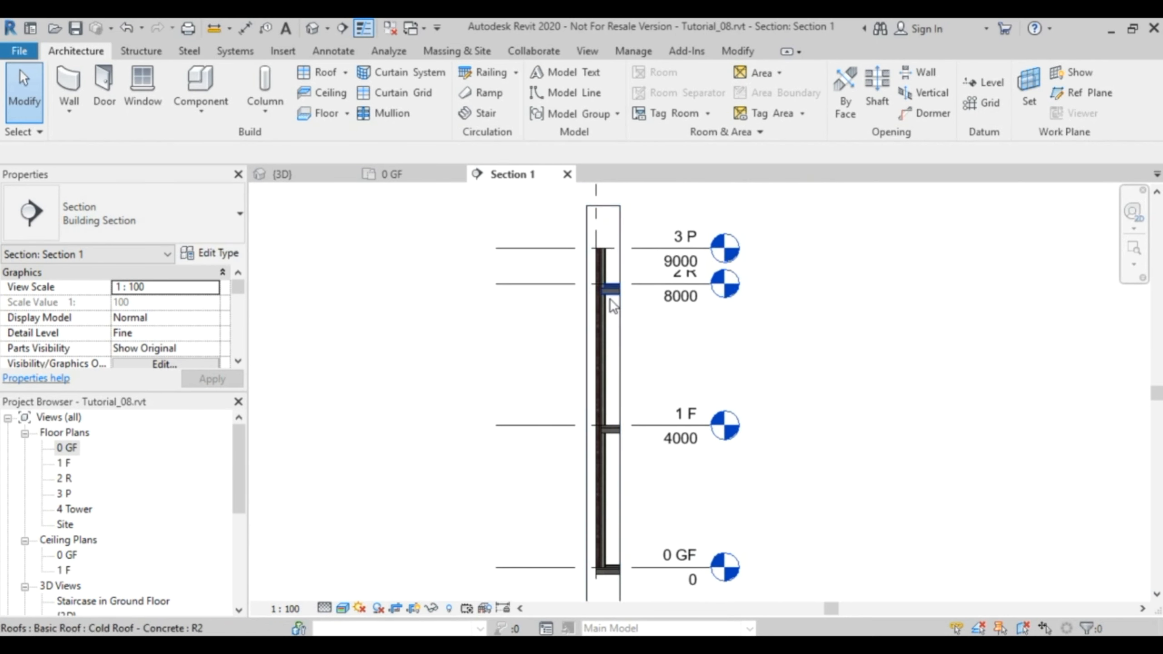
pyautogui.scroll(6, 616, 297)
pyautogui.scroll(-5, 619, 297)
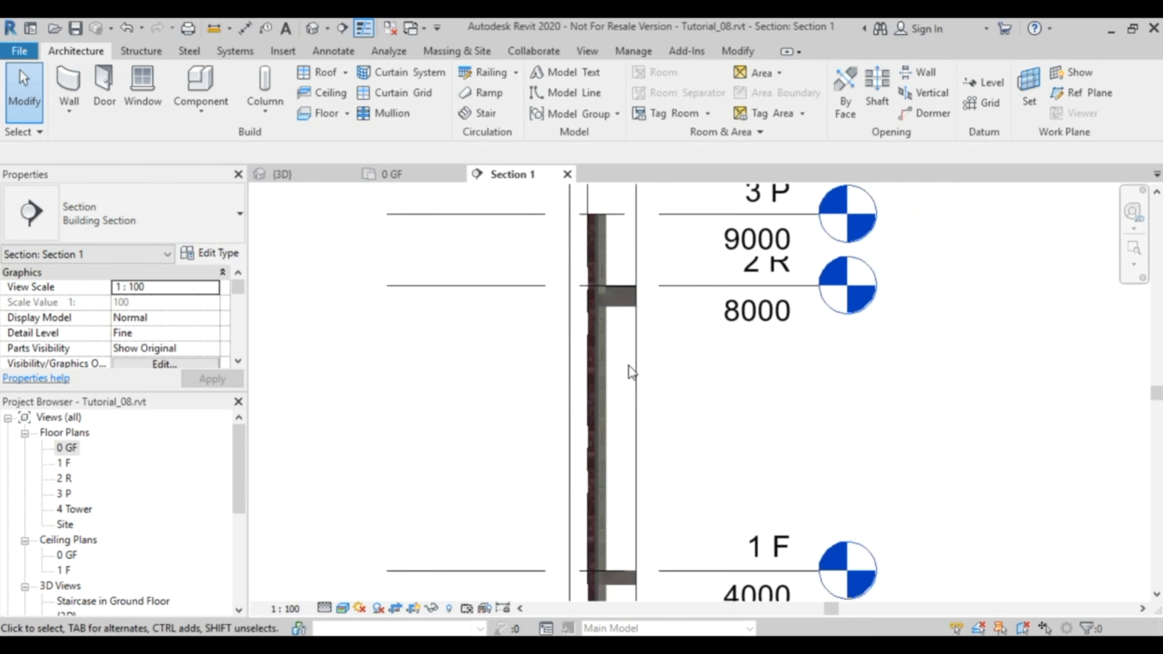
pyautogui.moveTo(597, 389); pyautogui.dragTo(663, 469, button='middle')
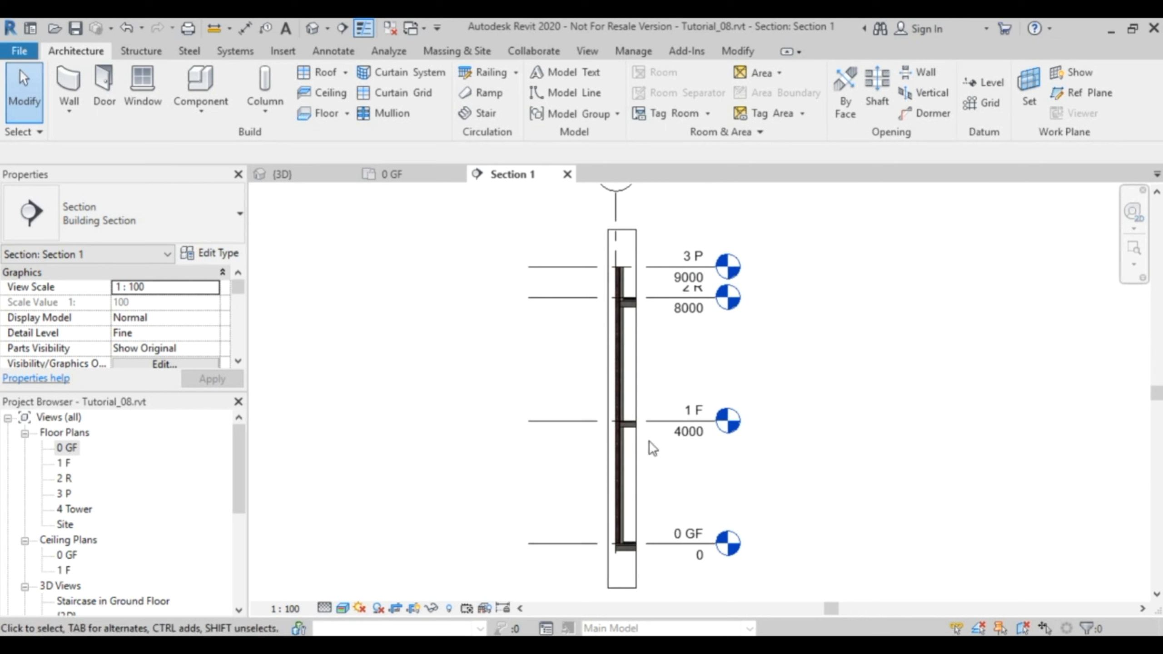
pyautogui.click(397, 173)
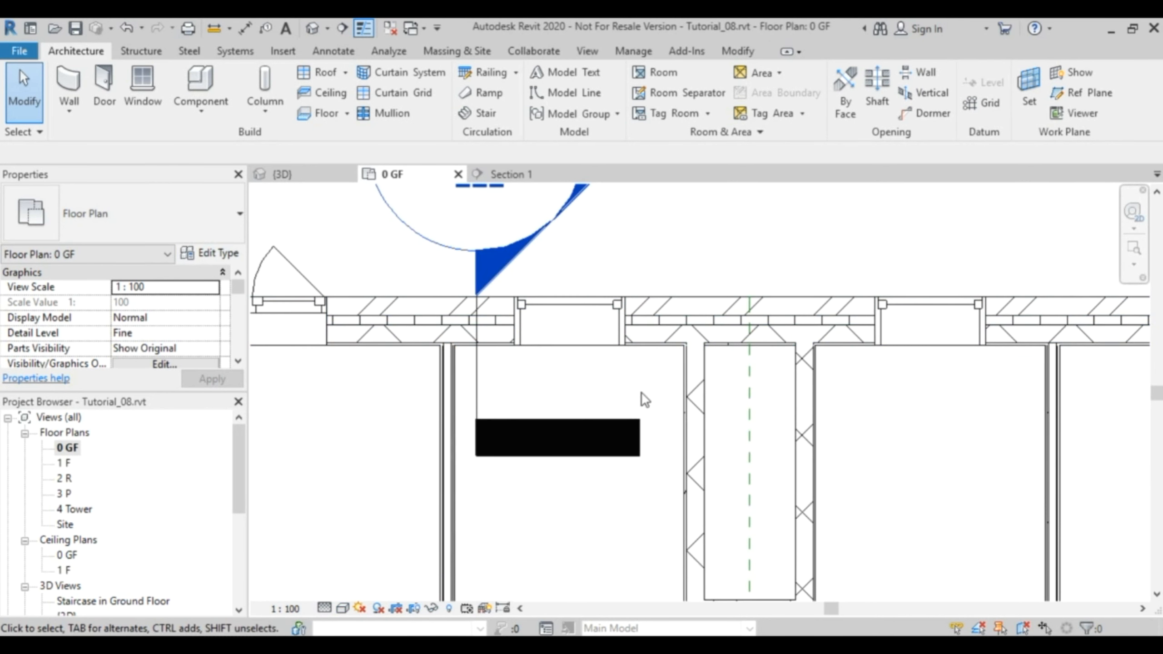
pyautogui.scroll(-5, 641, 393)
pyautogui.moveTo(740, 553); pyautogui.dragTo(689, 455, button='middle')
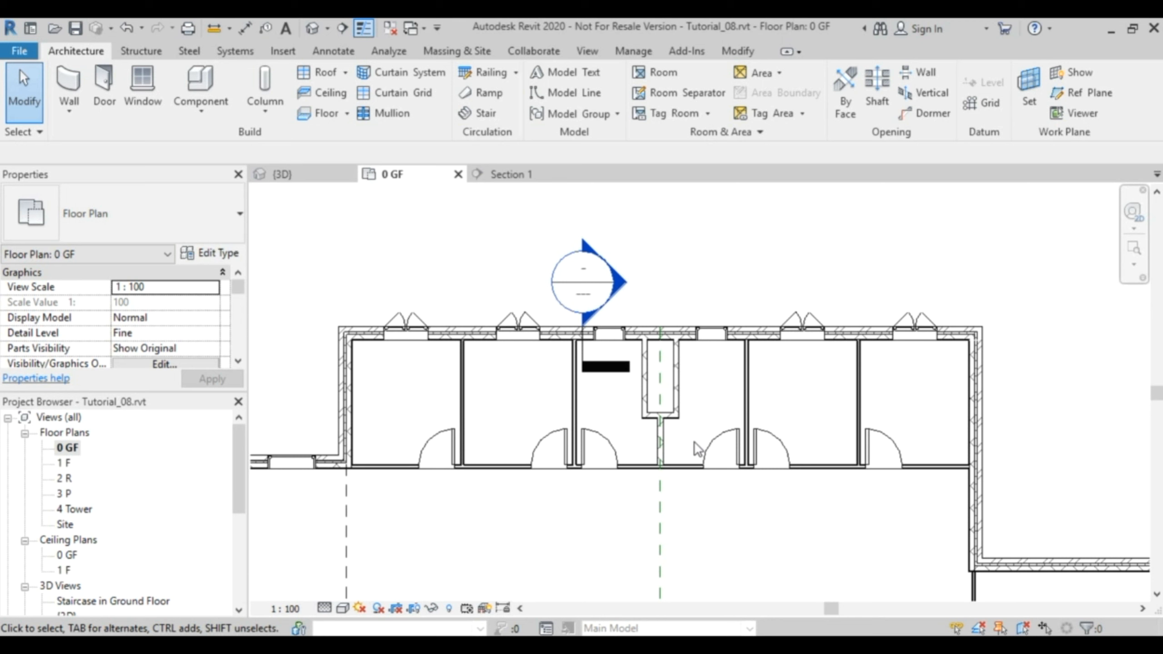
pyautogui.scroll(5, 607, 383)
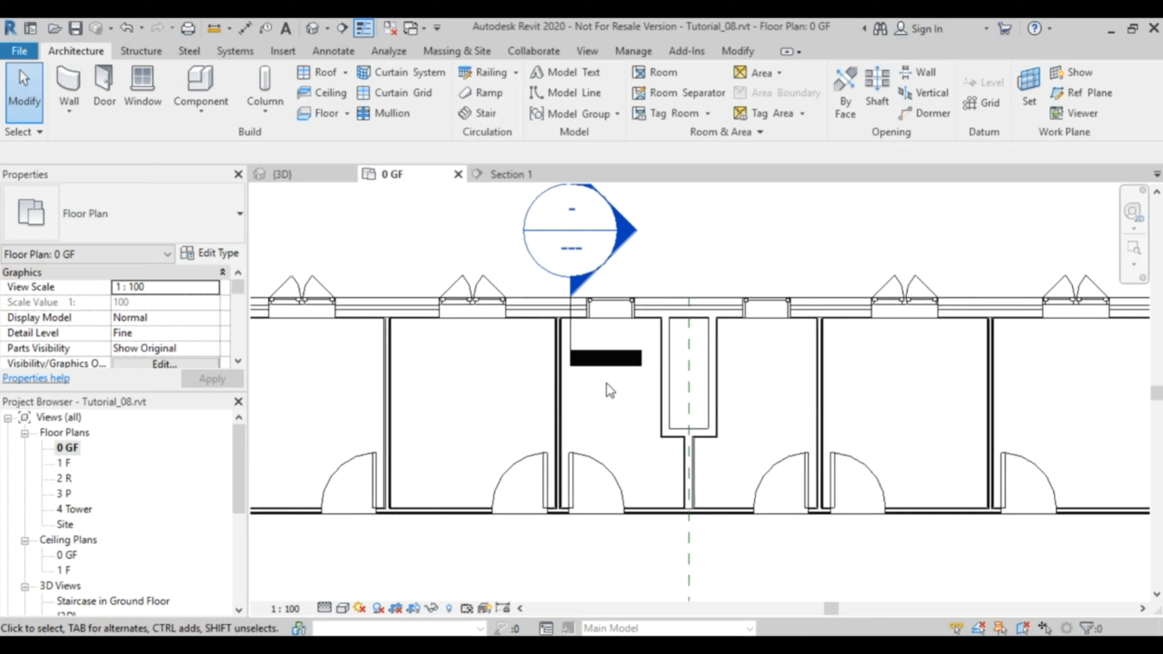
pyautogui.moveTo(652, 411); pyautogui.dragTo(640, 390, button='middle')
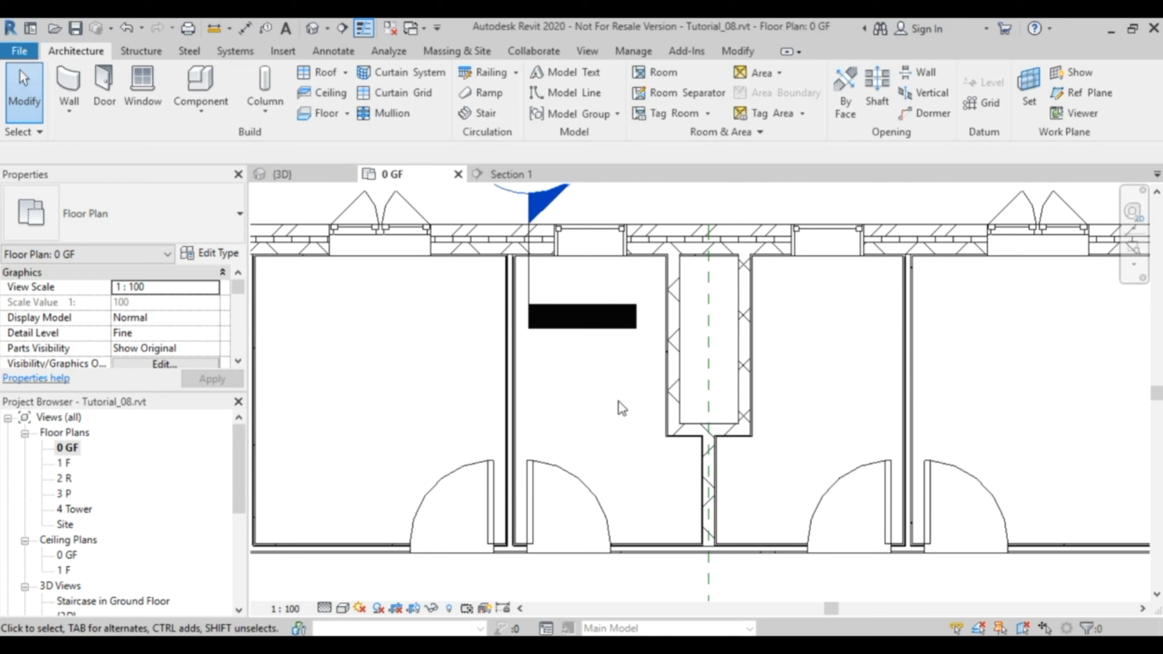
pyautogui.moveTo(643, 390); pyautogui.dragTo(634, 407, button='middle')
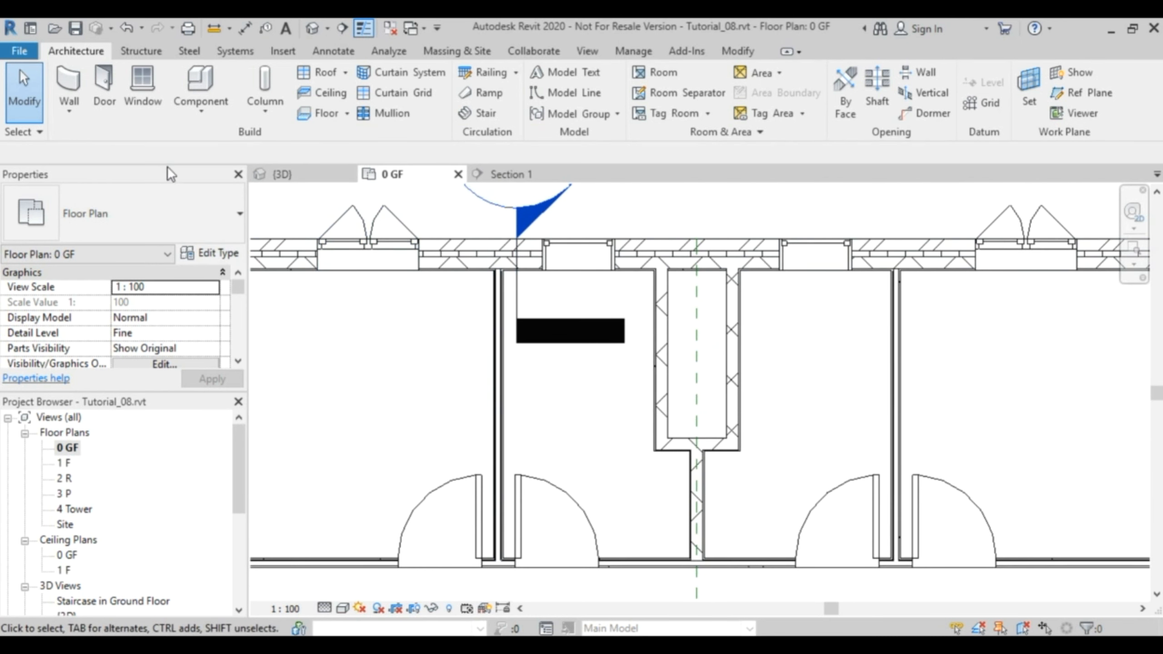
# Start a new architectural wall and choose the Basic Wall type Generic - 200mm.
pyautogui.click(68, 108)
pyautogui.click(92, 140)
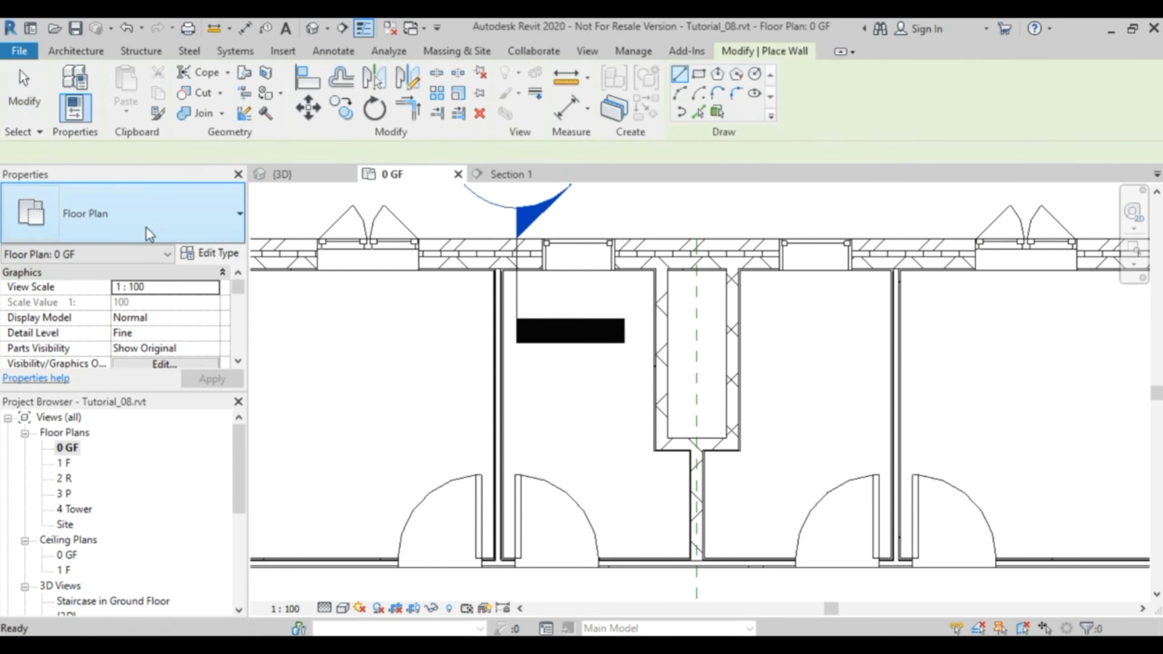
pyautogui.click(214, 215)
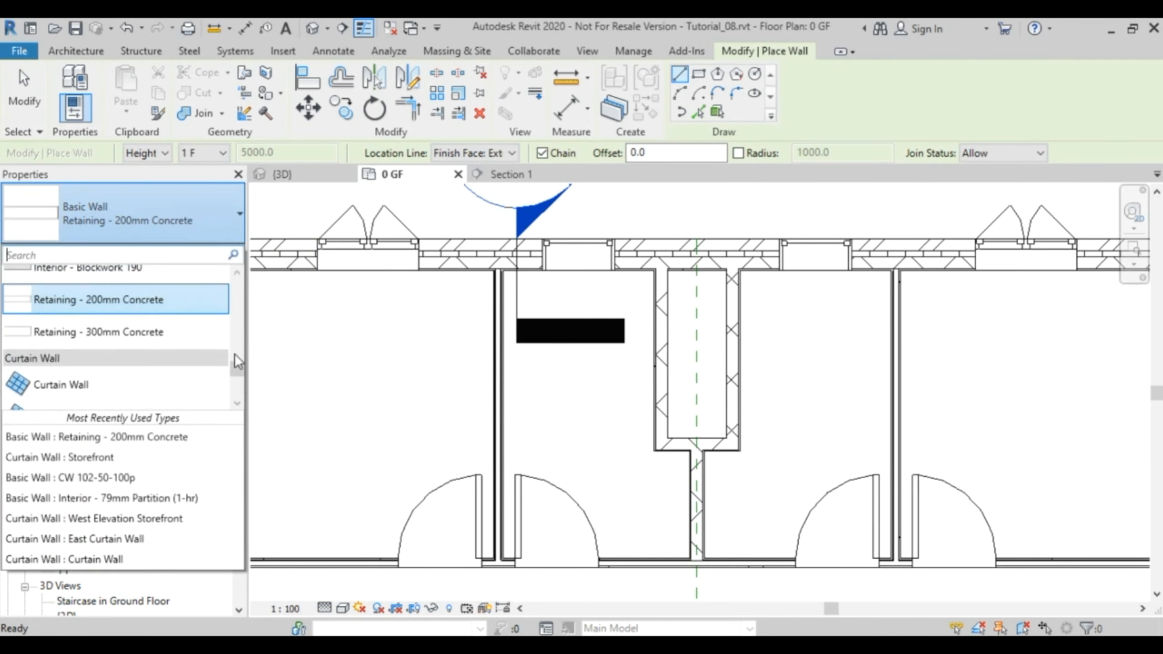
pyautogui.moveTo(237, 366); pyautogui.dragTo(242, 322)
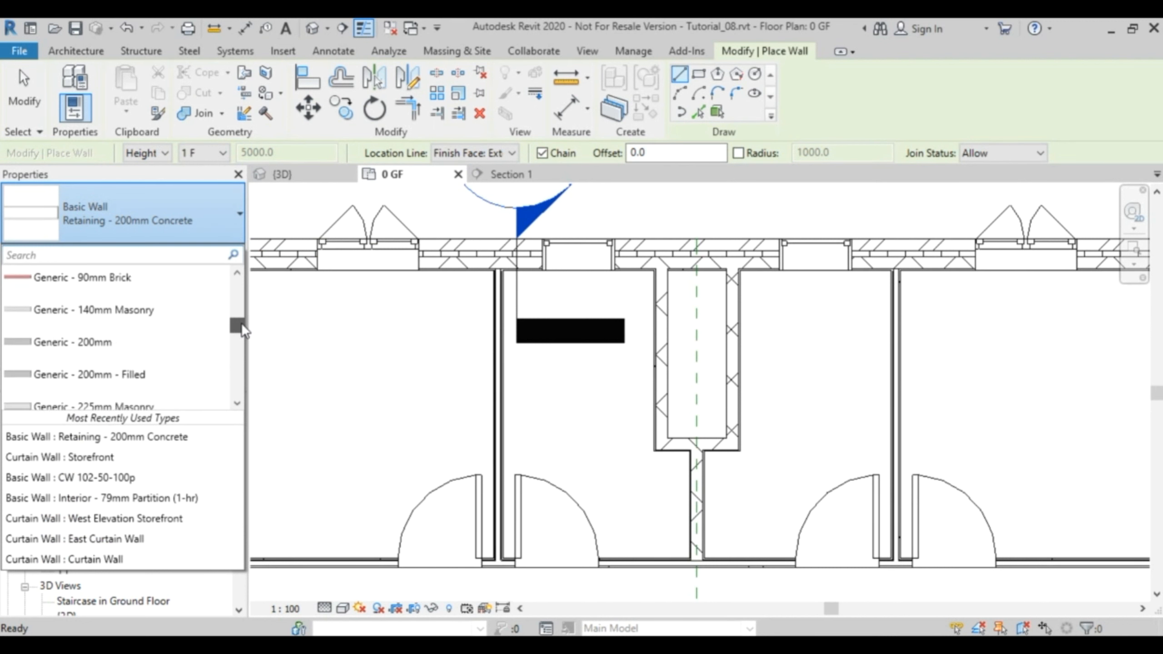
pyautogui.click(82, 350)
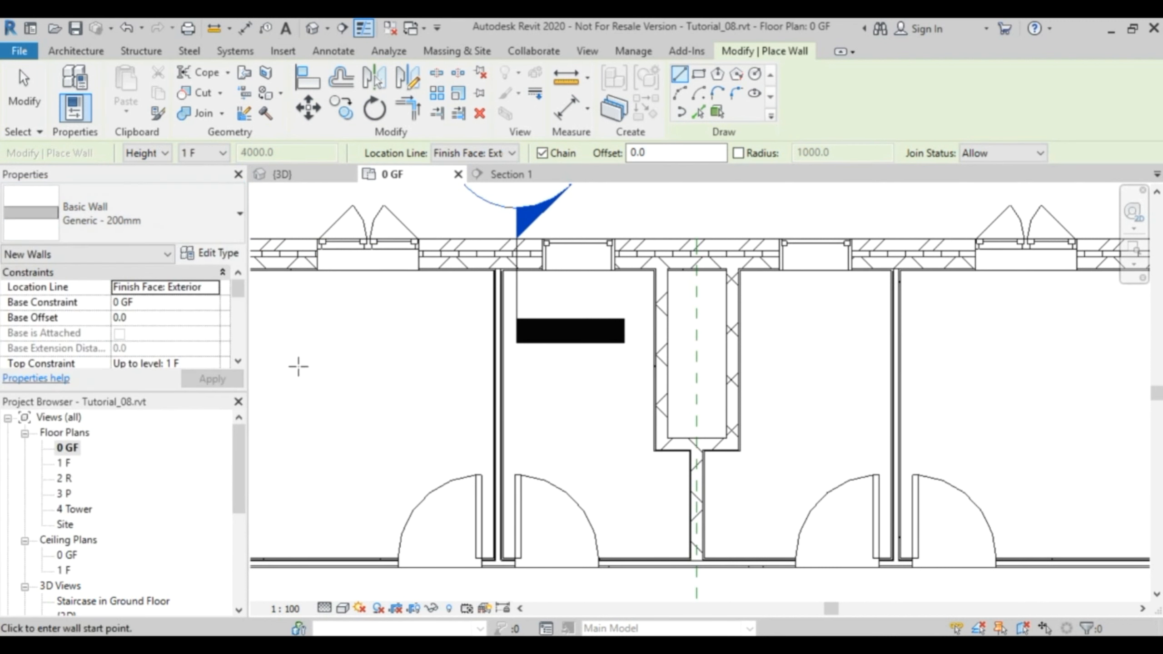
# Duplicate the Generic - 200mm wall type under the name Special_Toilet_Wall.
pyautogui.click(223, 256)
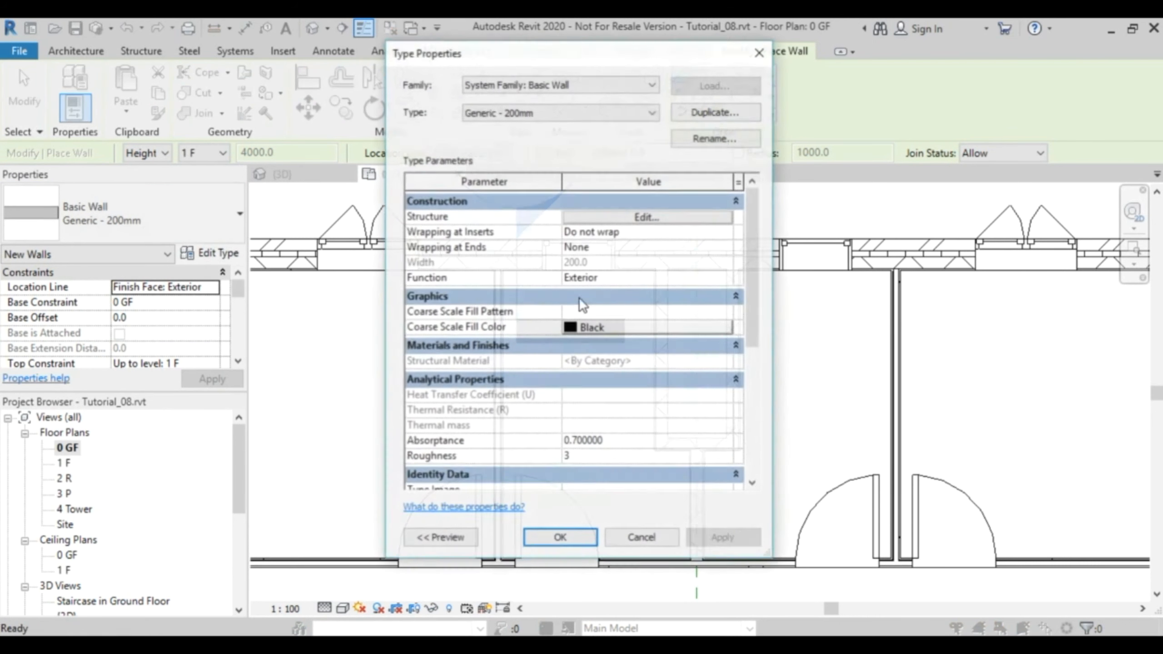
pyautogui.click(645, 214)
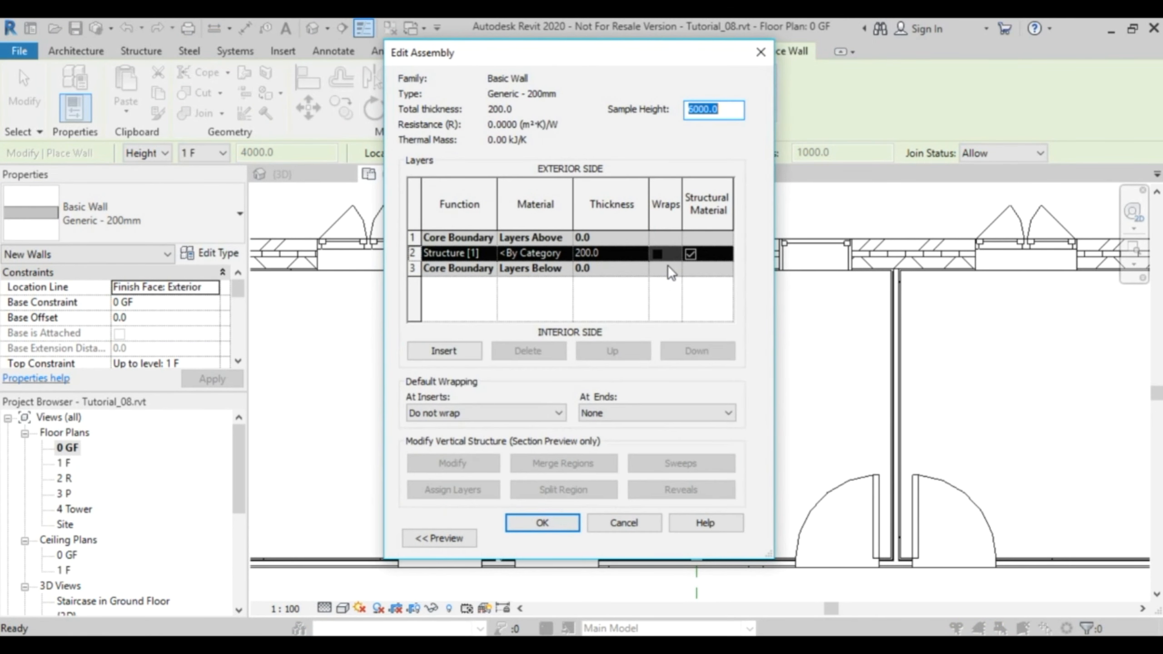
pyautogui.click(624, 523)
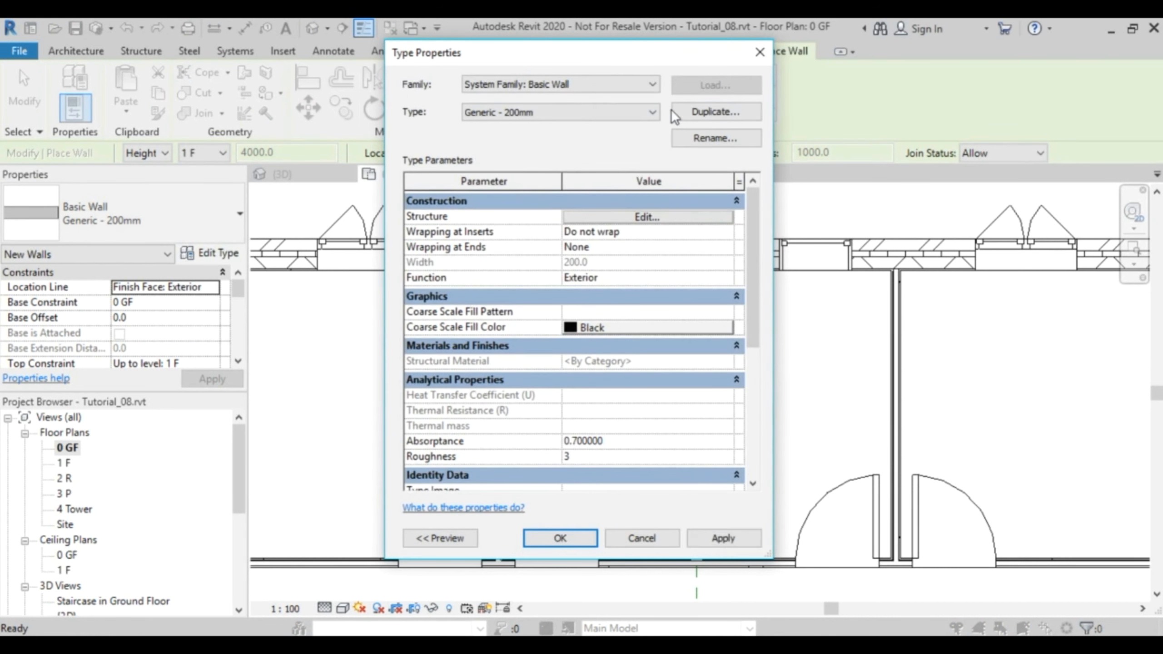
pyautogui.click(700, 111)
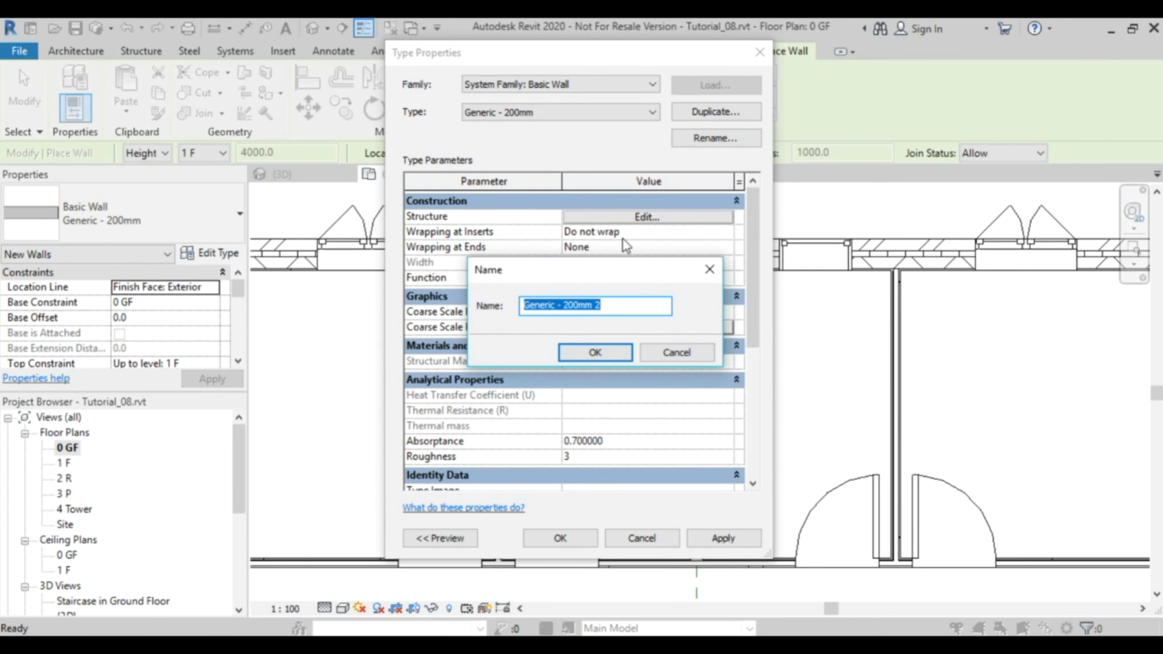
pyautogui.write('Speciak')
pyautogui.press('BackSpace')
pyautogui.write('l_Toilet_Wall')
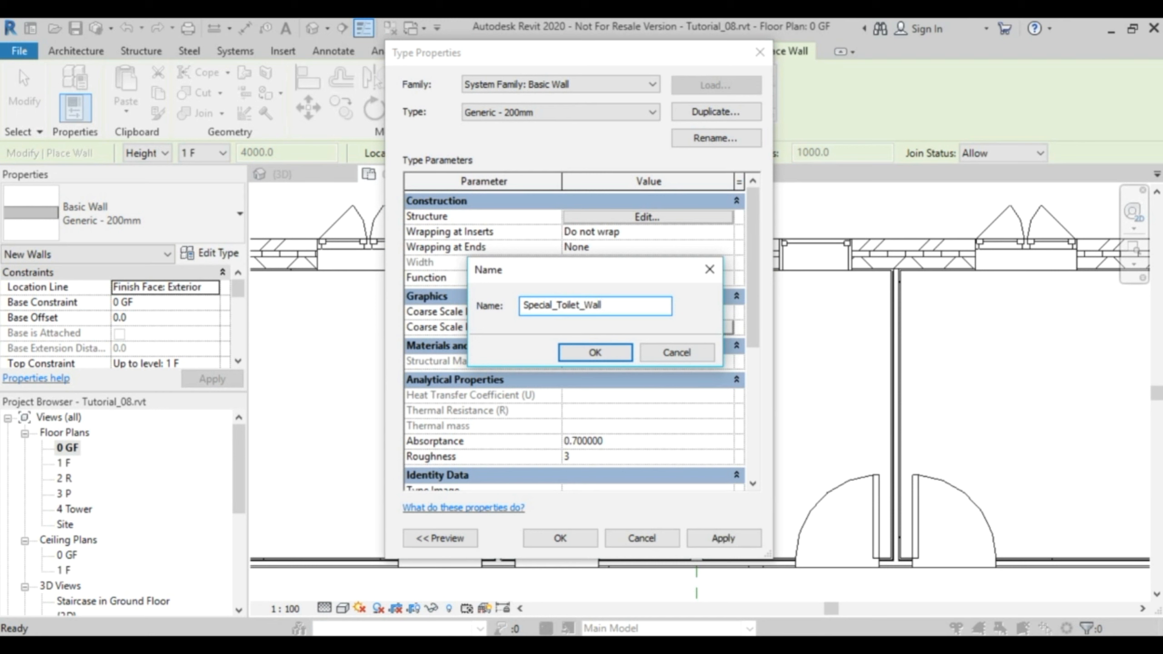
pyautogui.click(605, 352)
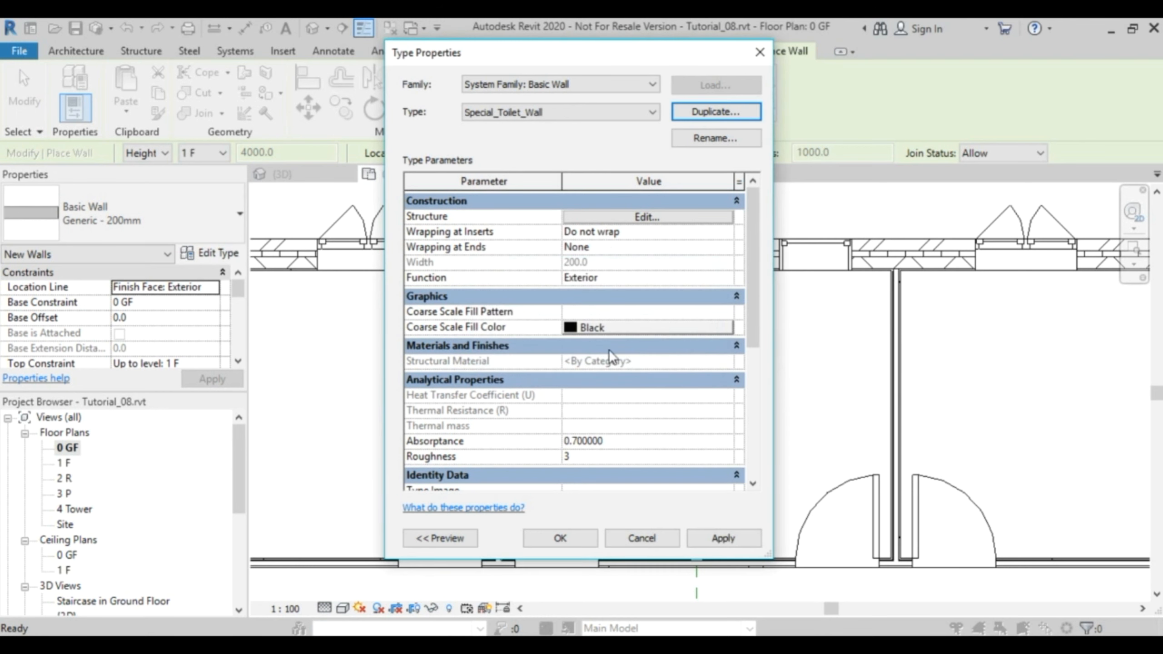
# Edit the new wall type's structure and assign the library material Tile, Mosaic, Gray to its structure layer.
pyautogui.click(651, 218)
pyautogui.moveTo(572, 204); pyautogui.dragTo(588, 205)
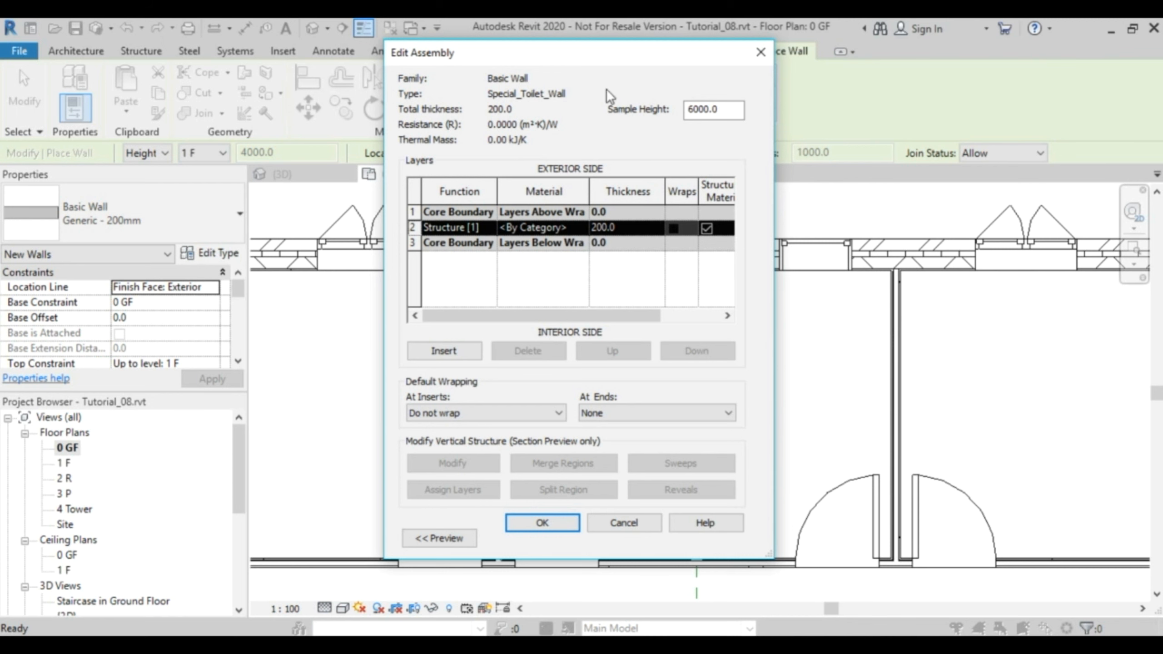
pyautogui.moveTo(579, 60); pyautogui.dragTo(365, 55)
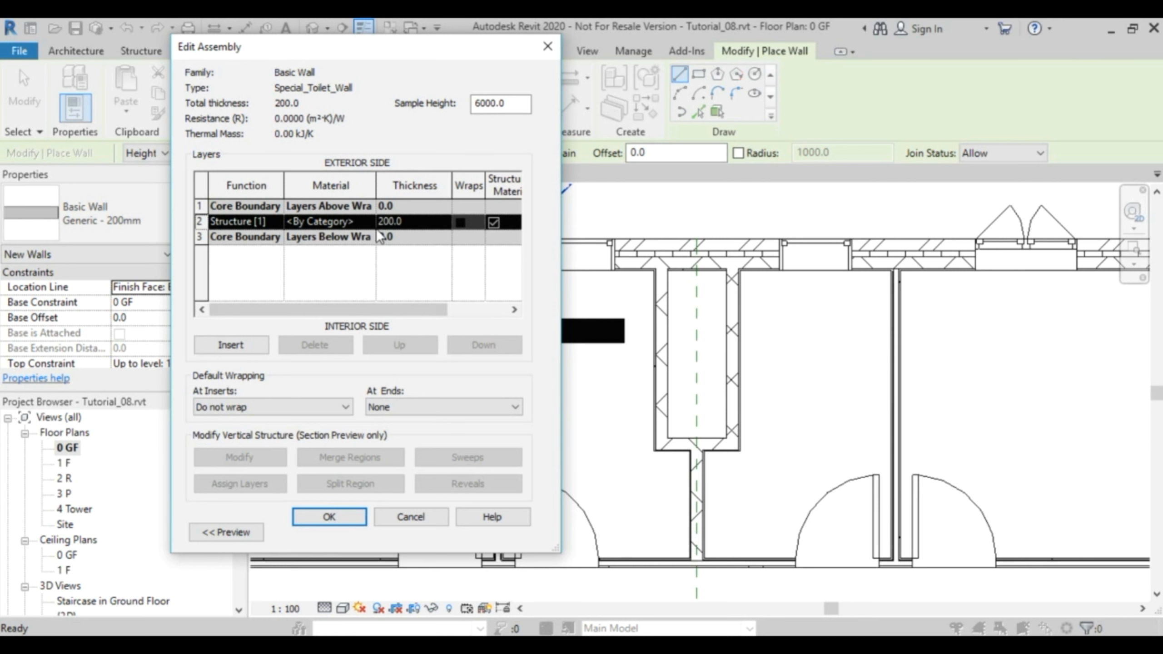
pyautogui.click(348, 221)
pyautogui.click(370, 222)
pyautogui.click(369, 123)
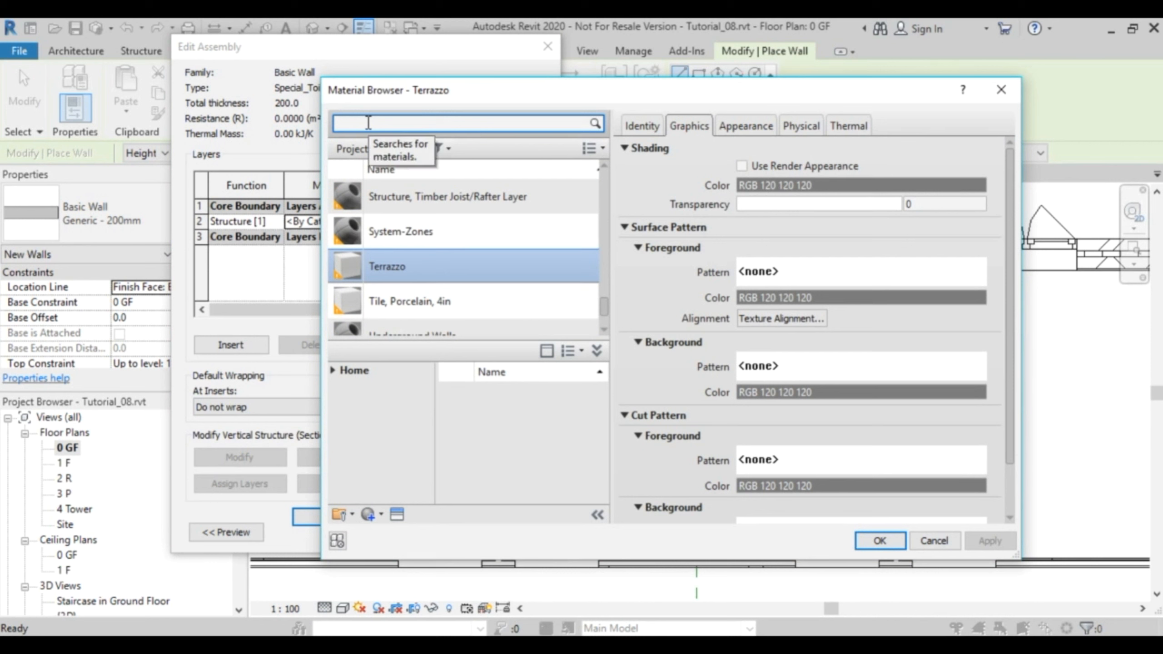
pyautogui.write('mosa')
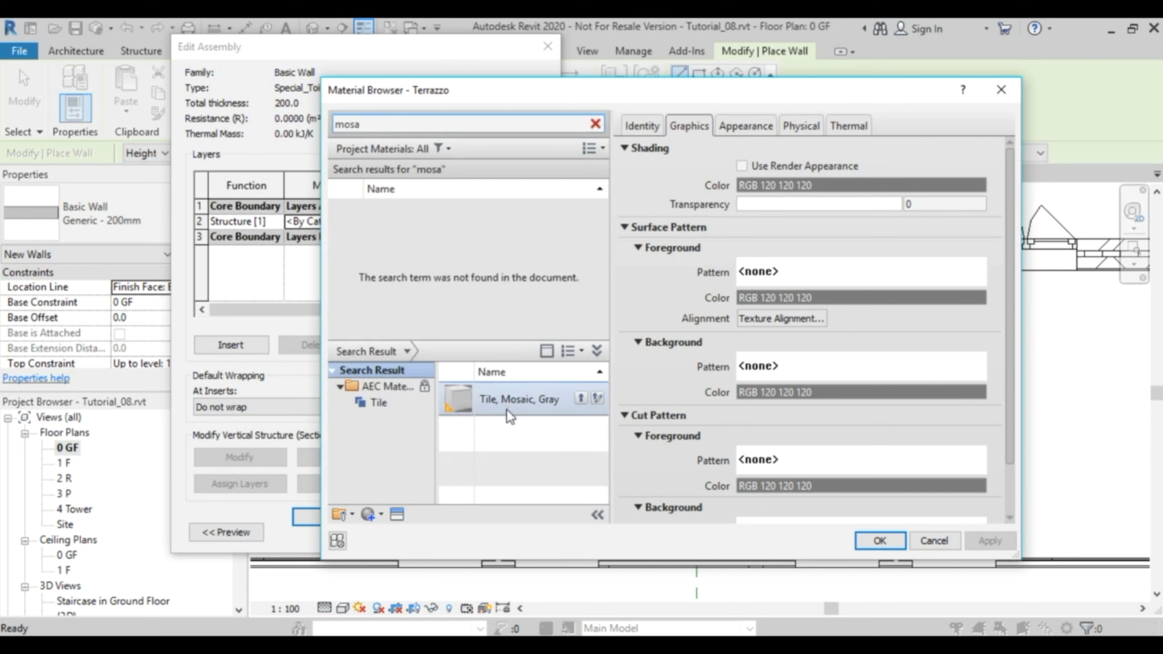
pyautogui.click(580, 398)
pyautogui.doubleClick(411, 215)
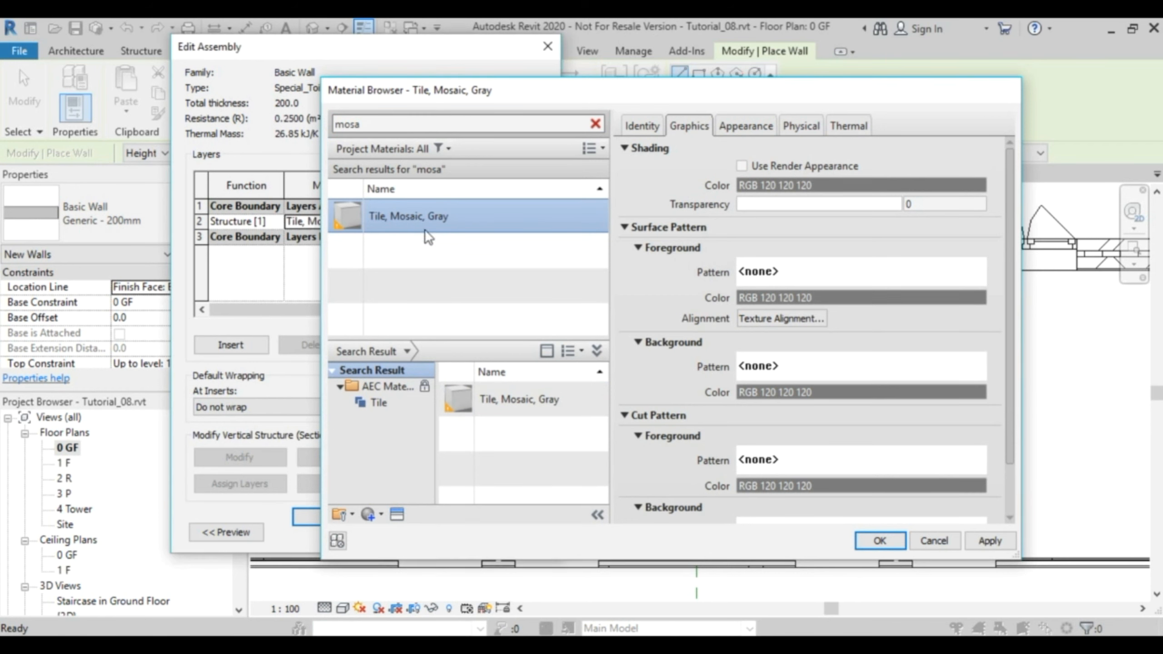
# Set the thickness of the mosaic tile structure layer to 8 mm.
pyautogui.click(412, 221)
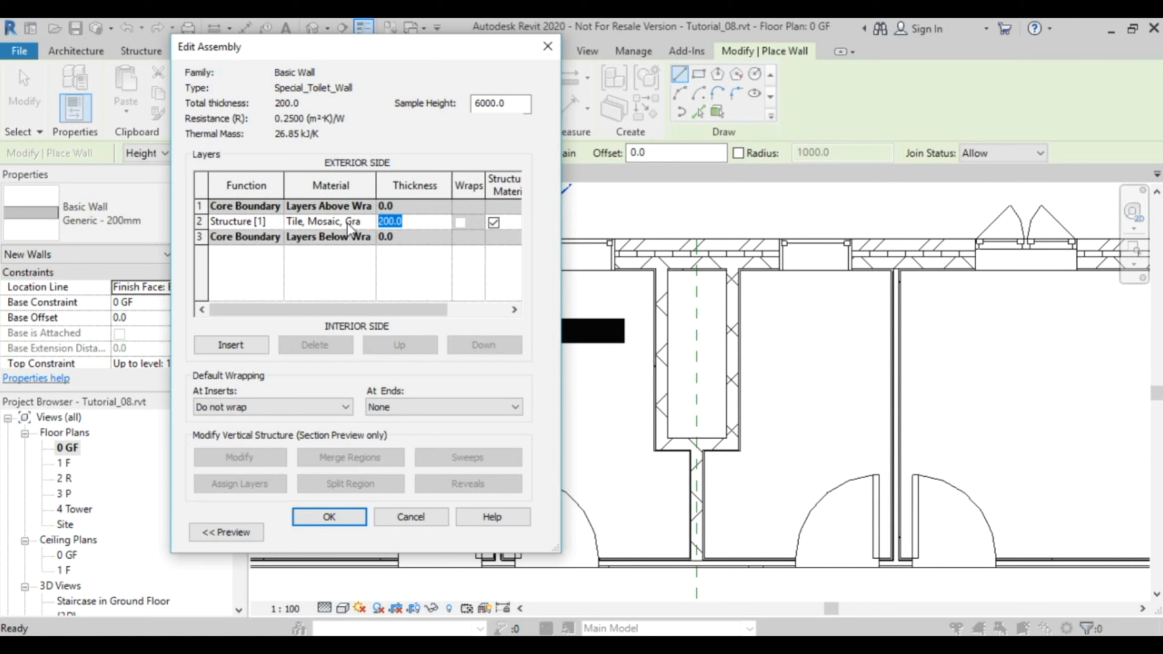
pyautogui.write('8')
pyautogui.press('Tab')
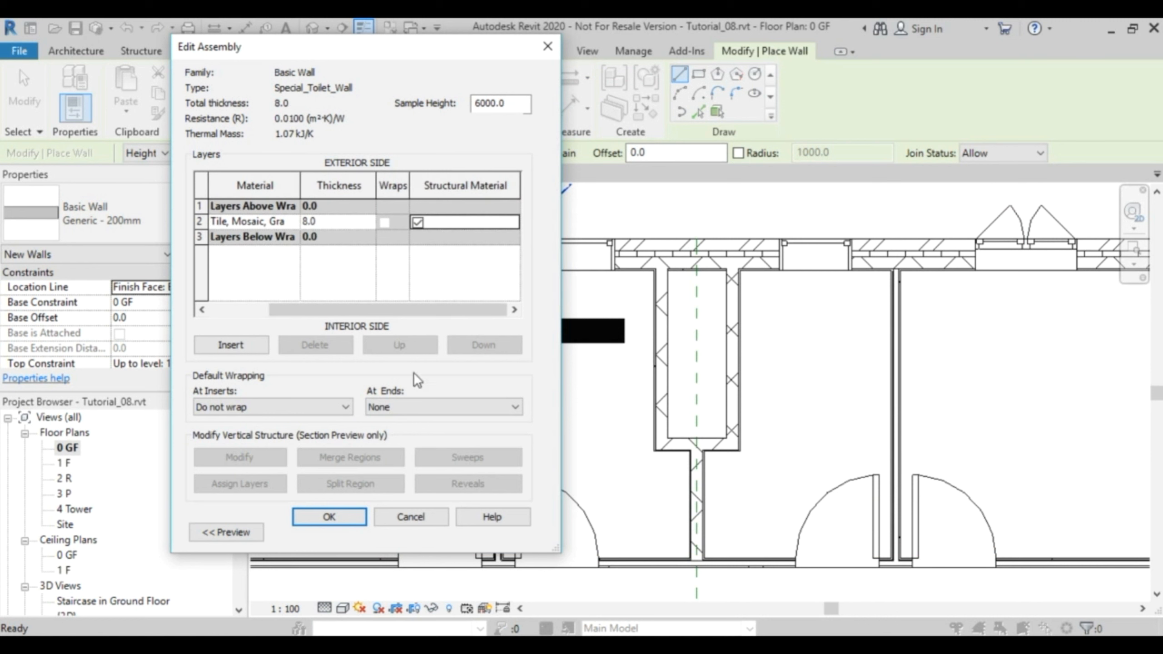
pyautogui.moveTo(362, 313); pyautogui.dragTo(219, 316)
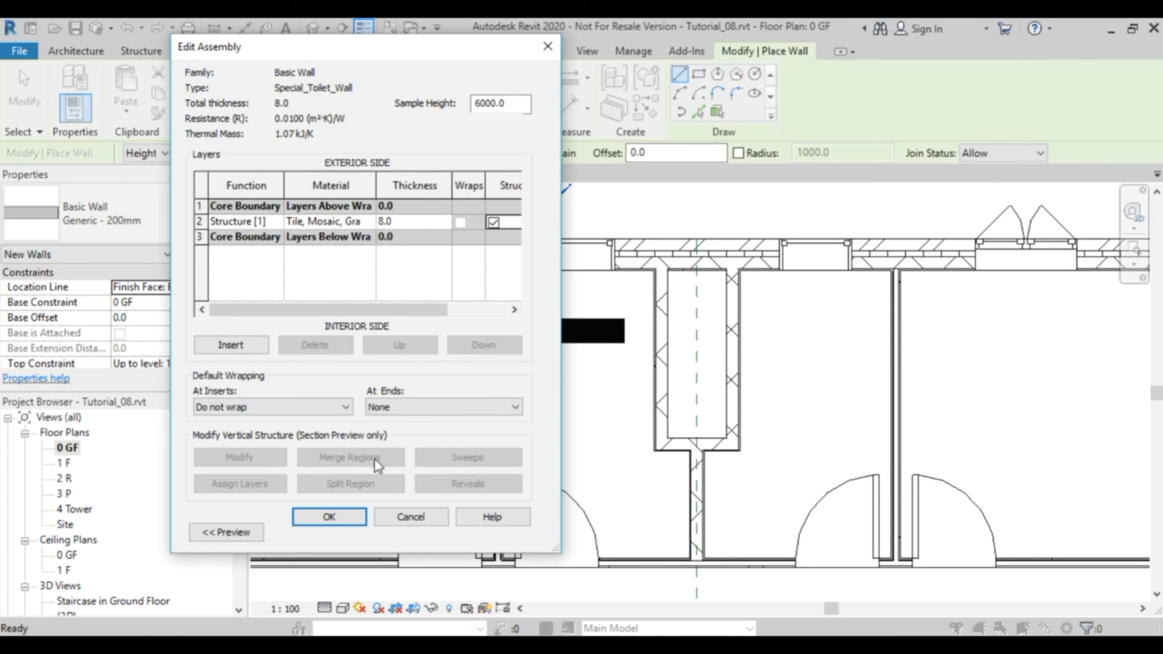
# Accept the Special_Toilet_Wall type and give the new walls an unconnected height of 1000 mm.
pyautogui.click(338, 522)
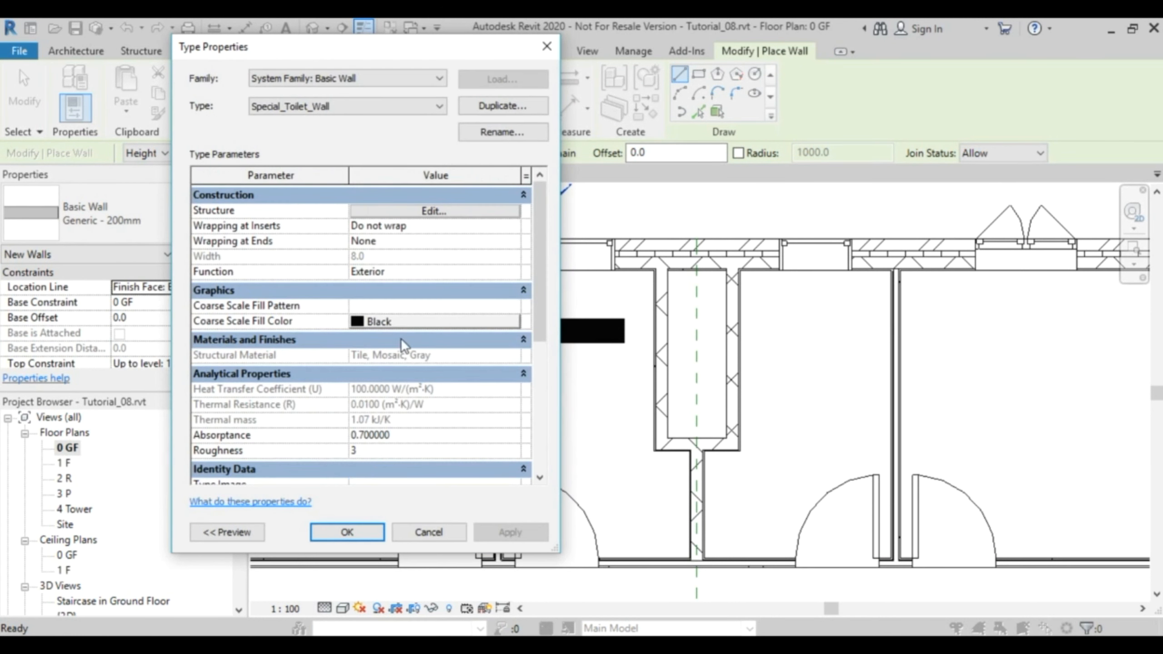
pyautogui.click(347, 533)
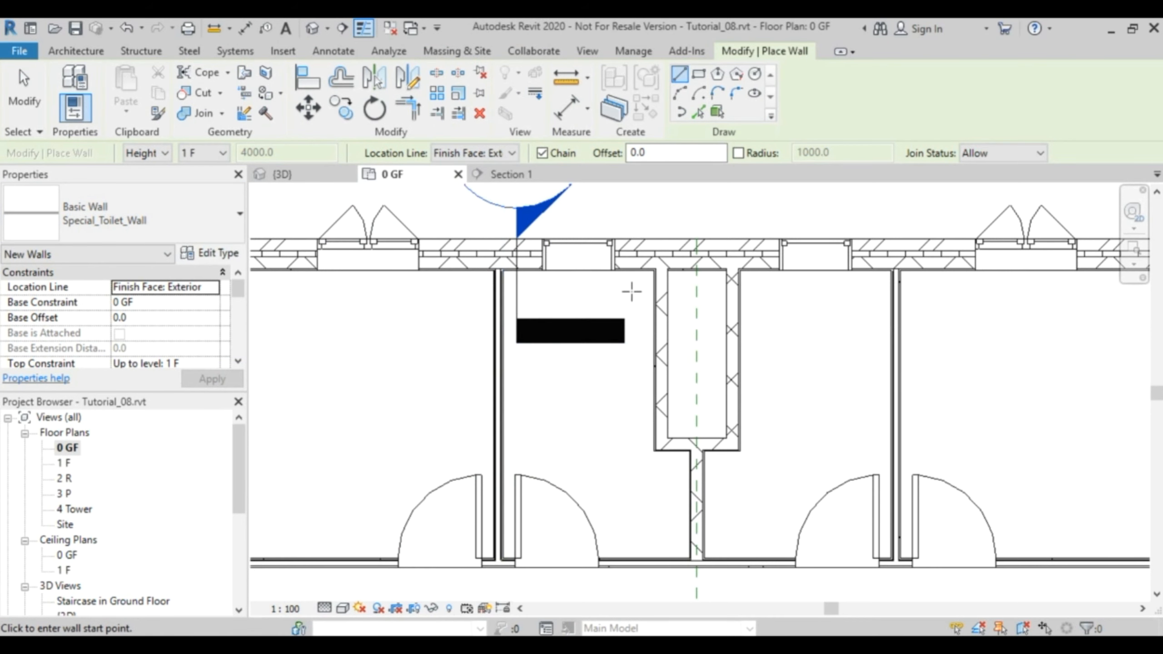
pyautogui.scroll(4, 631, 291)
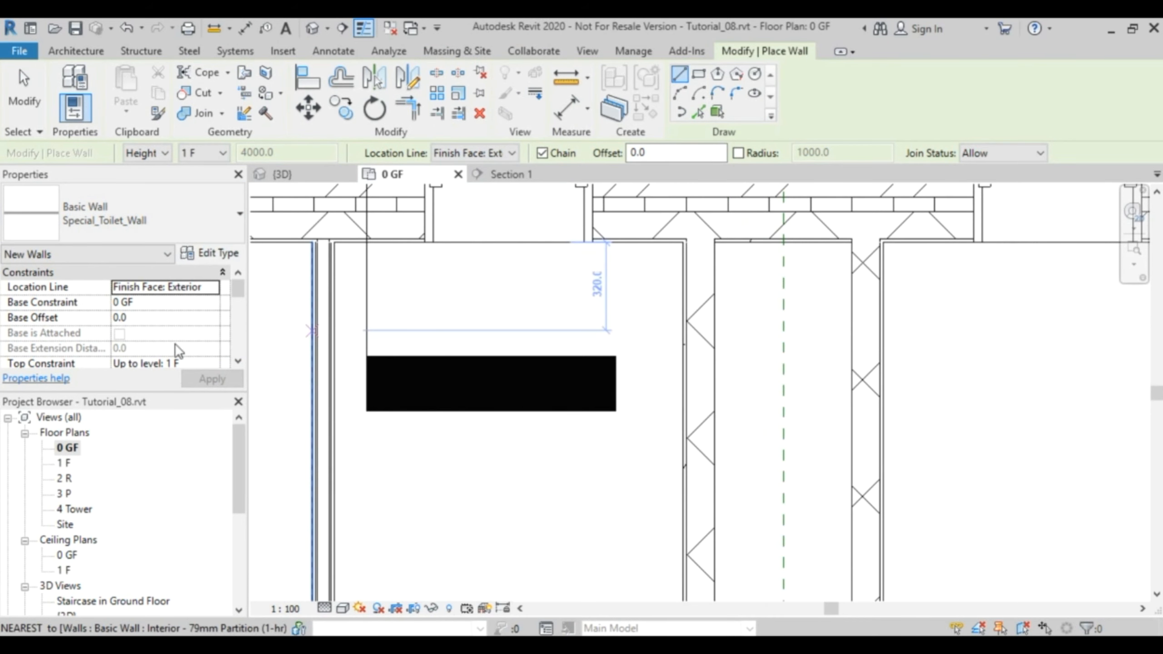
pyautogui.click(165, 152)
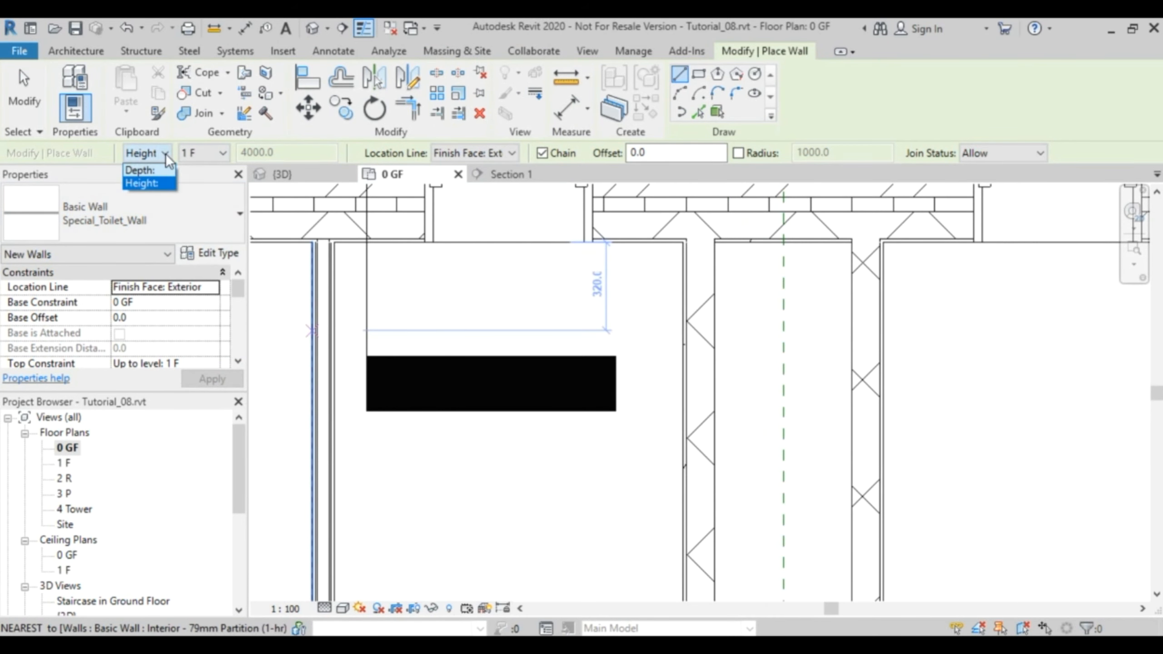
pyautogui.click(165, 153)
pyautogui.click(222, 154)
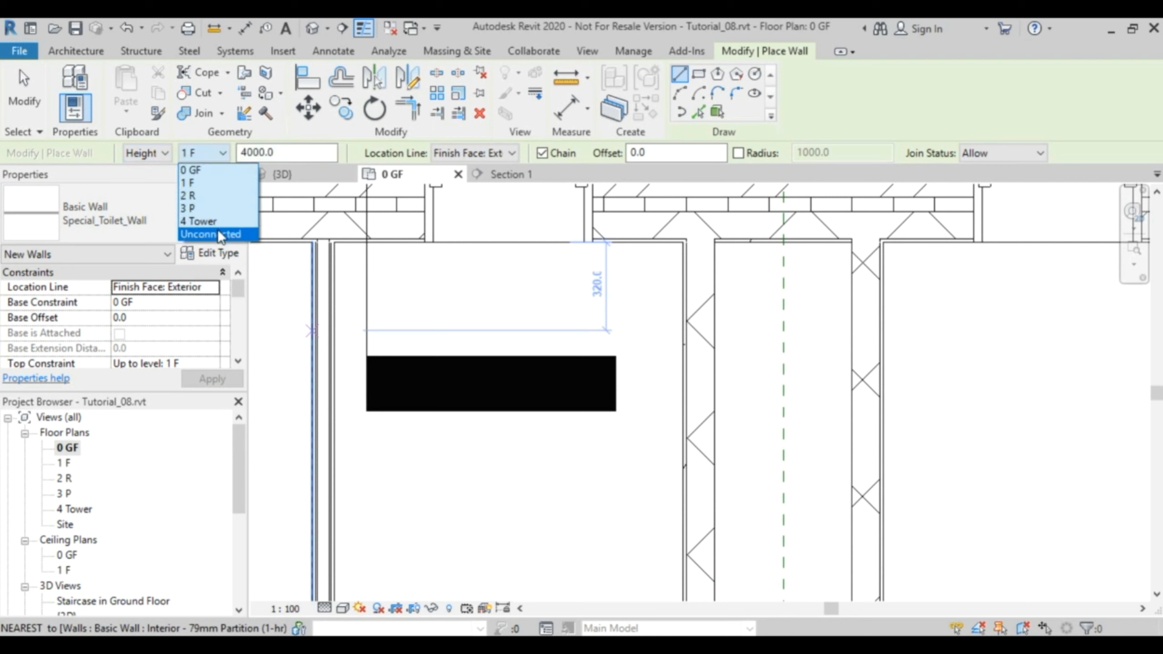
pyautogui.click(217, 230)
pyautogui.doubleClick(280, 154)
pyautogui.write('1000')
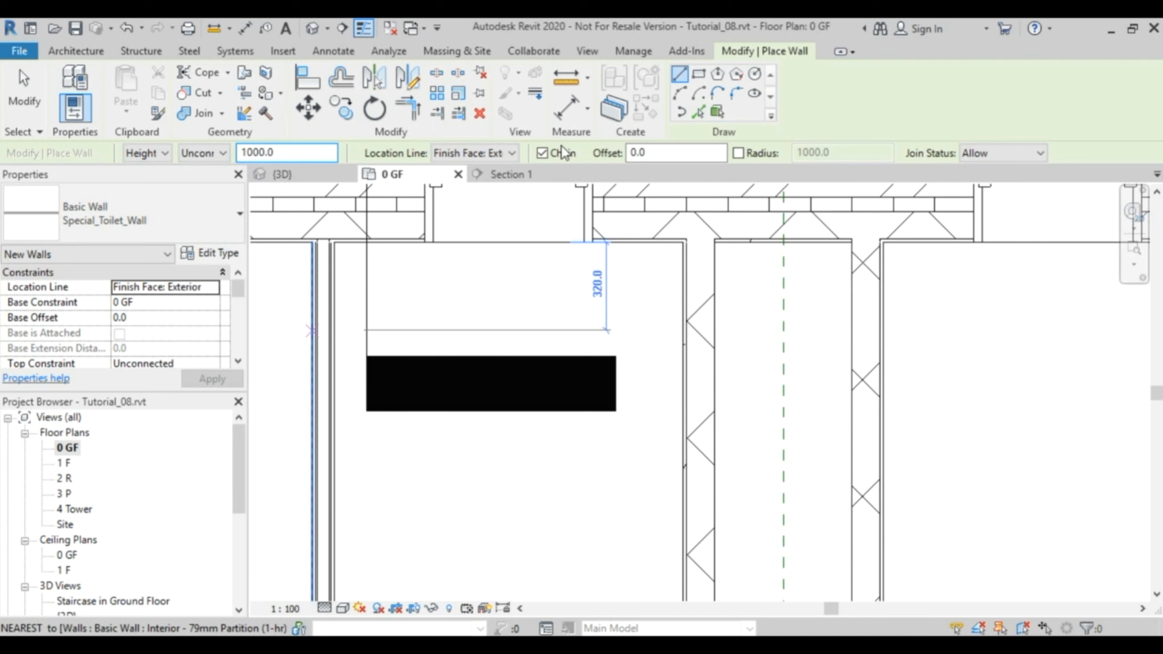
# Set the location line of the new toilet walls to Finish Face: Interior.
pyautogui.scroll(-3, 487, 451)
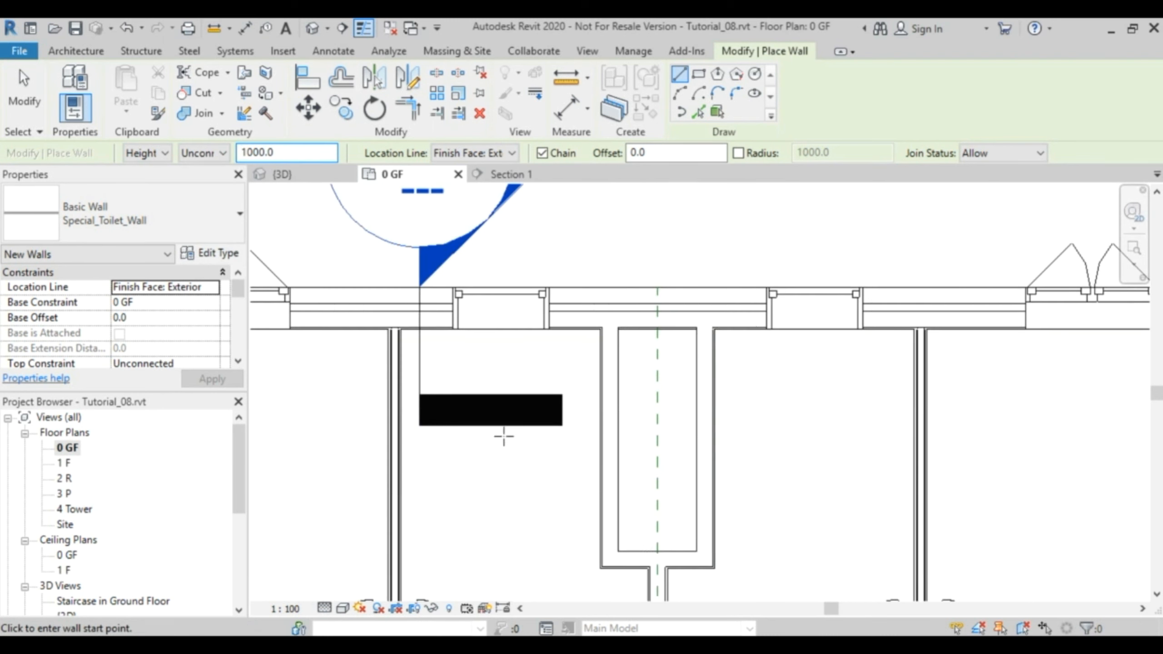
pyautogui.scroll(3, 572, 382)
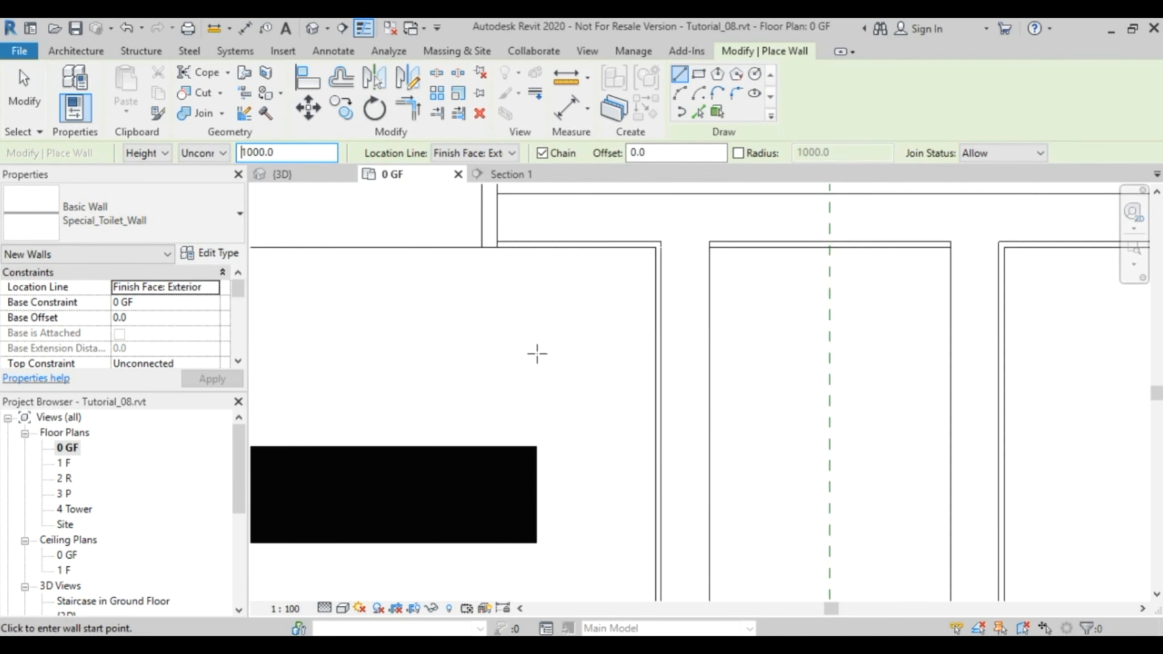
pyautogui.scroll(-1, 537, 353)
pyautogui.moveTo(483, 368); pyautogui.dragTo(677, 409, button='middle')
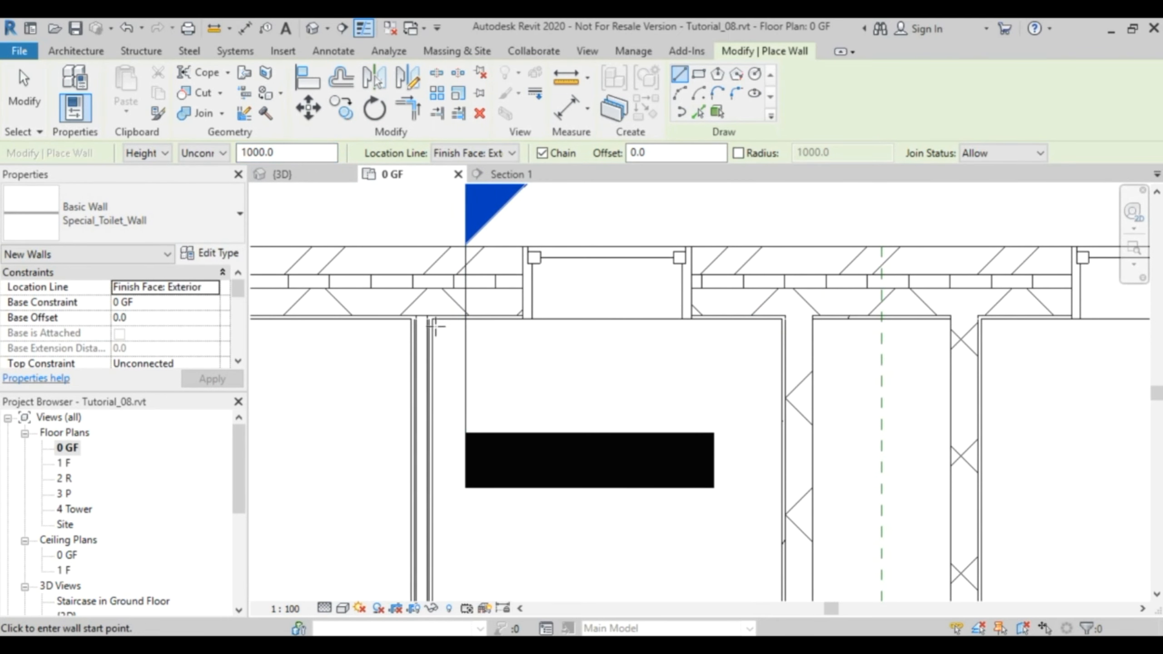
pyautogui.click(511, 153)
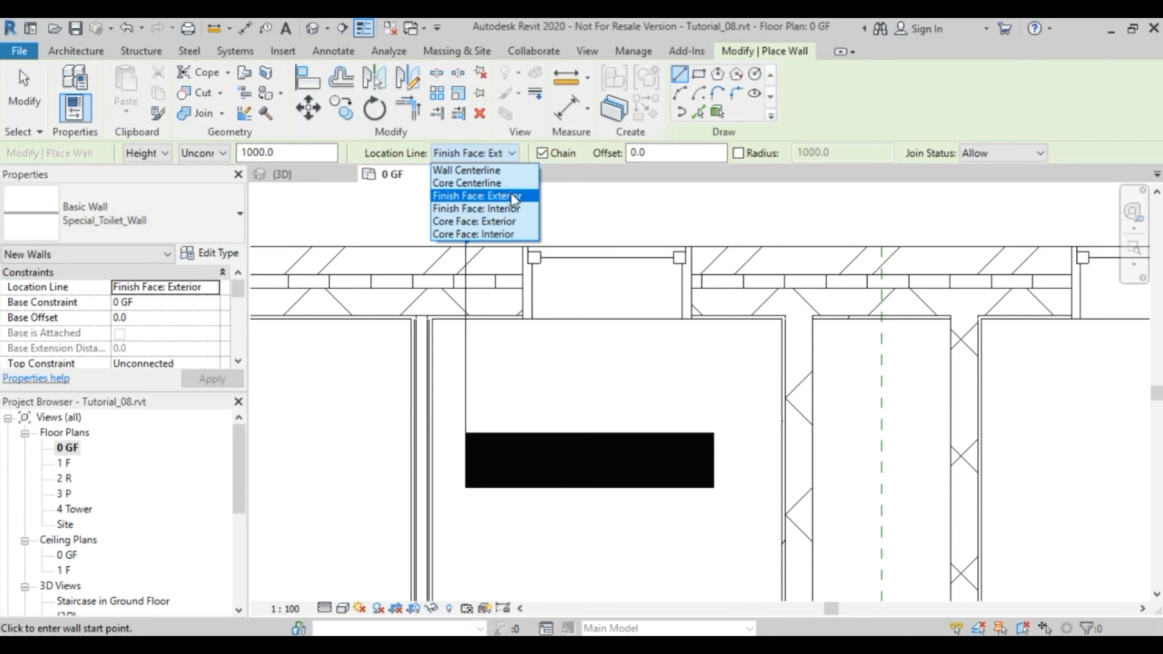
pyautogui.click(514, 208)
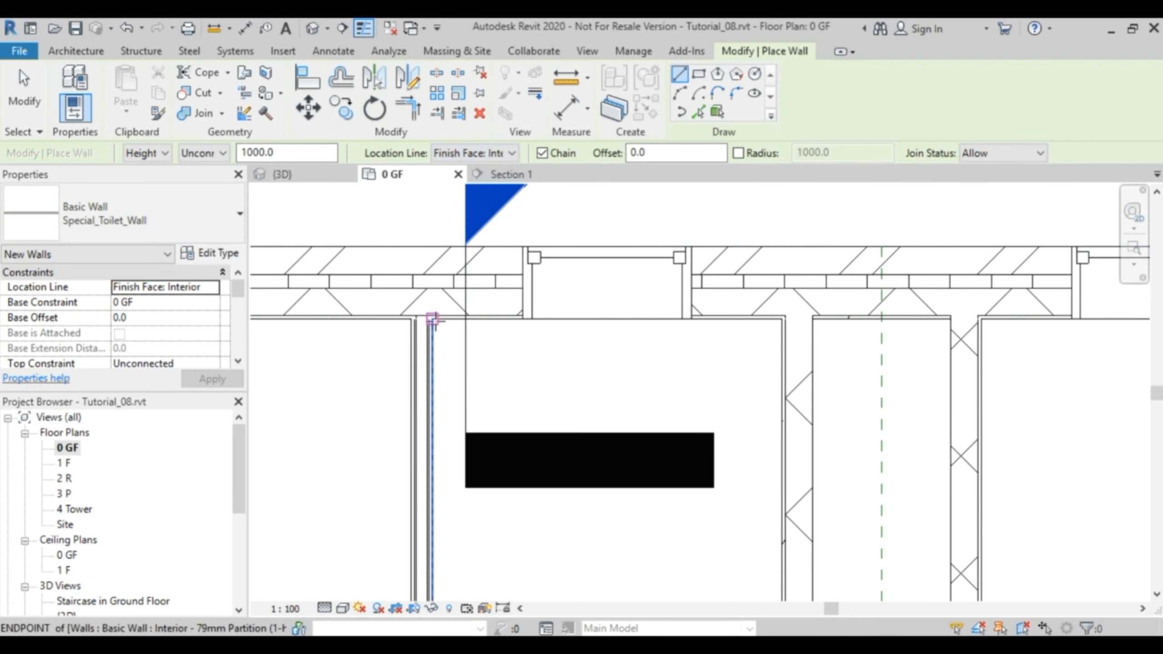
# Try to draw connected toilet walls from the partition corner along the exterior wall and down the duct wall.
pyautogui.click(432, 318)
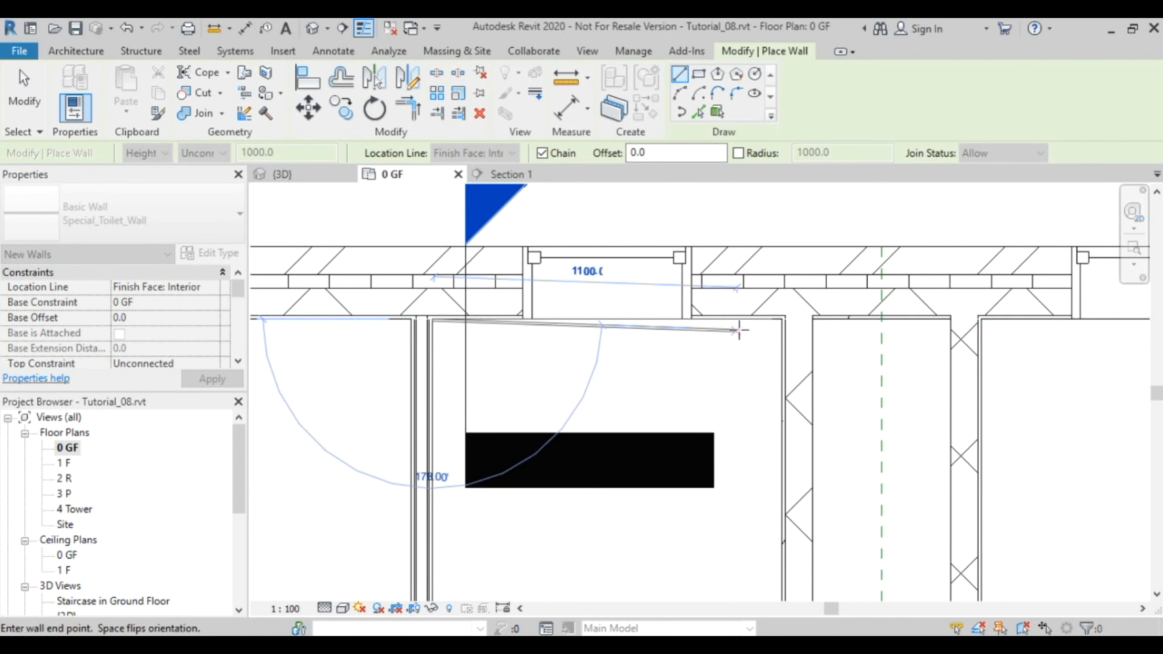
pyautogui.scroll(2, 739, 330)
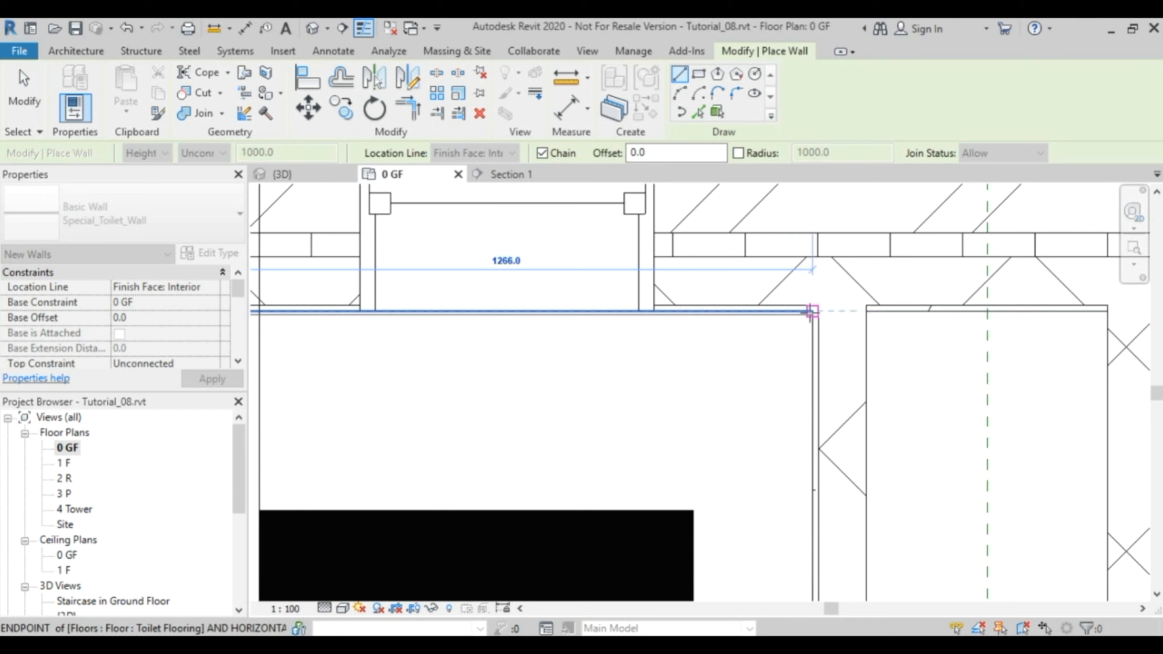
pyautogui.click(788, 358)
pyautogui.scroll(-3, 799, 493)
pyautogui.moveTo(799, 493); pyautogui.dragTo(666, 249, button='middle')
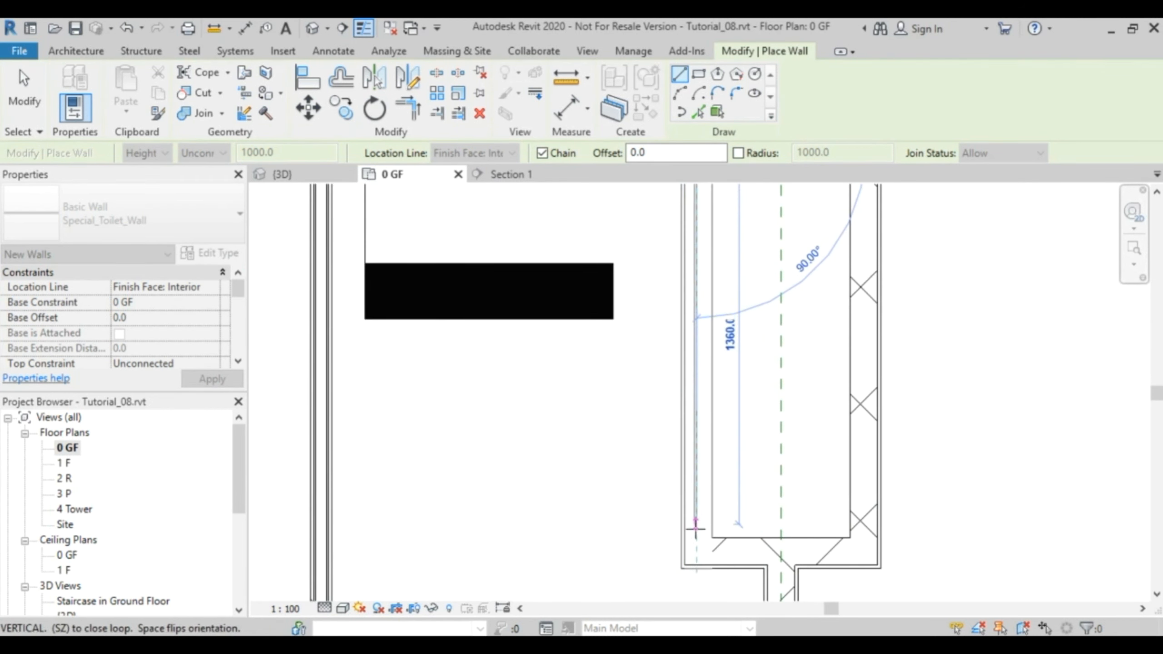
pyautogui.moveTo(649, 368)
pyautogui.mouseDown(button='middle')
pyautogui.moveTo(697, 561)
pyautogui.moveTo(691, 495)
pyautogui.mouseUp(button='middle')
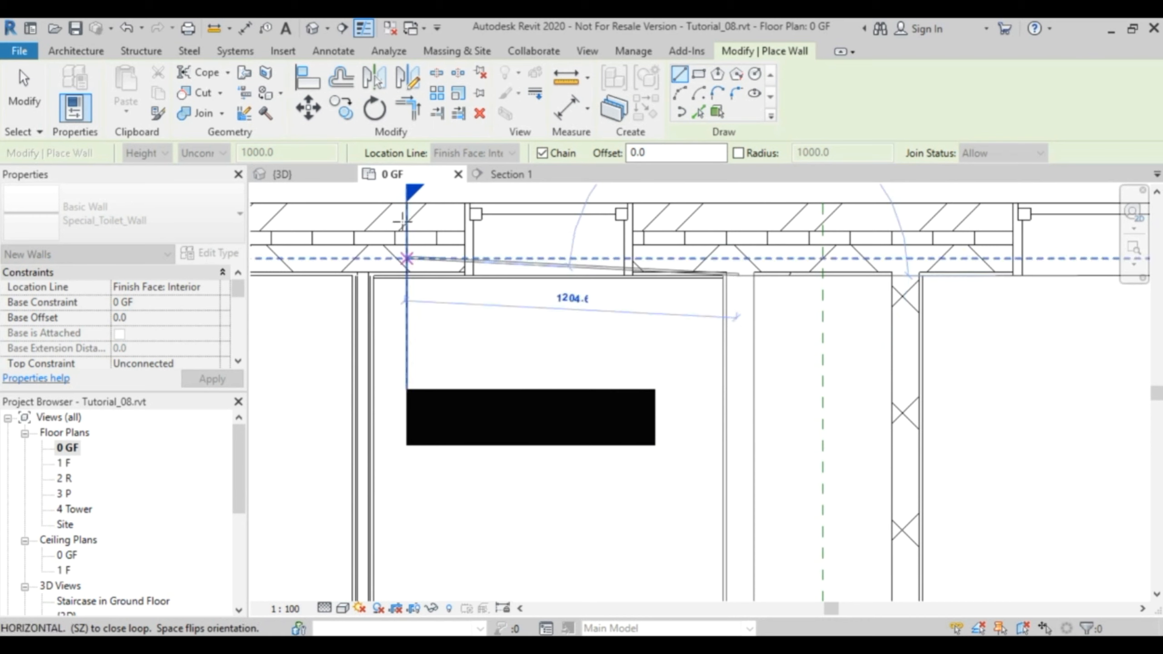
pyautogui.click(136, 22)
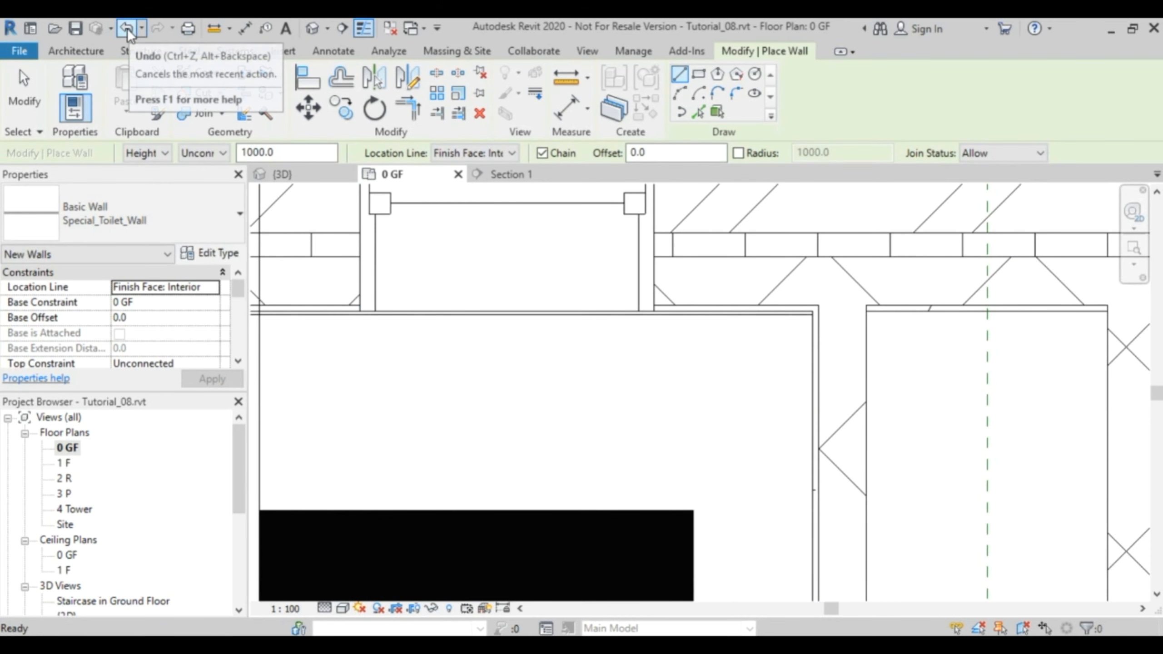
# Leave the wall command and remove the toilet wall just drawn along the exterior wall.
pyautogui.scroll(-3, 733, 384)
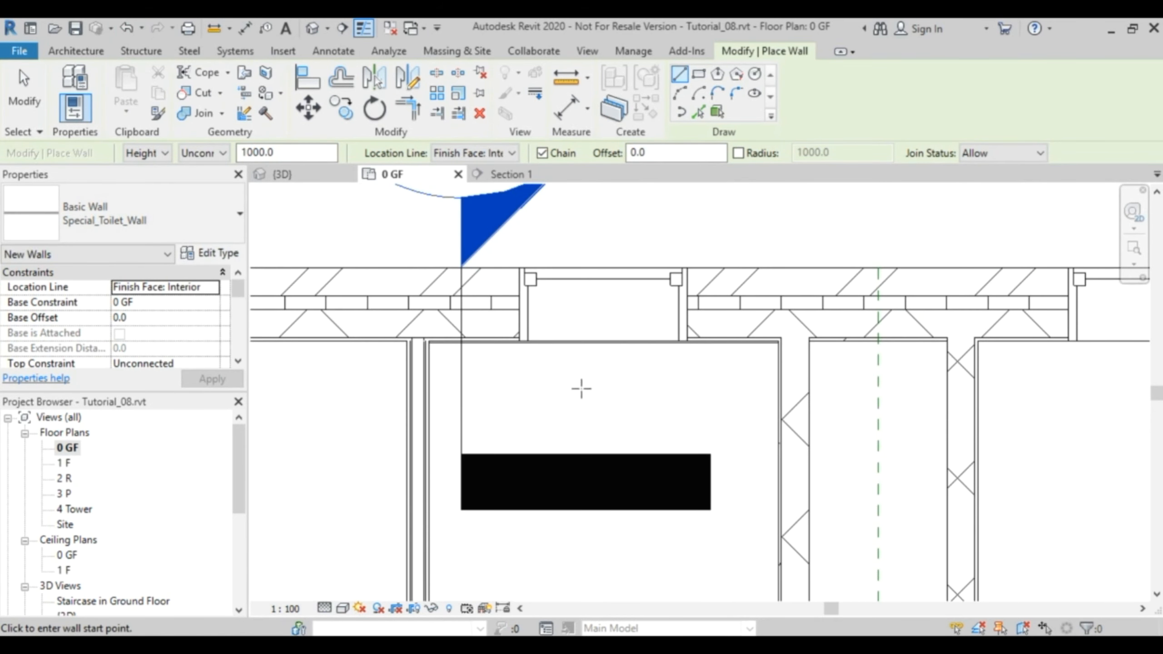
pyautogui.press('Escape')
pyautogui.click(547, 351)
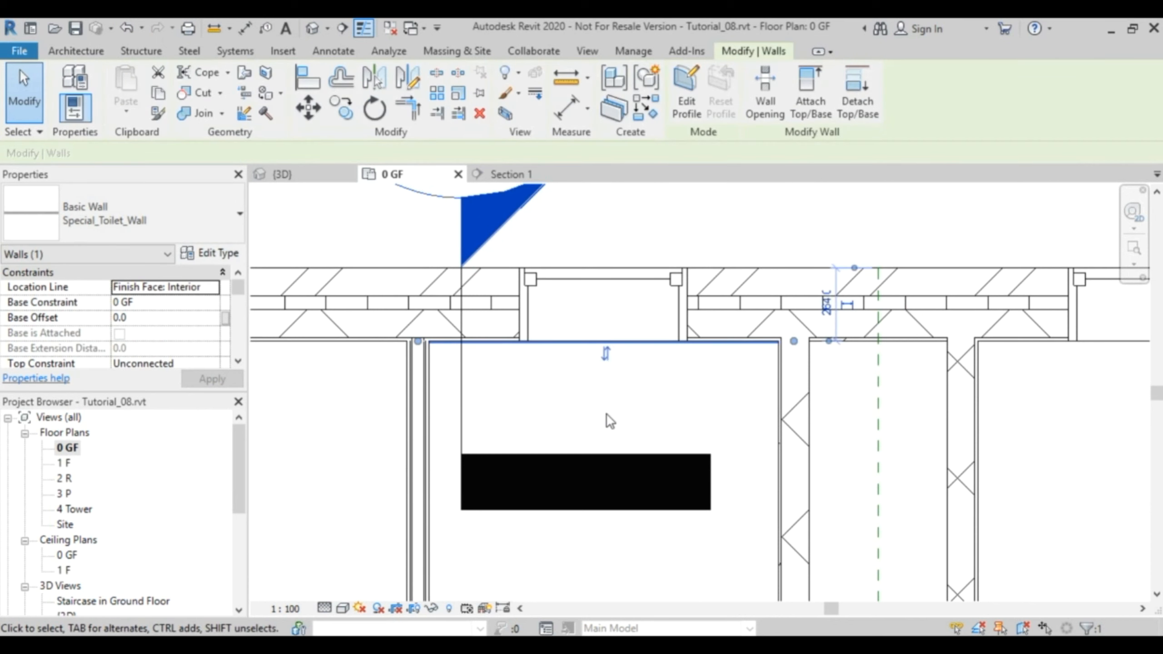
pyautogui.press('Escape')
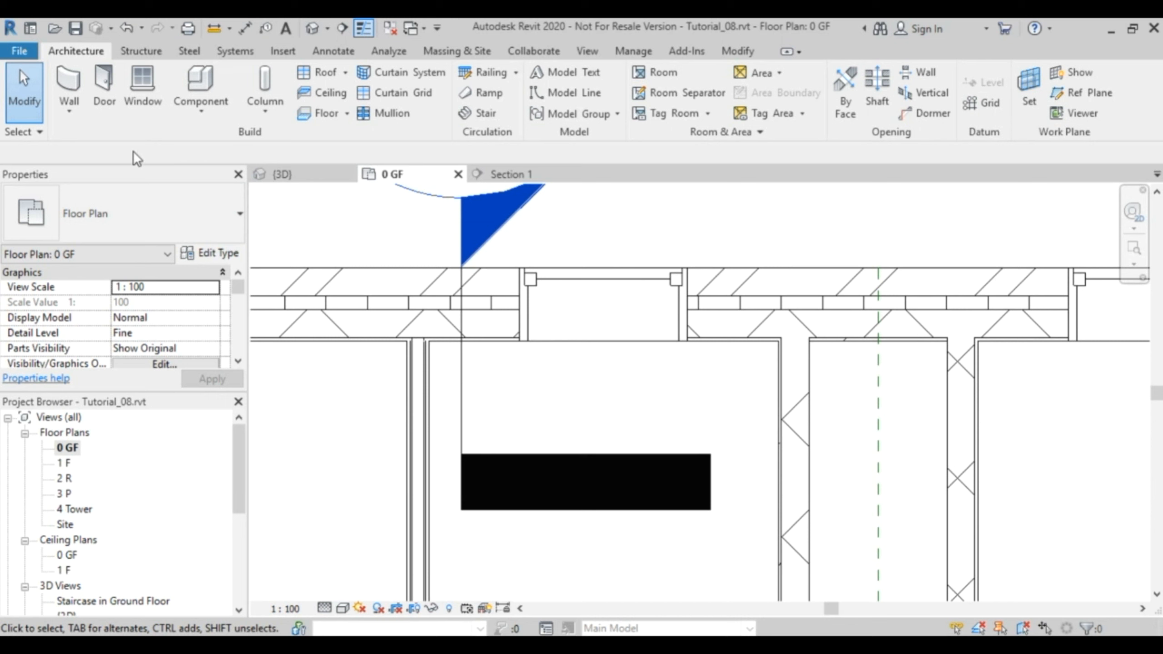
# Draw a 1266 mm architectural toilet wall along the exterior wall, from duct corner to partition corner, with Join Status set to Disallow.
pyautogui.click(69, 111)
pyautogui.click(95, 139)
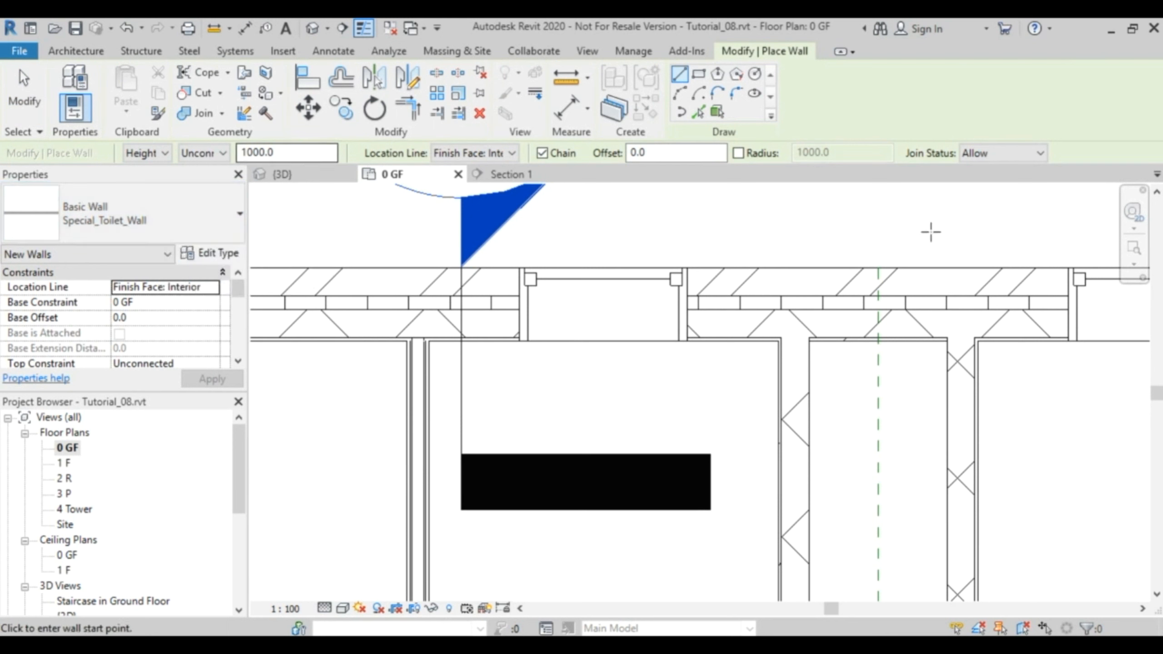
pyautogui.click(994, 182)
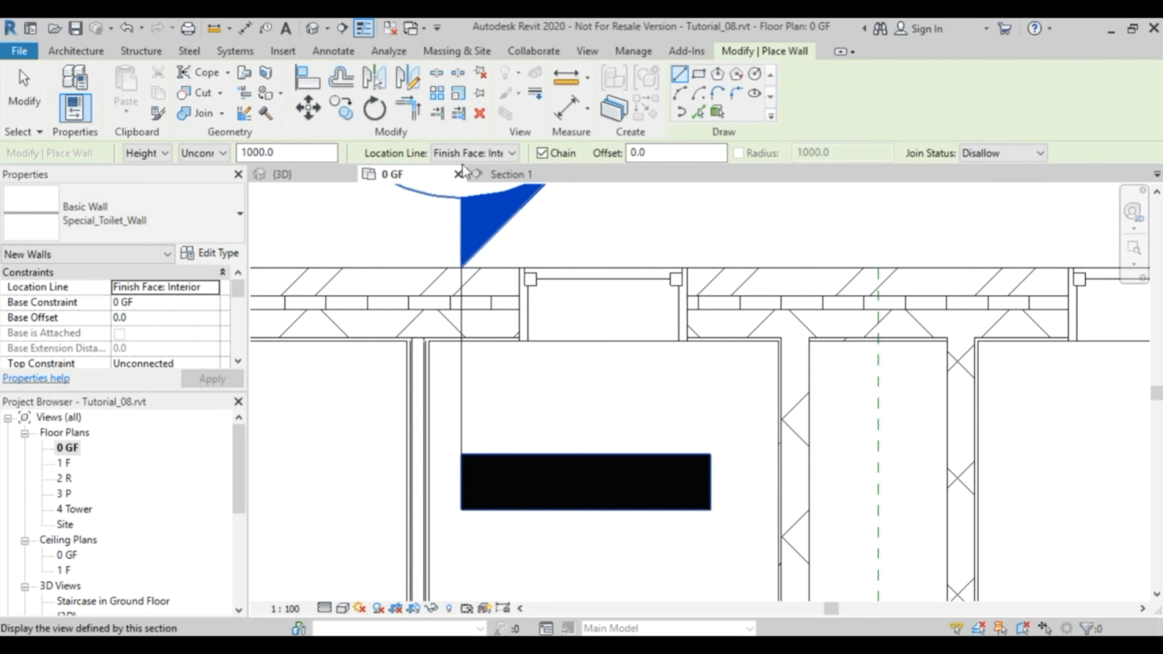
pyautogui.scroll(2, 428, 369)
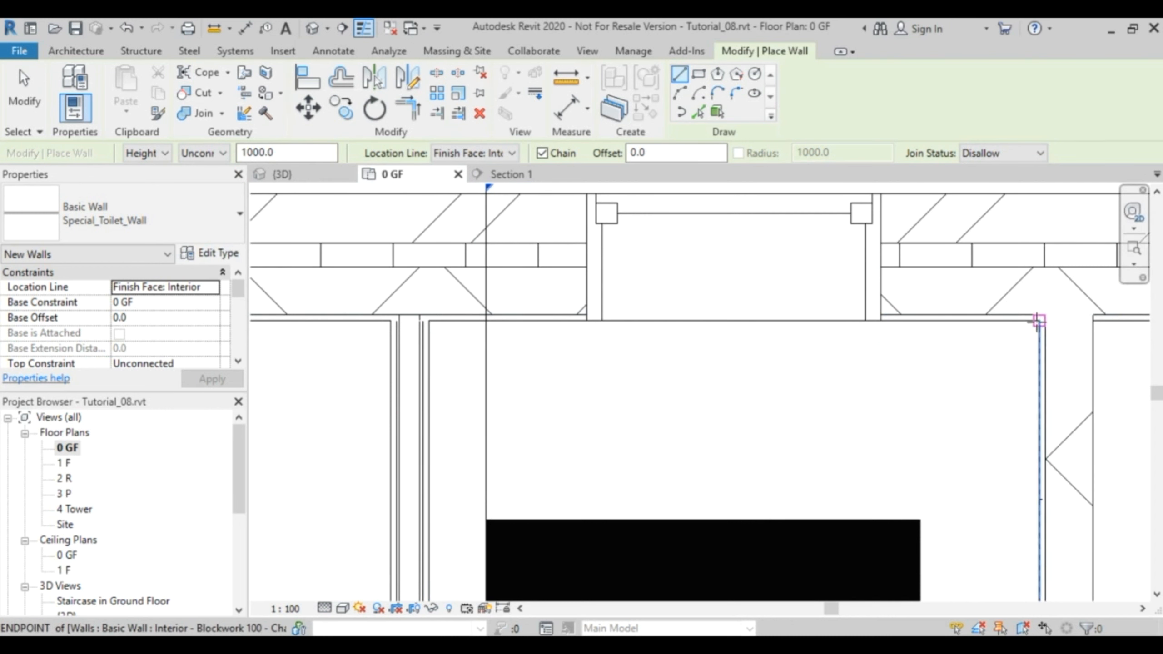
pyautogui.click(1038, 321)
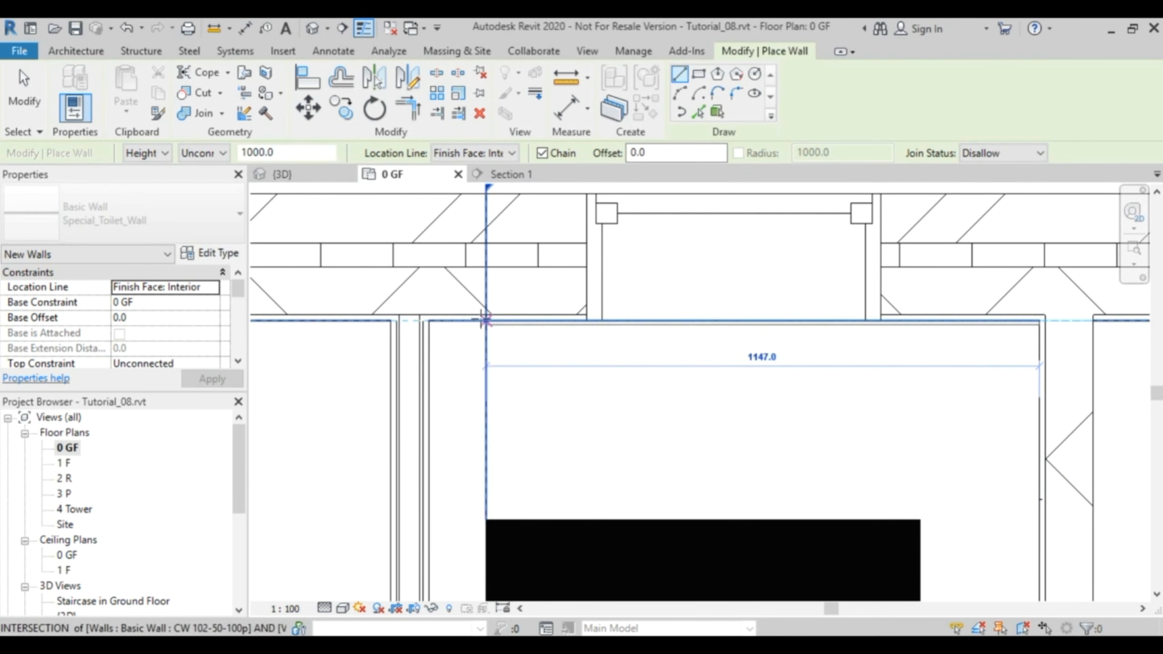
pyautogui.click(428, 320)
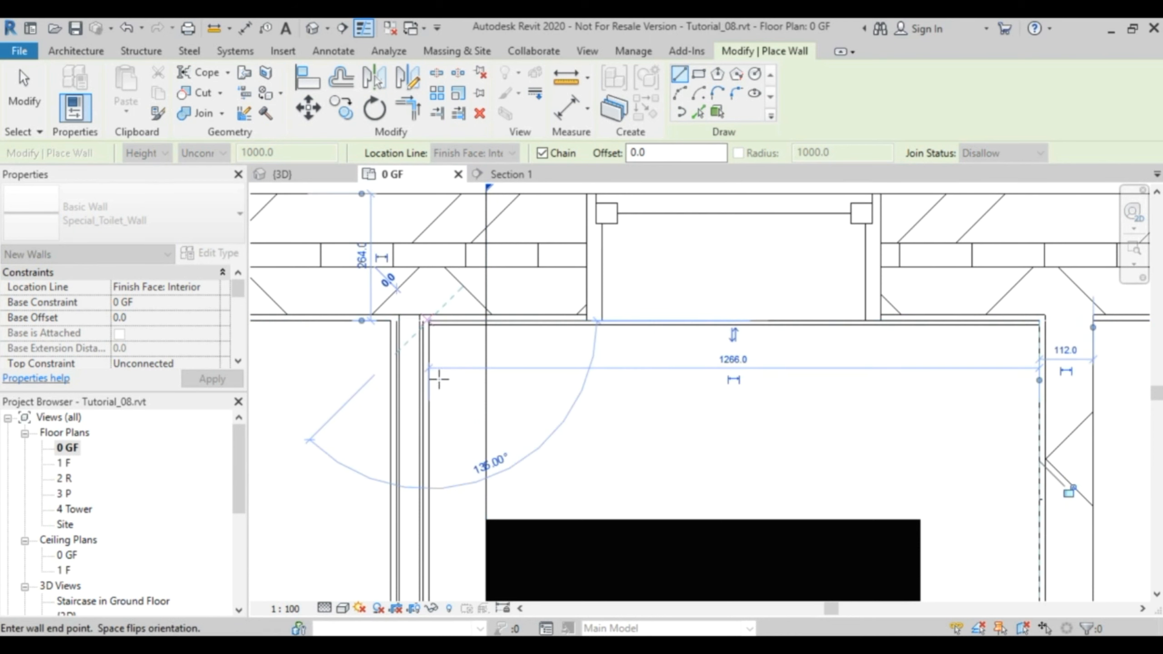
# Continue the toilet wall along the full length of the 79mm partition and around the corner to the door opening.
pyautogui.scroll(-4, 433, 451)
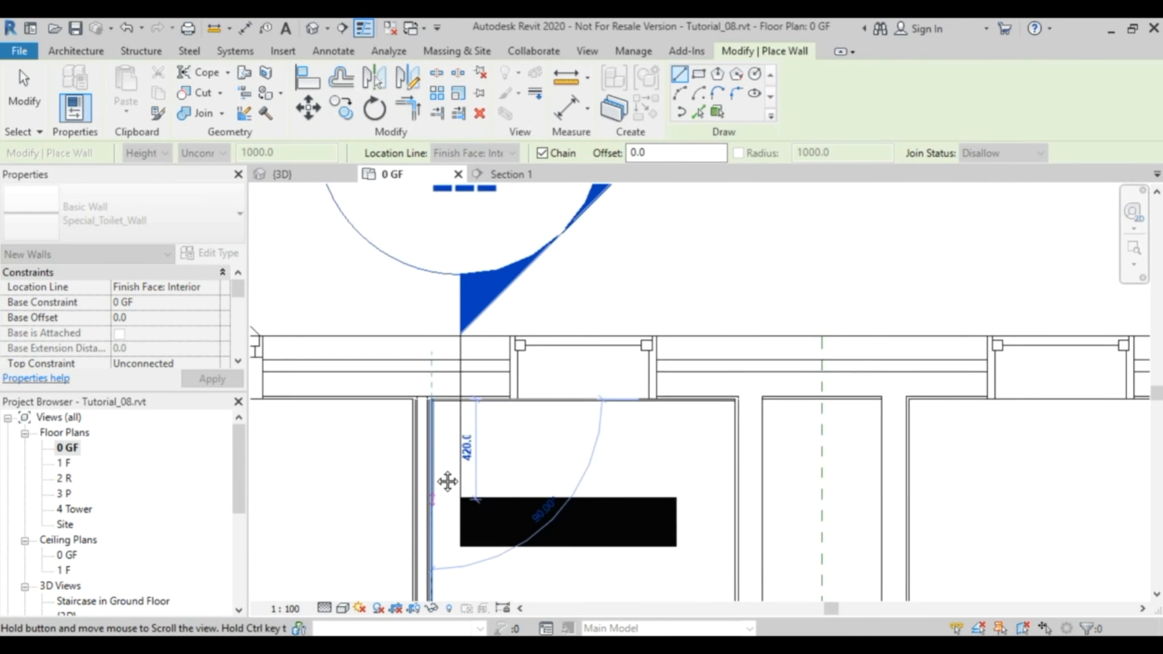
pyautogui.moveTo(446, 481); pyautogui.dragTo(410, 317, button='middle')
pyautogui.moveTo(418, 464); pyautogui.dragTo(410, 267, button='middle')
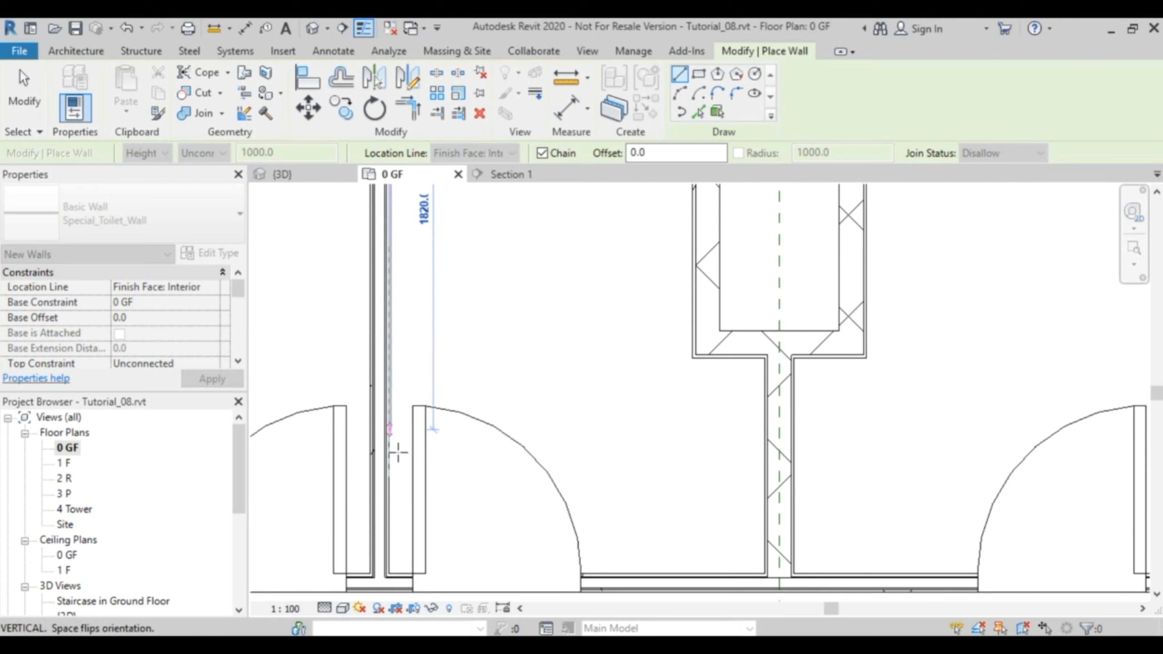
pyautogui.scroll(4, 389, 531)
pyautogui.scroll(-3, 389, 531)
pyautogui.moveTo(389, 532); pyautogui.dragTo(375, 474, button='middle')
pyautogui.scroll(2, 369, 484)
pyautogui.scroll(3, 370, 484)
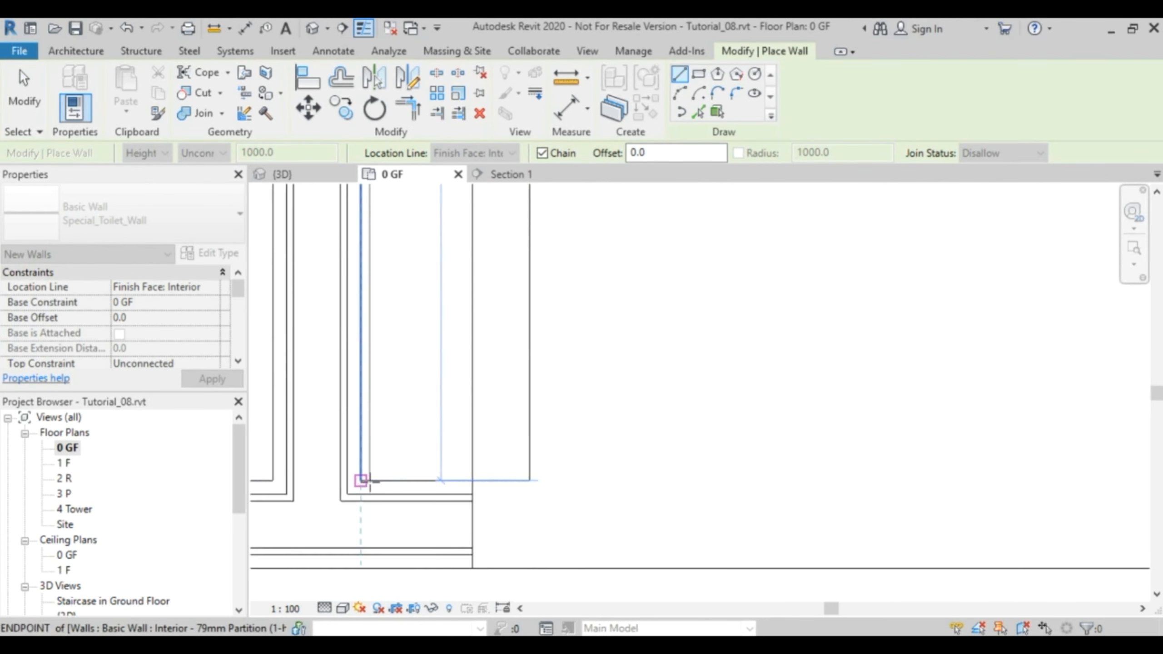
pyautogui.click(360, 480)
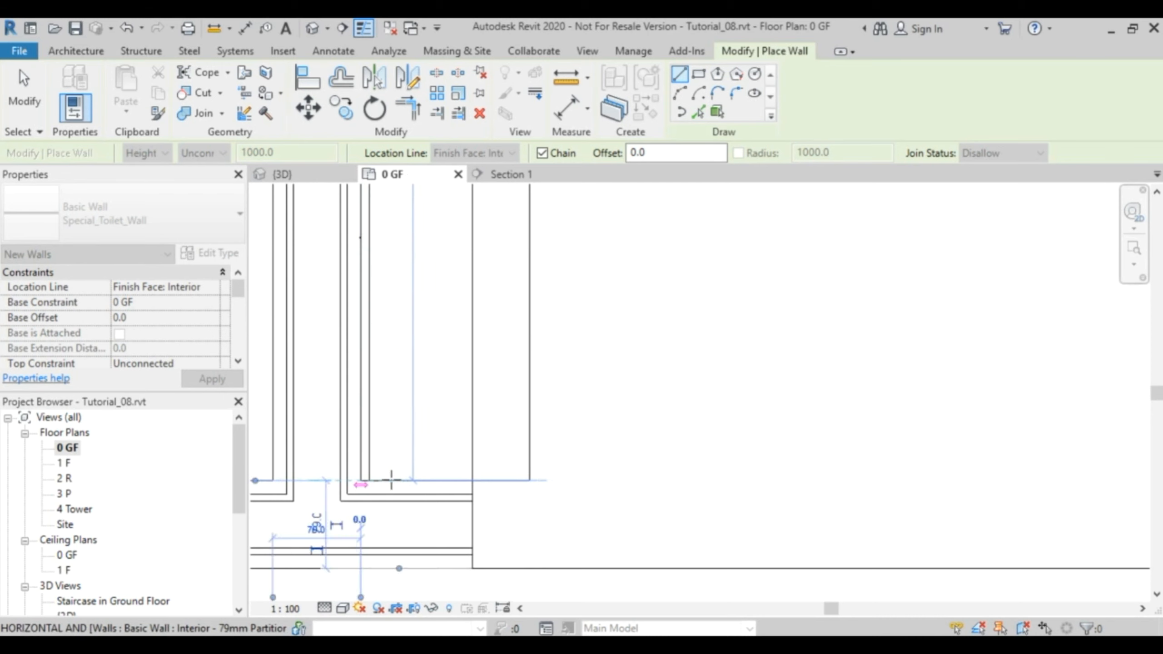
pyautogui.click(472, 480)
pyautogui.press('Escape')
# Draw the toilet wall down the duct's blockwork face from its upper corner and 300 mm along the lower return.
pyautogui.scroll(-3, 865, 475)
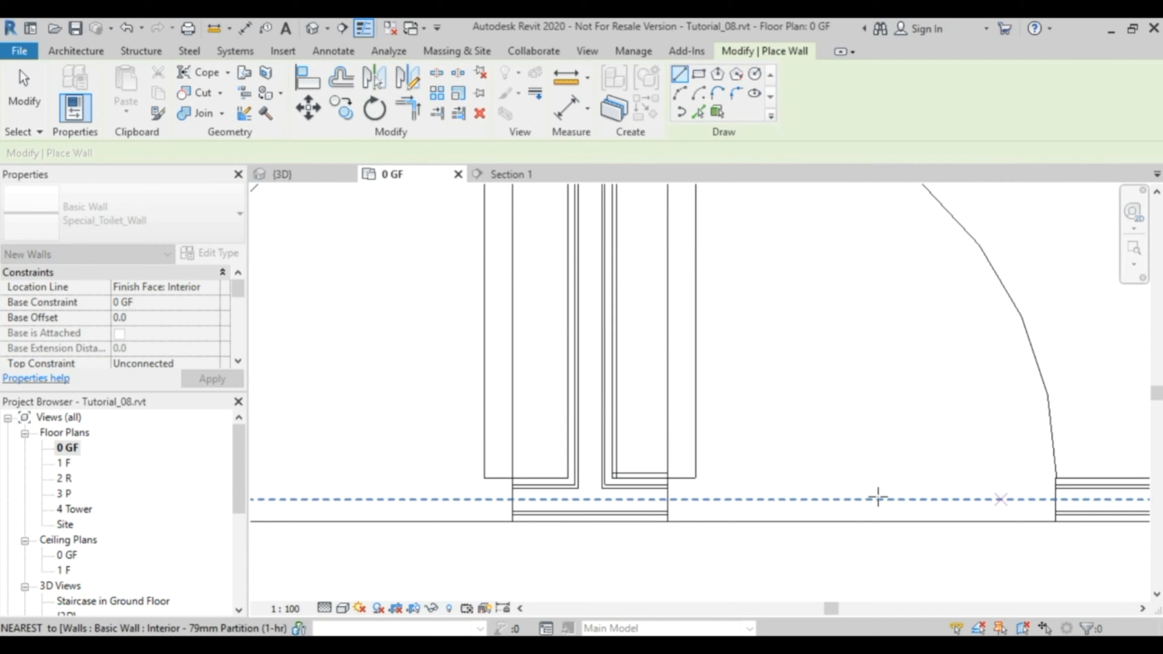
pyautogui.moveTo(1095, 480); pyautogui.dragTo(670, 475, button='middle')
pyautogui.moveTo(912, 466); pyautogui.dragTo(760, 541, button='middle')
pyautogui.scroll(-3, 774, 376)
pyautogui.scroll(-2, 794, 368)
pyautogui.scroll(6, 784, 358)
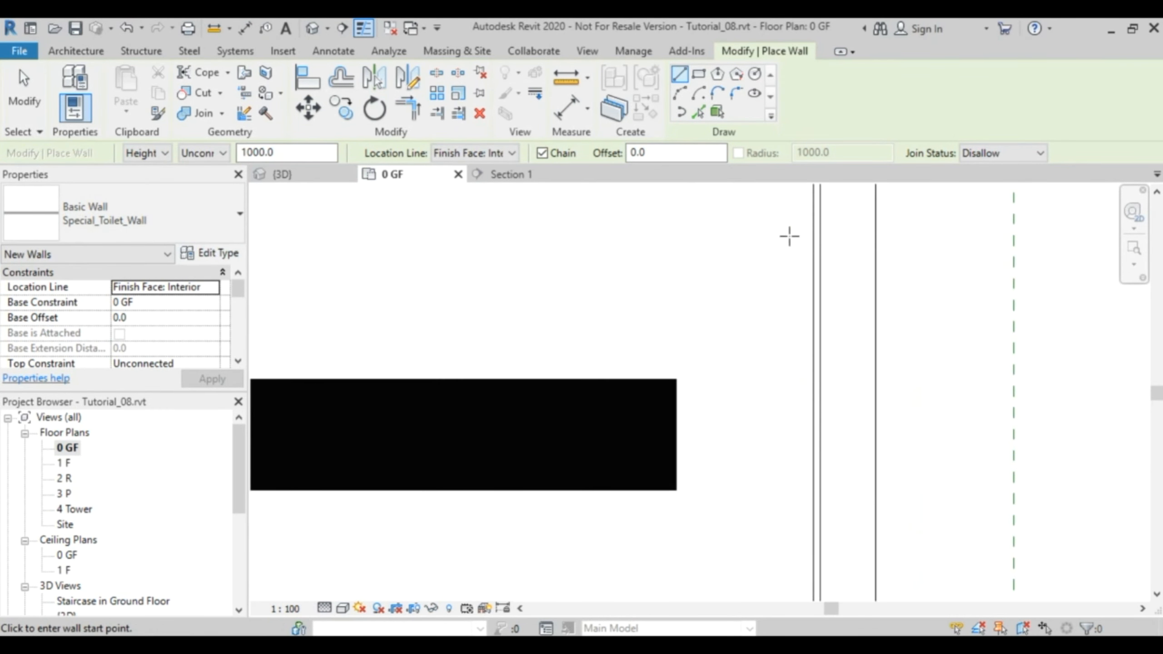
pyautogui.moveTo(790, 236); pyautogui.dragTo(777, 393, button='middle')
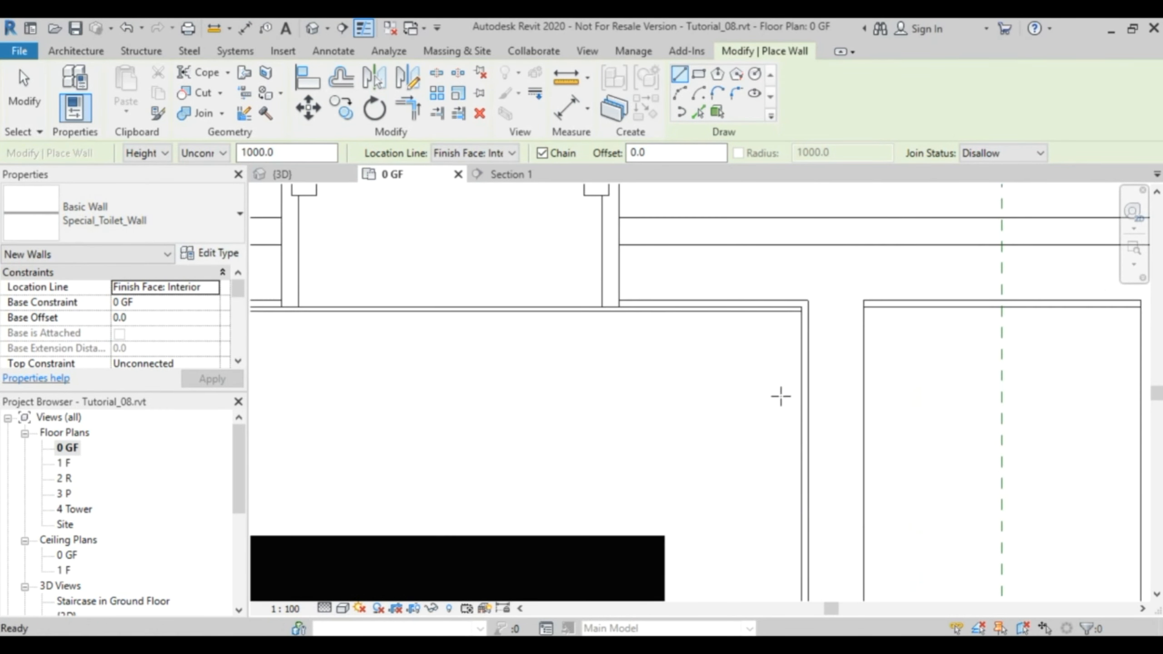
pyautogui.click(802, 306)
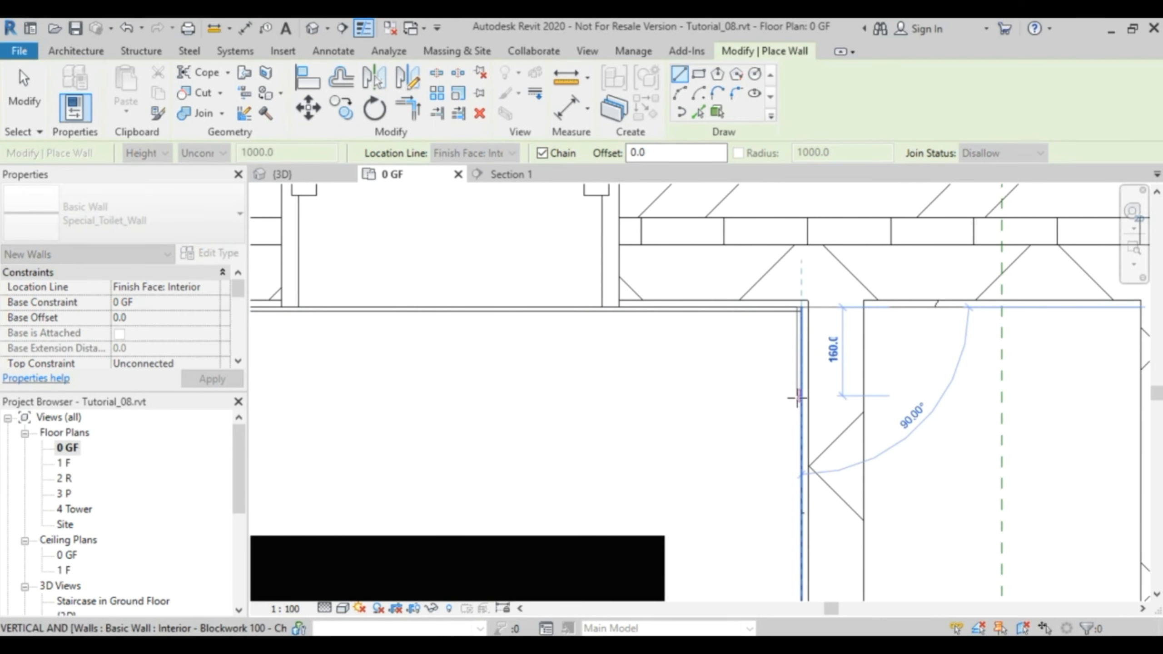
pyautogui.scroll(-2, 798, 466)
pyautogui.moveTo(797, 428); pyautogui.dragTo(752, 232, button='middle')
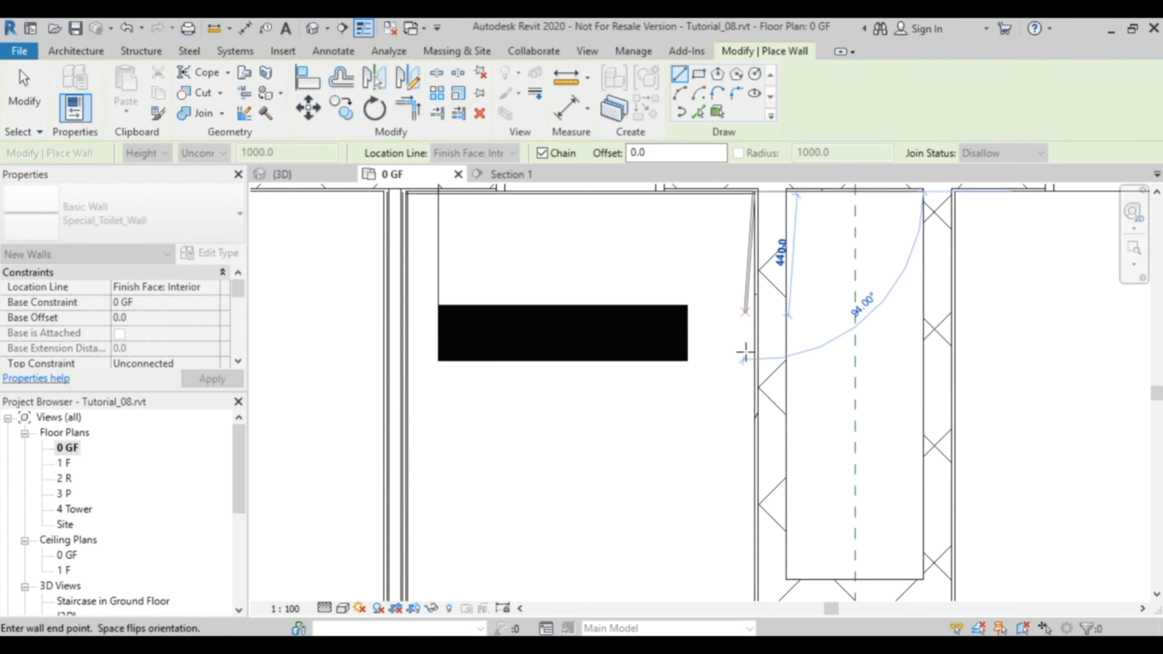
pyautogui.moveTo(755, 475); pyautogui.dragTo(722, 339, button='middle')
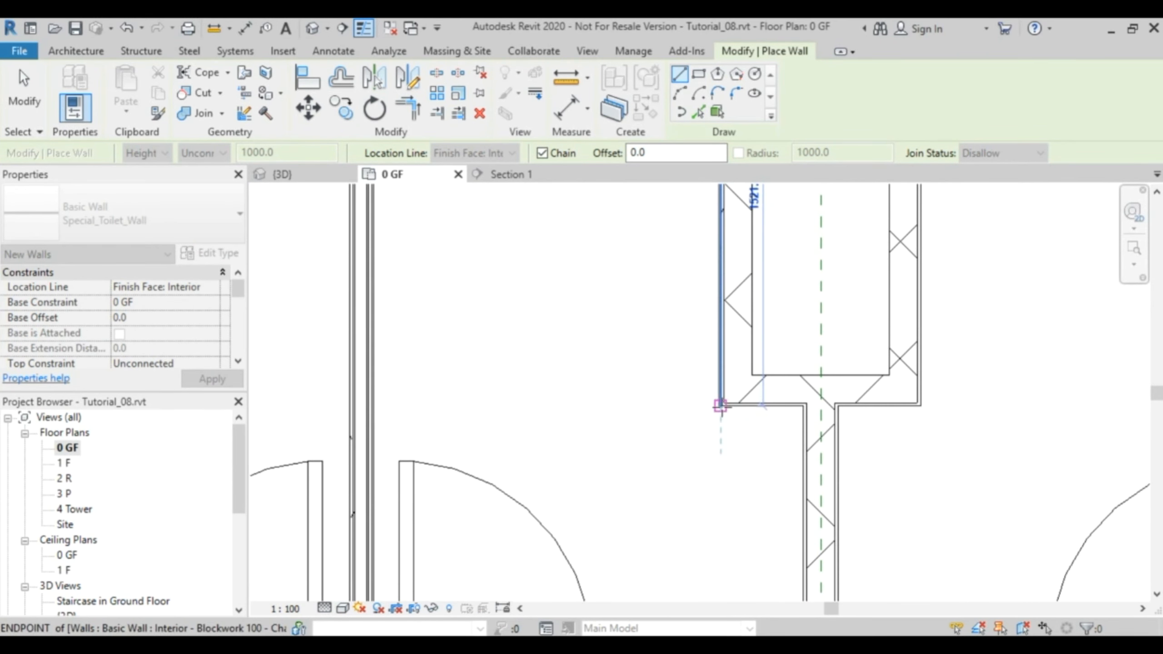
pyautogui.click(720, 404)
pyautogui.click(805, 405)
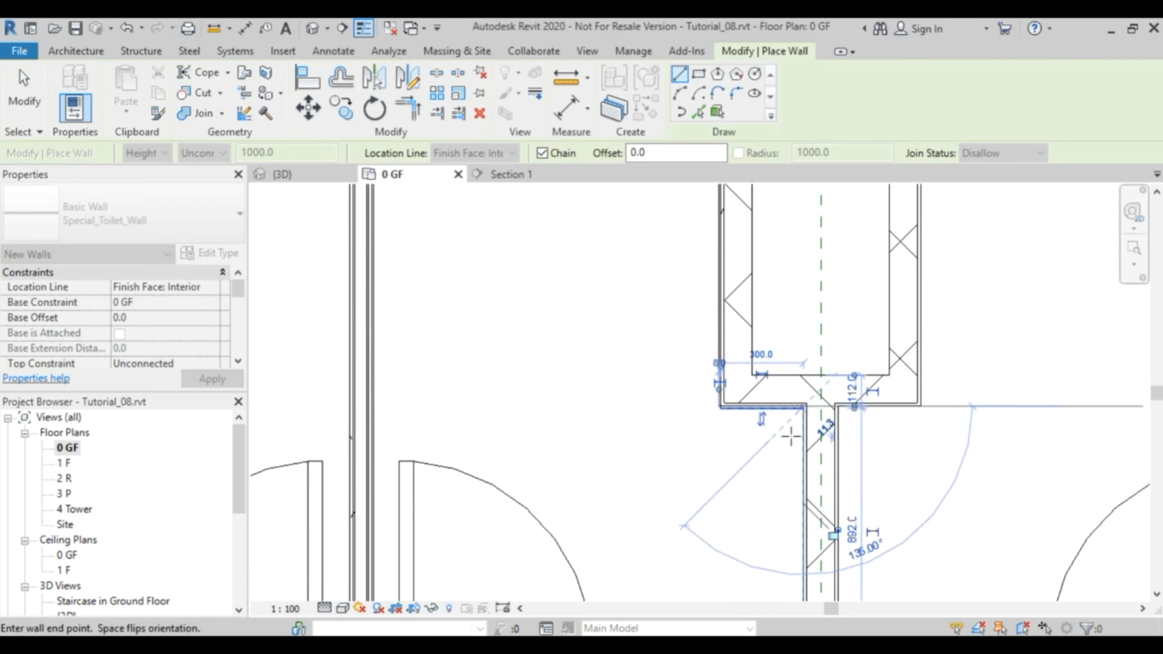
# Finish the toilet wall down the blockwork partition's face to the lower corner and leave the wall command.
pyautogui.moveTo(805, 454); pyautogui.dragTo(728, 264, button='middle')
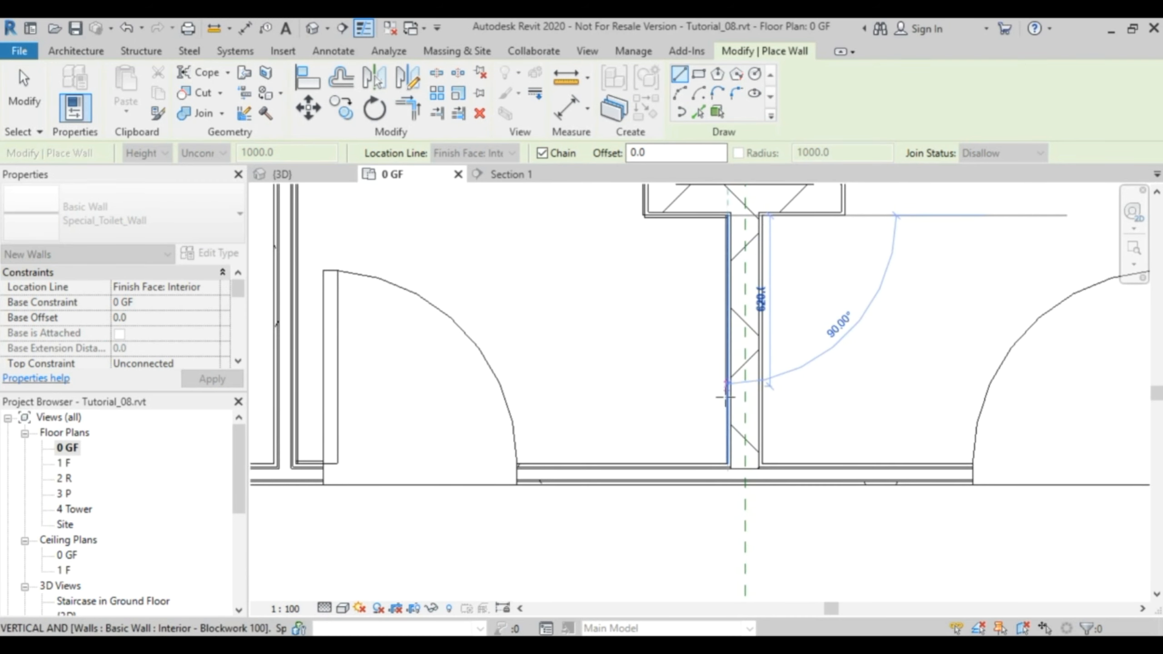
pyautogui.click(727, 464)
pyautogui.press('Escape')
pyautogui.press('Escape')
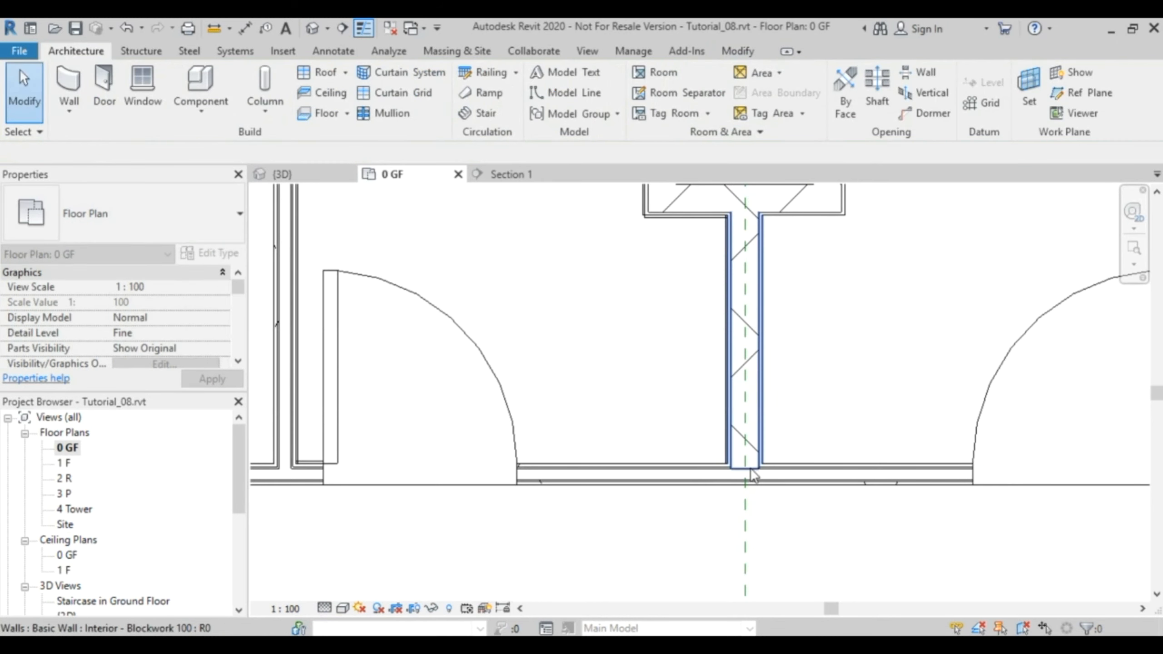
# Create a similar toilet wall about 764 mm long along the lower partition, from the blockwork corner to the door opening.
pyautogui.scroll(3, 703, 458)
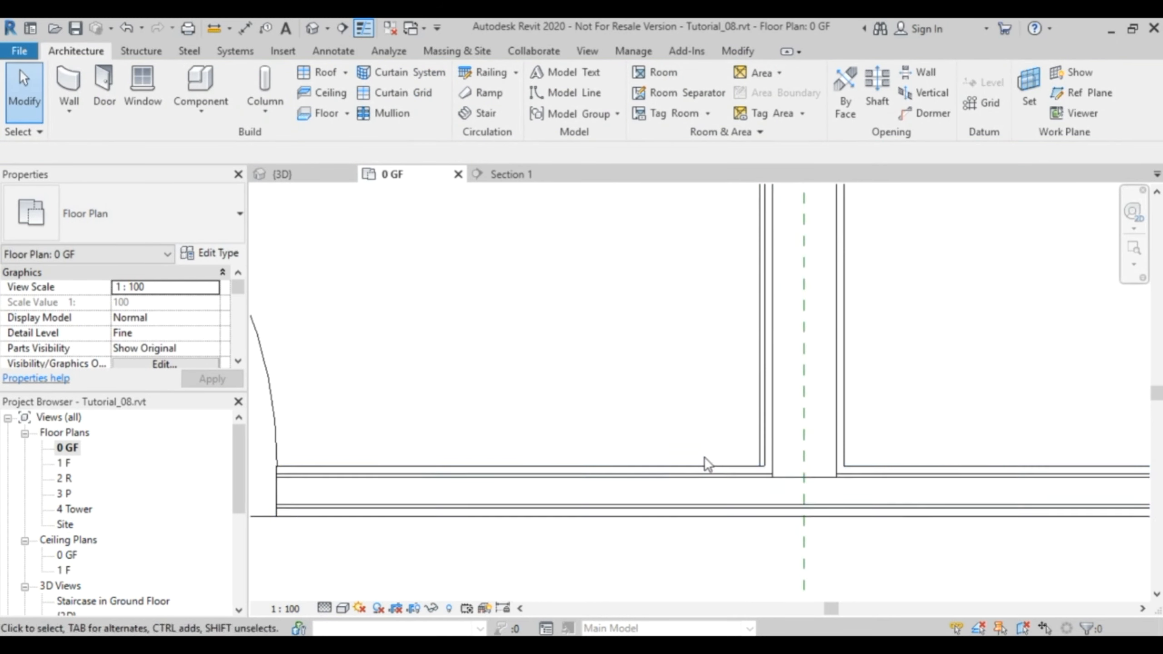
pyautogui.click(759, 434)
pyautogui.rightClick(759, 433)
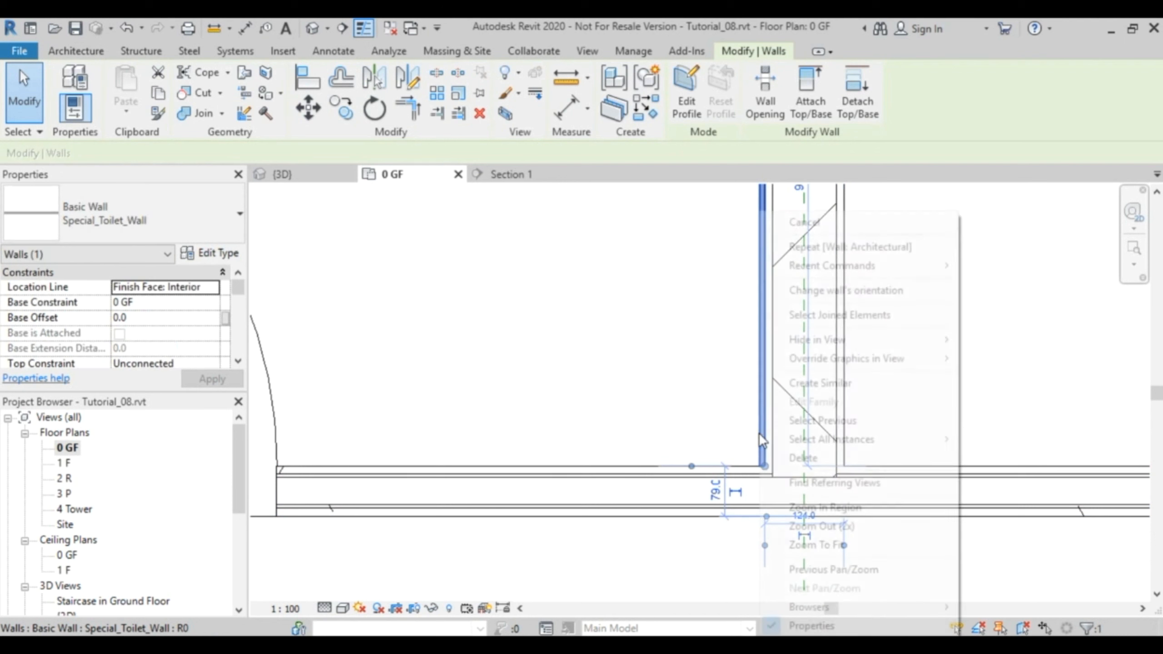
pyautogui.click(824, 384)
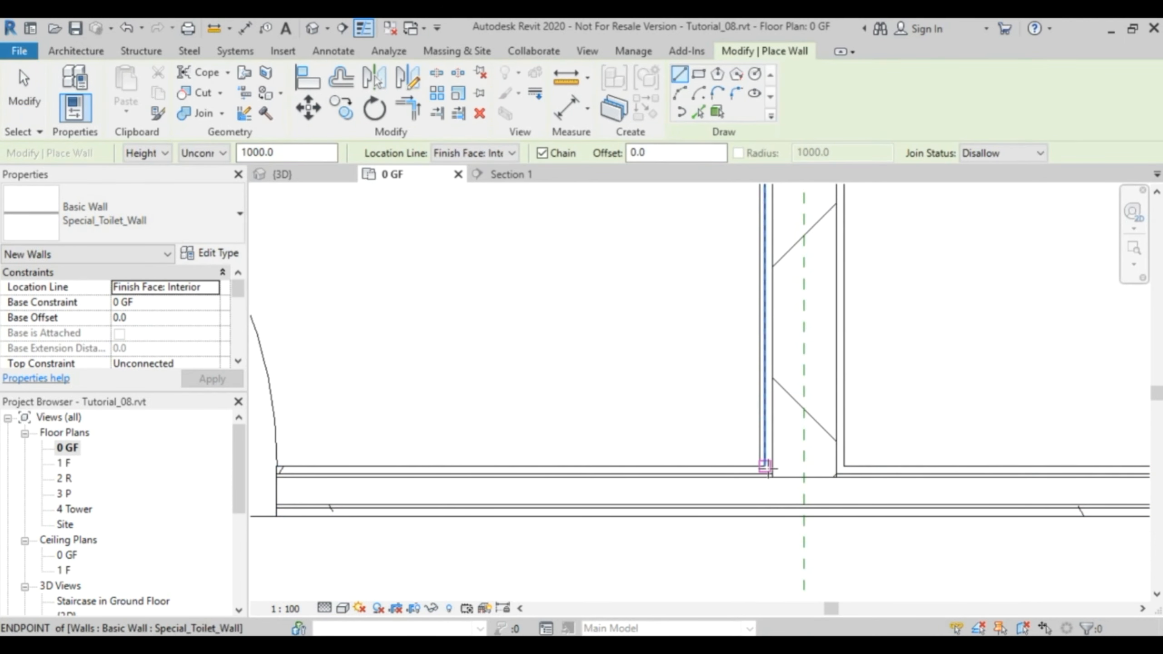
pyautogui.click(764, 466)
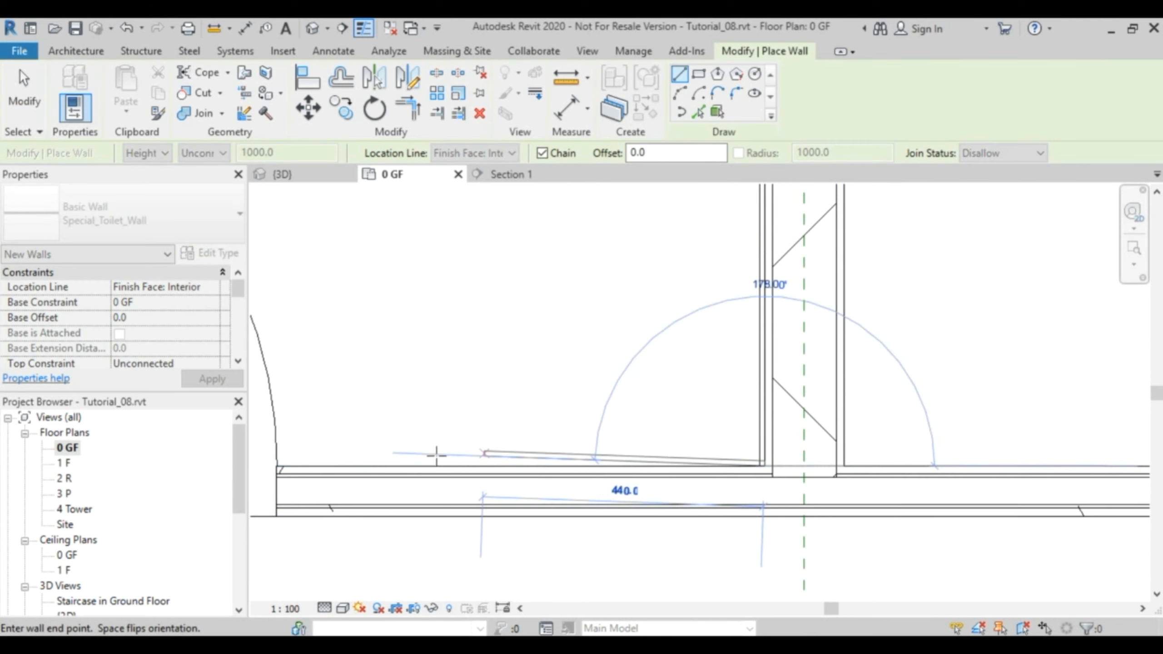
pyautogui.click(279, 467)
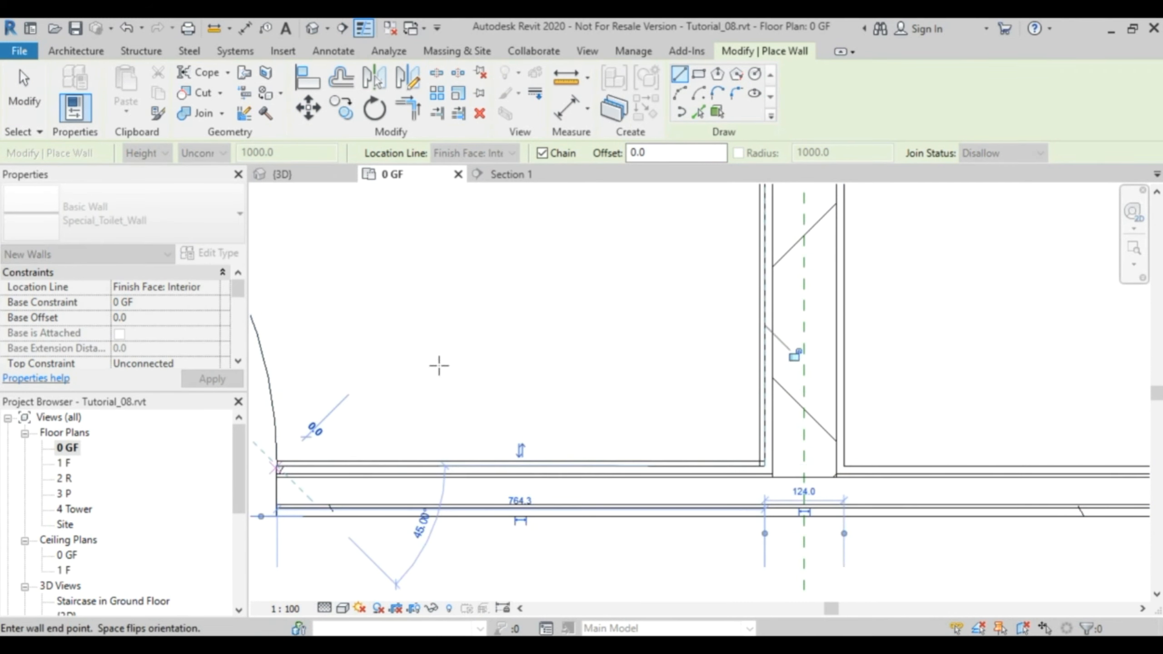
pyautogui.press('Escape')
pyautogui.press('Escape')
# Shorten the duct-side toilet wall's upper end to the inner face of the exterior wall's lining.
pyautogui.scroll(-5, 689, 357)
pyautogui.moveTo(690, 346); pyautogui.dragTo(731, 530, button='middle')
pyautogui.moveTo(700, 303); pyautogui.dragTo(685, 411, button='middle')
pyautogui.scroll(5, 704, 385)
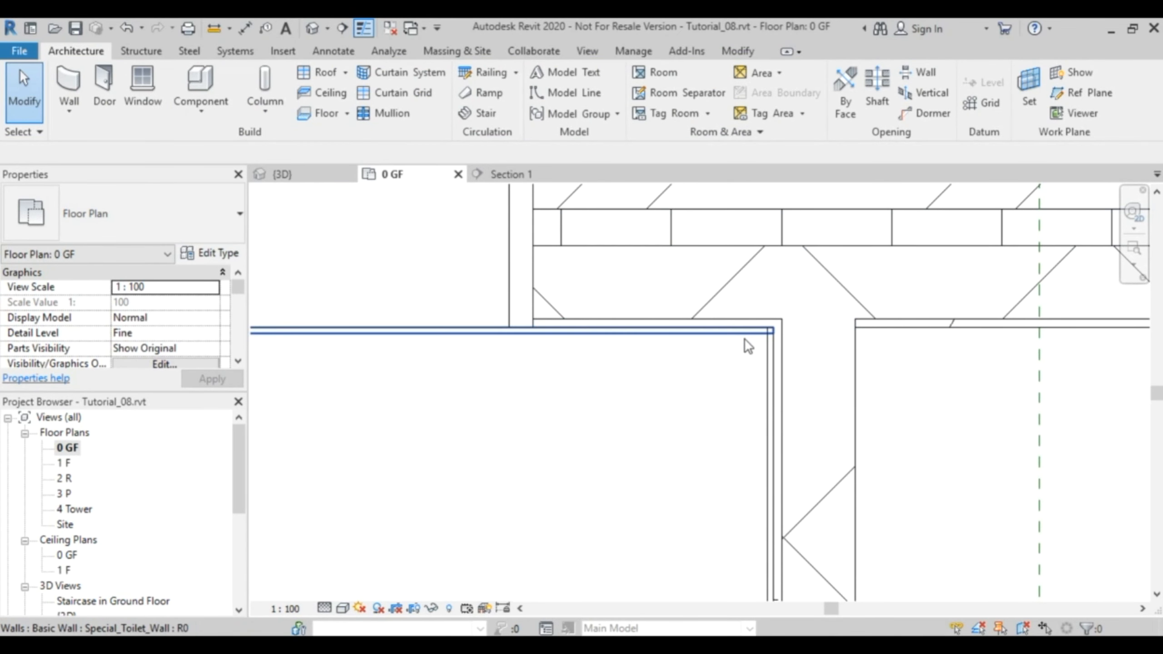
pyautogui.scroll(5, 769, 354)
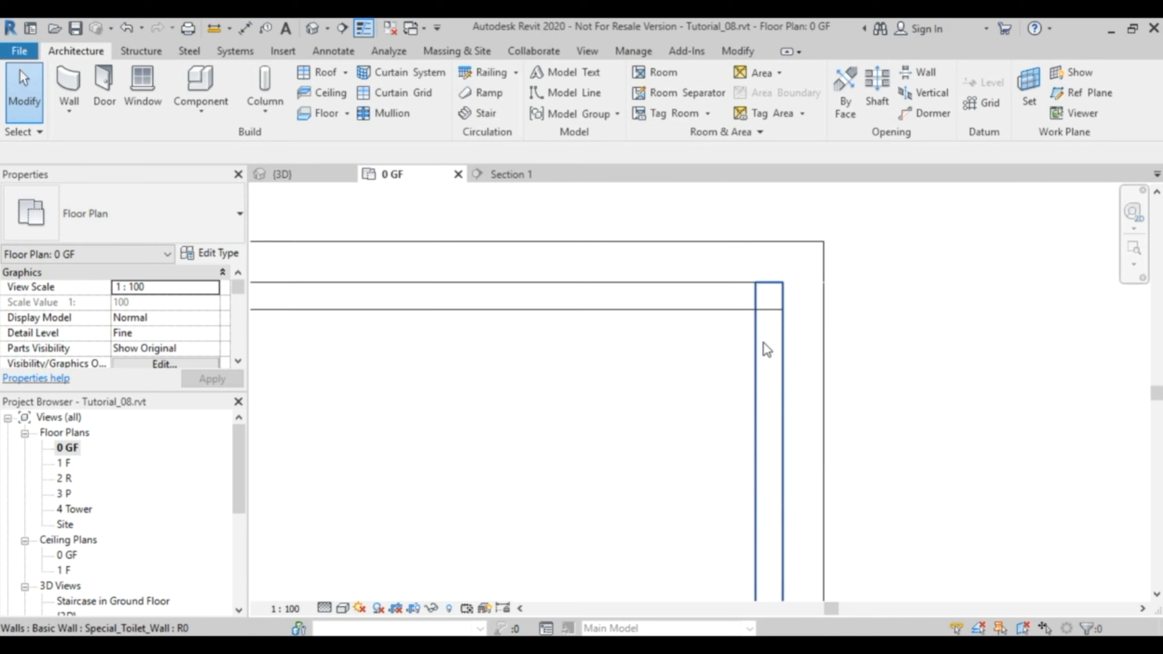
pyautogui.click(758, 340)
pyautogui.moveTo(782, 282); pyautogui.dragTo(782, 310)
pyautogui.click(700, 407)
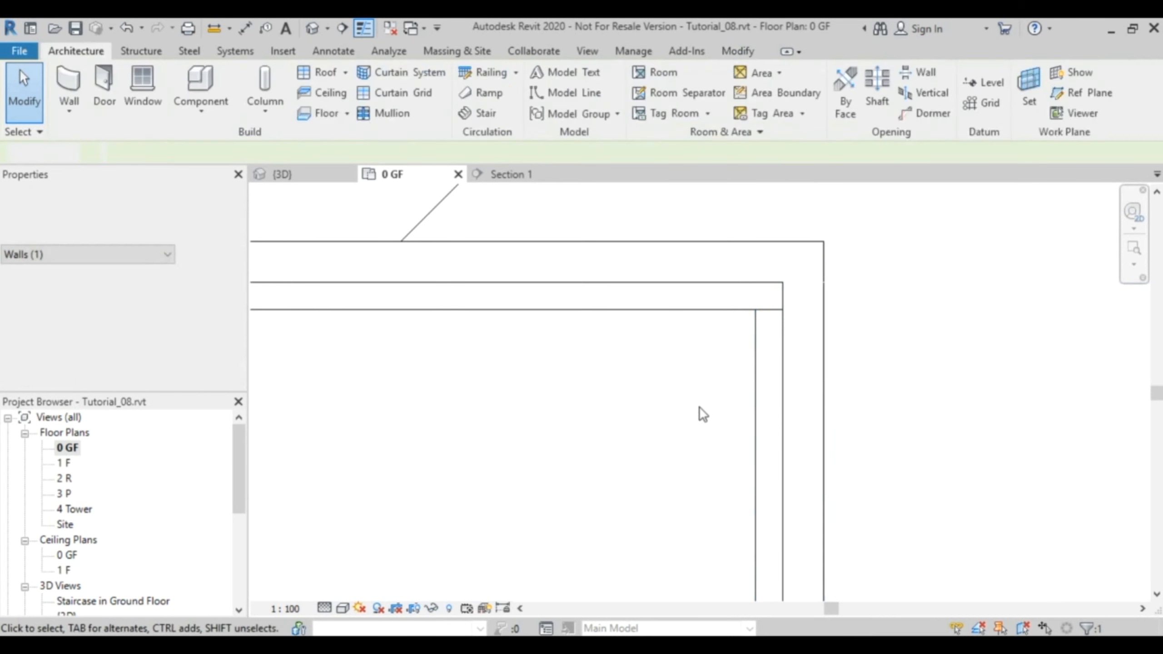
# Shorten the upper end of the toilet wall along the 79mm partition to the inner face of the exterior wall's lining.
pyautogui.scroll(-5, 700, 408)
pyautogui.moveTo(577, 460); pyautogui.dragTo(900, 404, button='middle')
pyautogui.scroll(8, 512, 351)
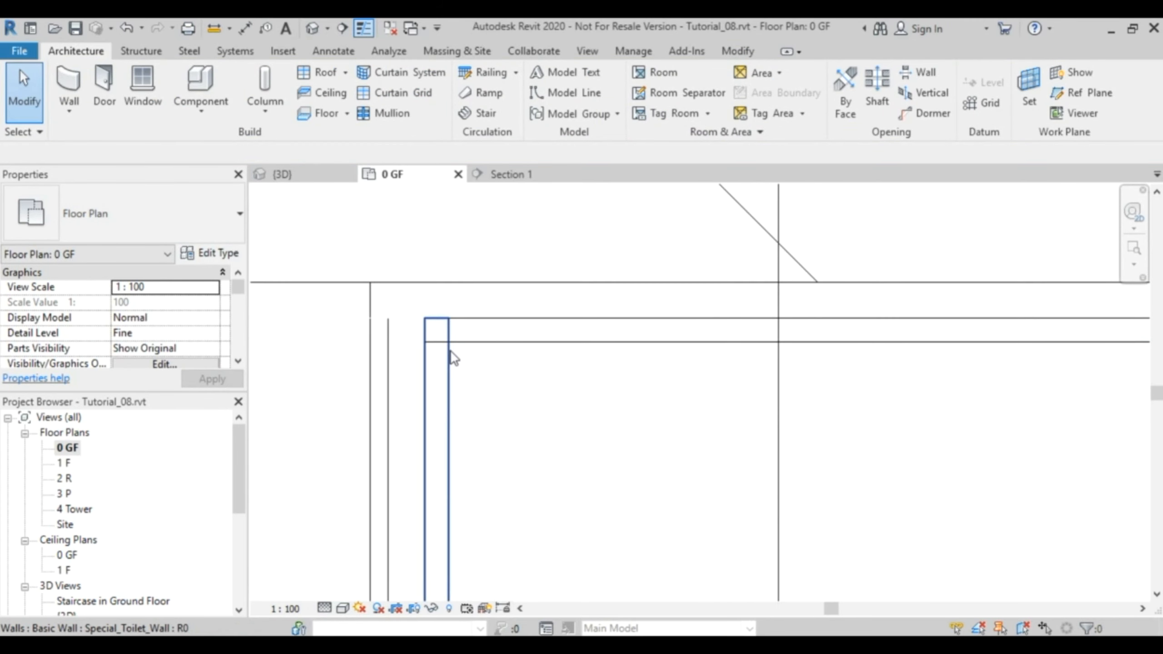
pyautogui.click(449, 352)
pyautogui.moveTo(424, 318); pyautogui.dragTo(425, 342)
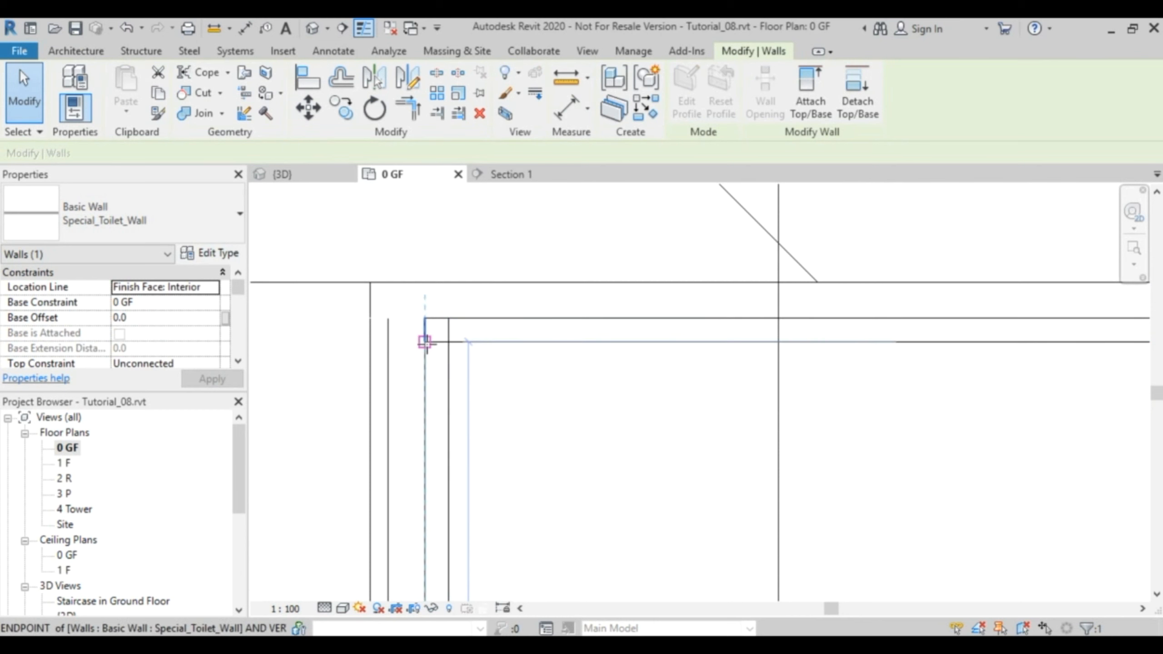
pyautogui.click(501, 381)
# Shorten the short toilet wall beside the door to 92 mm, ending at the partition lining's inner face.
pyautogui.scroll(-3, 587, 428)
pyautogui.scroll(-3, 587, 429)
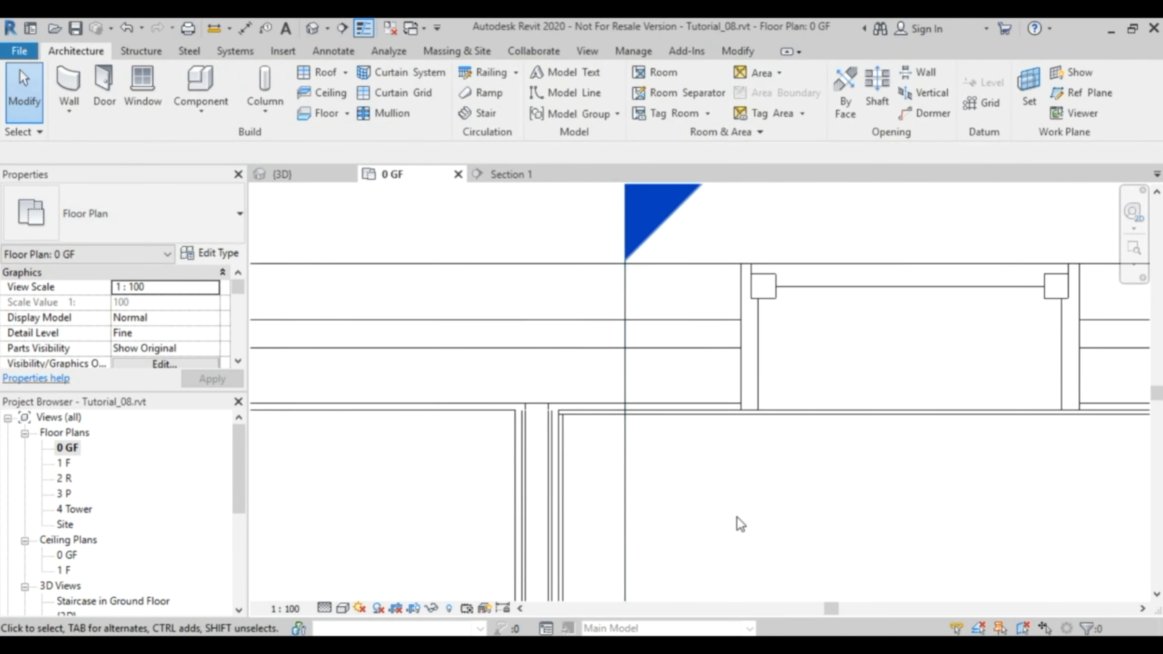
pyautogui.moveTo(738, 518); pyautogui.dragTo(585, 225, button='middle')
pyautogui.moveTo(633, 468); pyautogui.dragTo(615, 223, button='middle')
pyautogui.moveTo(509, 515); pyautogui.dragTo(555, 197, button='middle')
pyautogui.moveTo(543, 545); pyautogui.dragTo(506, 242, button='middle')
pyautogui.moveTo(476, 543); pyautogui.dragTo(462, 411, button='middle')
pyautogui.scroll(3, 415, 402)
pyautogui.click(405, 401)
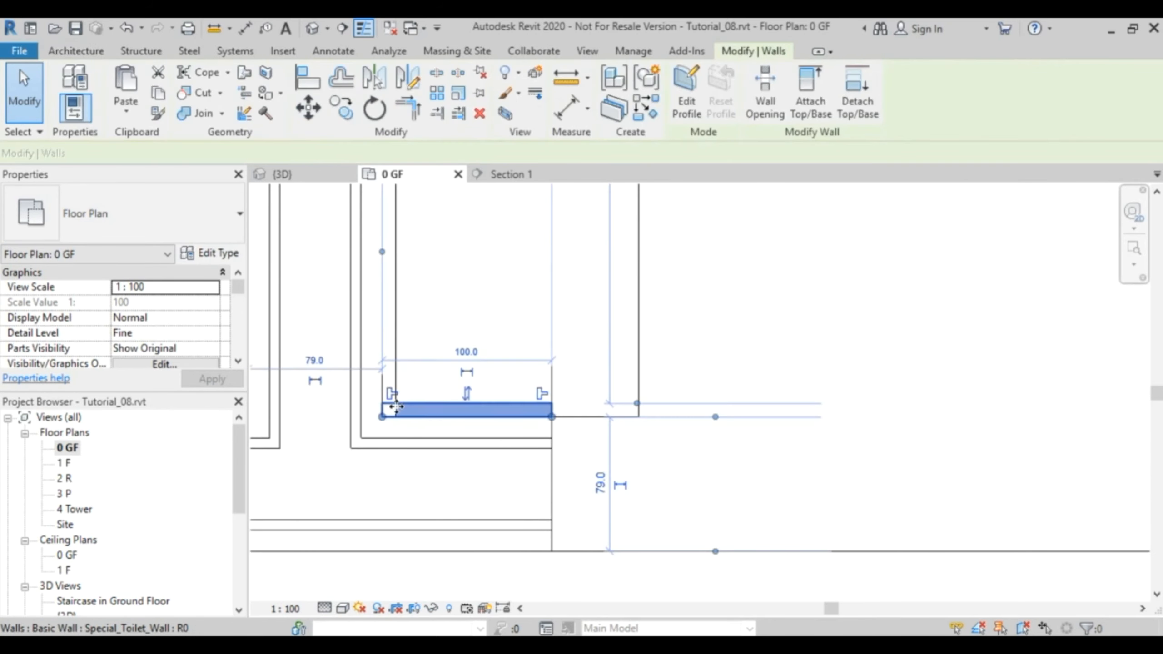
pyautogui.moveTo(384, 417); pyautogui.dragTo(397, 417)
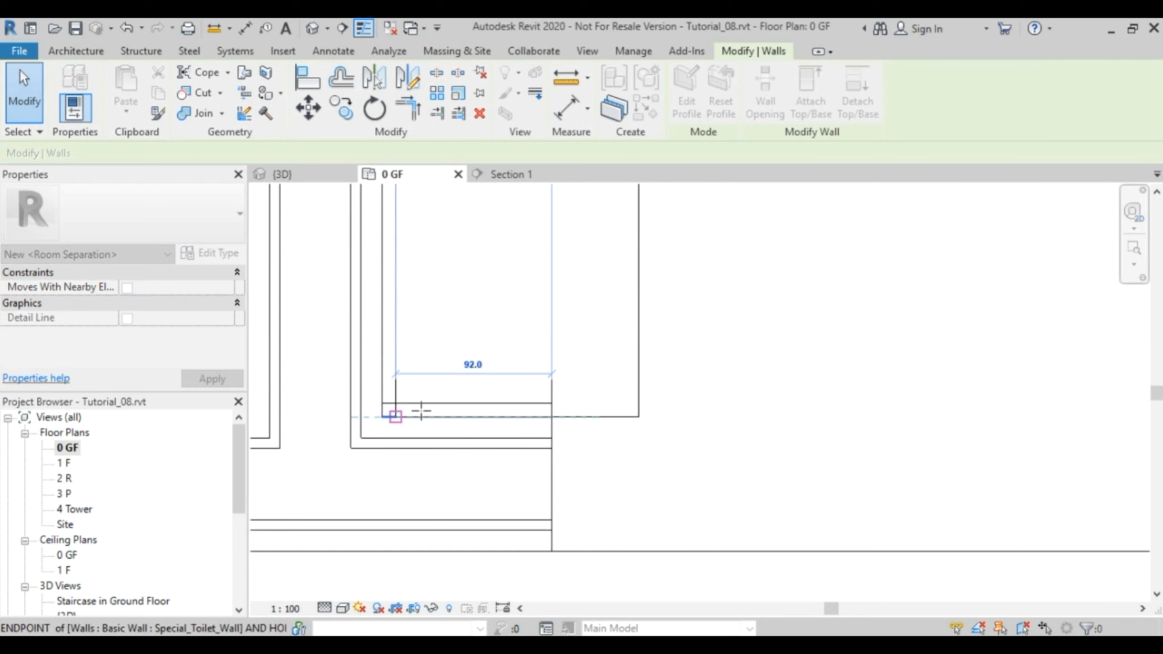
pyautogui.click(462, 308)
# Shorten the lower toilet wall at the blockwork corner so it ends at the adjoining lining's inner face.
pyautogui.moveTo(623, 436); pyautogui.dragTo(332, 472, button='middle')
pyautogui.moveTo(857, 467); pyautogui.dragTo(609, 462, button='middle')
pyautogui.scroll(4, 614, 457)
pyautogui.click(641, 473)
pyautogui.moveTo(695, 484)
pyautogui.mouseDown()
pyautogui.moveTo(688, 474)
pyautogui.moveTo(677, 483)
pyautogui.mouseUp()
pyautogui.click(586, 323)
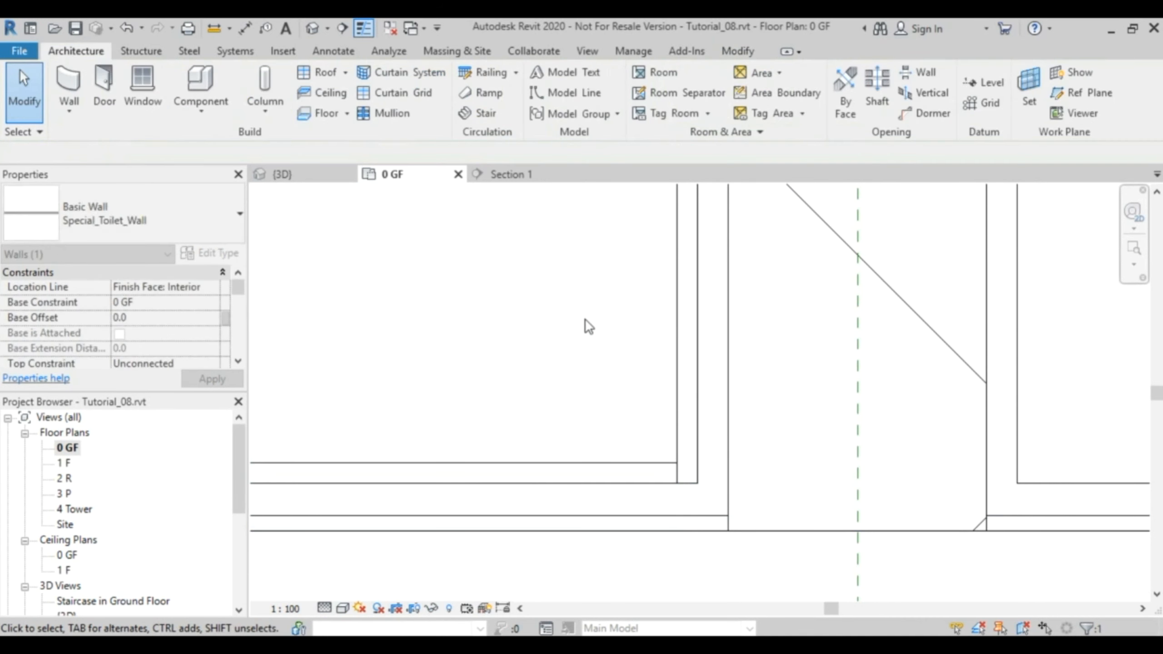
# Shorten the toilet wall under the duct so it ends at the inner face of the blockwork partition's lining.
pyautogui.scroll(-5, 584, 324)
pyautogui.moveTo(575, 300); pyautogui.dragTo(657, 506, button='middle')
pyautogui.scroll(-4, 649, 356)
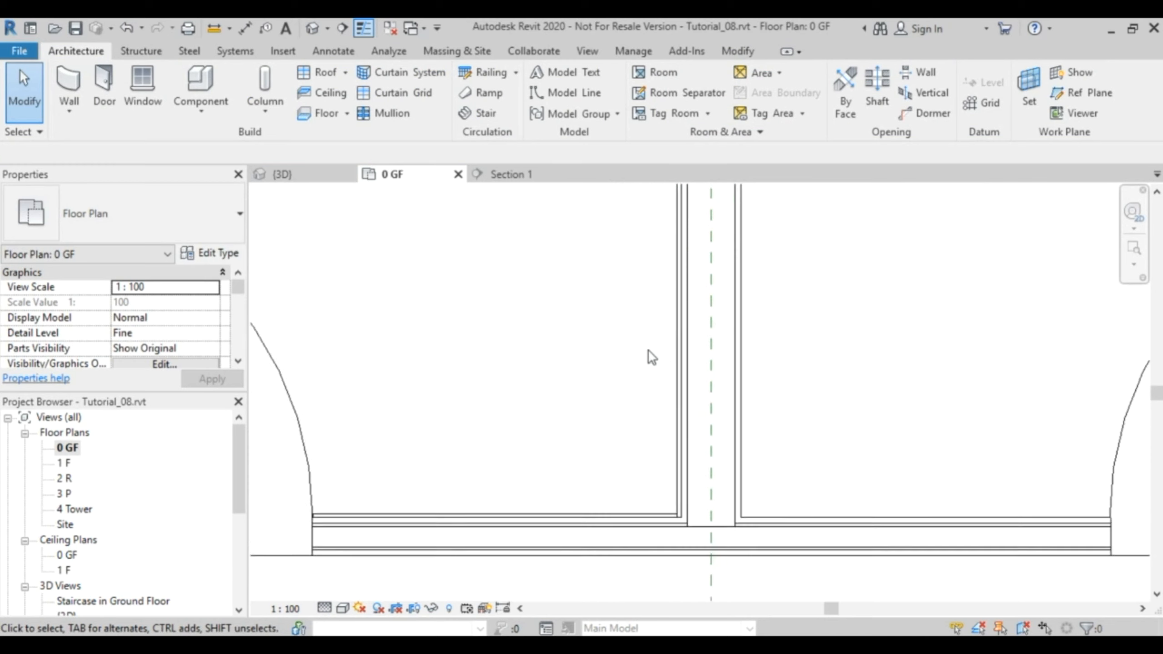
pyautogui.moveTo(625, 330); pyautogui.dragTo(636, 419, button='middle')
pyautogui.scroll(5, 656, 380)
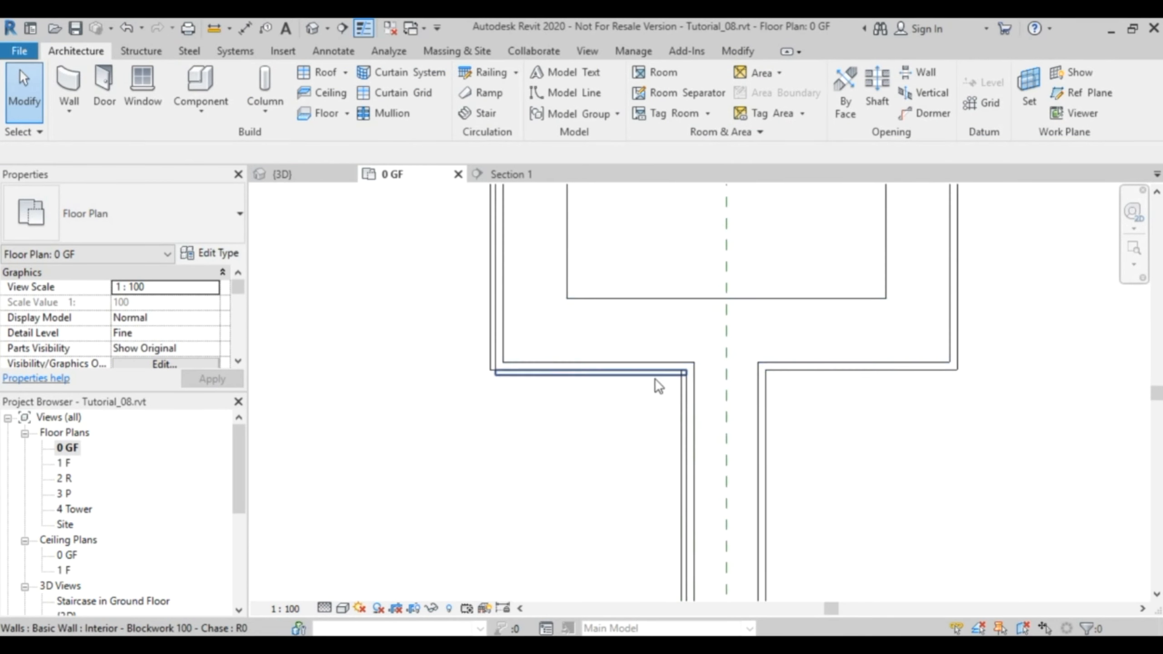
pyautogui.click(691, 378)
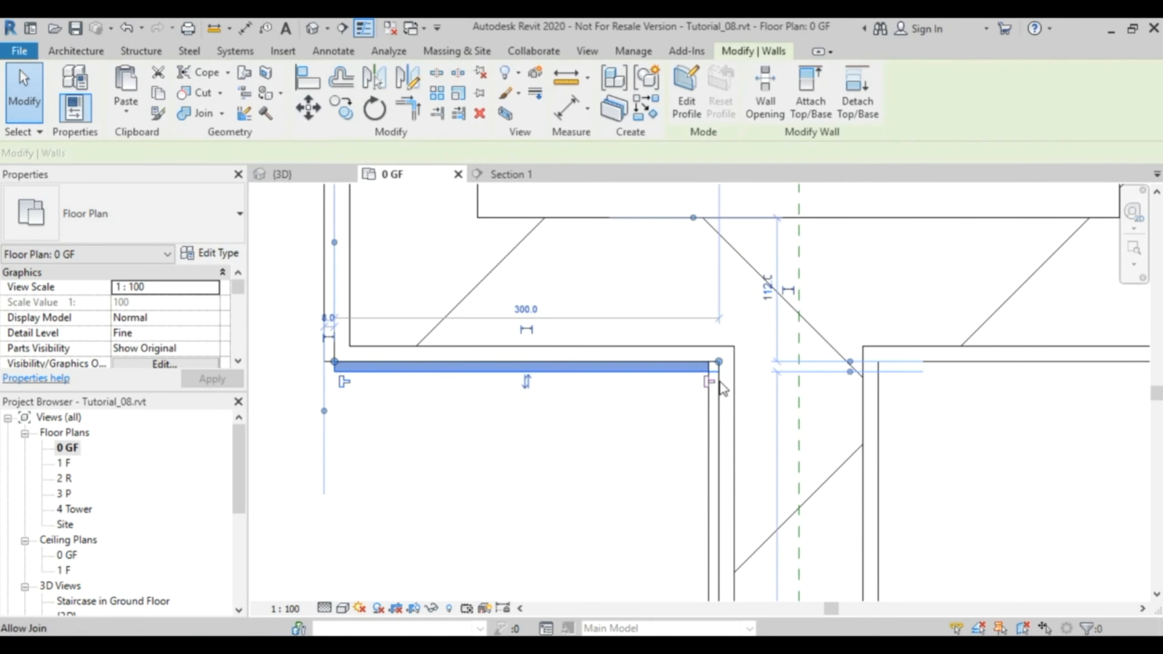
pyautogui.press('r')
pyautogui.press('s')
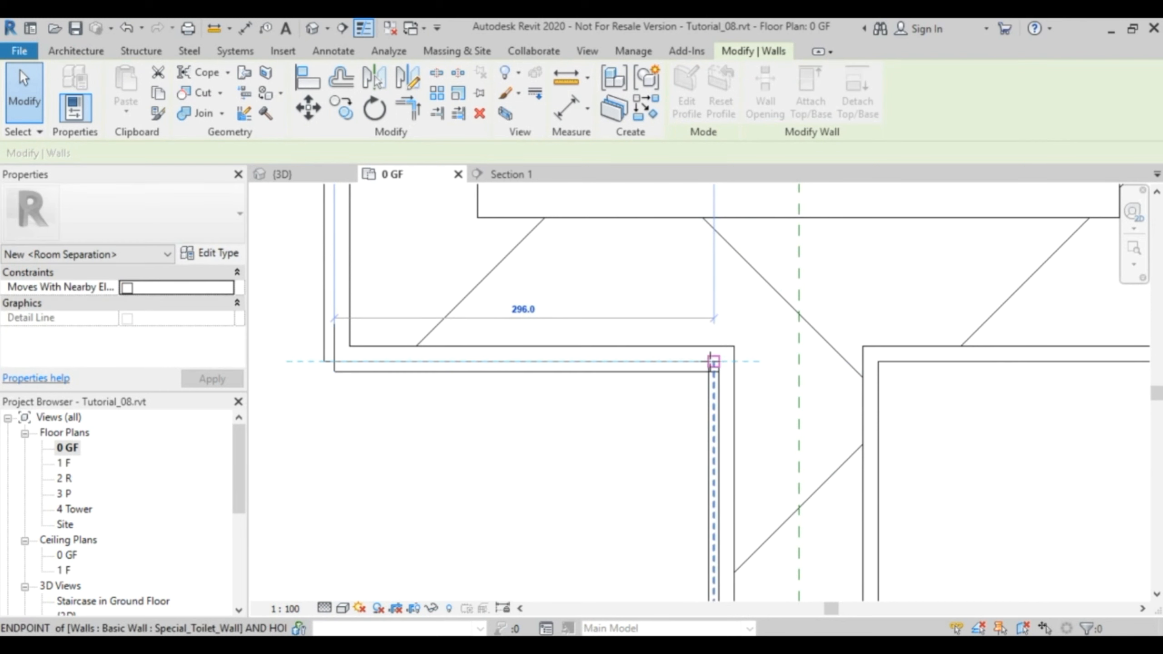
pyautogui.press('Escape')
pyautogui.press('Escape')
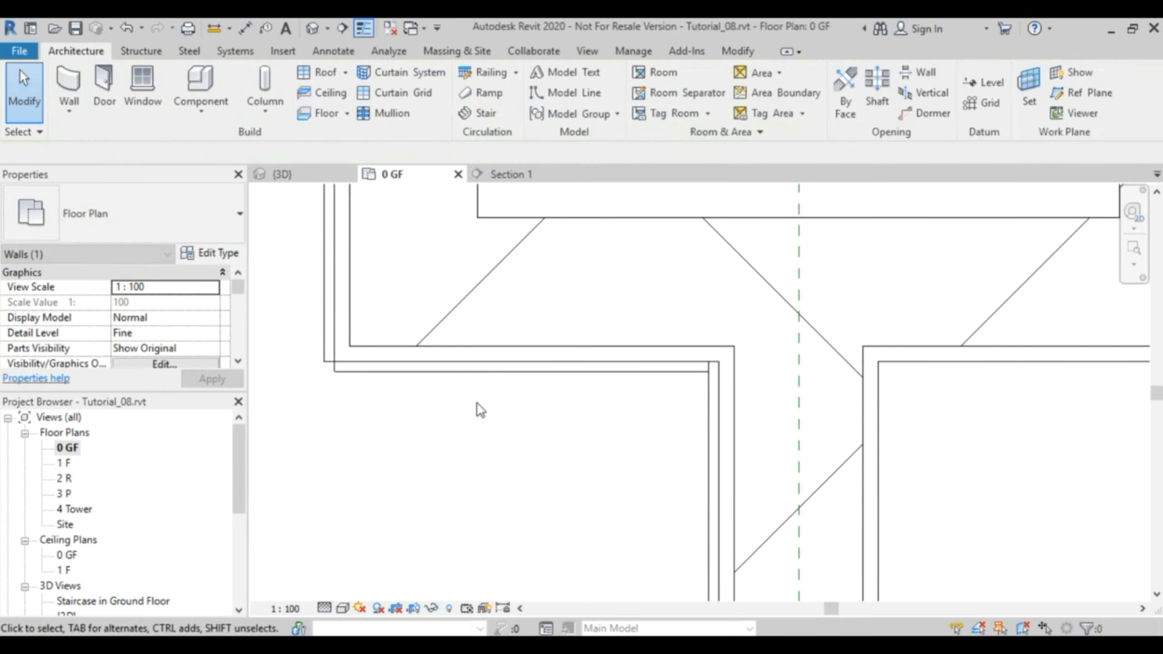
# Extend the lower end of the duct-side toilet wall to the outer face of the lining under the duct.
pyautogui.click(332, 363)
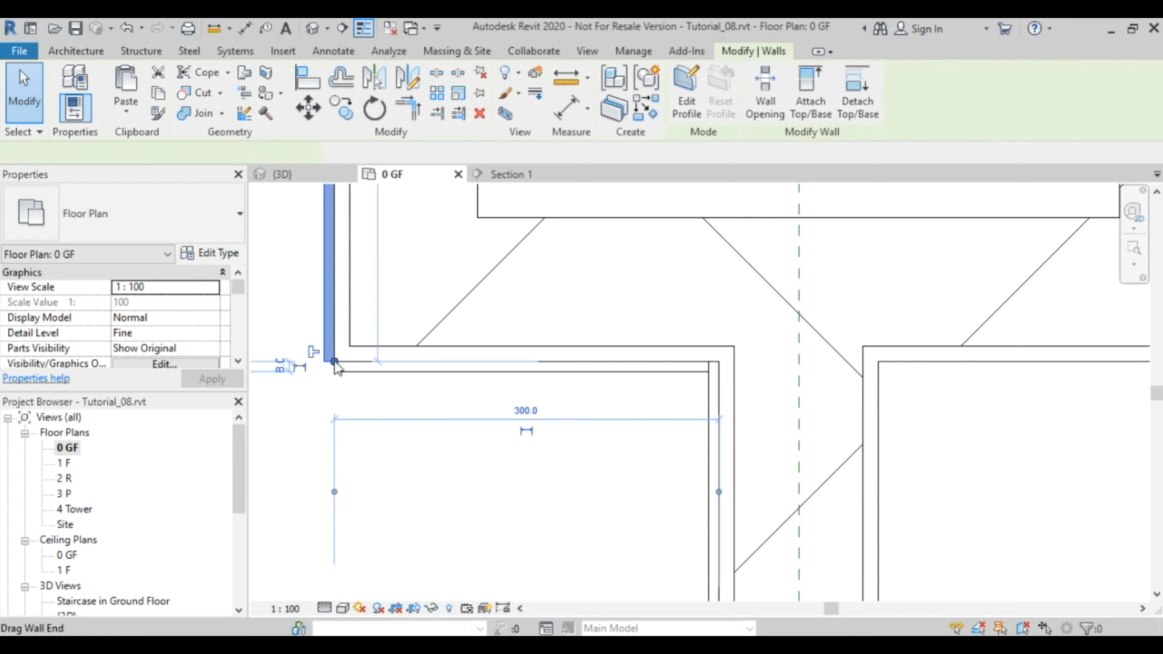
pyautogui.moveTo(335, 361); pyautogui.dragTo(327, 331)
pyautogui.scroll(5, 336, 369)
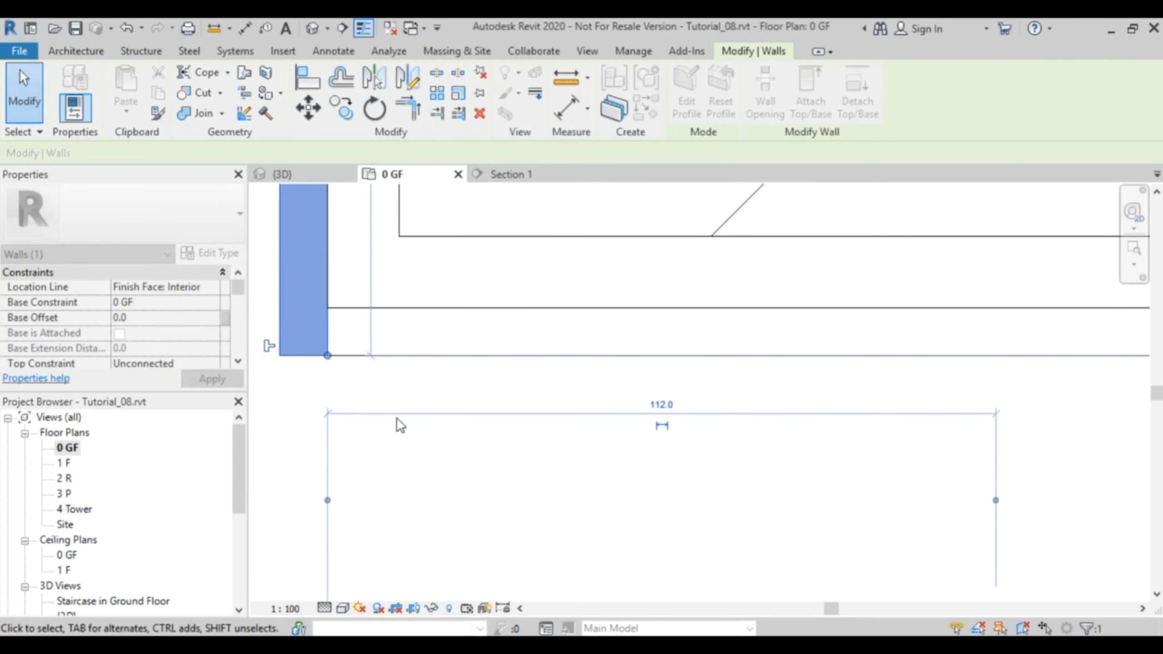
pyautogui.click(455, 412)
# Open Section 1, examine where the toilet wall meets the ground floor build-up, and return to the 0 GF plan.
pyautogui.scroll(-10, 457, 414)
pyautogui.moveTo(548, 450); pyautogui.dragTo(699, 485, button='middle')
pyautogui.scroll(-6, 704, 440)
pyautogui.moveTo(637, 351); pyautogui.dragTo(644, 444, button='middle')
pyautogui.doubleClick(677, 293)
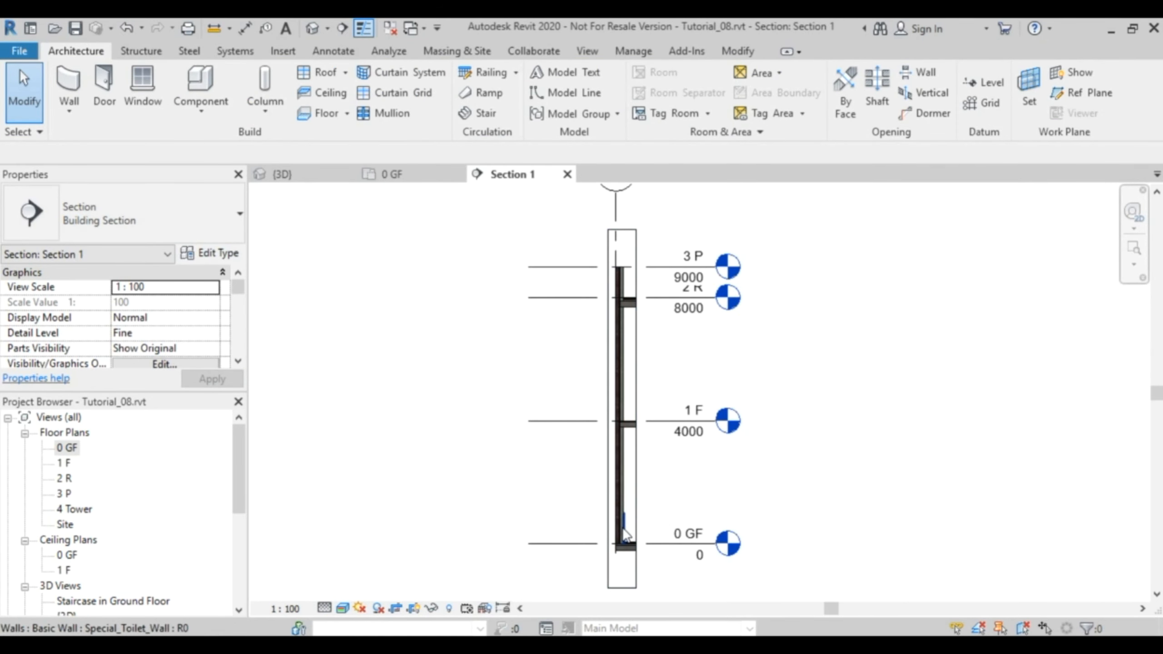
pyautogui.scroll(6, 627, 526)
pyautogui.moveTo(636, 520); pyautogui.dragTo(595, 359, button='middle')
pyautogui.scroll(3, 584, 344)
pyautogui.scroll(-3, 587, 347)
pyautogui.moveTo(587, 400); pyautogui.dragTo(577, 343, button='middle')
pyautogui.scroll(3, 582, 416)
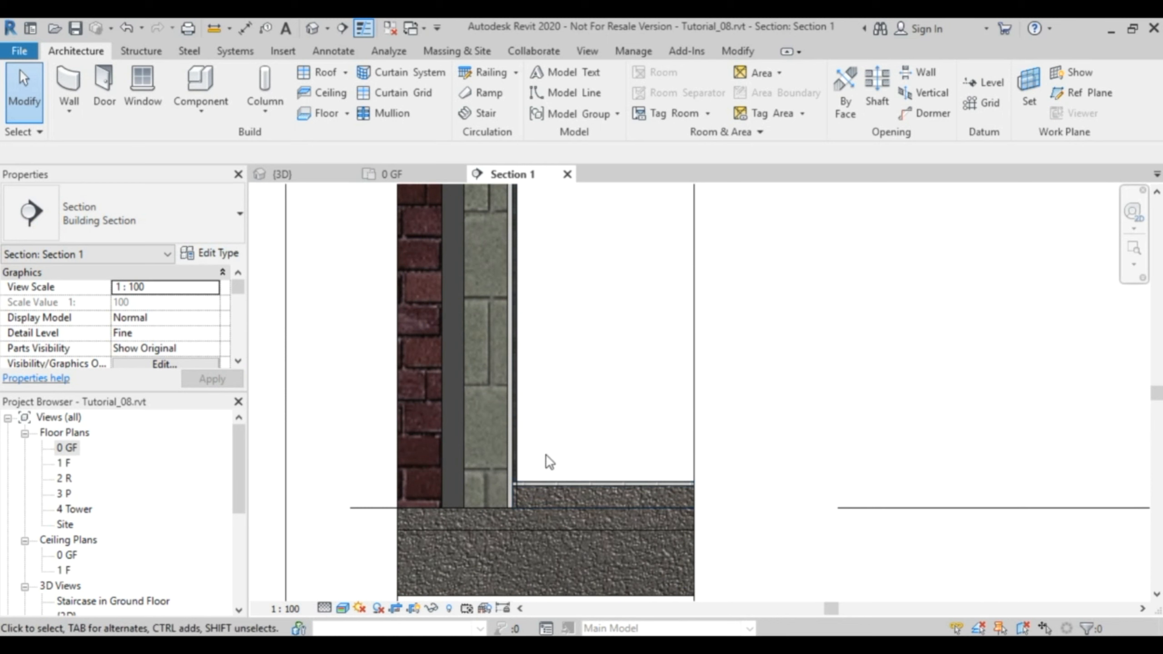
pyautogui.scroll(-2, 529, 350)
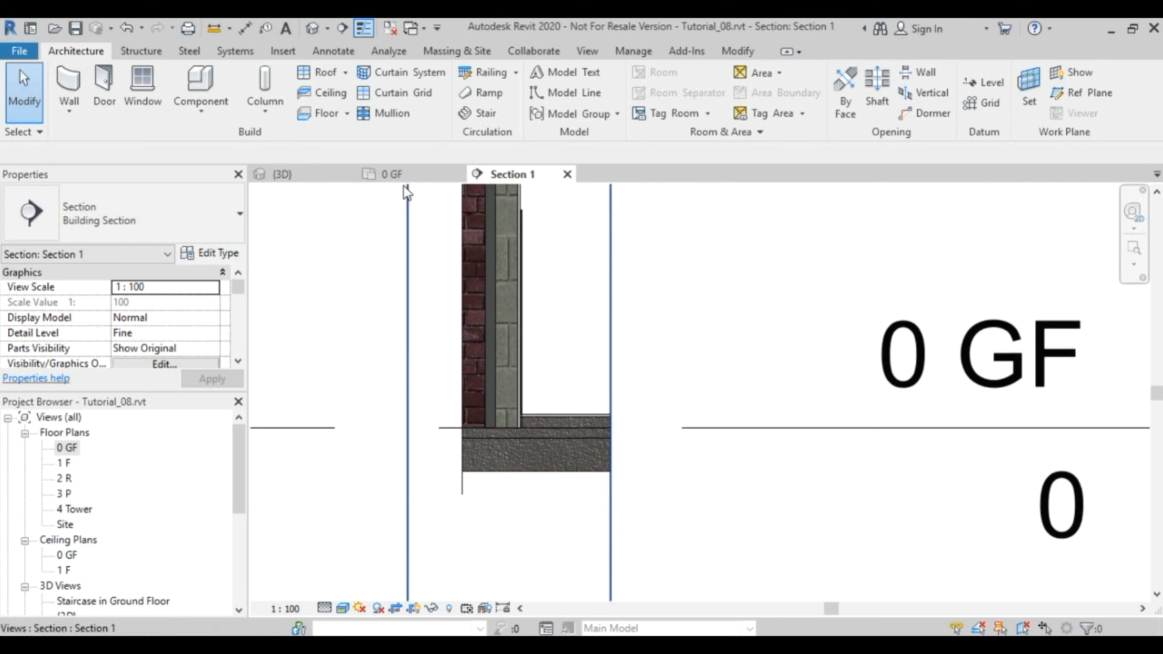
pyautogui.click(394, 174)
pyautogui.scroll(4, 704, 415)
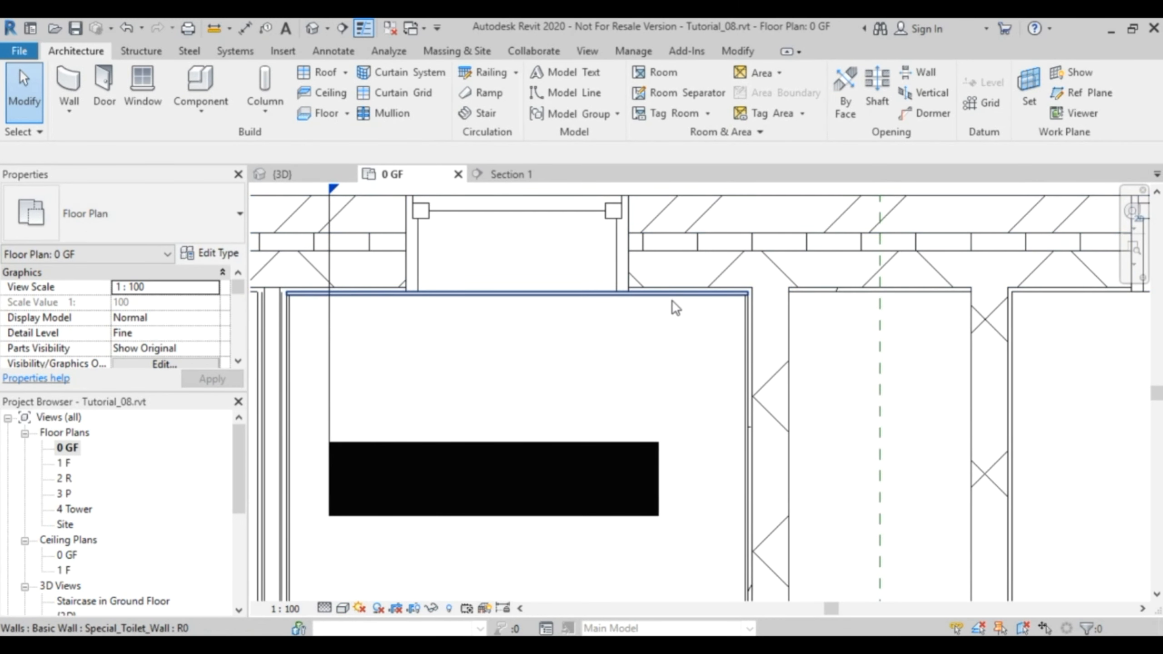
pyautogui.click(672, 302)
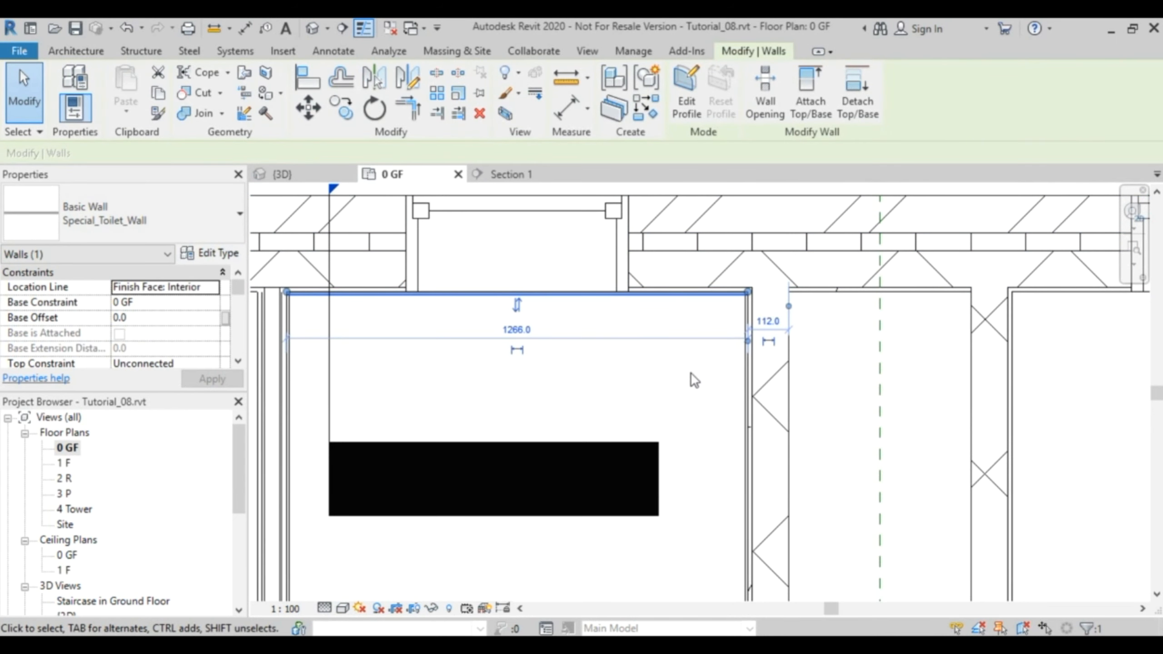
pyautogui.keyDown('ctrl'); pyautogui.click(744, 423); pyautogui.keyUp('ctrl')
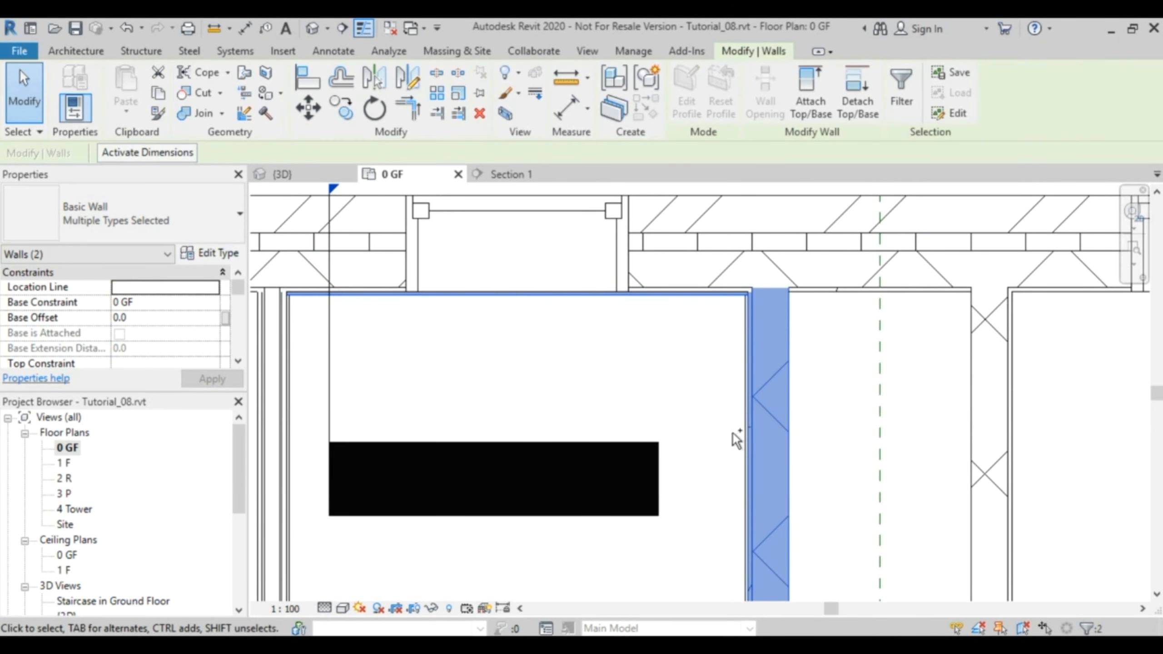
pyautogui.click(718, 429)
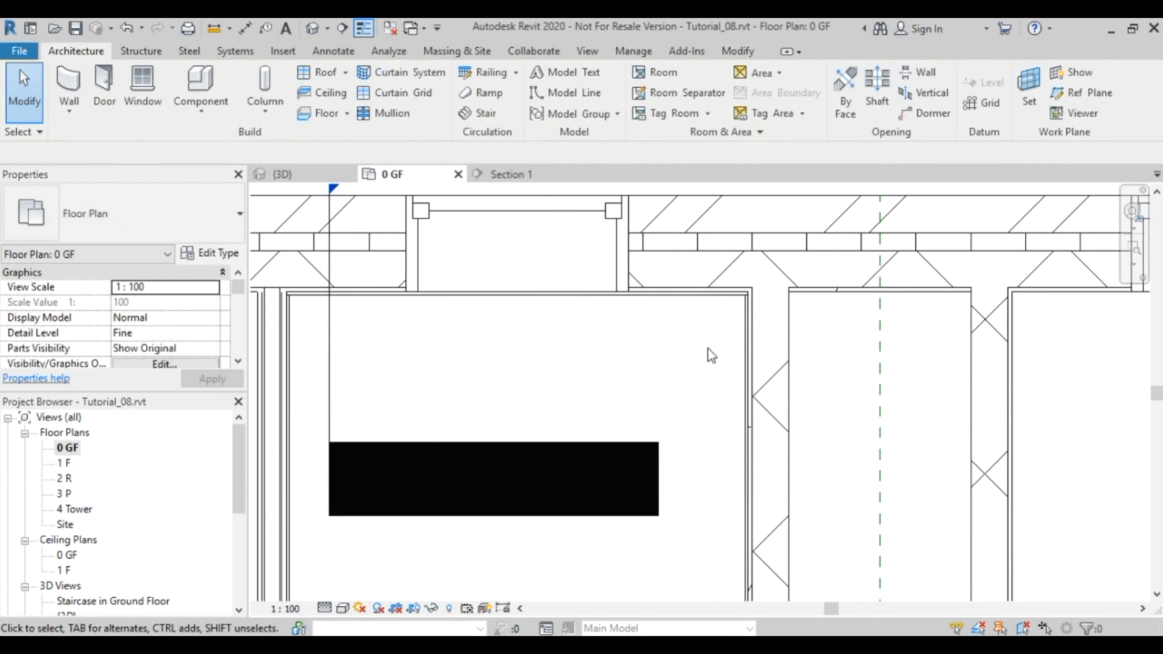
# Set the base offset of all seven Special_Toilet_Wall segments around the ground floor toilet to 60.
pyautogui.click(695, 306)
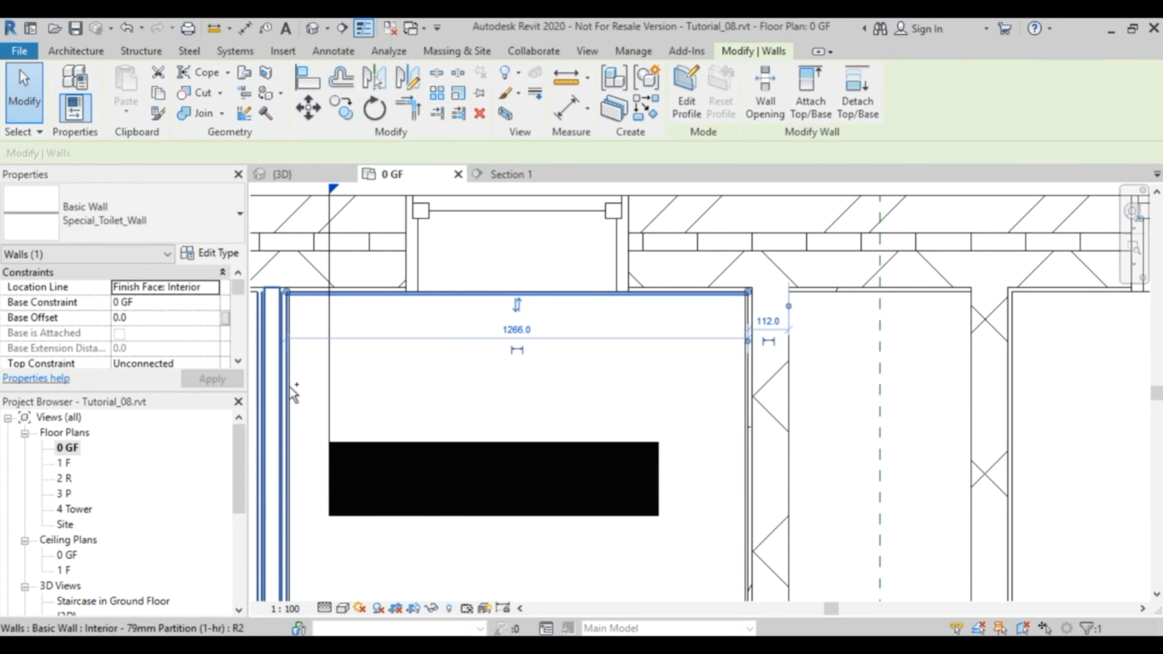
pyautogui.keyDown('ctrl'); pyautogui.click(387, 415); pyautogui.keyUp('ctrl')
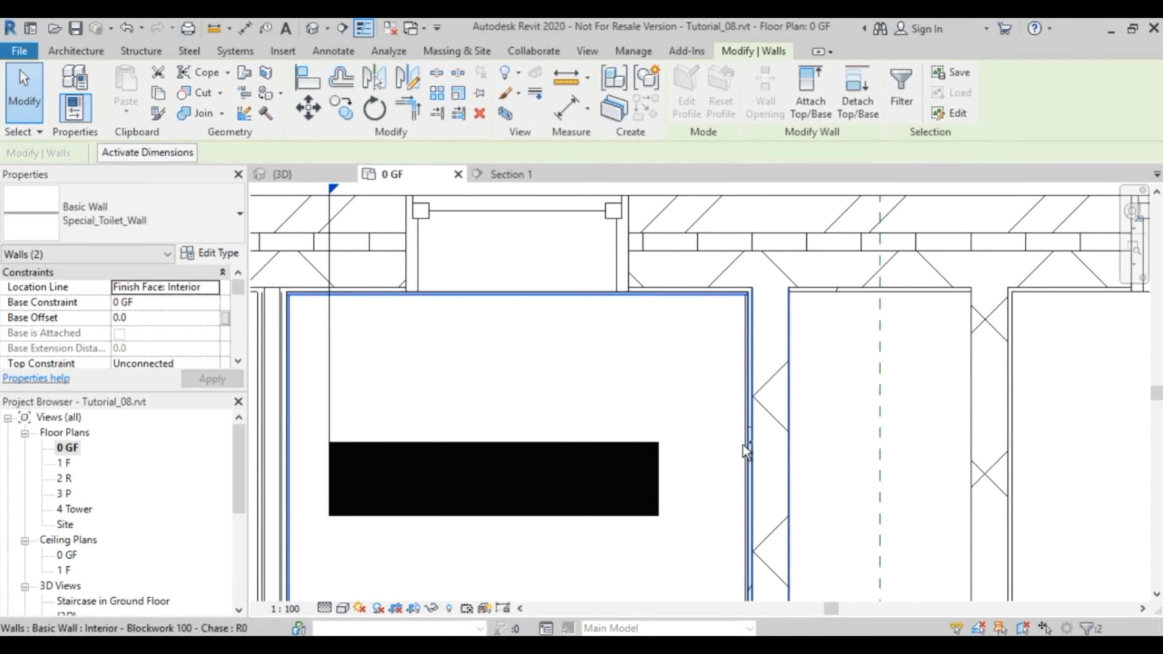
pyautogui.keyDown('ctrl'); pyautogui.click(742, 458); pyautogui.keyUp('ctrl')
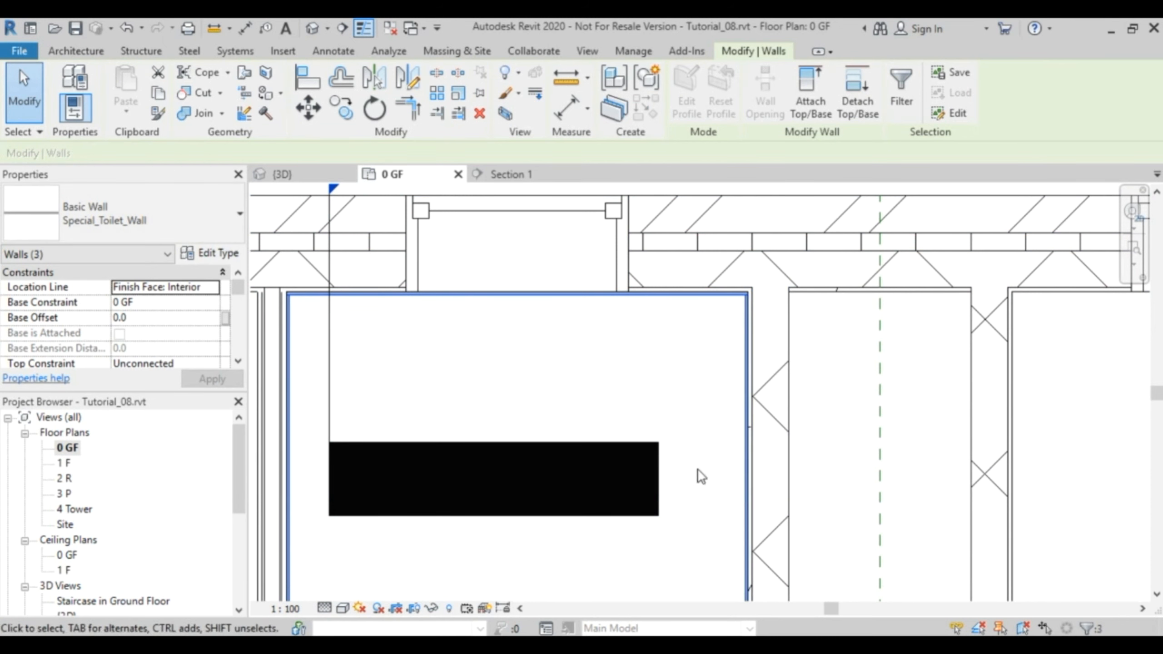
pyautogui.moveTo(698, 470); pyautogui.dragTo(667, 249, button='middle')
pyautogui.moveTo(693, 433); pyautogui.dragTo(604, 241, button='middle')
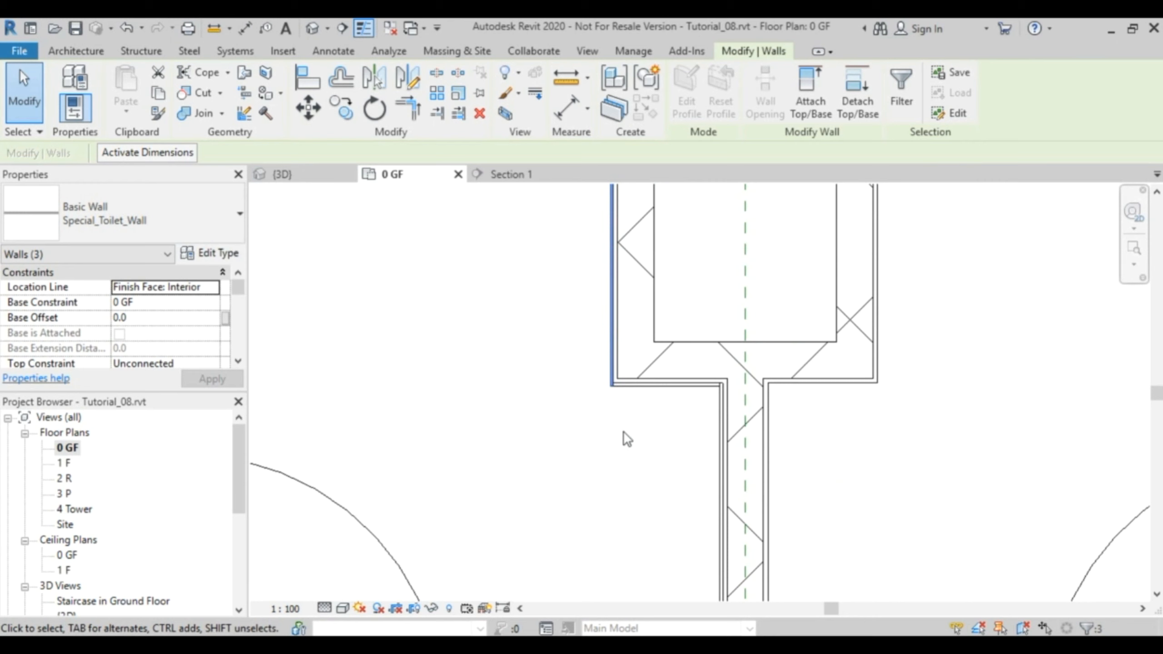
pyautogui.scroll(3, 650, 406)
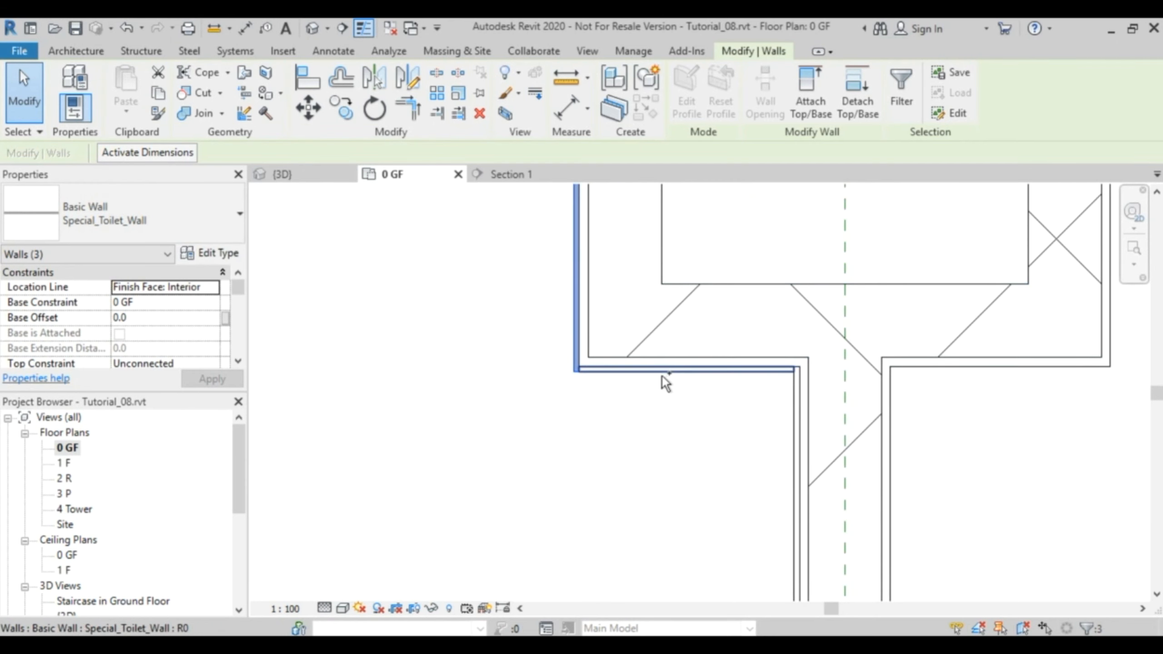
pyautogui.keyDown('ctrl'); pyautogui.click(794, 481); pyautogui.keyUp('ctrl')
pyautogui.keyDown('ctrl'); pyautogui.click(796, 481); pyautogui.keyUp('ctrl')
pyautogui.moveTo(671, 497); pyautogui.dragTo(778, 250, button='middle')
pyautogui.moveTo(713, 476); pyautogui.dragTo(806, 256, button='middle')
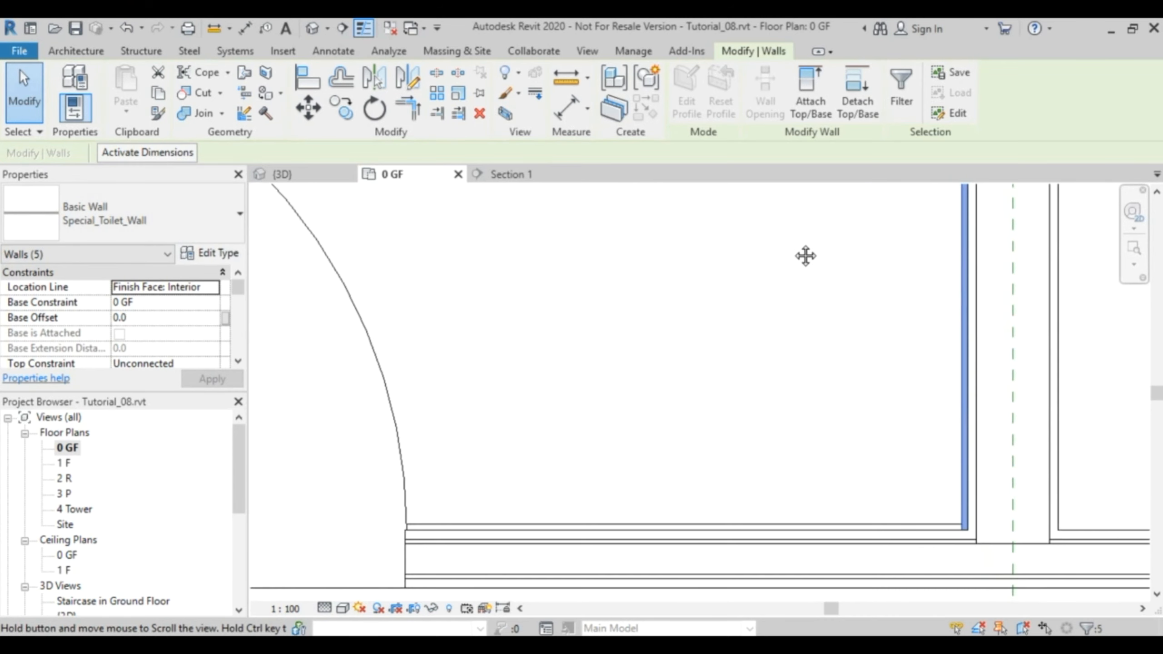
pyautogui.keyDown('ctrl'); pyautogui.click(809, 526); pyautogui.keyUp('ctrl')
pyautogui.moveTo(603, 400); pyautogui.dragTo(1007, 397, button='middle')
pyautogui.moveTo(472, 403); pyautogui.dragTo(683, 467, button='middle')
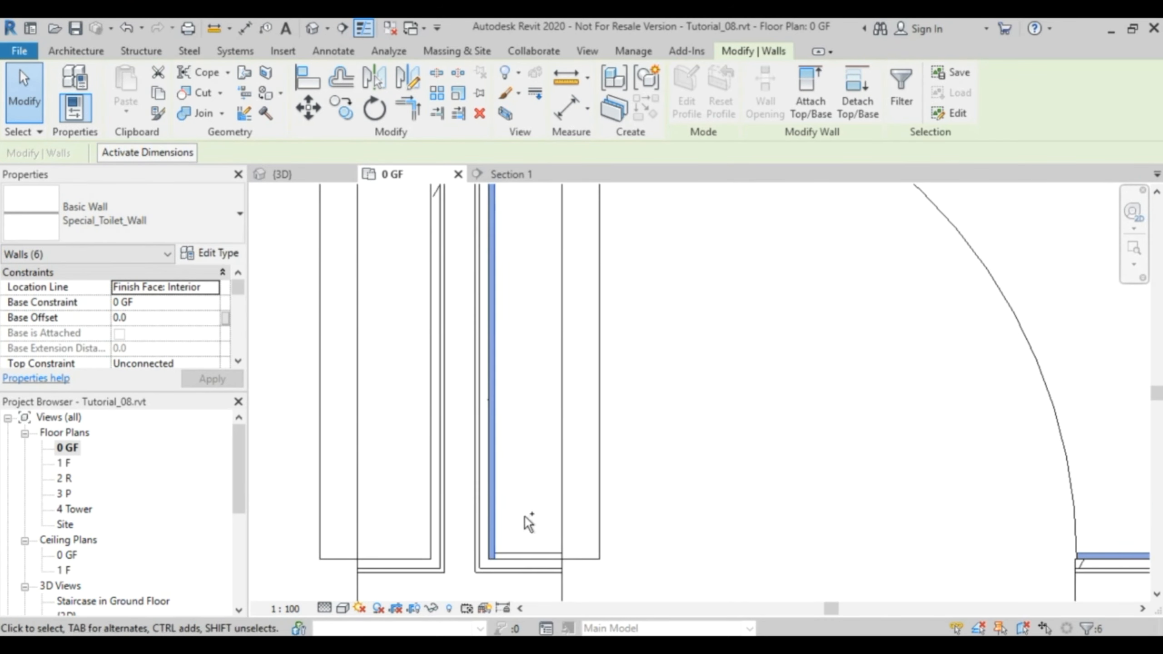
pyautogui.keyDown('ctrl'); pyautogui.click(531, 555); pyautogui.keyUp('ctrl')
pyautogui.scroll(-3, 735, 387)
pyautogui.scroll(-3, 595, 474)
pyautogui.moveTo(671, 323); pyautogui.dragTo(627, 415, button='middle')
pyautogui.scroll(2, 627, 418)
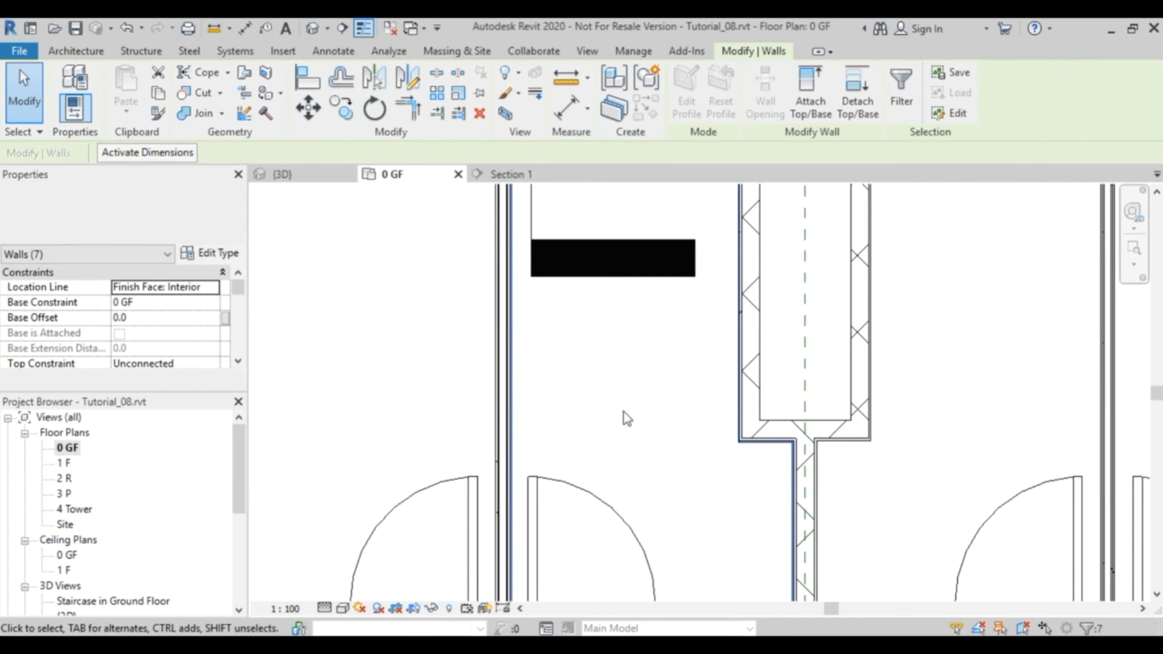
pyautogui.click(139, 323)
pyautogui.write('60')
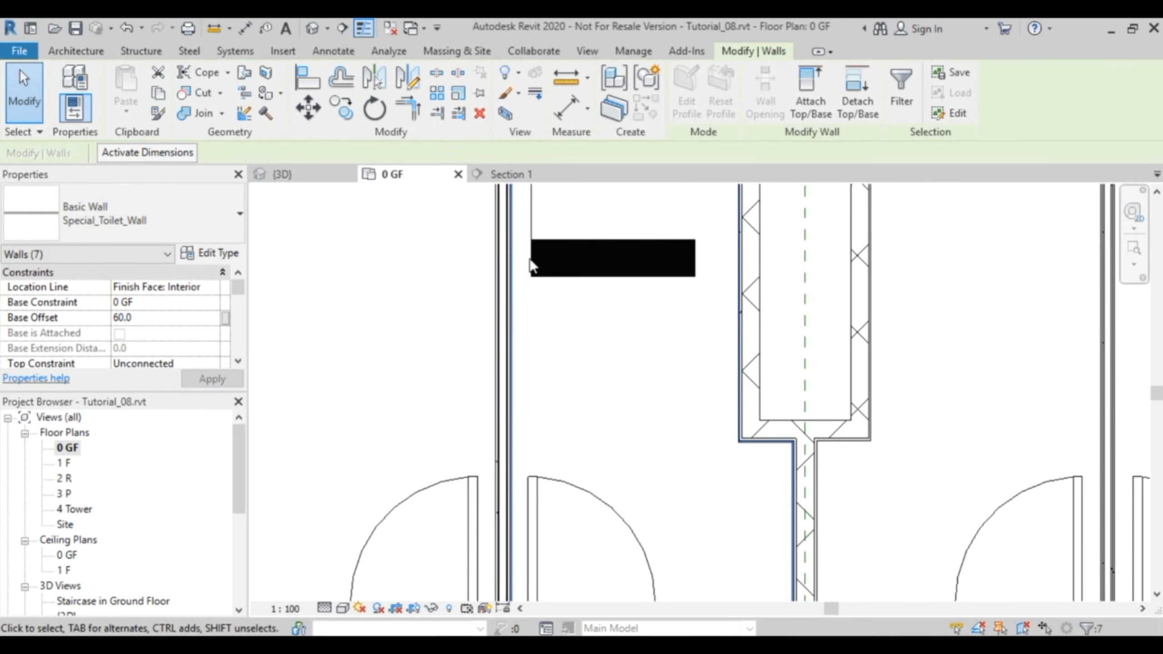
# Open Section 1, check how the base of the raised toilet wall meets the toilet flooring, and return to the 0 GF plan.
pyautogui.click(509, 172)
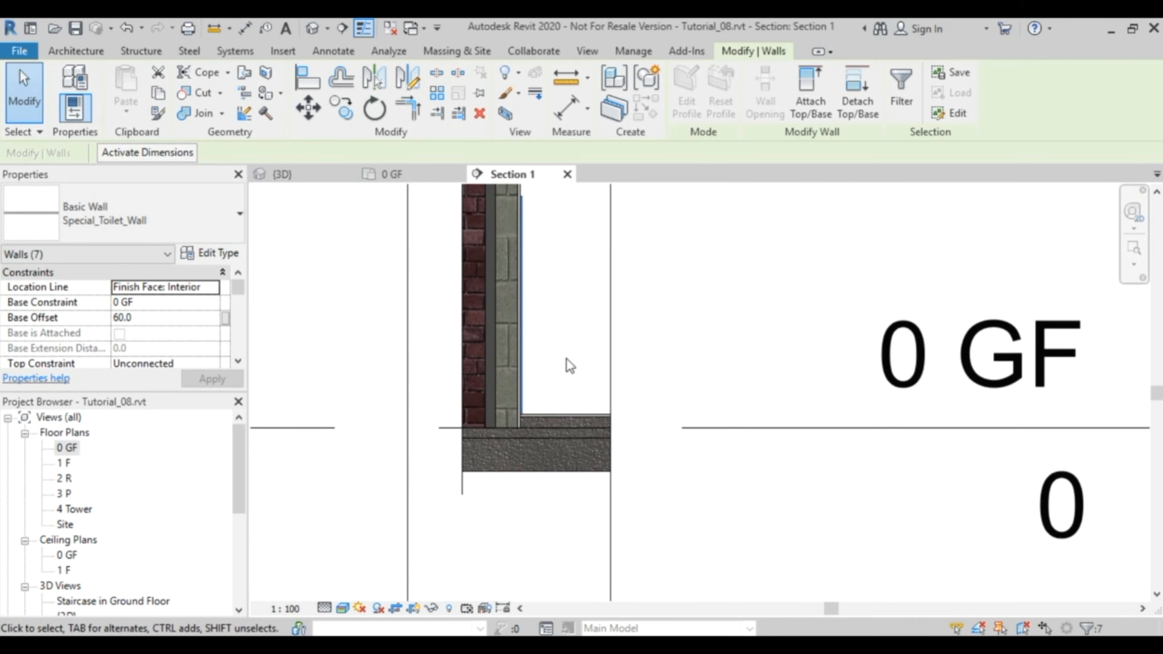
pyautogui.click(531, 411)
pyautogui.scroll(4, 532, 410)
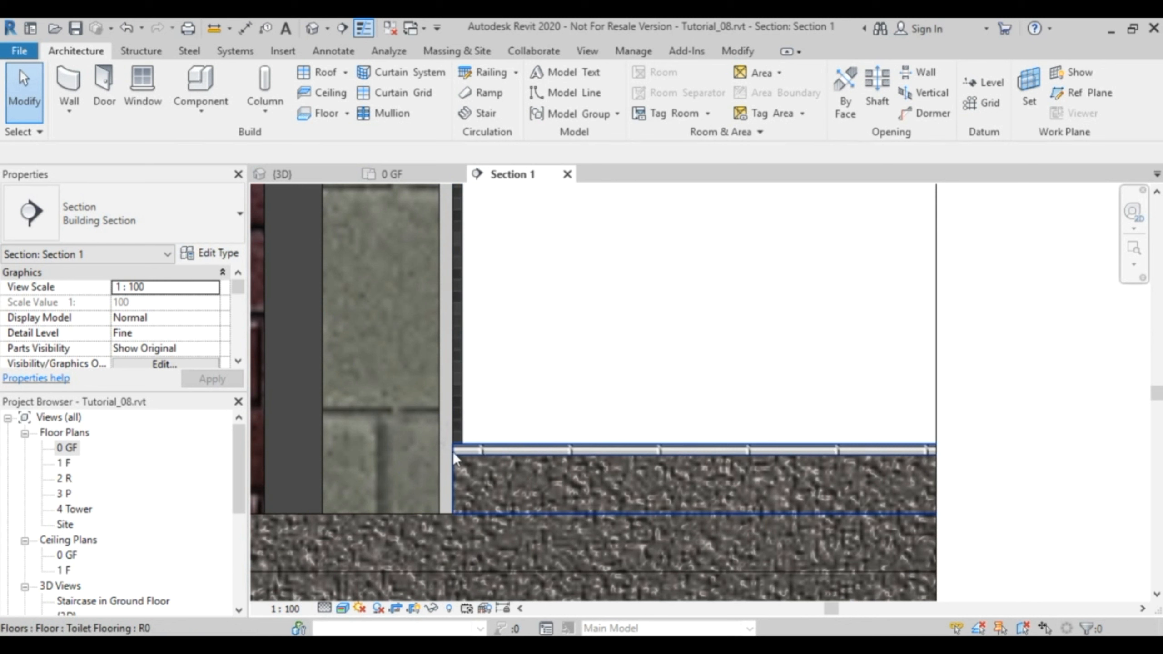
pyautogui.scroll(-4, 527, 448)
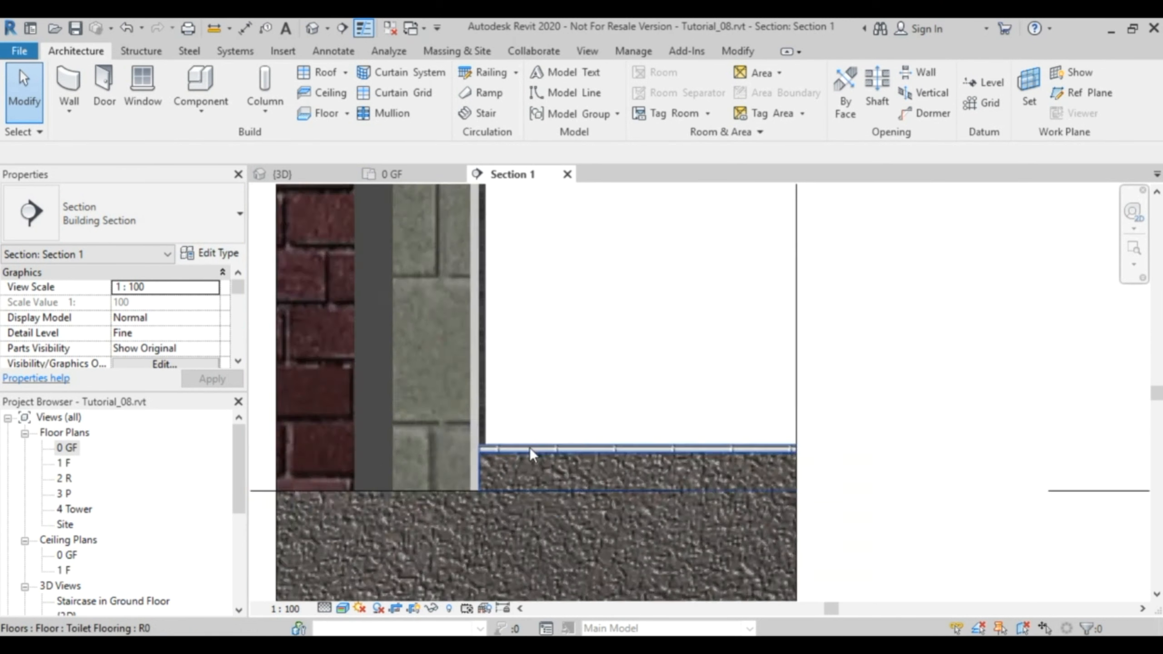
pyautogui.moveTo(559, 334)
pyautogui.mouseDown(button='middle')
pyautogui.moveTo(545, 400)
pyautogui.moveTo(527, 418)
pyautogui.mouseUp(button='middle')
pyautogui.scroll(-3, 544, 371)
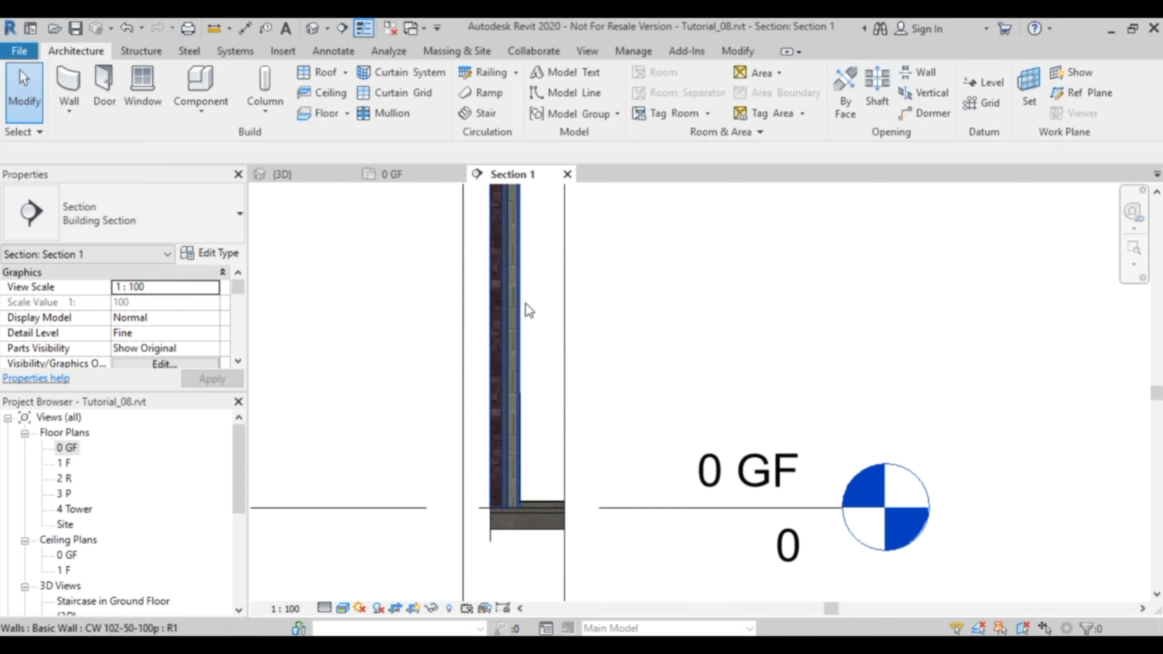
pyautogui.click(396, 173)
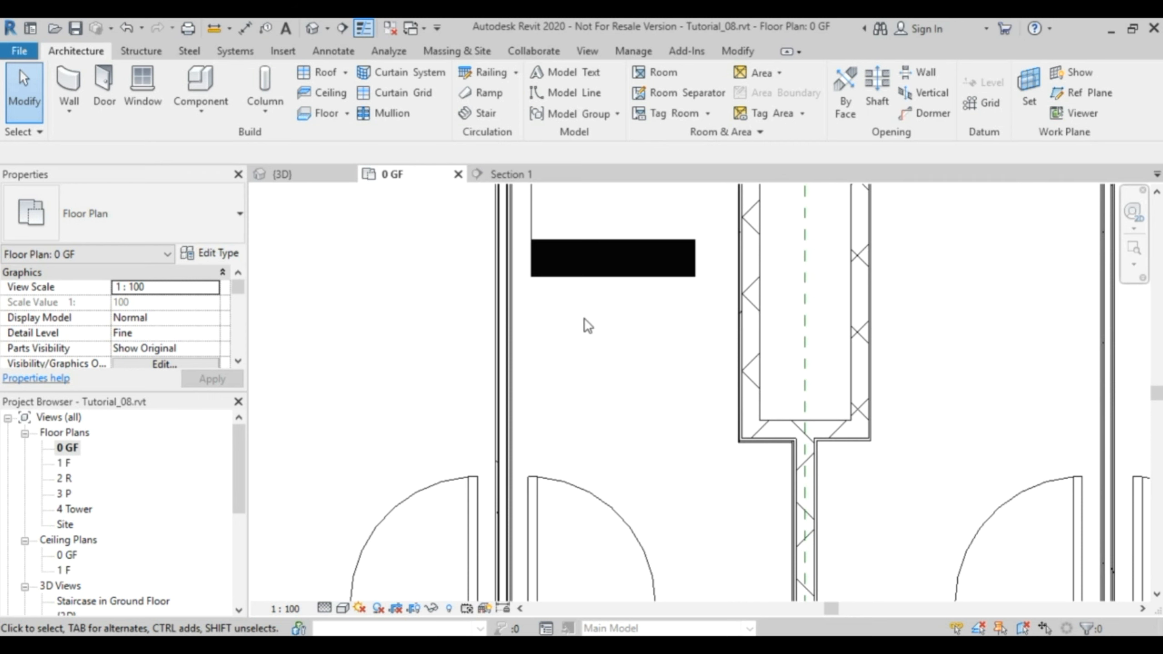
# Duplicate the wall type of the 79mm partition between the adjoining toilet and the next room, naming it Special_Toilet.
pyautogui.scroll(-3, 625, 353)
pyautogui.moveTo(623, 357); pyautogui.dragTo(456, 375, button='middle')
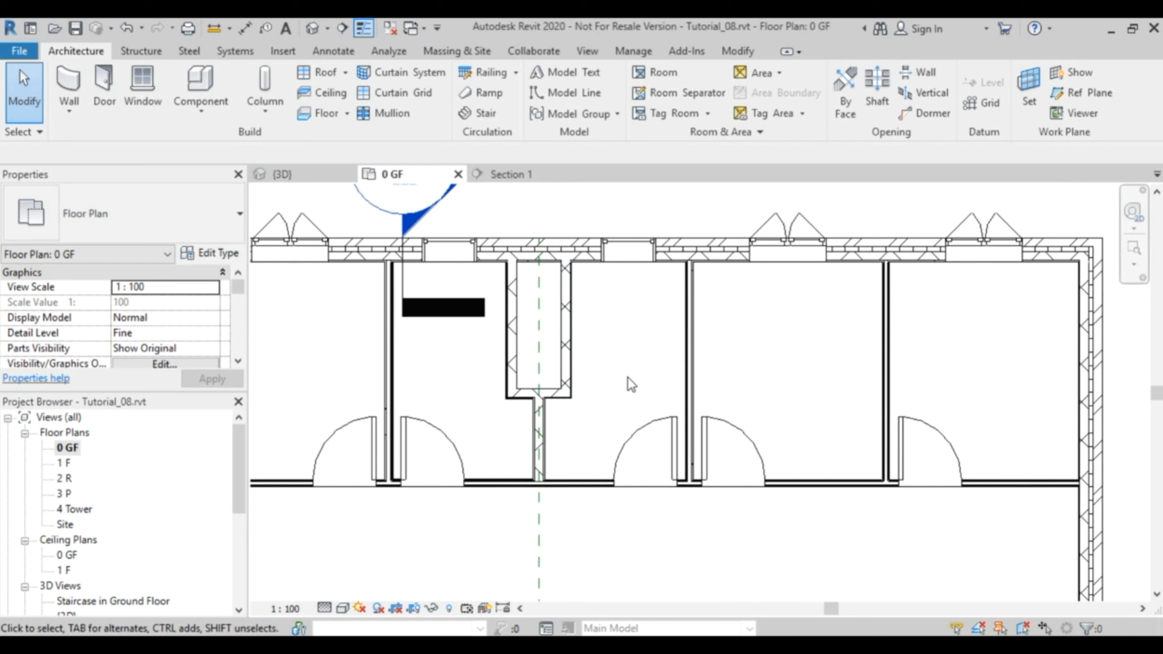
pyautogui.click(690, 360)
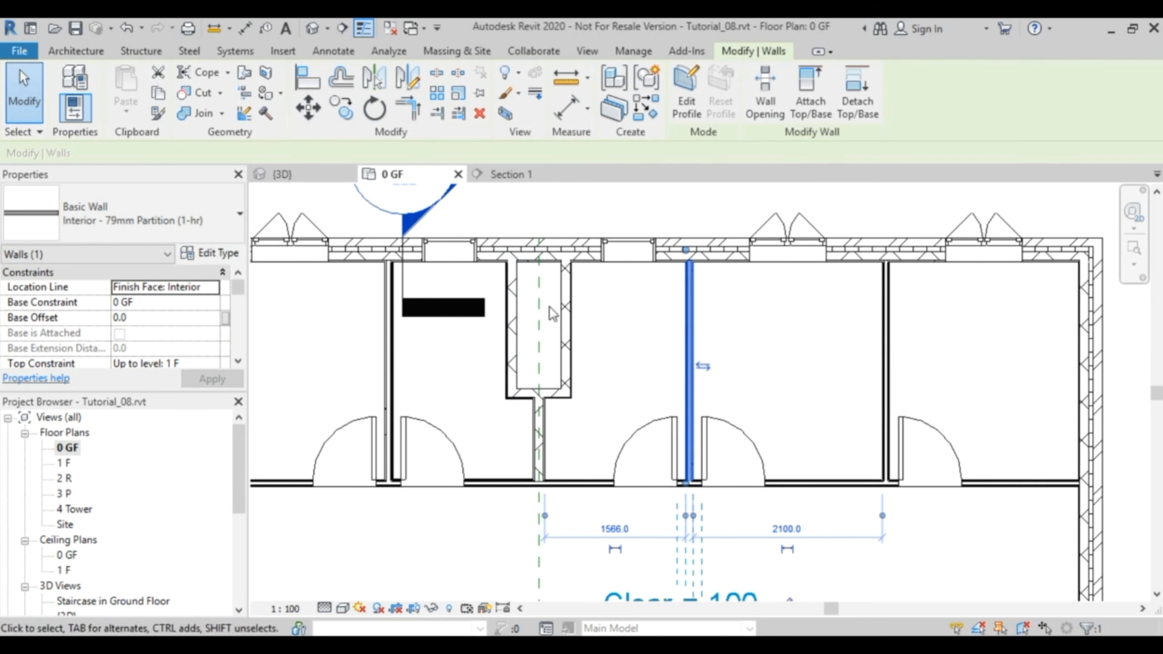
pyautogui.click(210, 253)
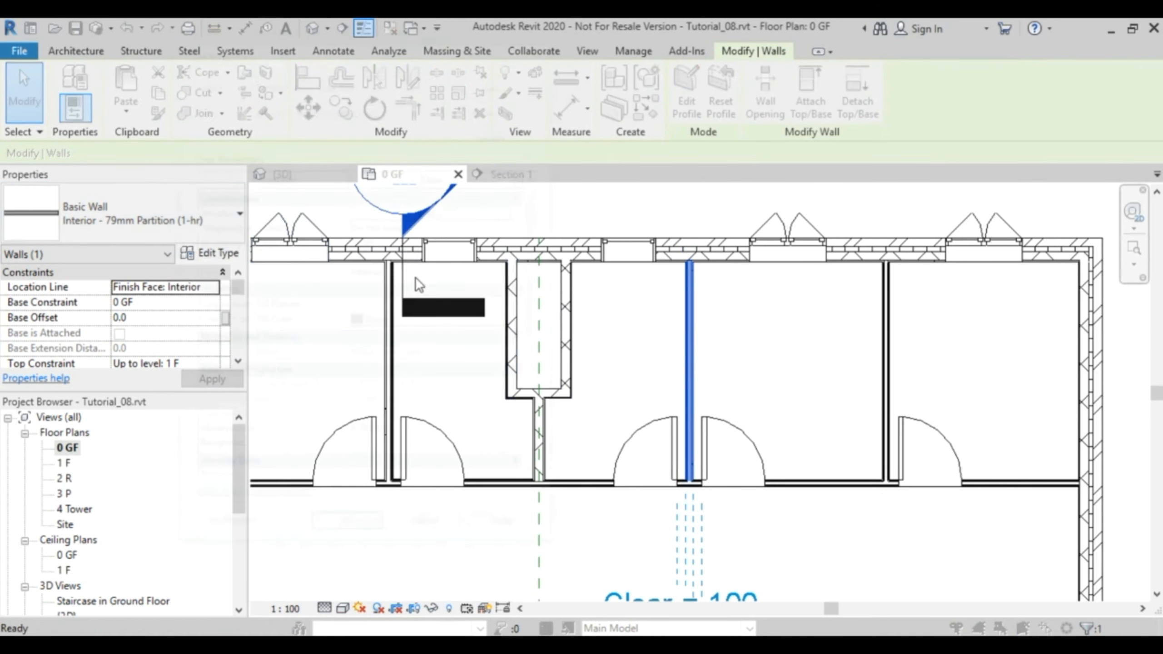
pyautogui.click(495, 106)
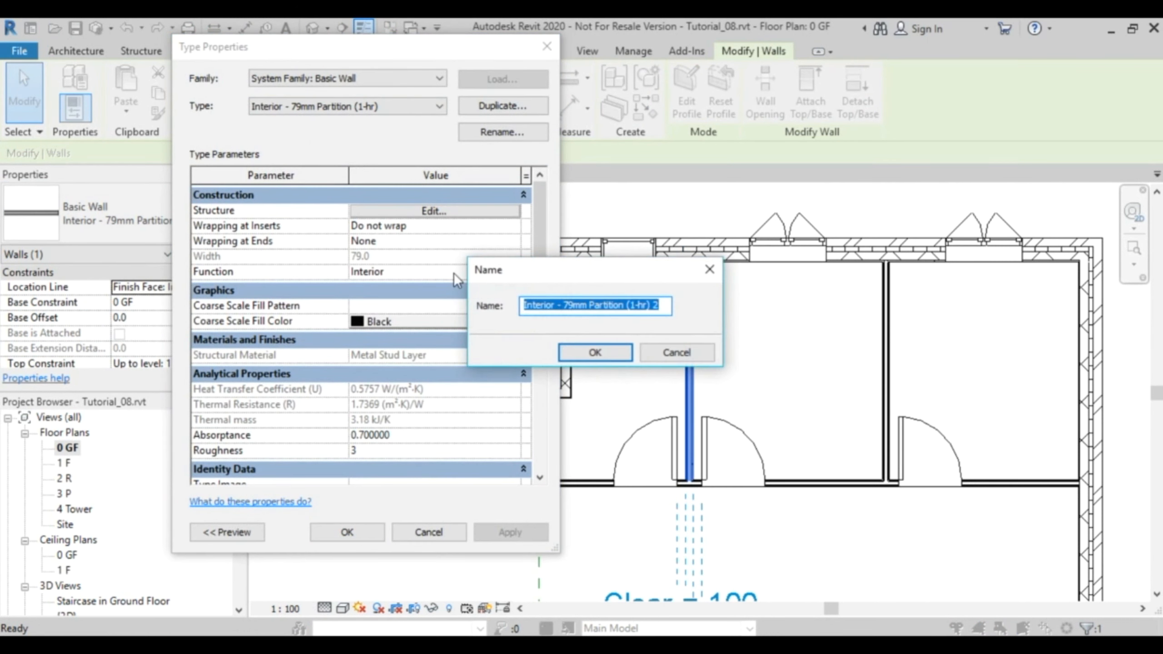
pyautogui.write('Spe')
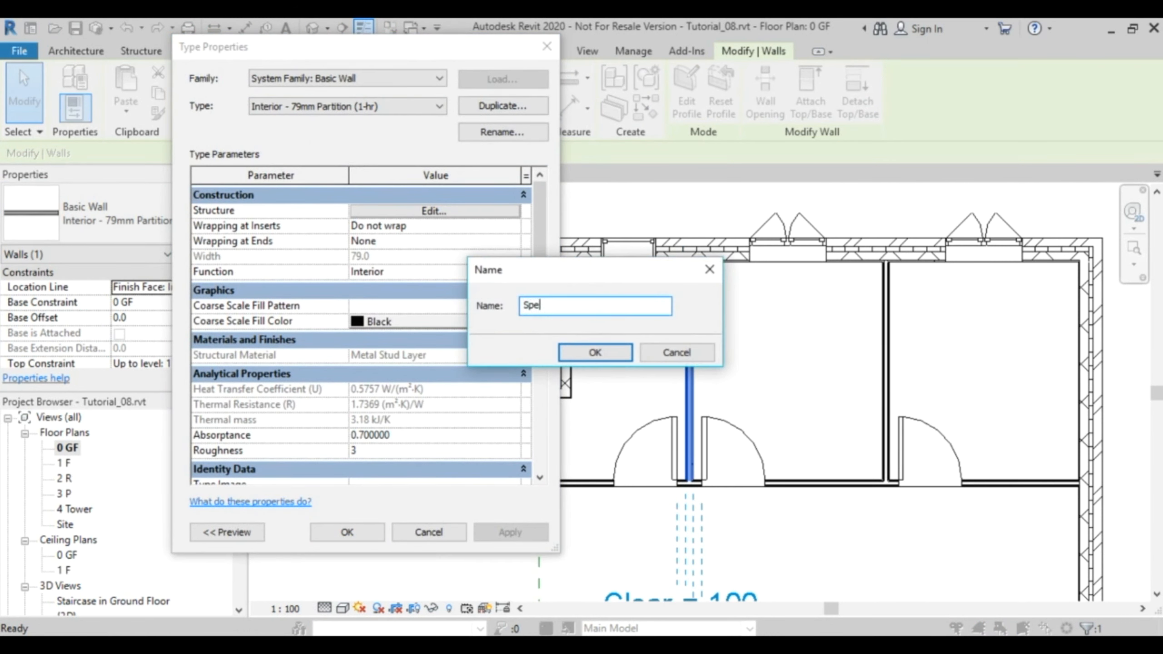
pyautogui.write('cial_Toilet')
pyautogui.click(597, 353)
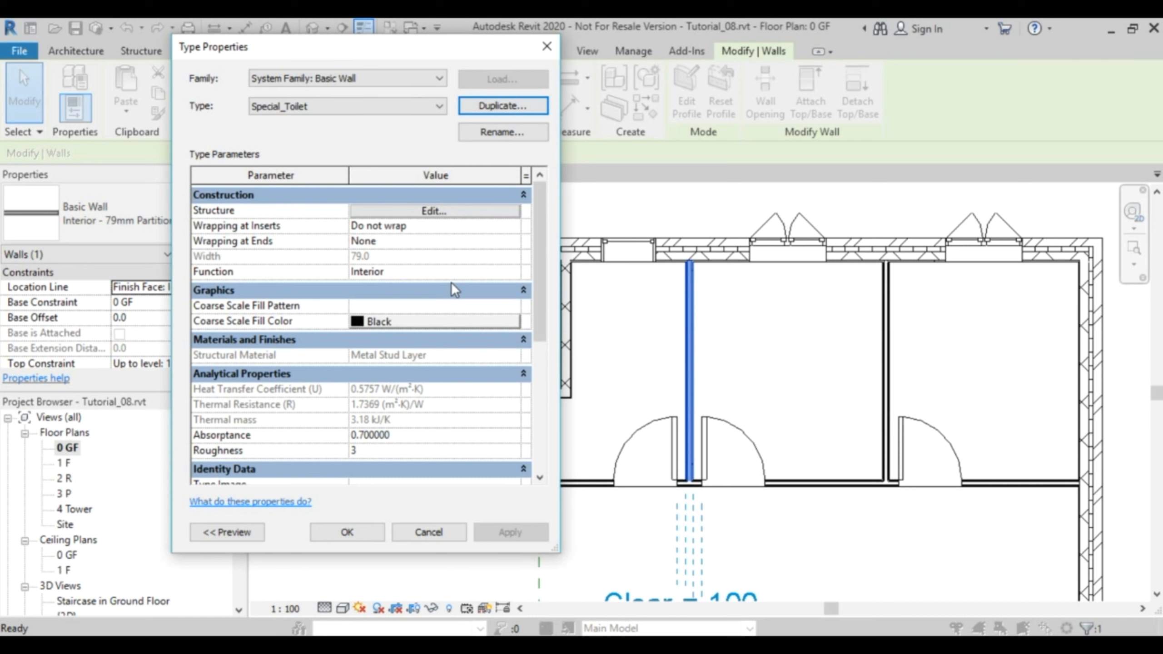
# Open the layer structure of the Special_Toilet wall type and show its section preview in an enlarged dialog.
pyautogui.click(434, 211)
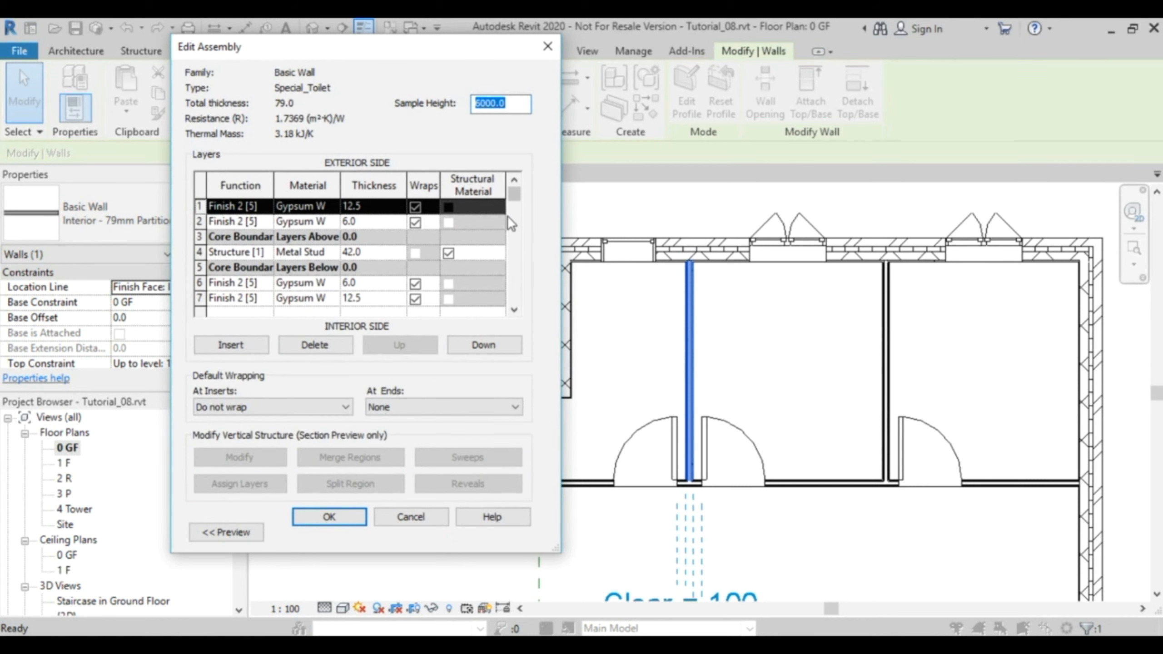
pyautogui.moveTo(554, 549); pyautogui.dragTo(645, 552)
pyautogui.moveTo(426, 49); pyautogui.dragTo(694, 64)
pyautogui.click(504, 554)
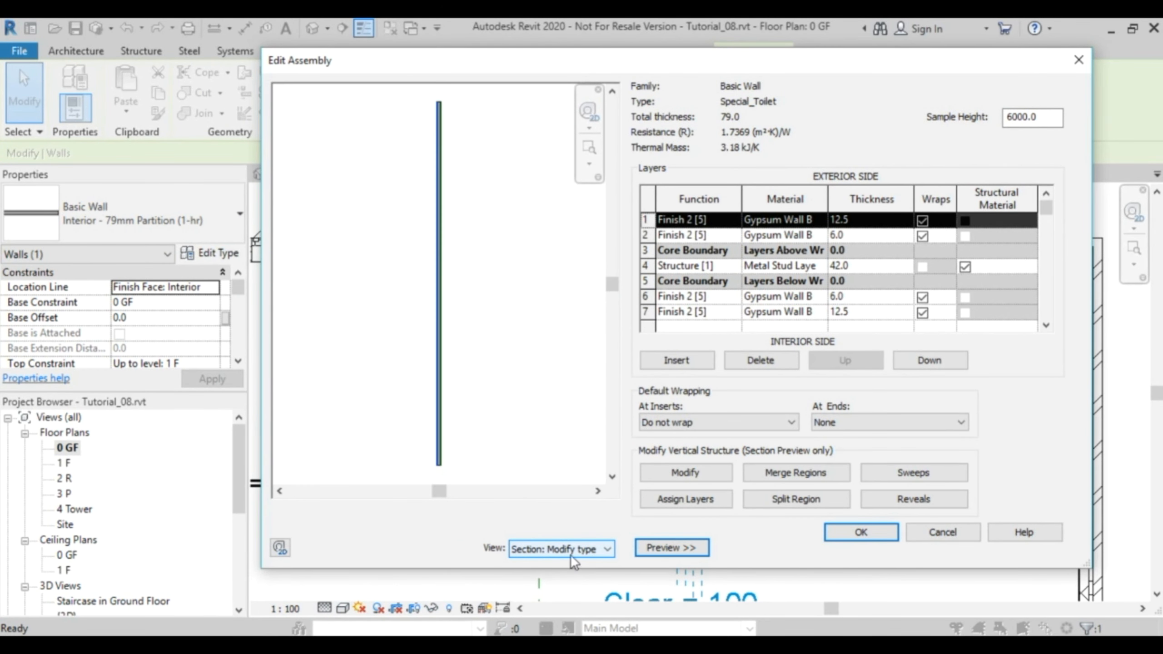
pyautogui.click(607, 549)
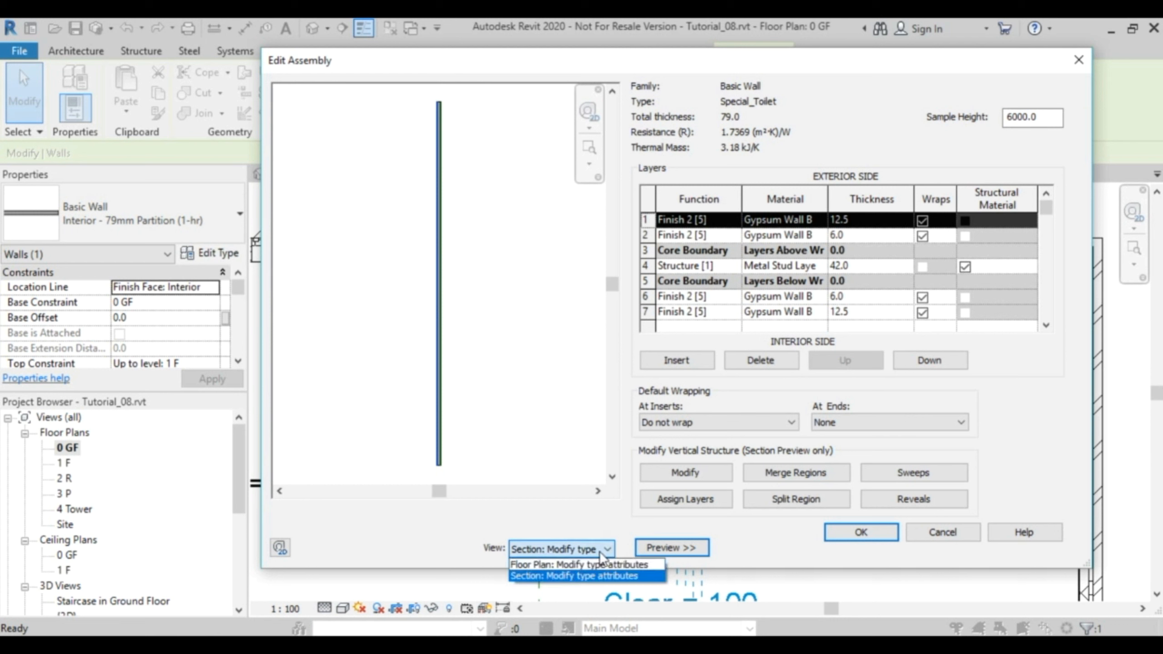
pyautogui.click(580, 574)
pyautogui.scroll(3, 459, 419)
pyautogui.moveTo(472, 402); pyautogui.dragTo(479, 317, button='middle')
pyautogui.scroll(1, 443, 226)
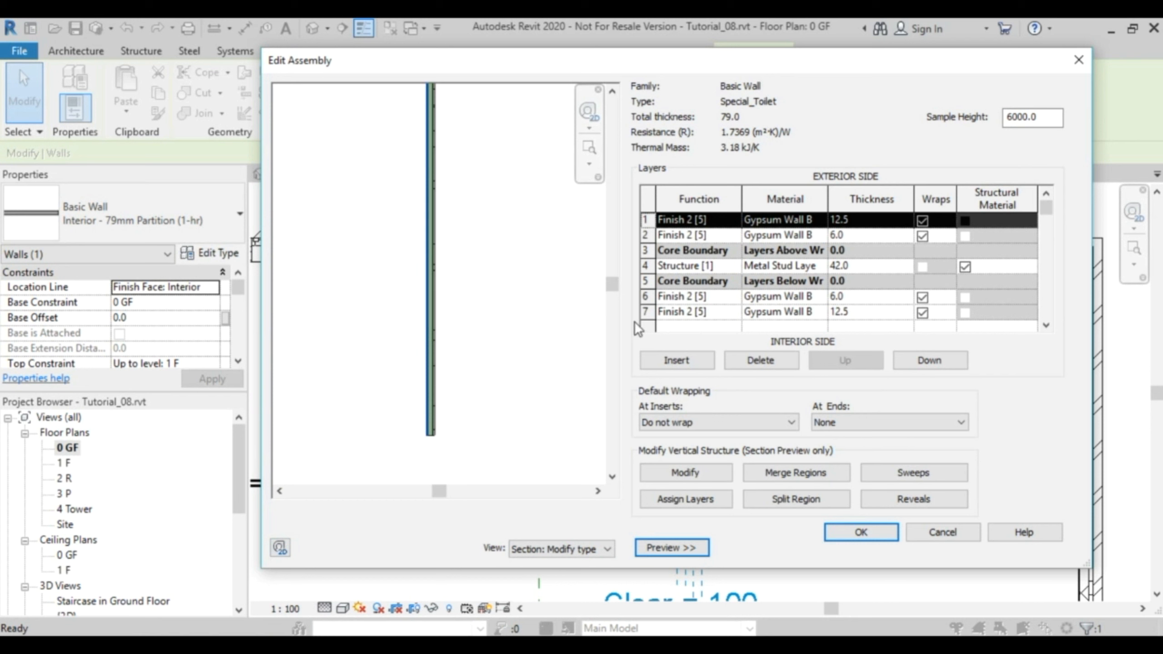
# Insert a new layer into the Special_Toilet structure and place it last, on the interior side.
pyautogui.click(645, 312)
pyautogui.scroll(4, 438, 410)
pyautogui.scroll(-2, 427, 407)
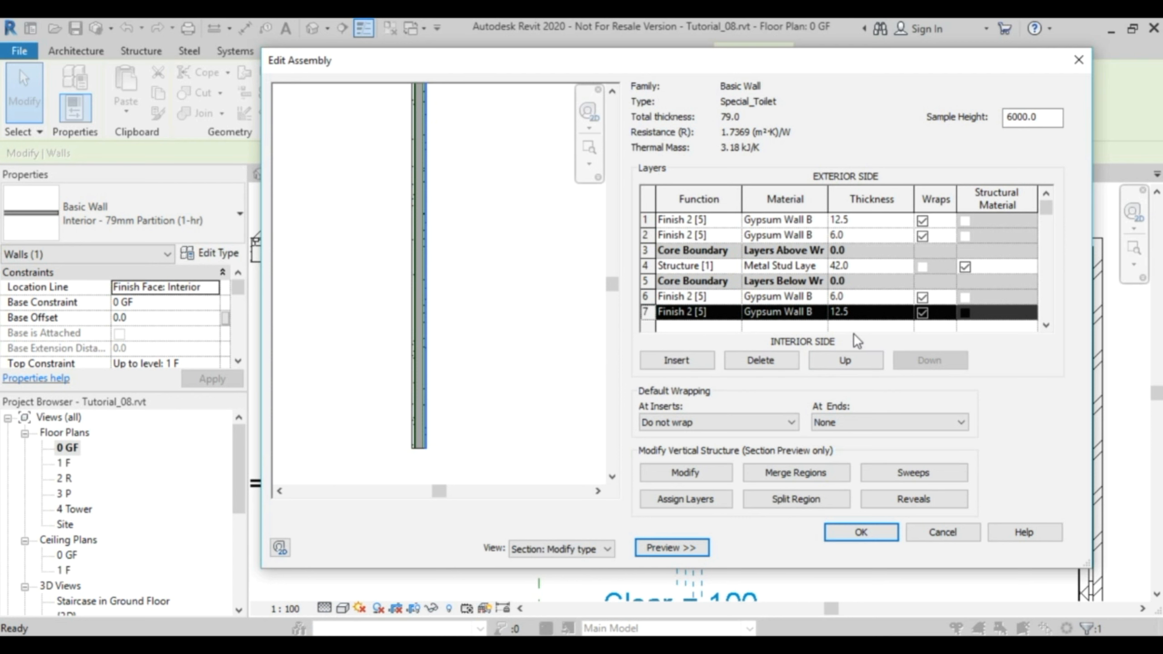
pyautogui.moveTo(781, 567); pyautogui.dragTo(784, 589)
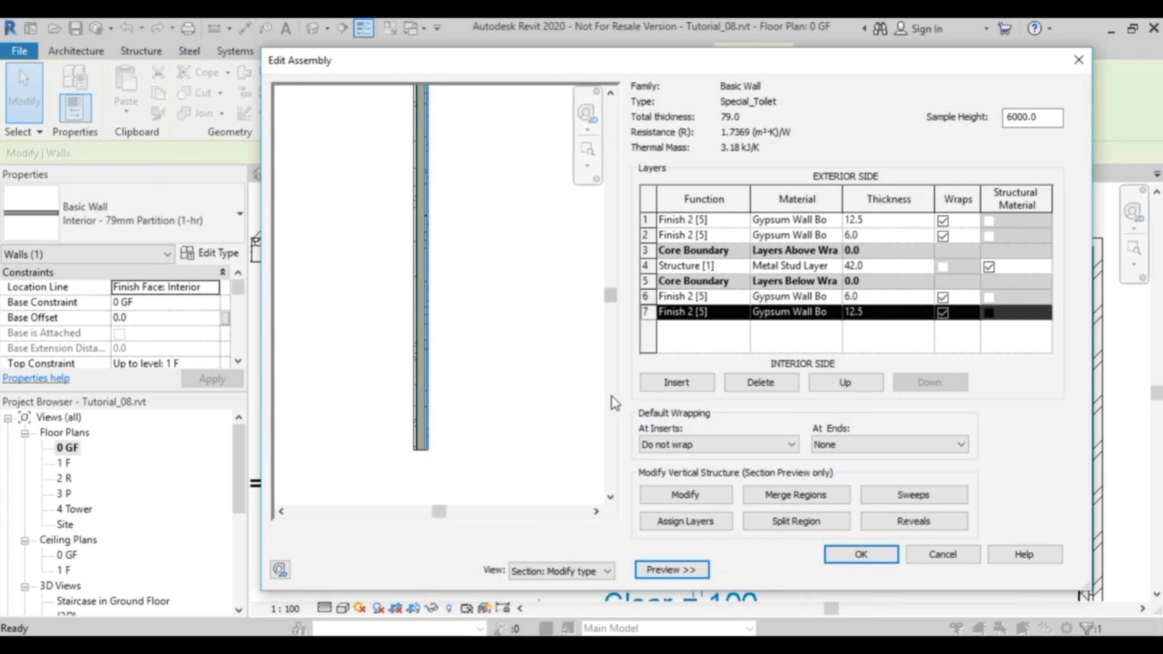
pyautogui.click(684, 383)
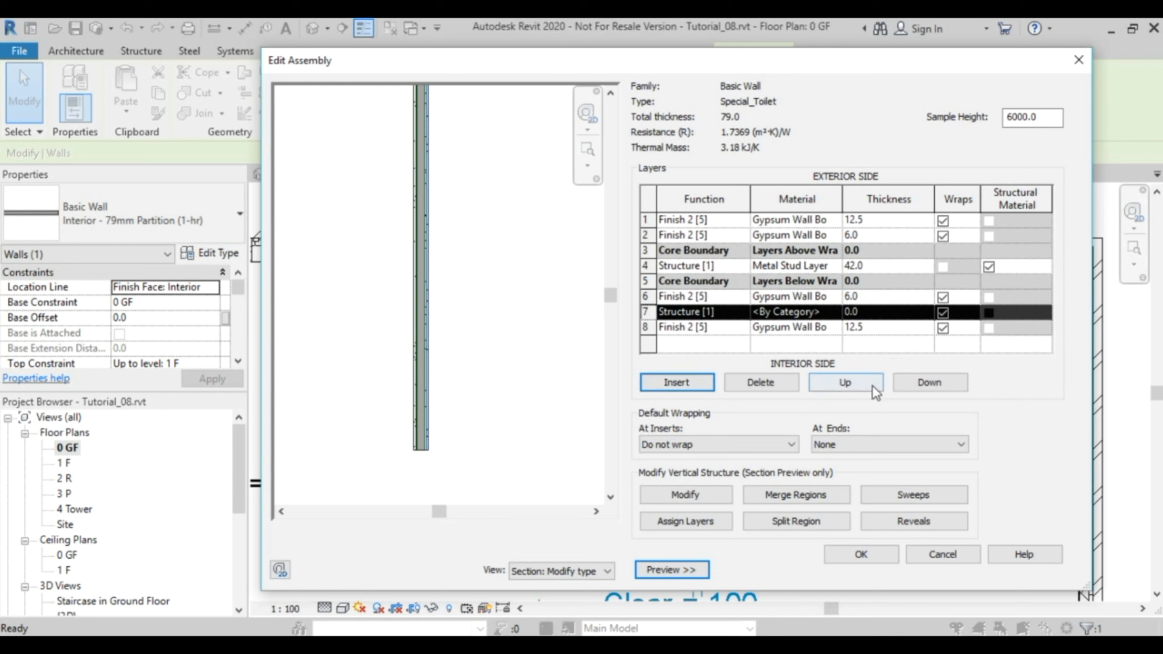
pyautogui.click(841, 387)
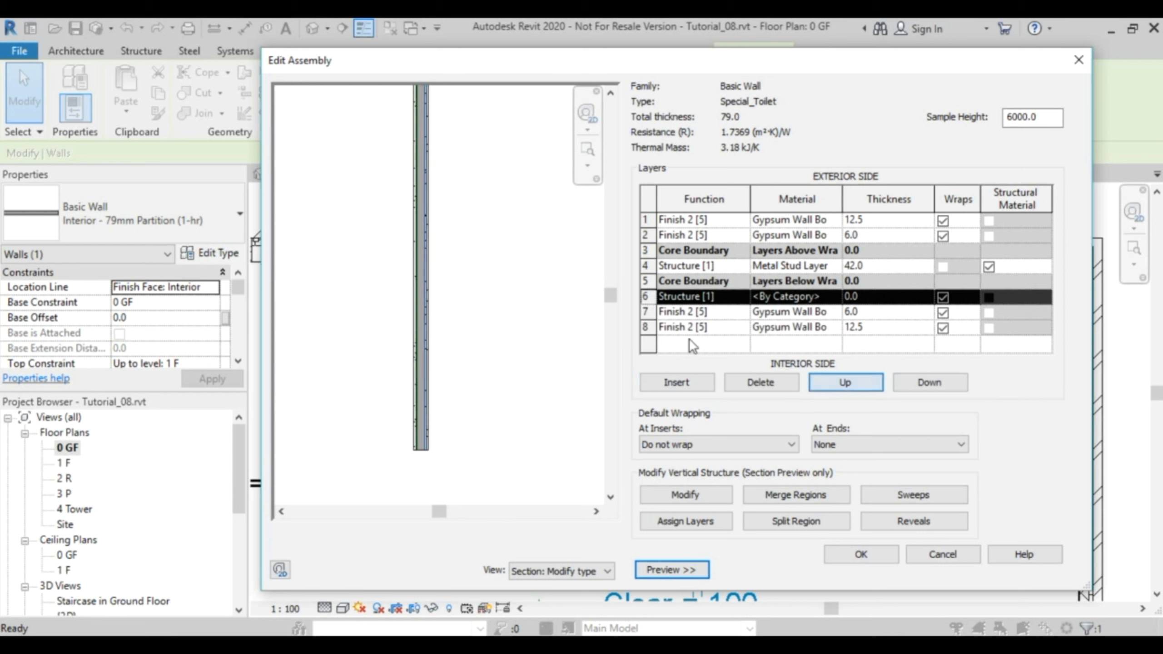
pyautogui.click(926, 383)
pyautogui.click(927, 384)
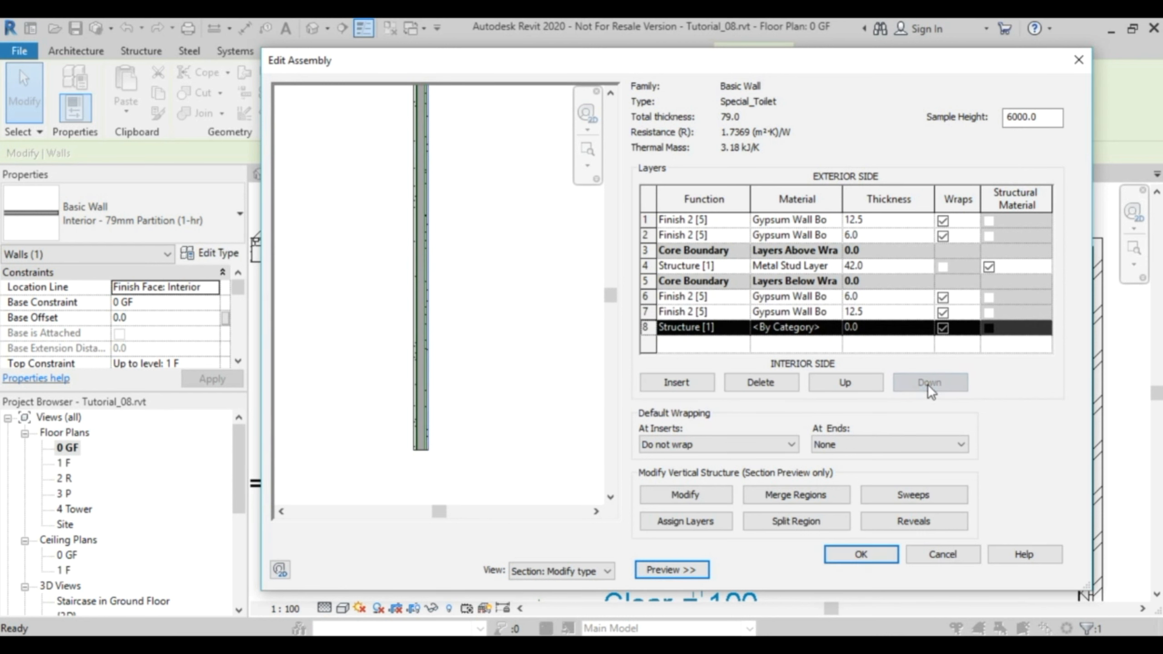
# Give the new innermost layer the function Finish 2 [5] and the material Tile, Mosaic, Gray.
pyautogui.click(743, 330)
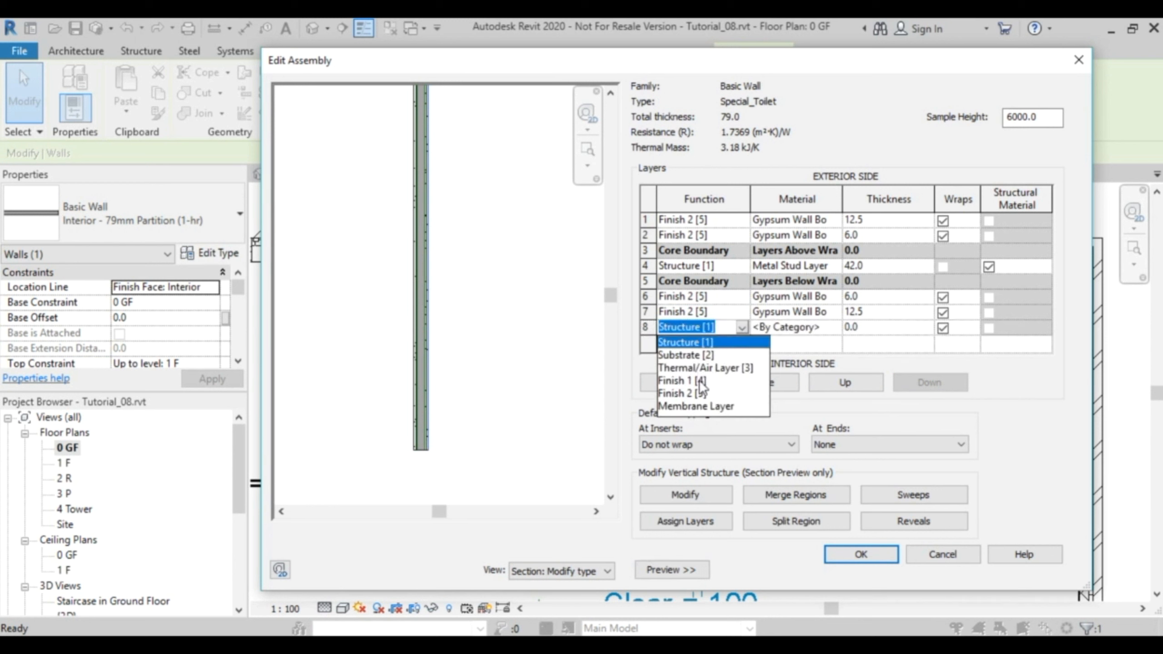
pyautogui.click(689, 394)
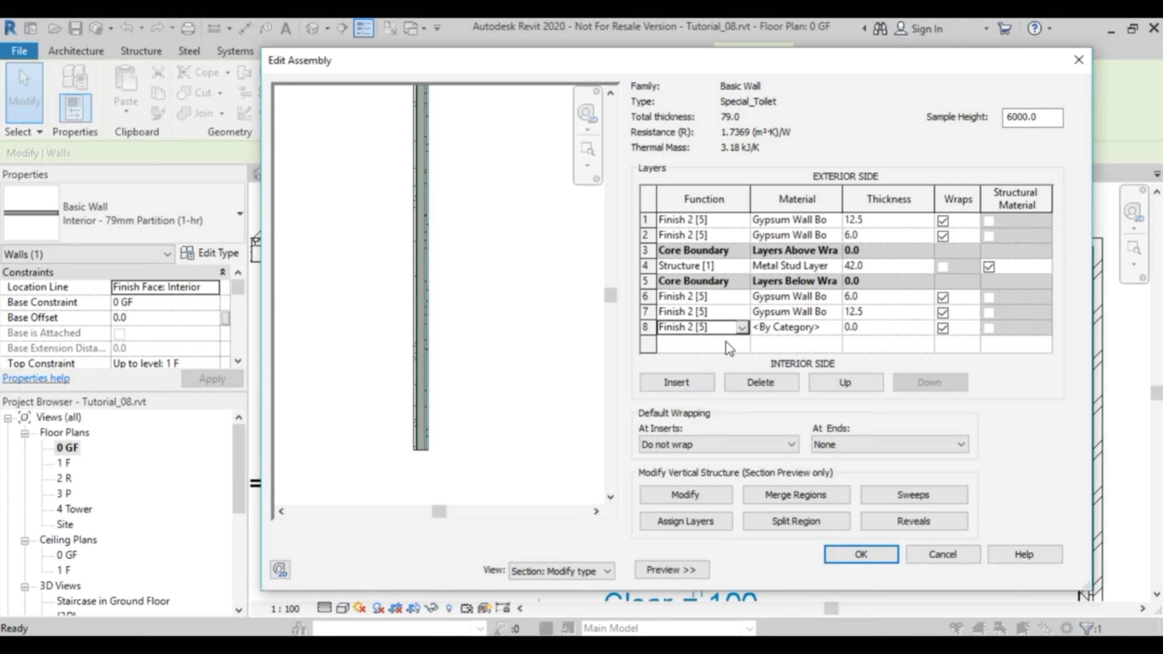
pyautogui.click(823, 328)
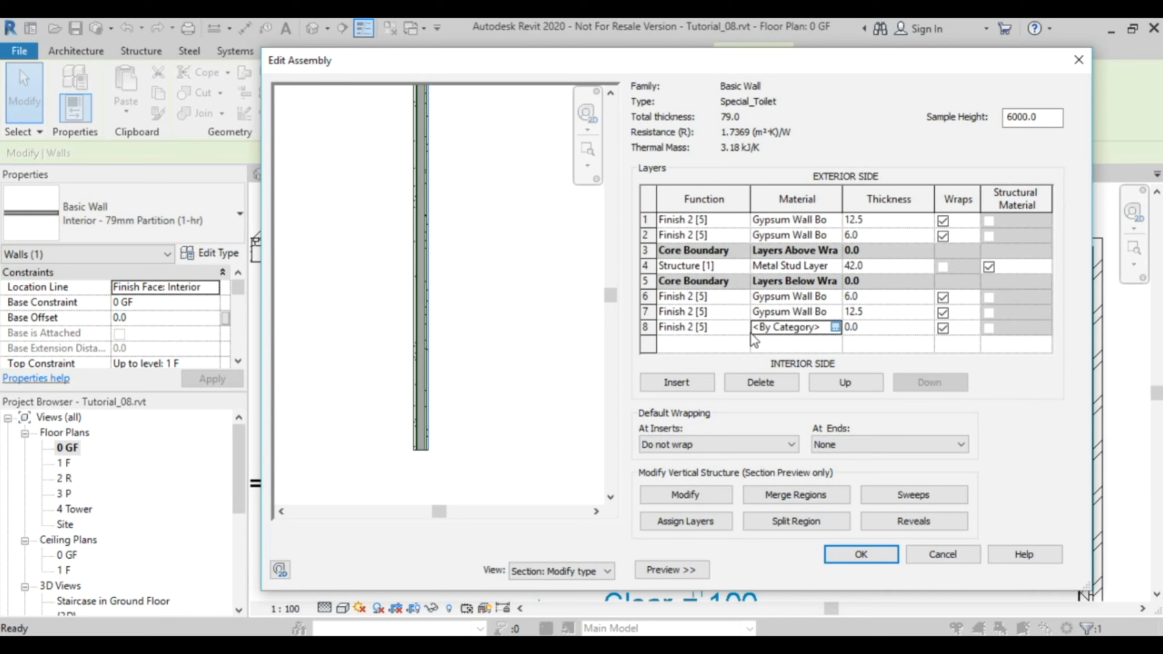
pyautogui.click(835, 328)
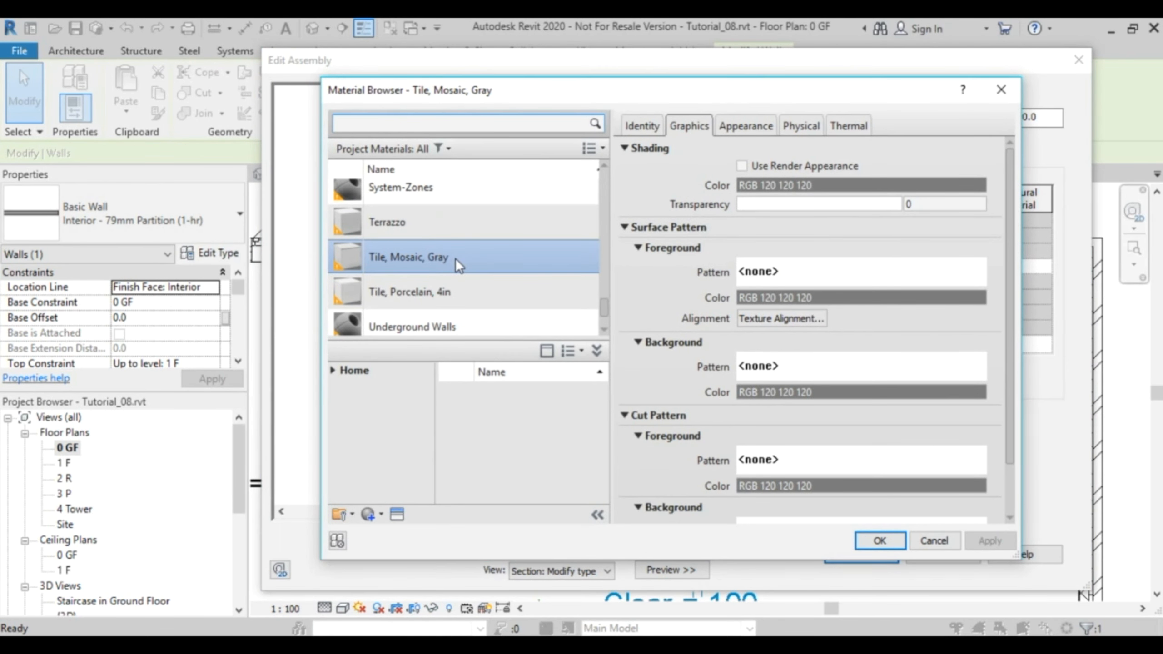
pyautogui.doubleClick(455, 259)
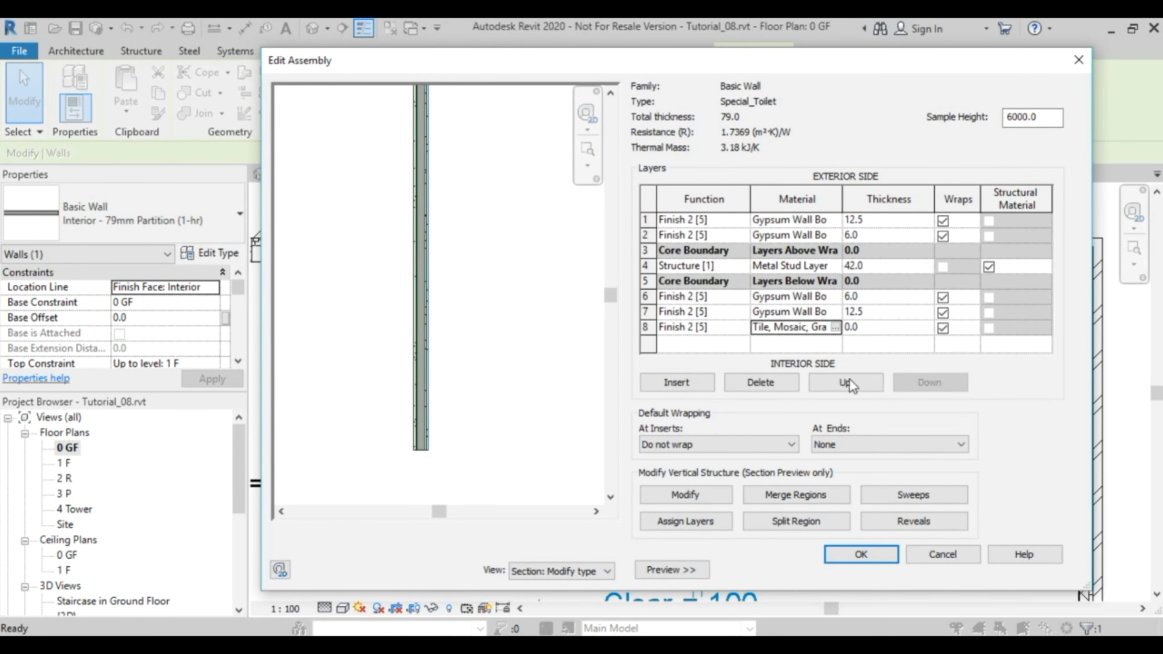
pyautogui.click(811, 526)
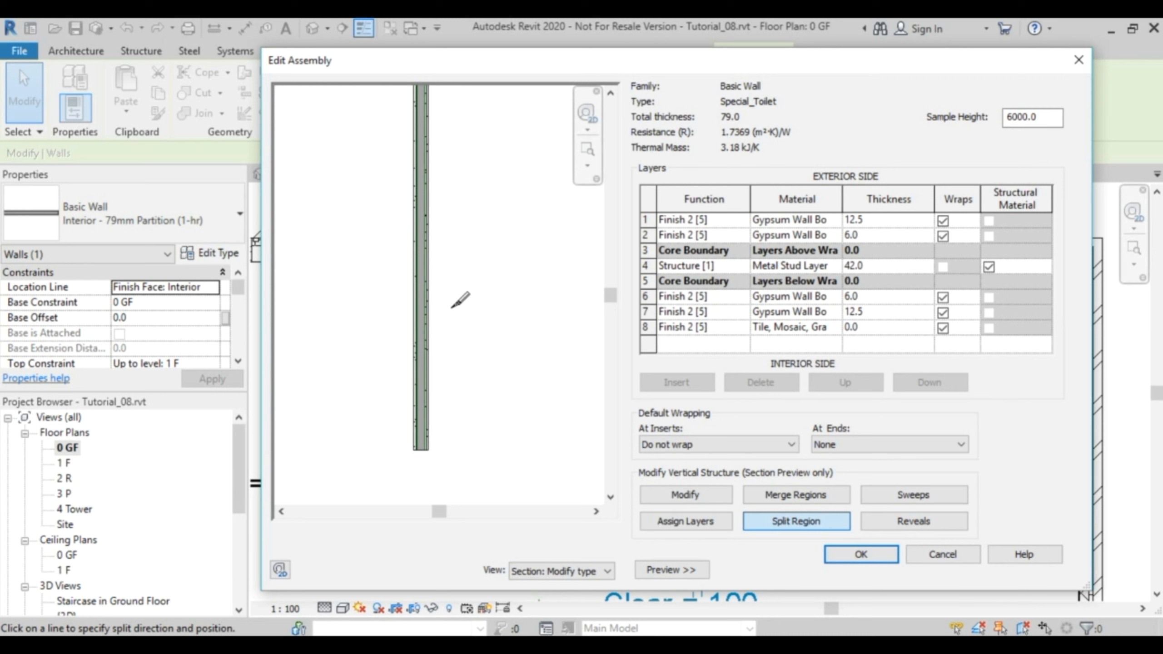
pyautogui.click(815, 522)
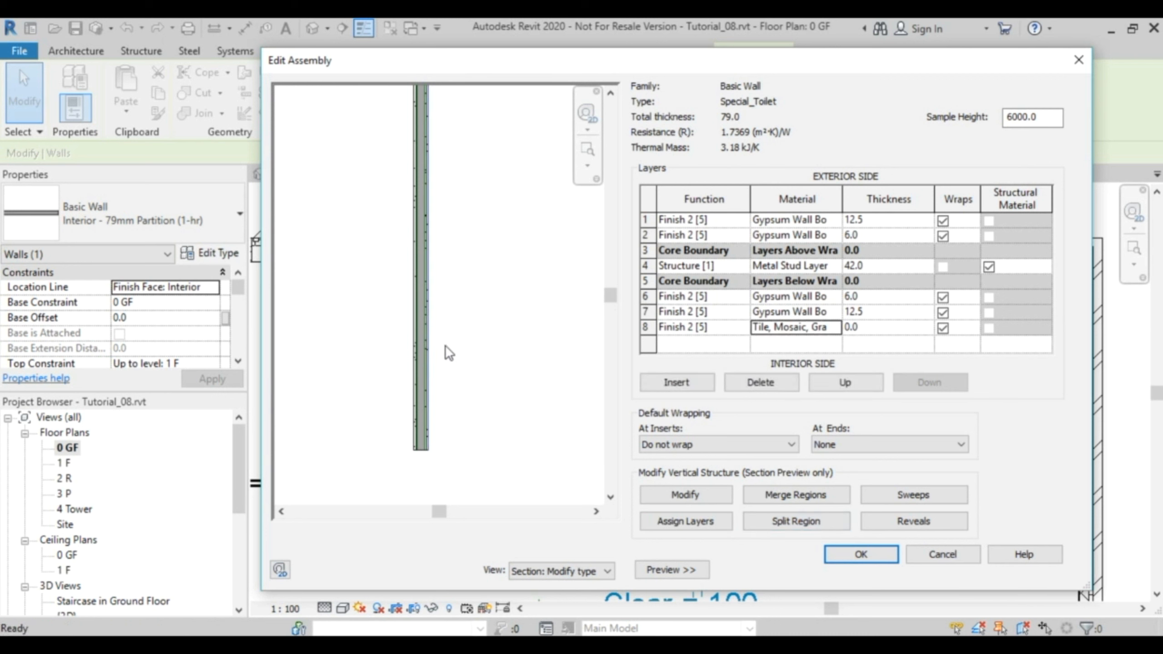
pyautogui.click(689, 497)
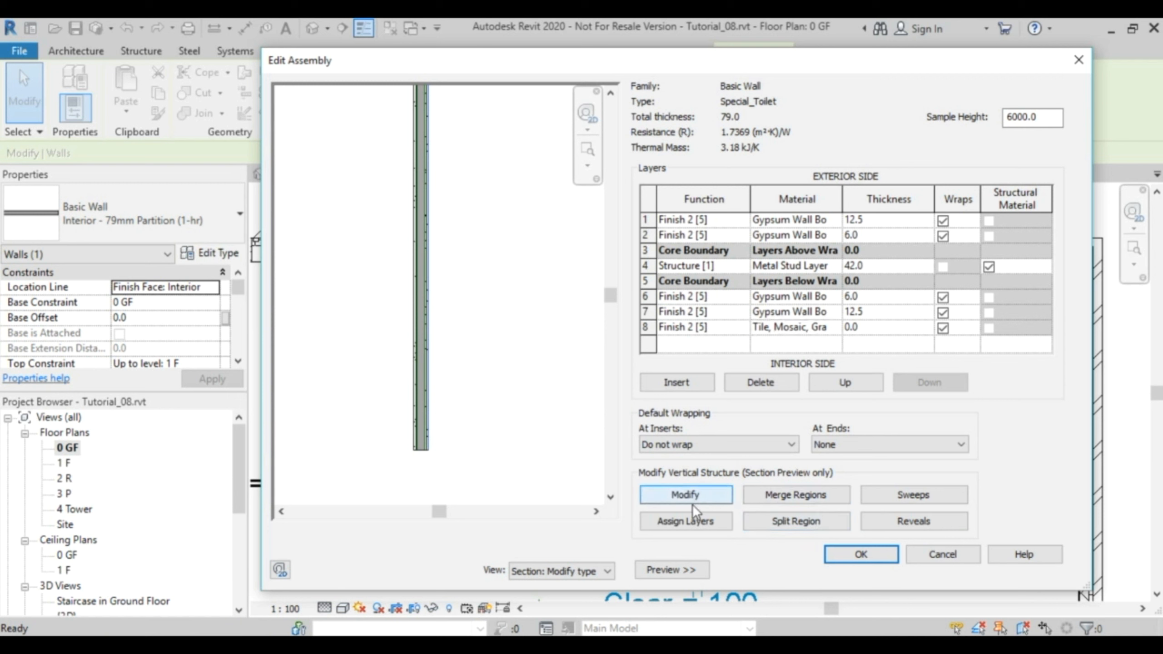
# Split the interior-side 12.5 gypsum finish layer horizontally at 1000 above the wall base in the section preview.
pyautogui.click(804, 525)
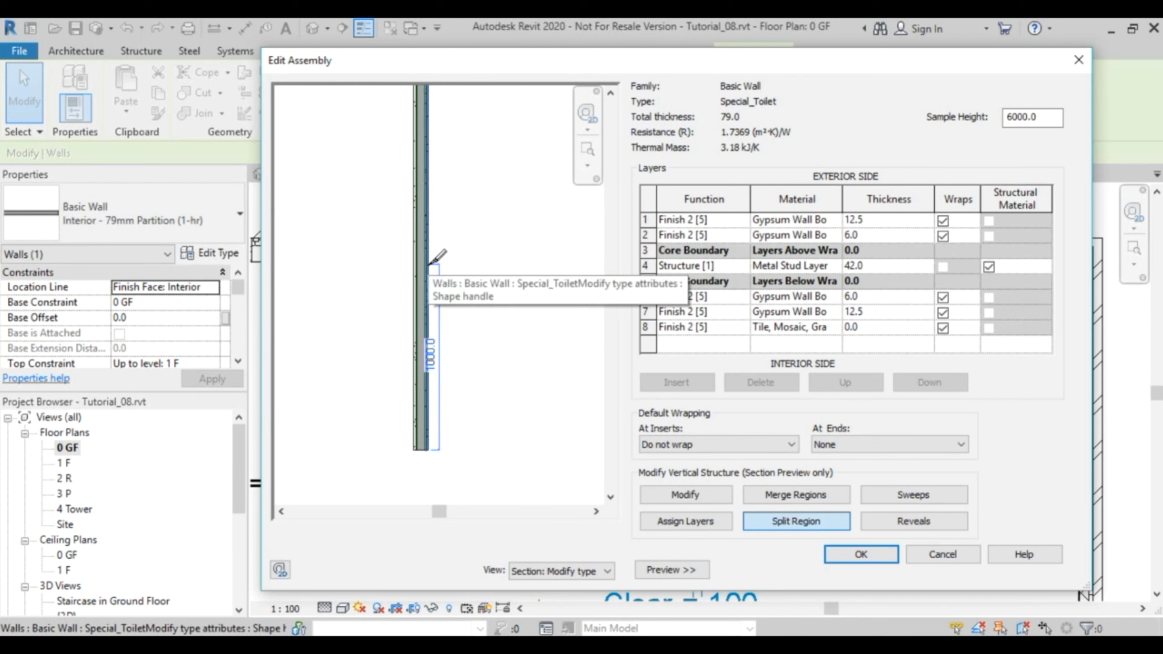
pyautogui.click(429, 264)
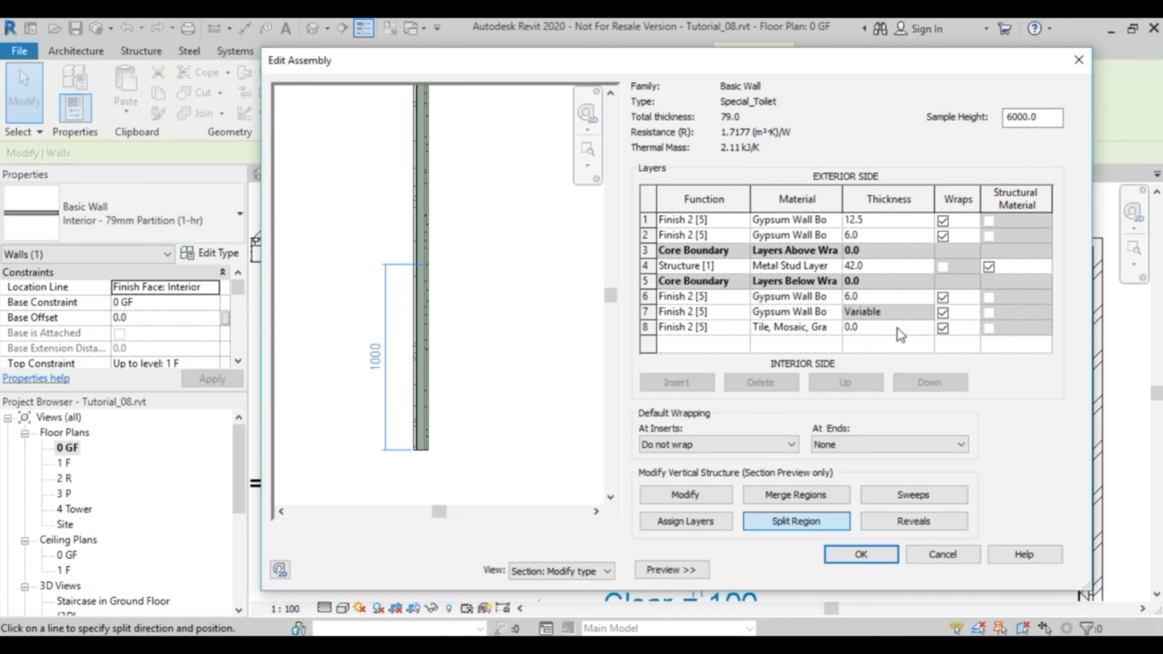
pyautogui.click(696, 494)
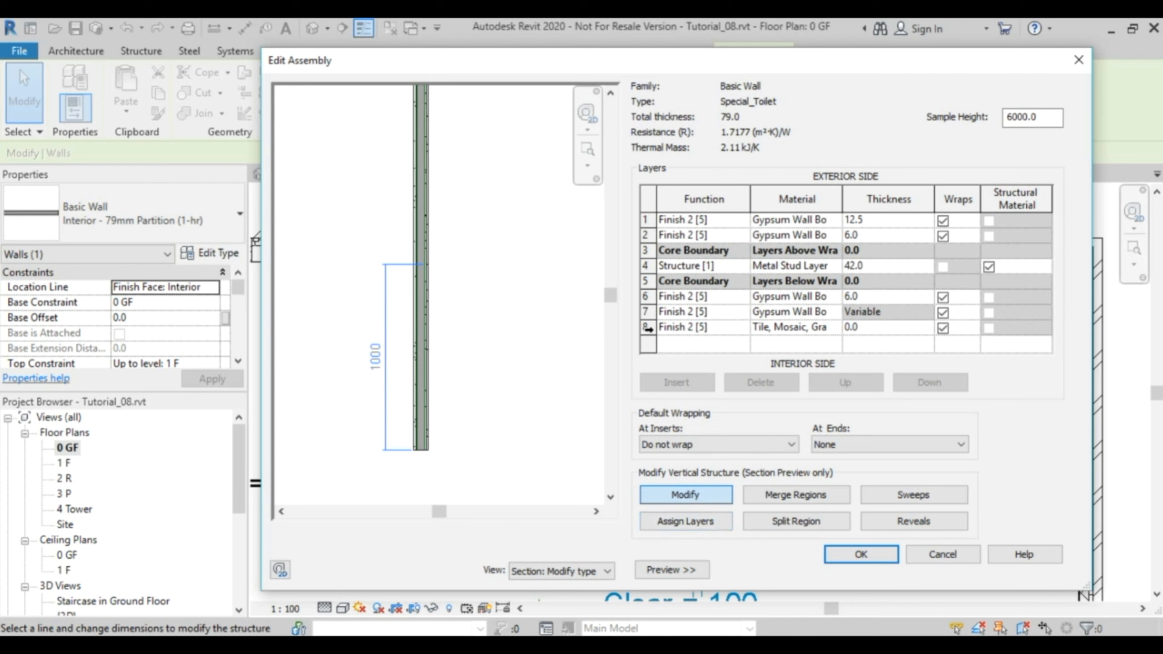
# Assign the Tile, Mosaic, Gray layer to the interior finish region below the 1000 split.
pyautogui.click(647, 327)
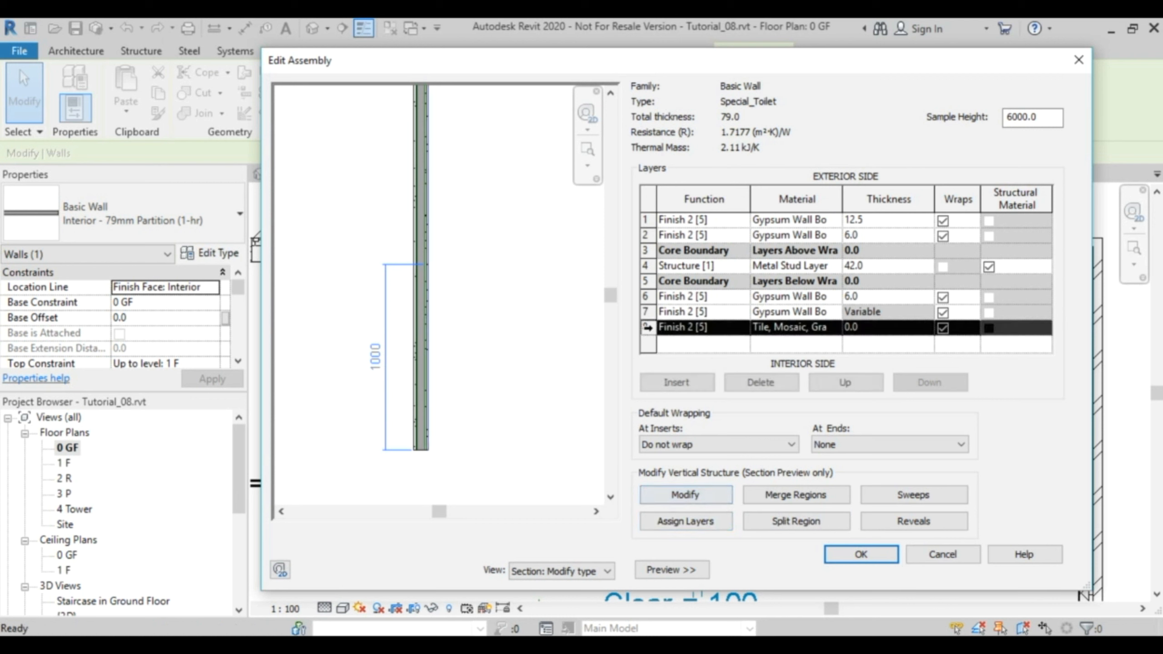
pyautogui.click(703, 525)
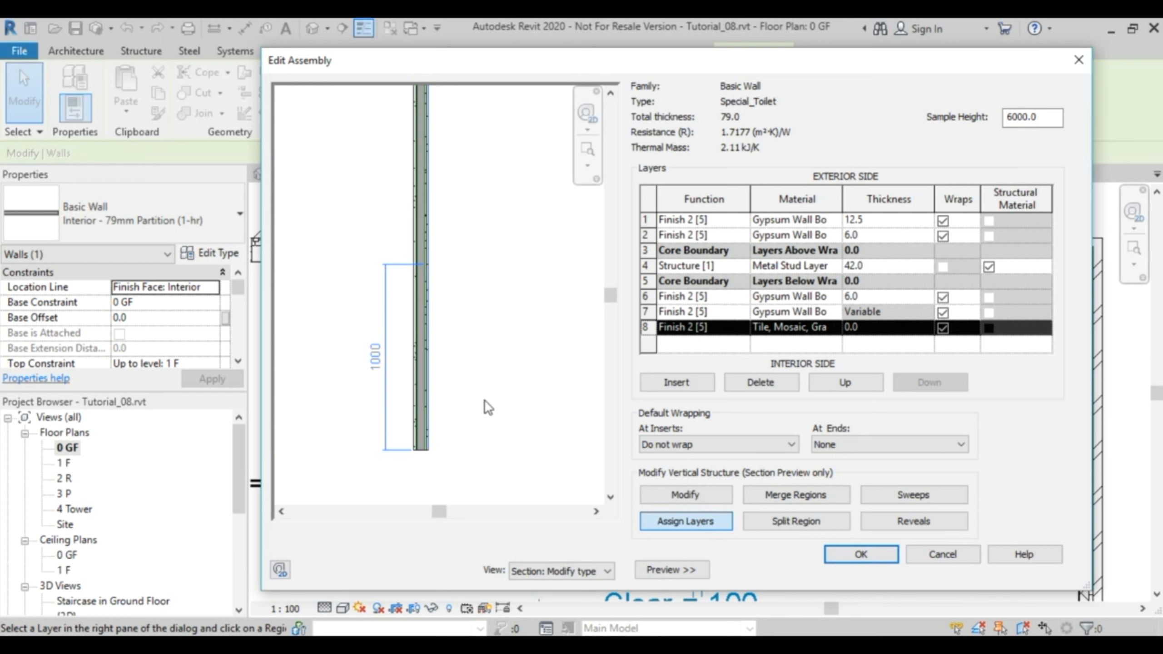
pyautogui.click(429, 356)
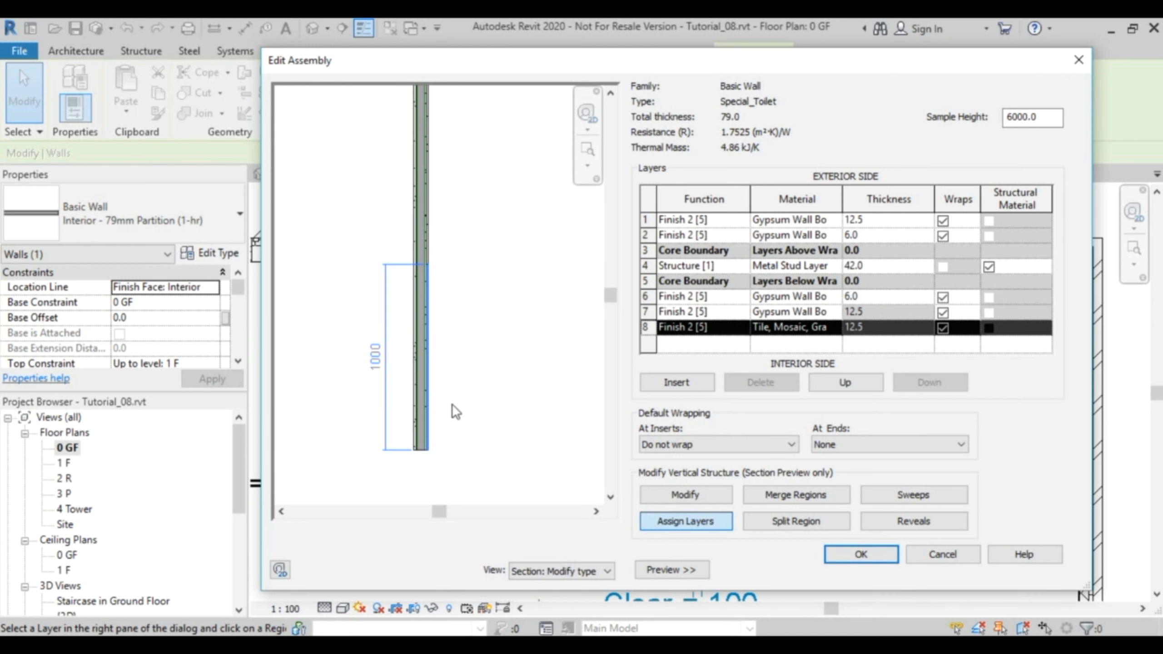
pyautogui.click(685, 495)
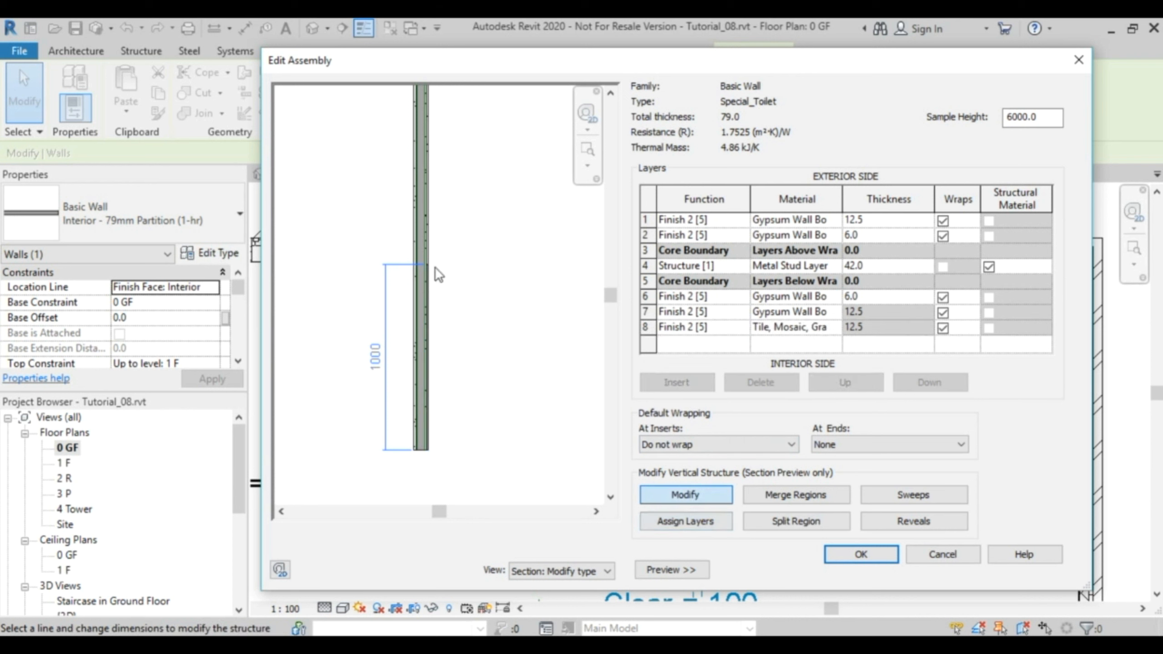
# Hide the section preview, accept the Special_Toilet layer structure and type properties, and deselect the partition.
pyautogui.scroll(3, 430, 275)
pyautogui.scroll(3, 467, 307)
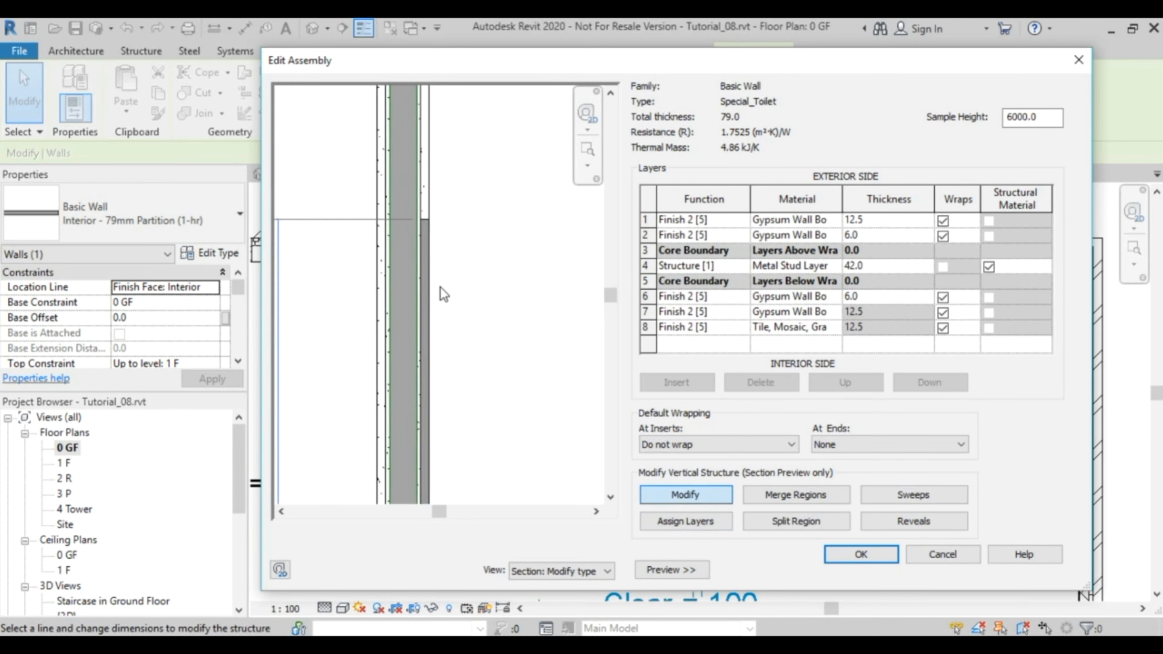
pyautogui.scroll(-3, 440, 369)
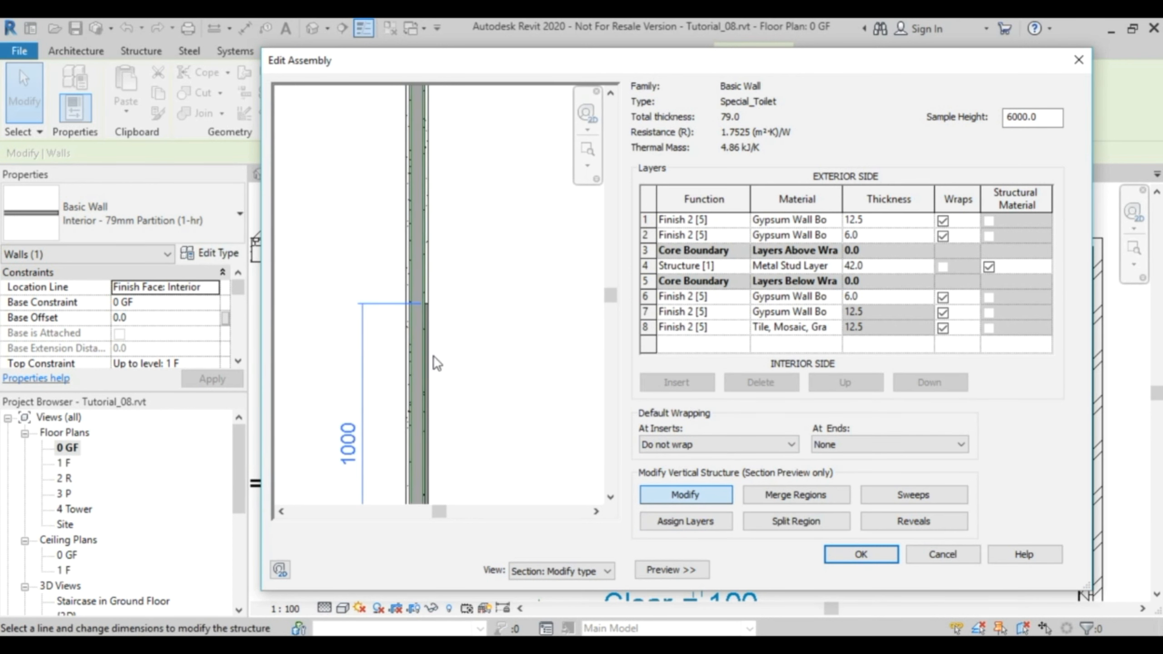
pyautogui.scroll(4, 432, 319)
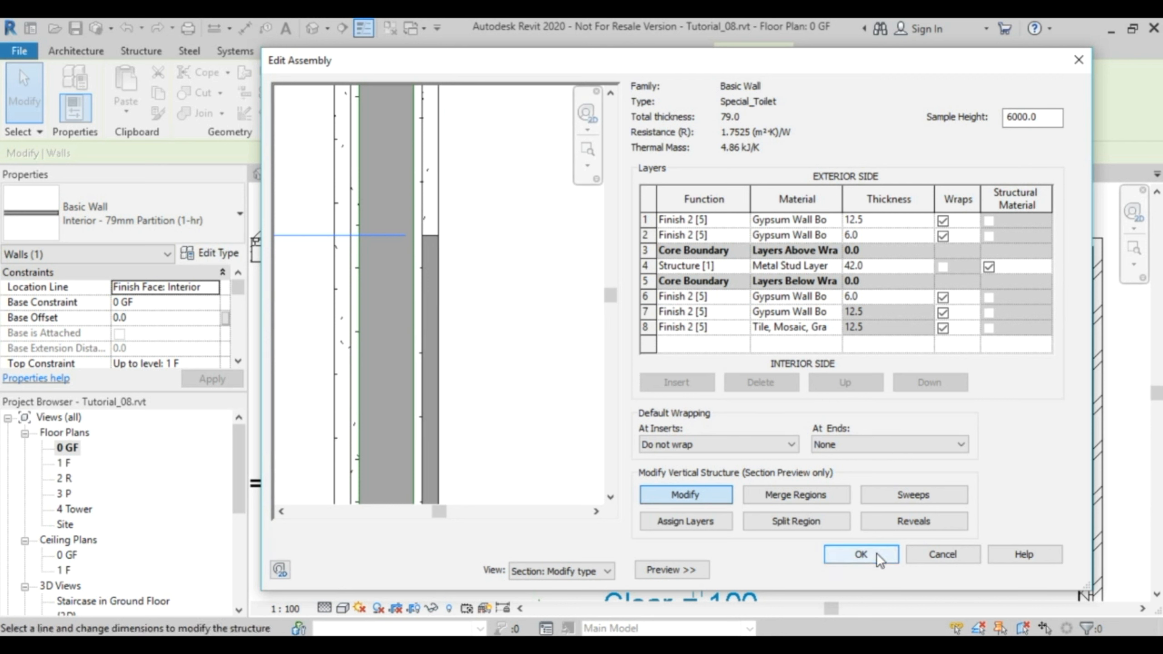
pyautogui.click(687, 574)
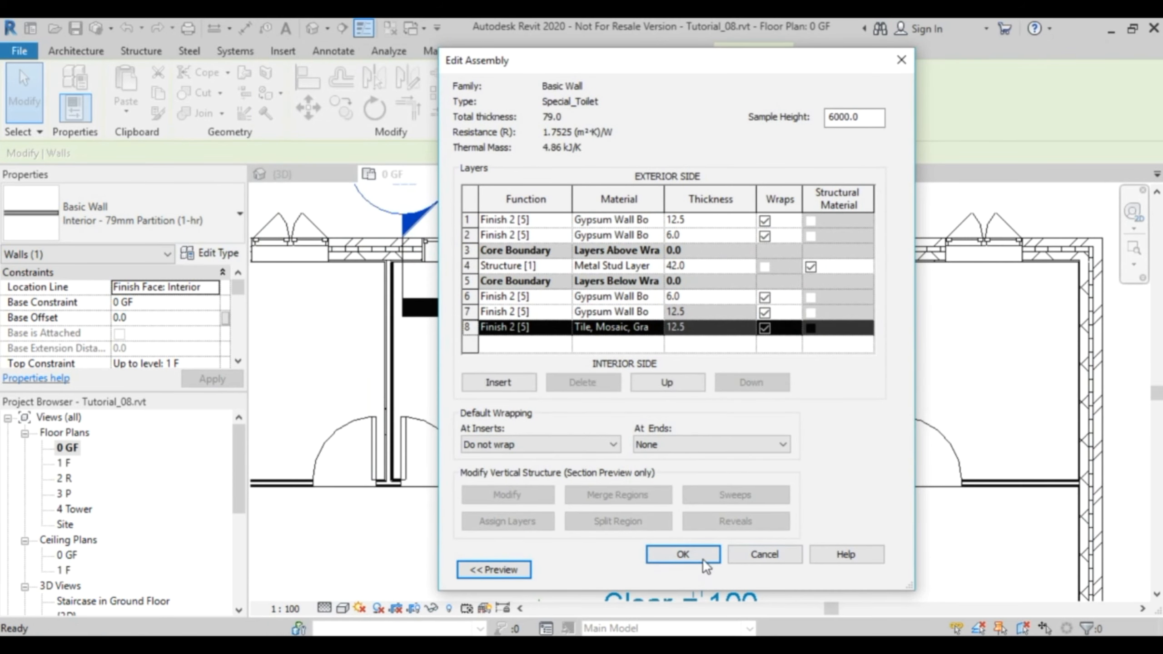
pyautogui.click(653, 552)
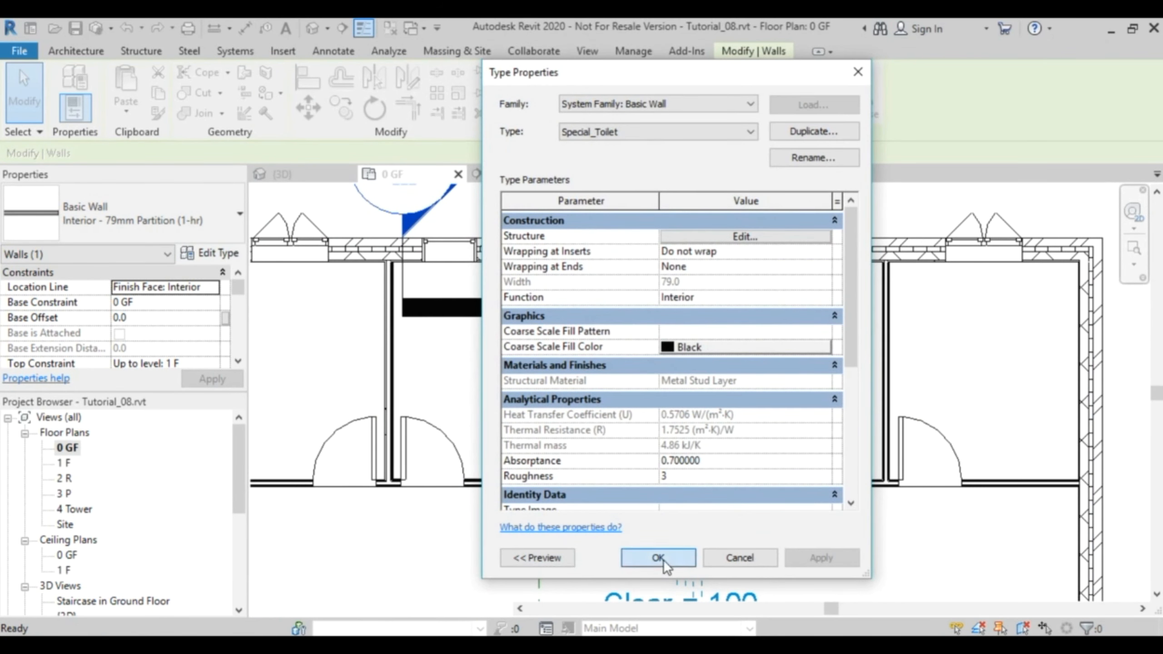
pyautogui.click(664, 559)
pyautogui.click(728, 373)
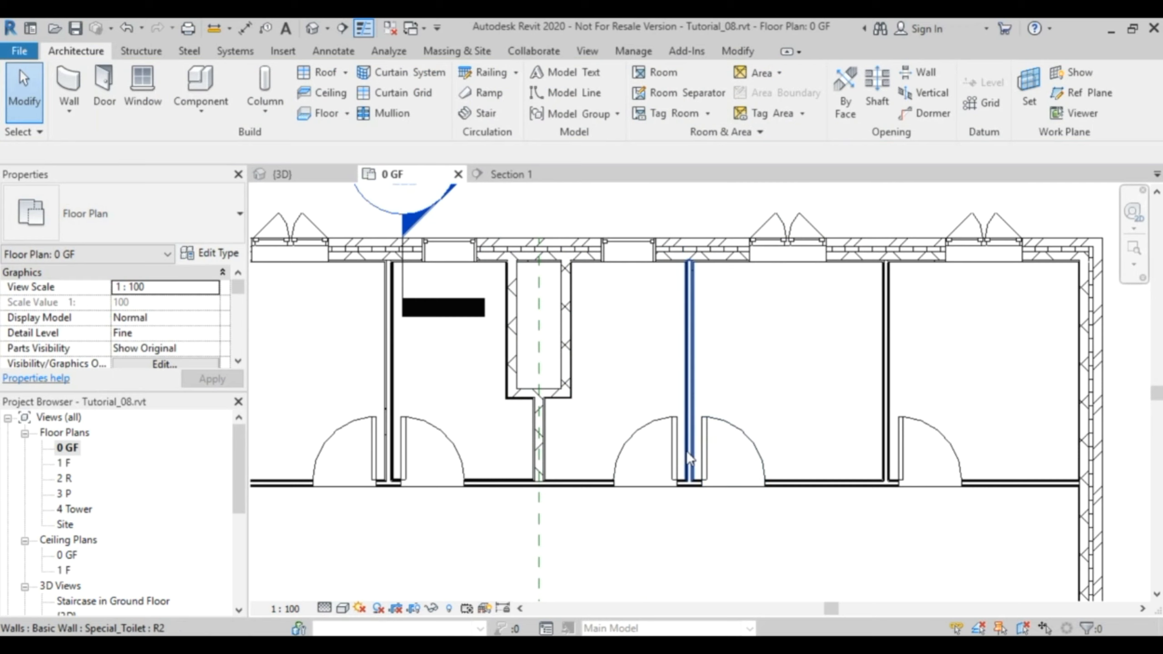
# Examine the Special_Toilet partition up close in the 0 GF plan, between the two adjacent doors.
pyautogui.scroll(5, 687, 446)
pyautogui.scroll(3, 708, 437)
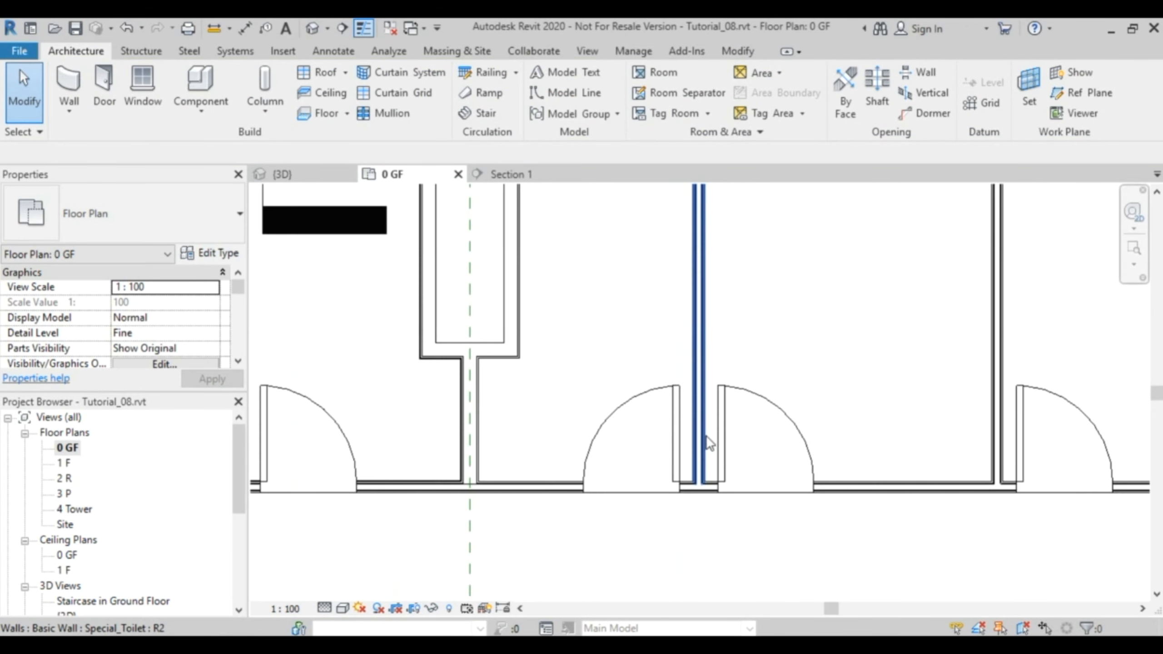